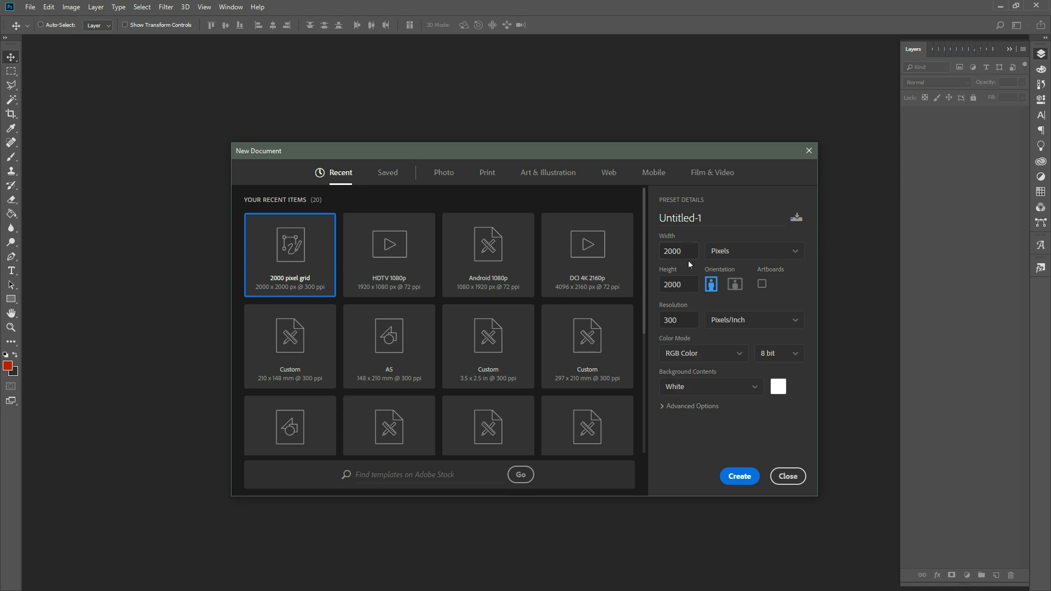
- Create the 2000 × 2000 px, 300 ppi square document with a white background
{"action": "left_click", "coordinate": [737, 479]}
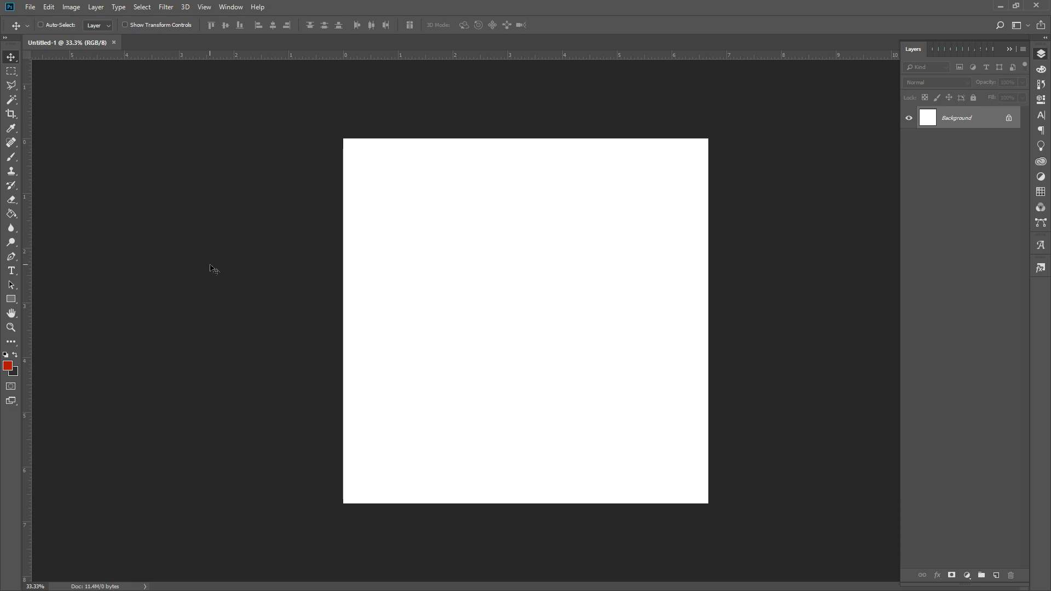
{"action": "left_click", "coordinate": [12, 214]}
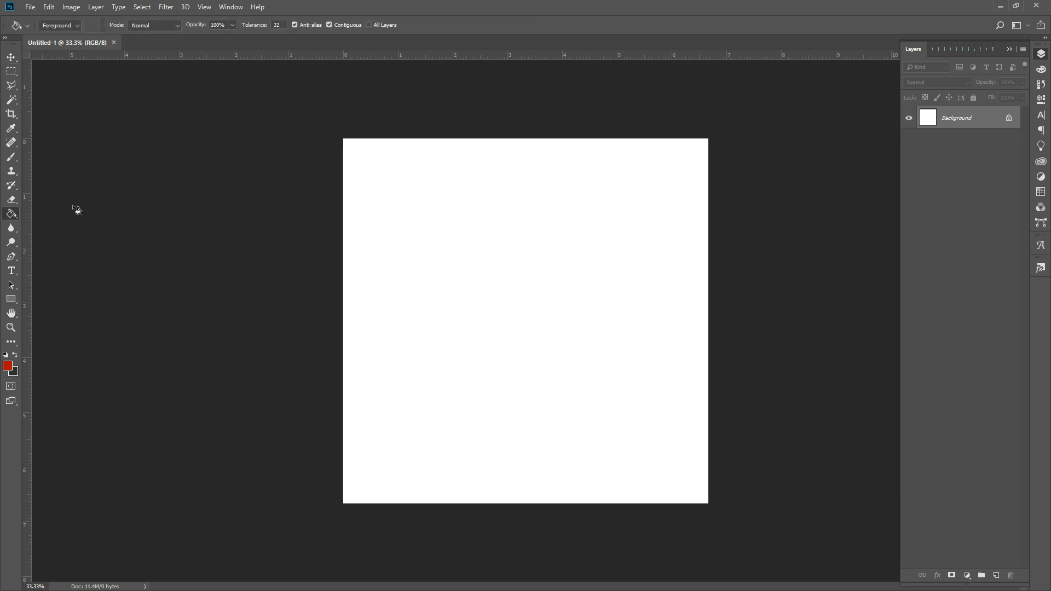
- Fill the entire white background with the red foreground colour
{"action": "left_click", "coordinate": [572, 280]}
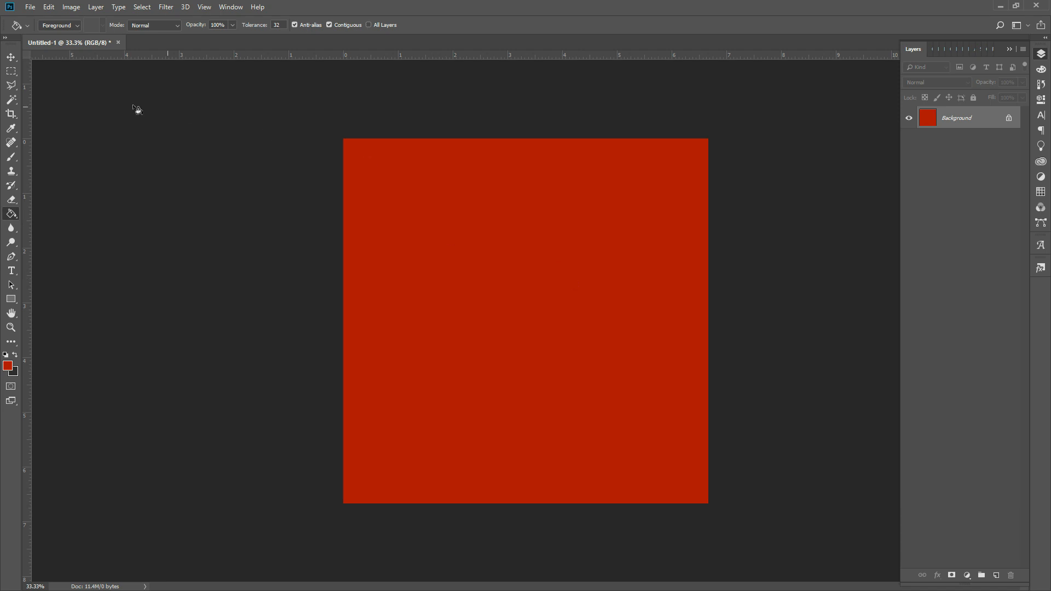
{"action": "left_click", "coordinate": [11, 57]}
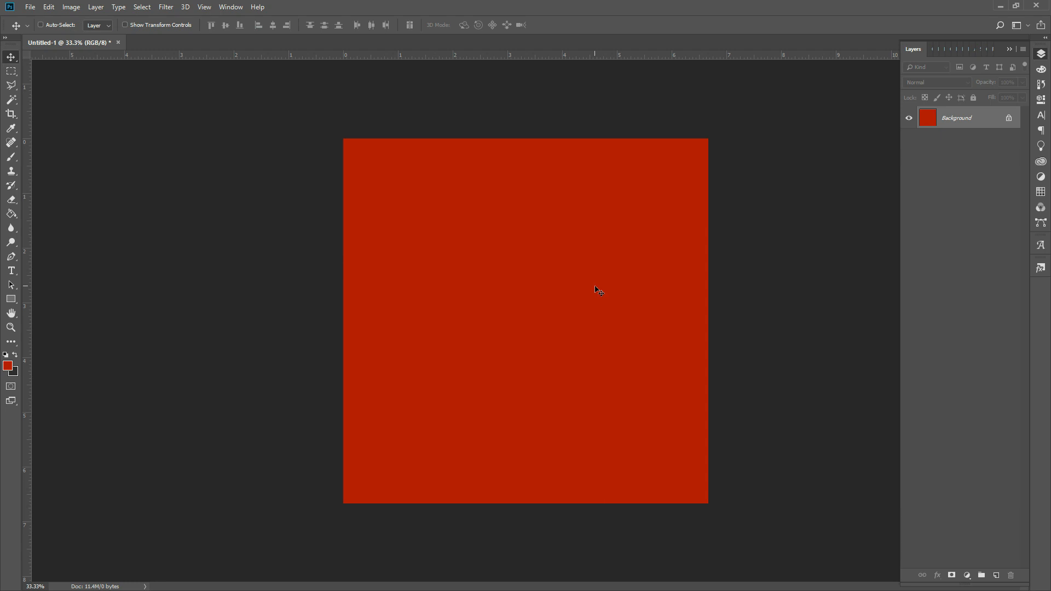
{"action": "left_click", "coordinate": [36, 8]}
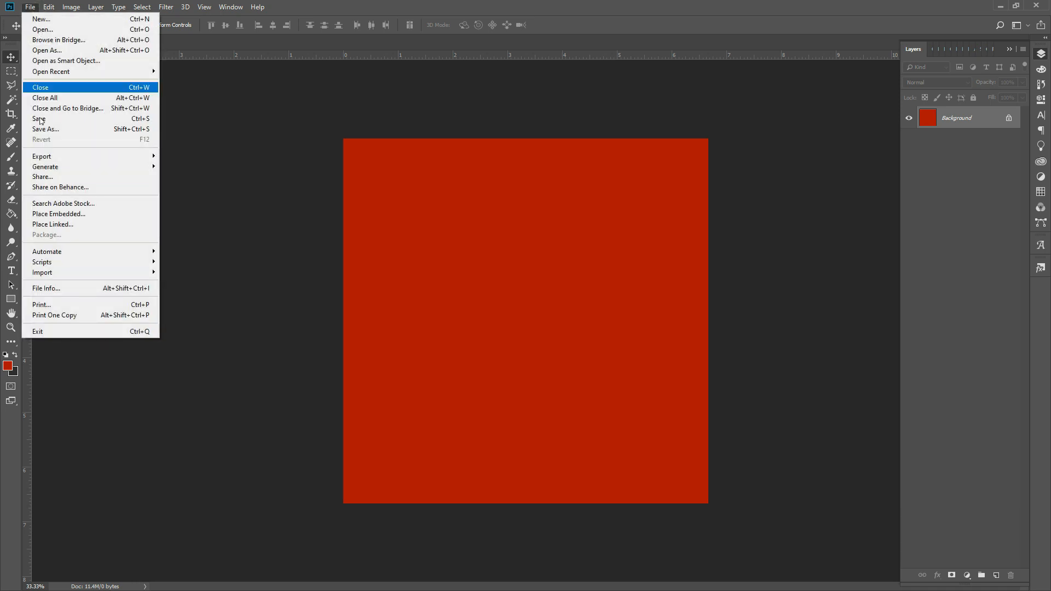
- Embed the social-media doodle pattern image as a layer covering the canvas
{"action": "left_click", "coordinate": [65, 214]}
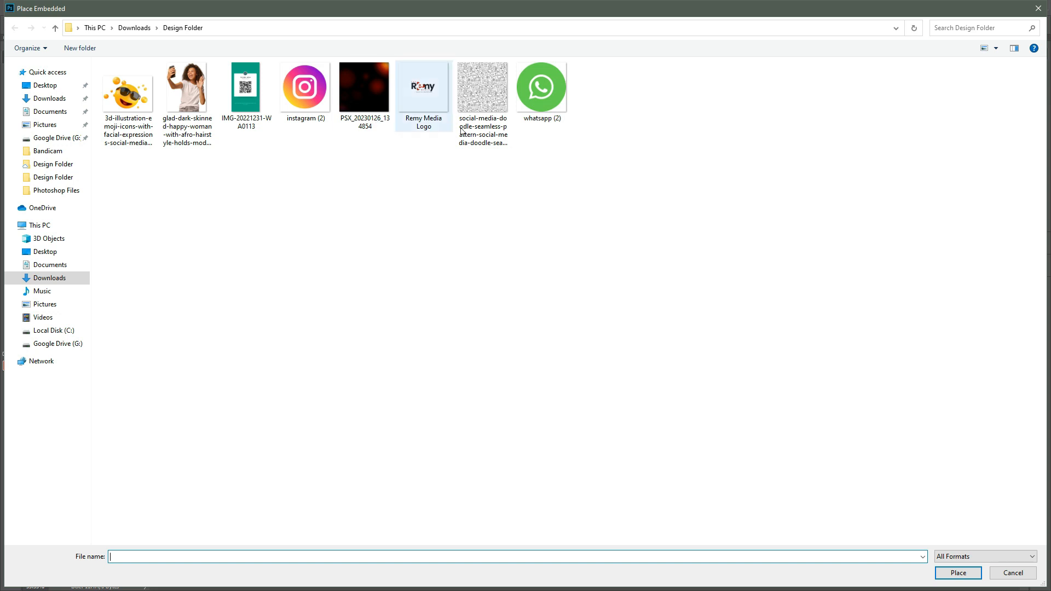
{"action": "double_click", "coordinate": [480, 95]}
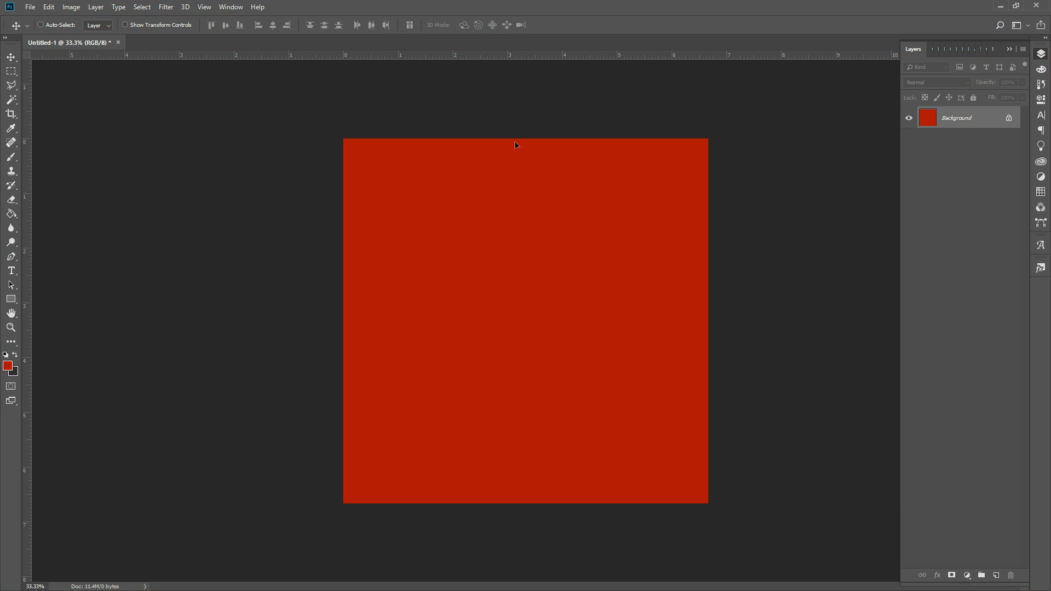
{"action": "key", "text": "Return"}
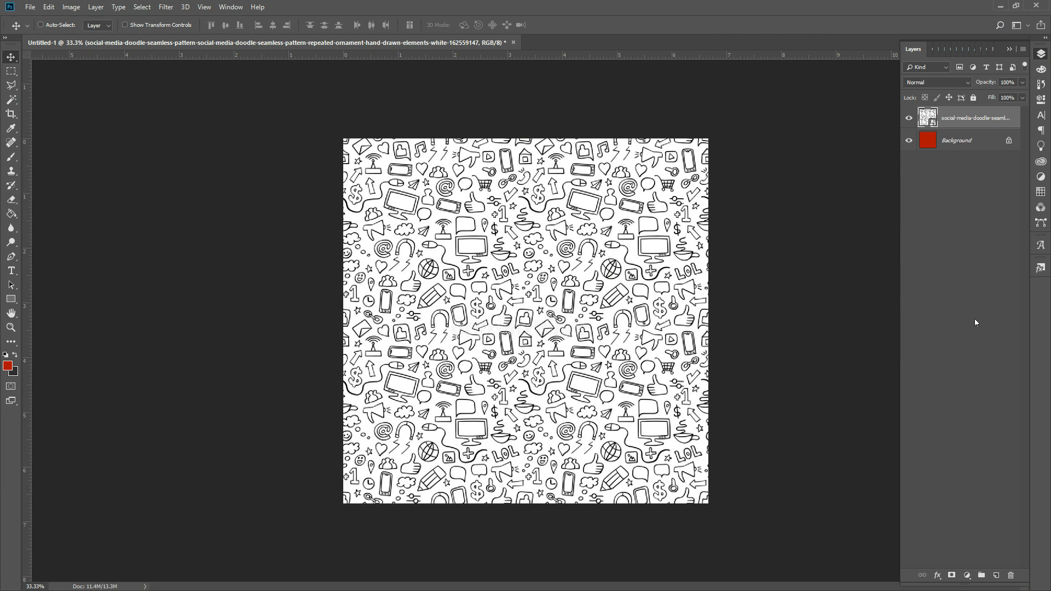
- Add a new empty layer named 'Color Layer'
{"action": "left_click", "coordinate": [996, 576]}
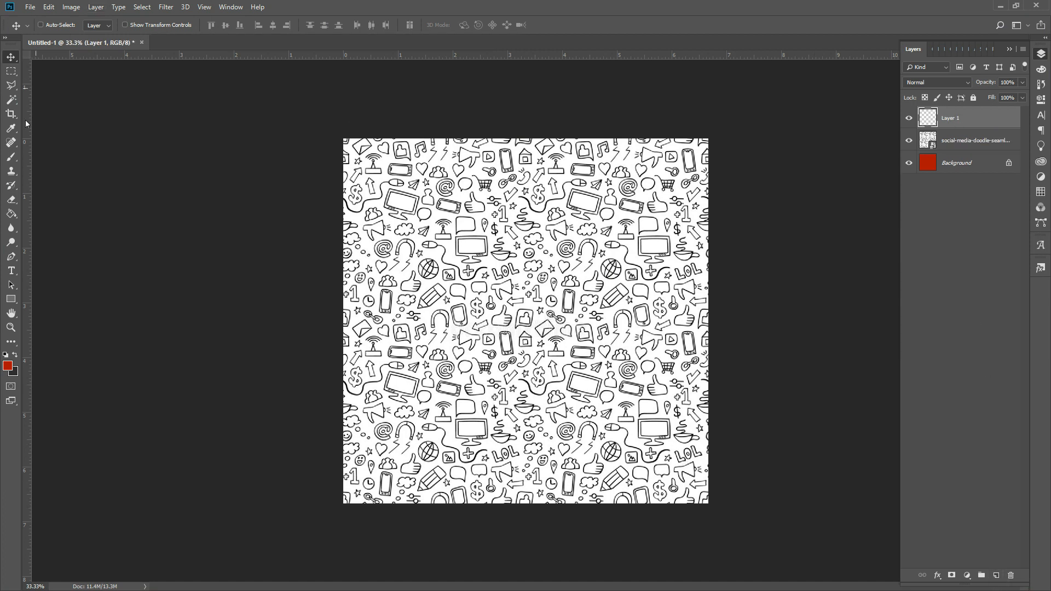
{"action": "left_click", "coordinate": [12, 215]}
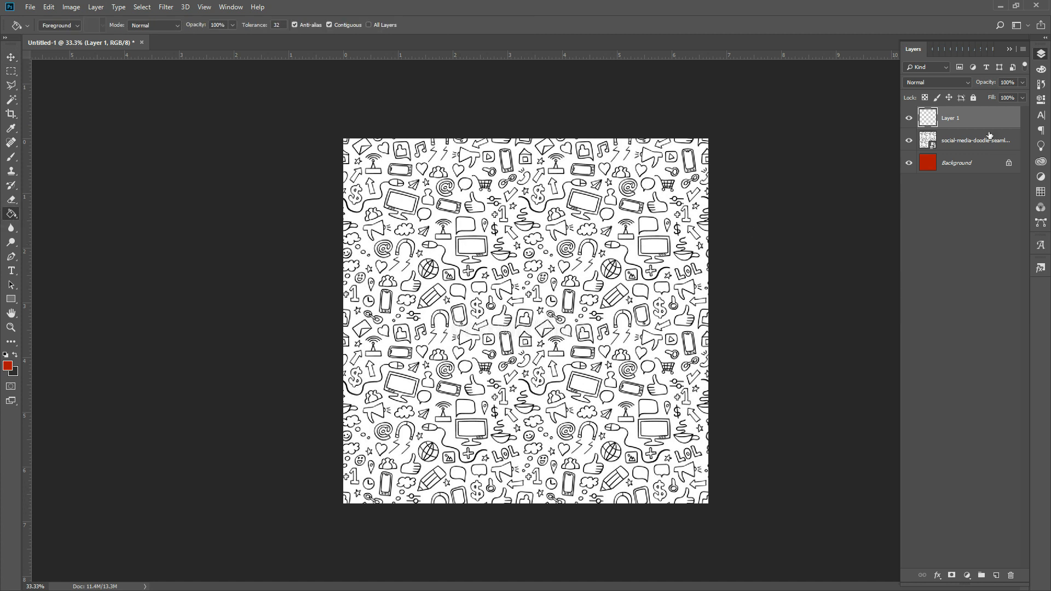
{"action": "double_click", "coordinate": [951, 120]}
{"action": "type", "text": "Color Layer"}
{"action": "key", "text": "Return"}
- Fill Color Layer with red and set its blend mode to Color
{"action": "left_click", "coordinate": [610, 258]}
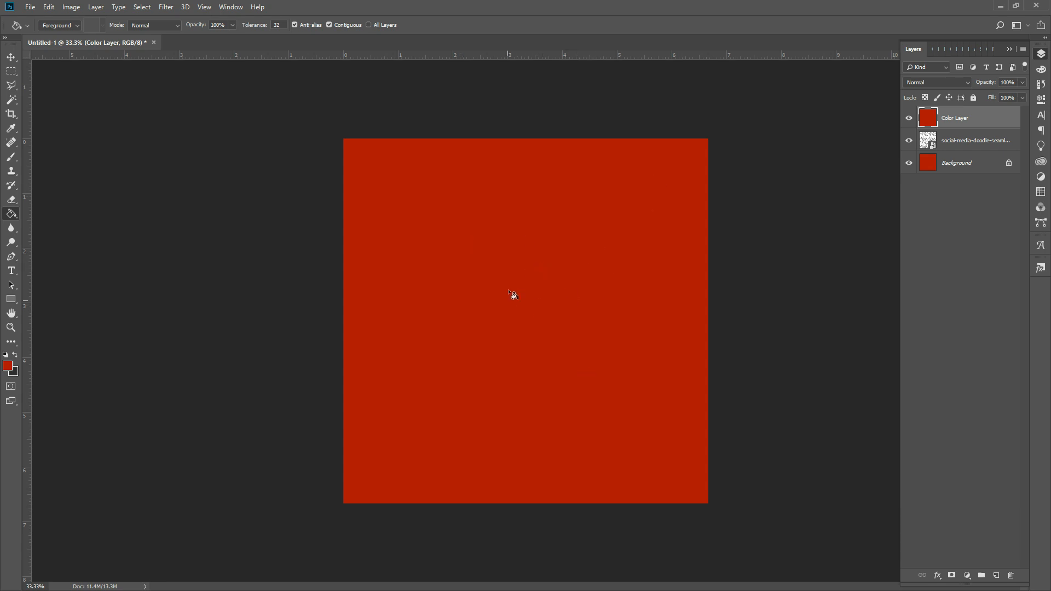
{"action": "left_click", "coordinate": [928, 83]}
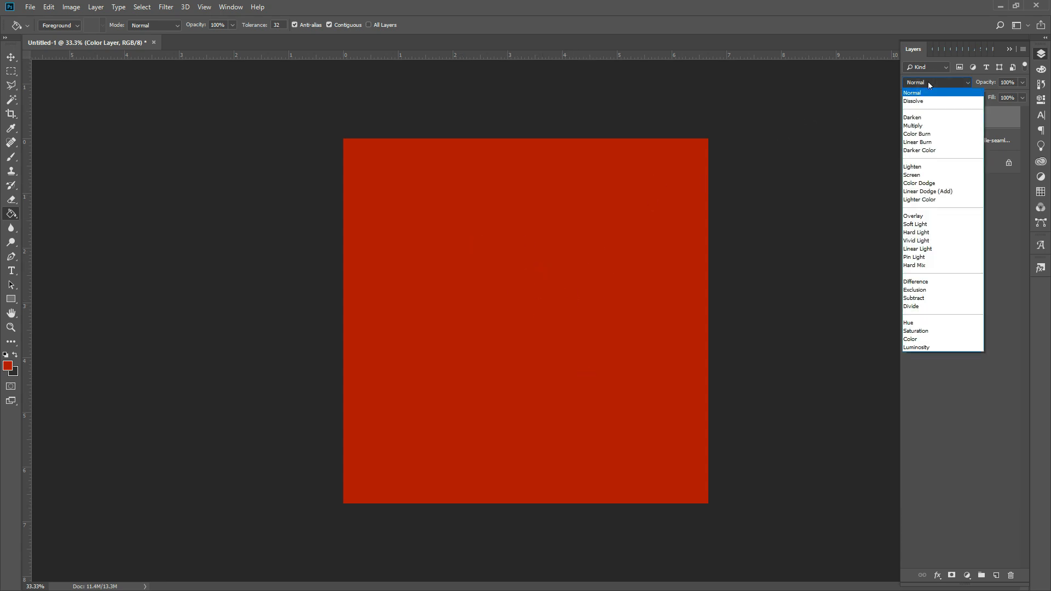
{"action": "left_click", "coordinate": [914, 340]}
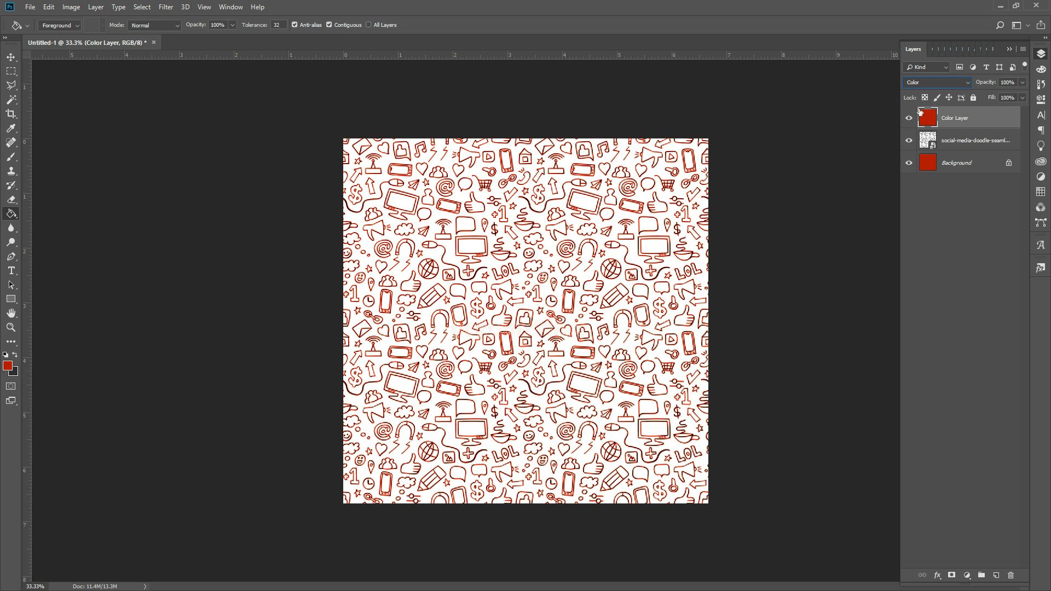
{"action": "right_click", "coordinate": [953, 116]}
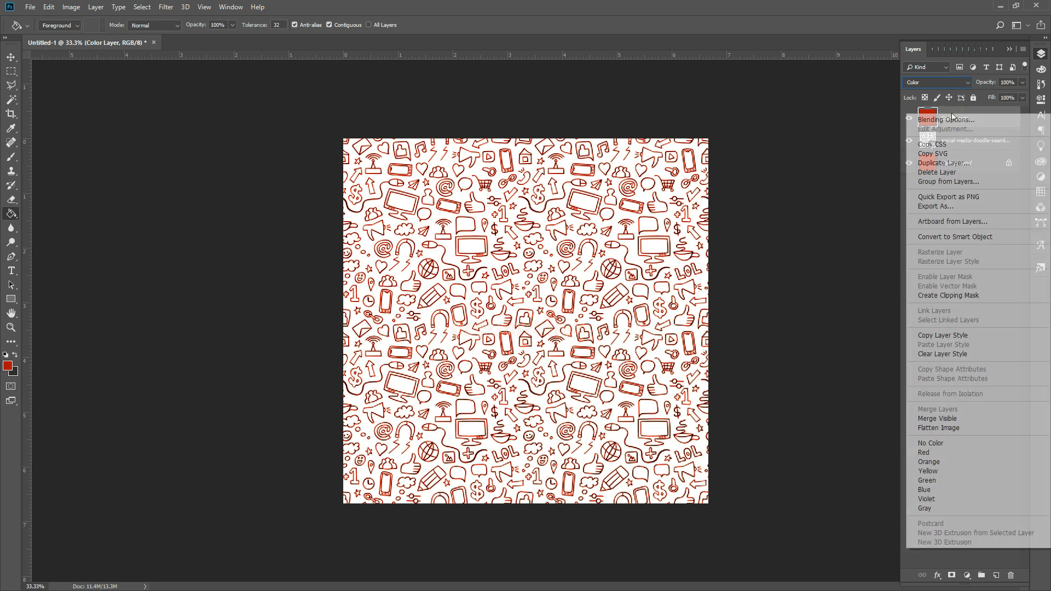
- Clip Color Layer to the doodle pattern layer and merge the two into one layer
{"action": "left_click", "coordinate": [927, 296]}
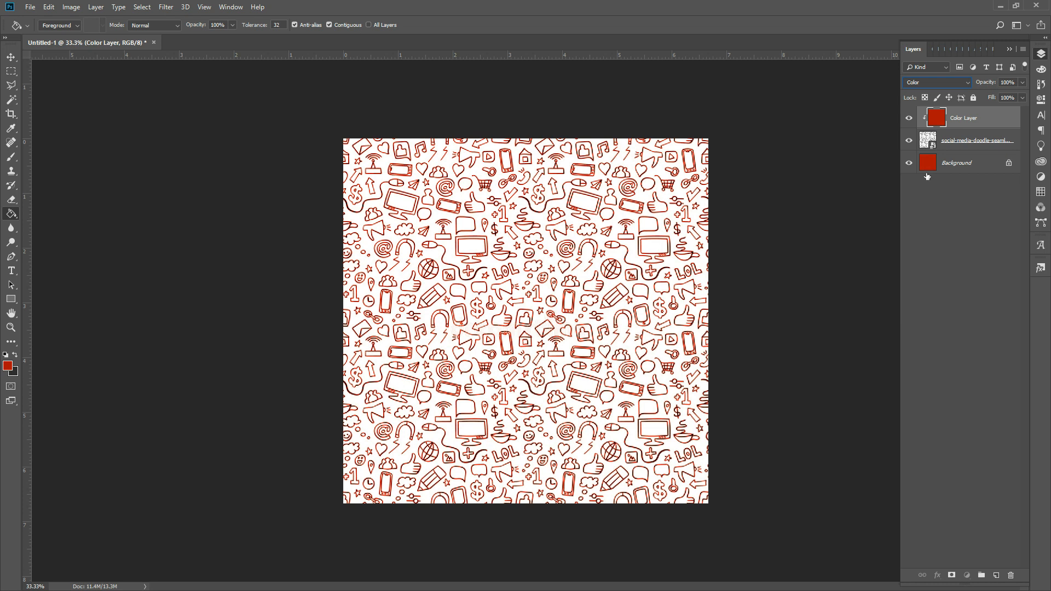
{"action": "left_click", "coordinate": [948, 137], "text": "shift"}
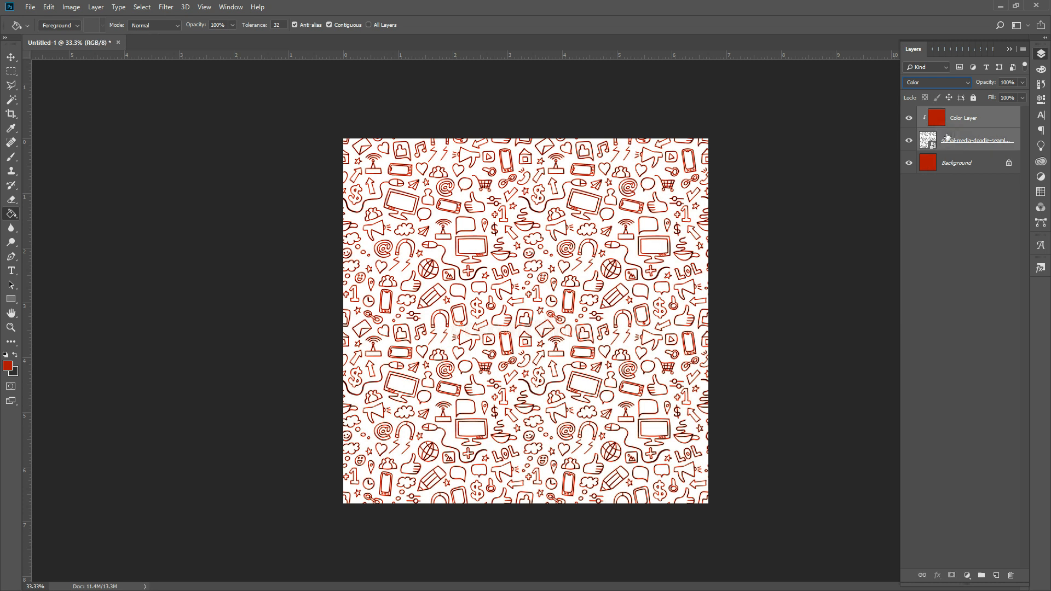
{"action": "key", "text": "ctrl+e"}
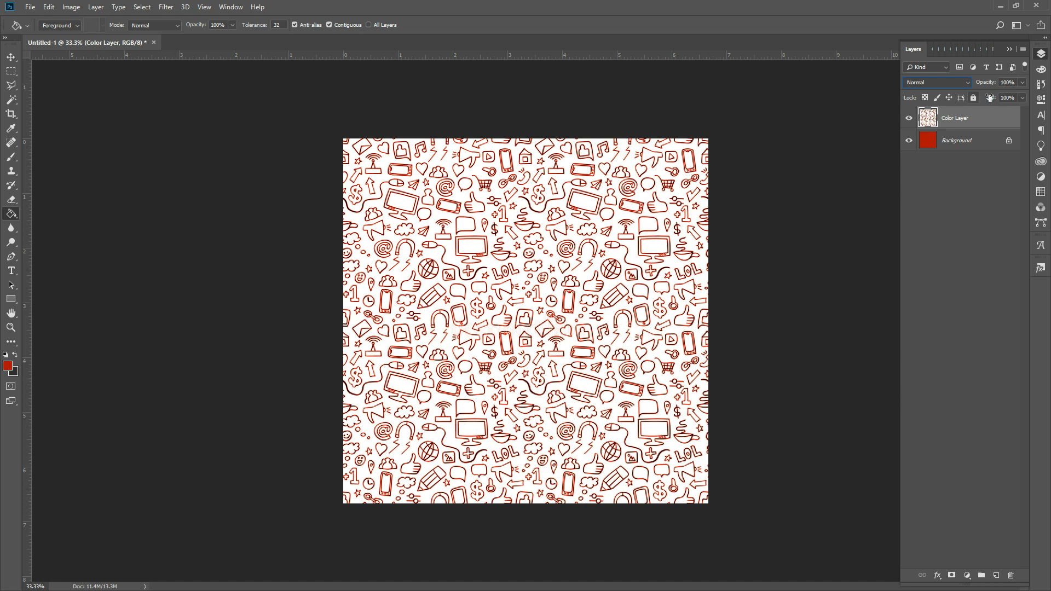
{"action": "left_click", "coordinate": [1023, 83]}
- Set the merged doodle layer to 21% opacity and 54% fill
{"action": "left_click_drag", "start_coordinate": [991, 97], "coordinate": [983, 97]}
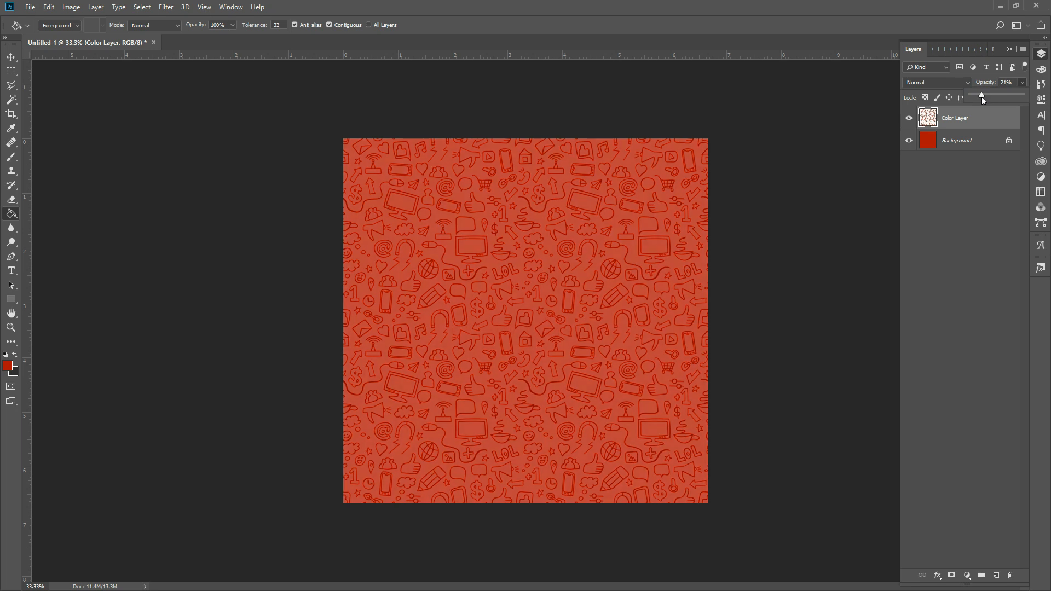
{"action": "left_click", "coordinate": [987, 120]}
{"action": "left_click", "coordinate": [1022, 98]}
{"action": "left_click_drag", "start_coordinate": [1017, 108], "coordinate": [999, 112]}
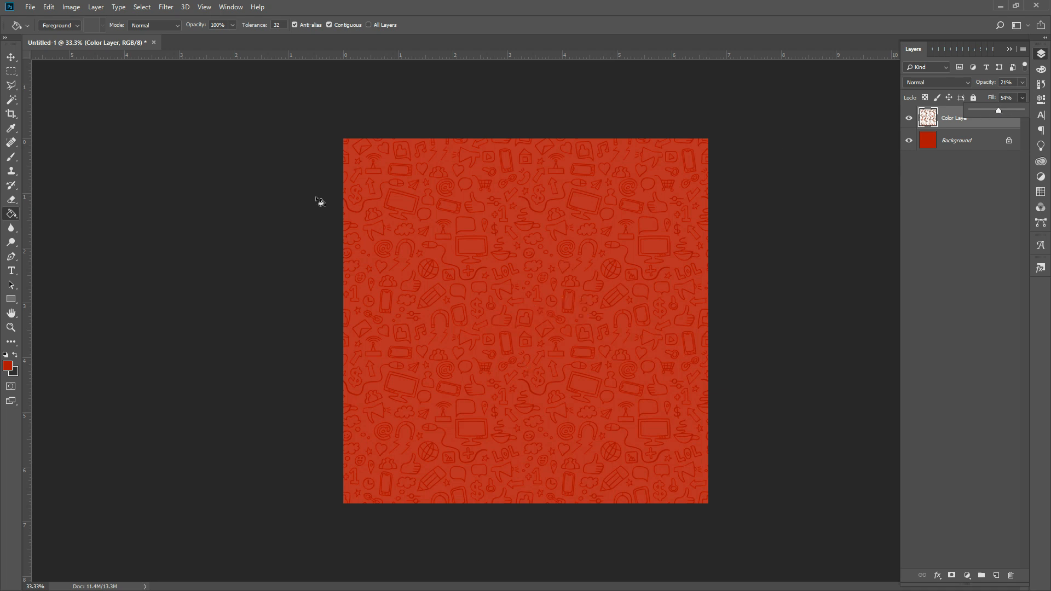
{"action": "left_click", "coordinate": [15, 59]}
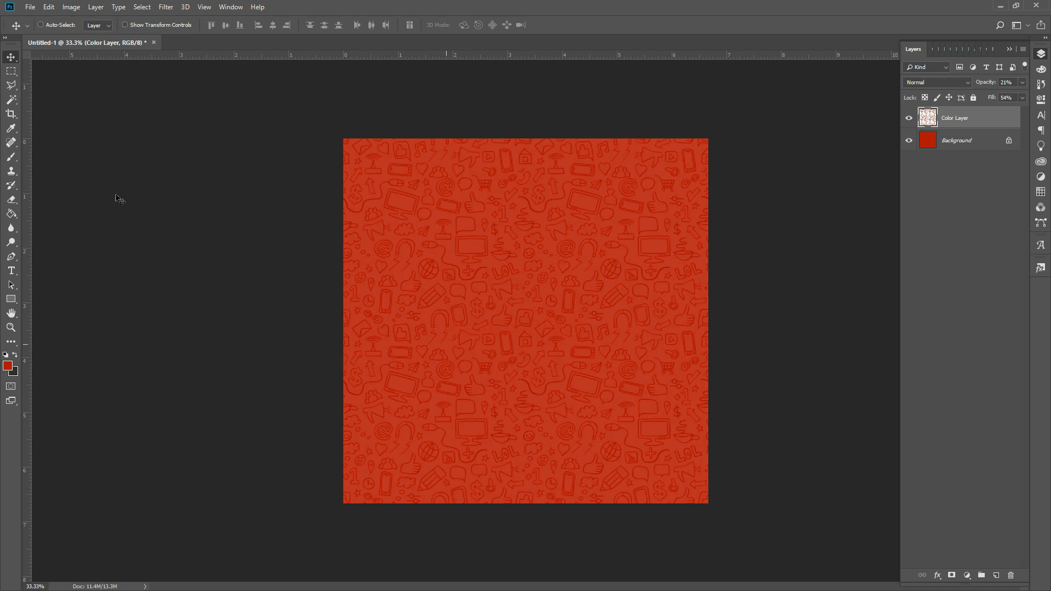
- Embed the smiling woman selfie photo, shrink it to about 20% and position it lower-centre
{"action": "left_click", "coordinate": [31, 7]}
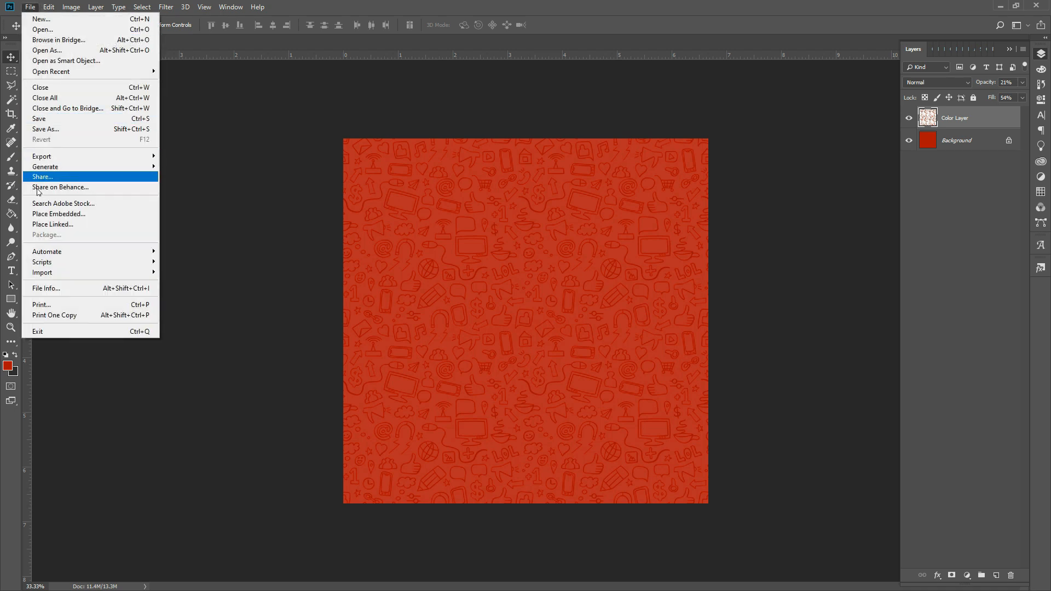
{"action": "left_click", "coordinate": [53, 214]}
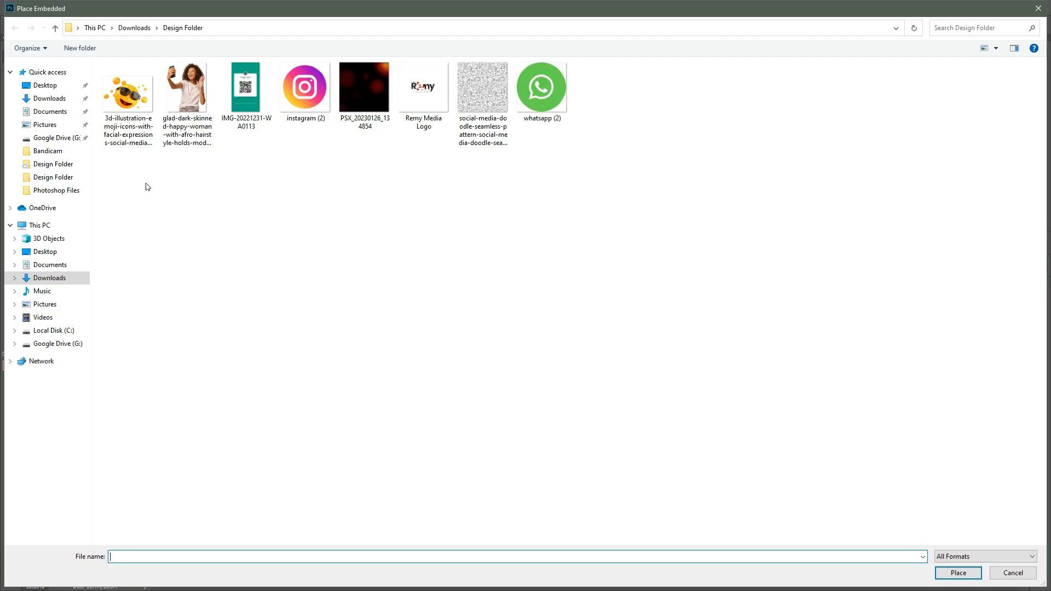
{"action": "double_click", "coordinate": [196, 86]}
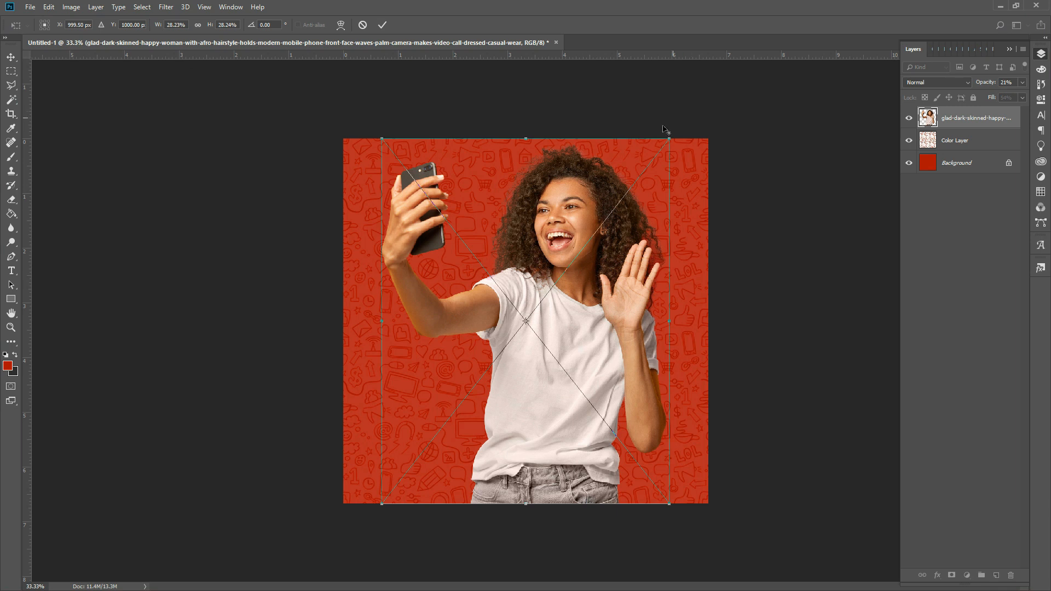
{"action": "left_click_drag", "start_coordinate": [666, 134], "coordinate": [627, 190]}
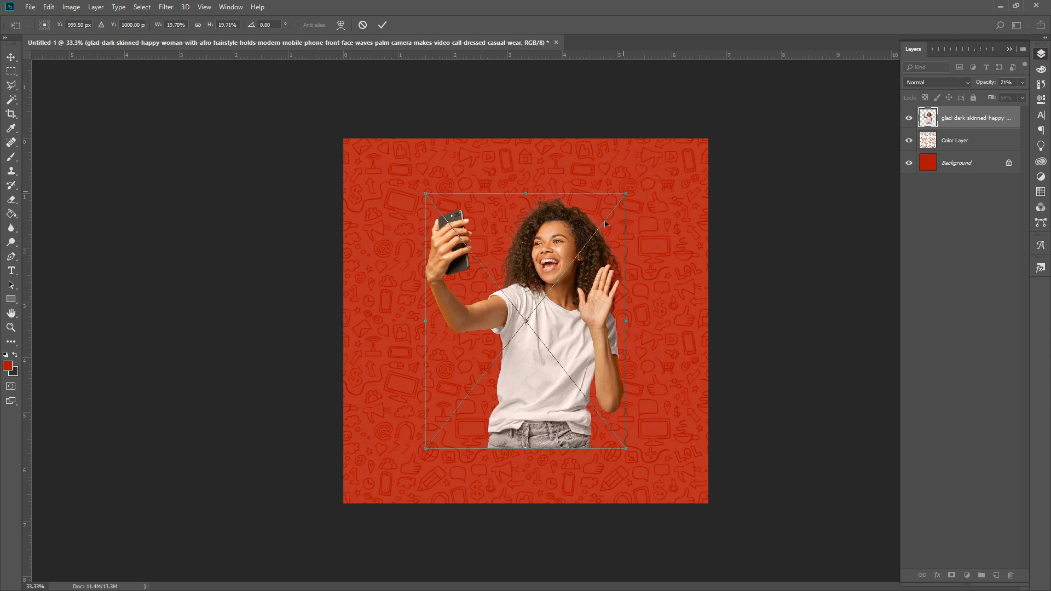
{"action": "left_click_drag", "start_coordinate": [567, 263], "coordinate": [566, 322]}
{"action": "key", "text": "Return"}
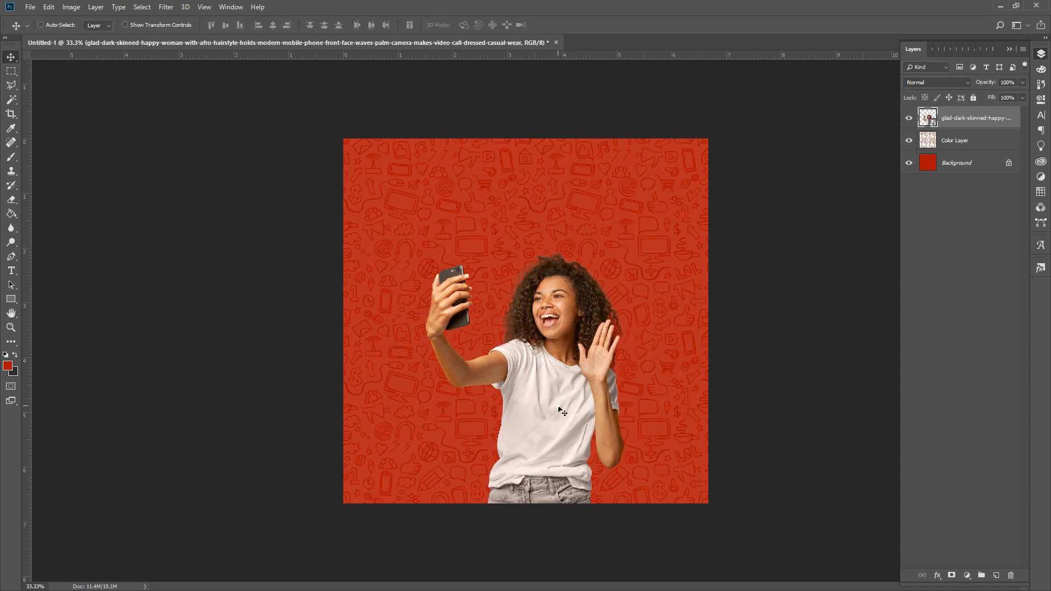
{"action": "left_click_drag", "start_coordinate": [559, 407], "coordinate": [559, 402]}
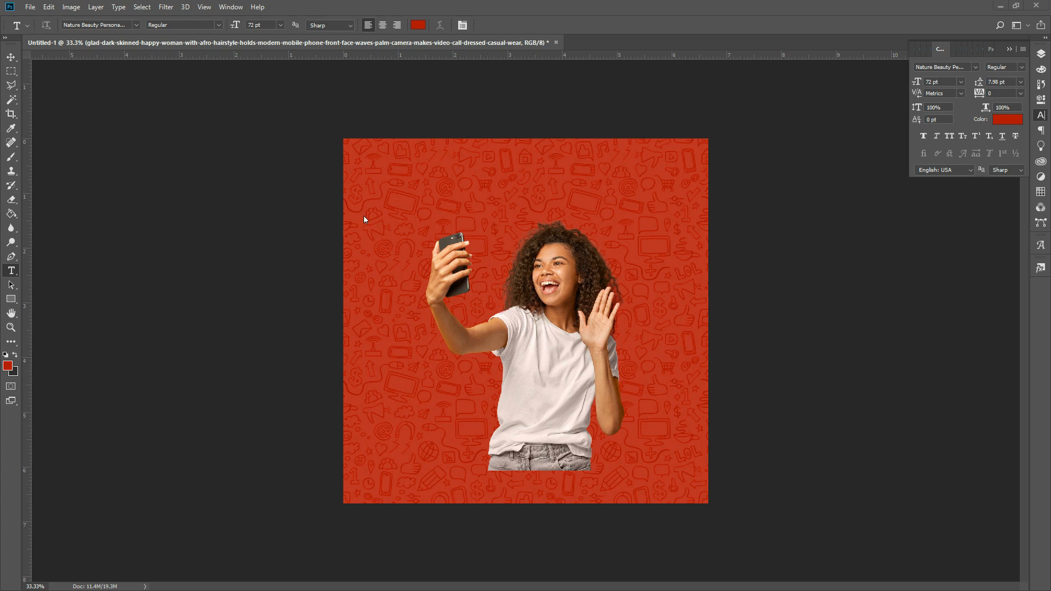
- Type the title text above the woman's head and colour it white (#ffffff)
{"action": "left_click", "coordinate": [490, 199]}
{"action": "type", "text": "fheRemy"}
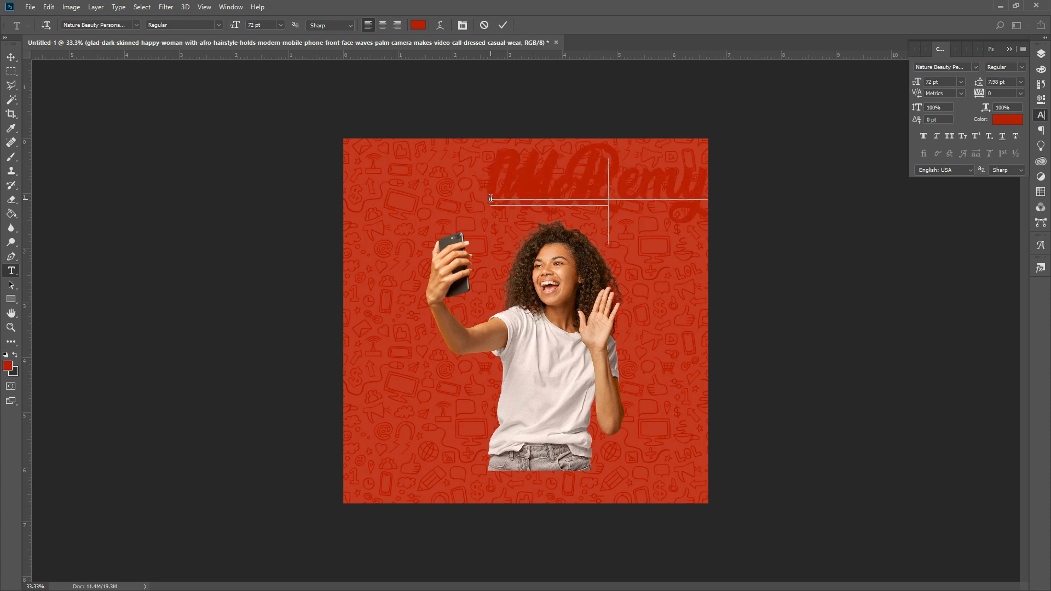
{"action": "key", "text": "ctrl+a"}
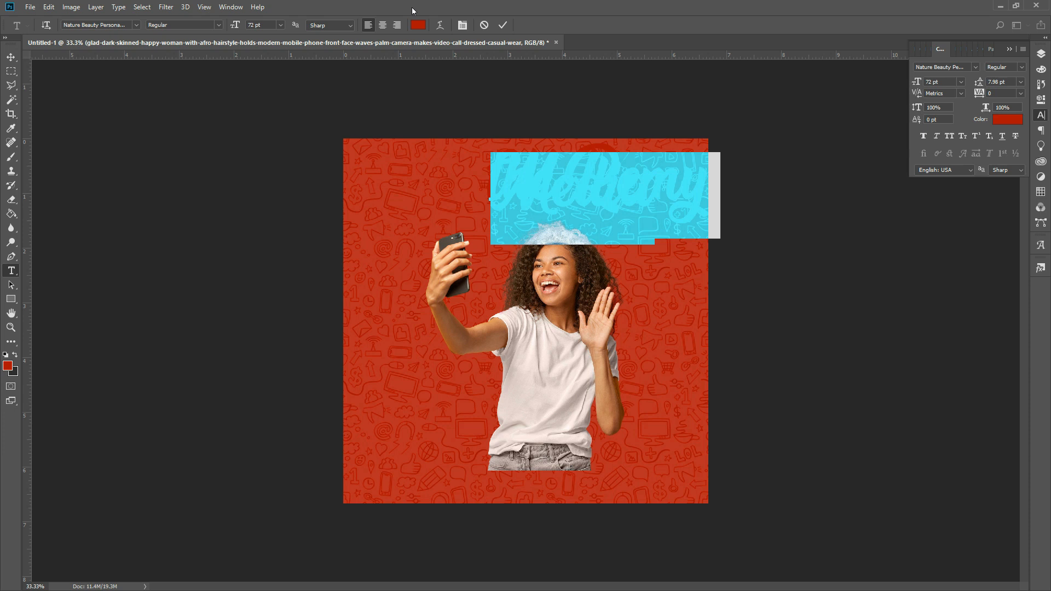
{"action": "left_click", "coordinate": [418, 25]}
{"action": "type", "text": "ffffff"}
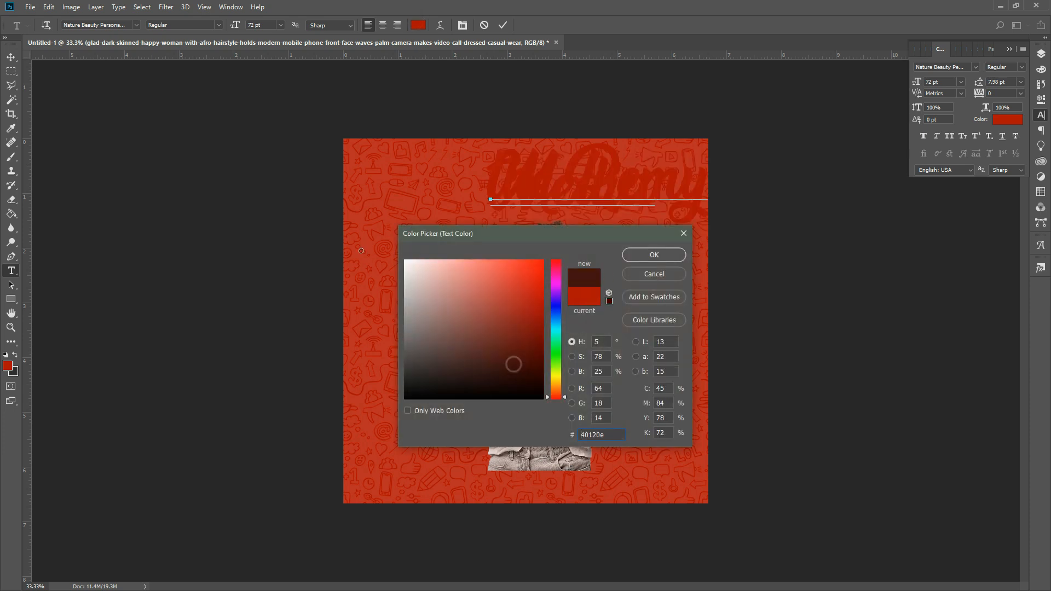
{"action": "left_click", "coordinate": [672, 257]}
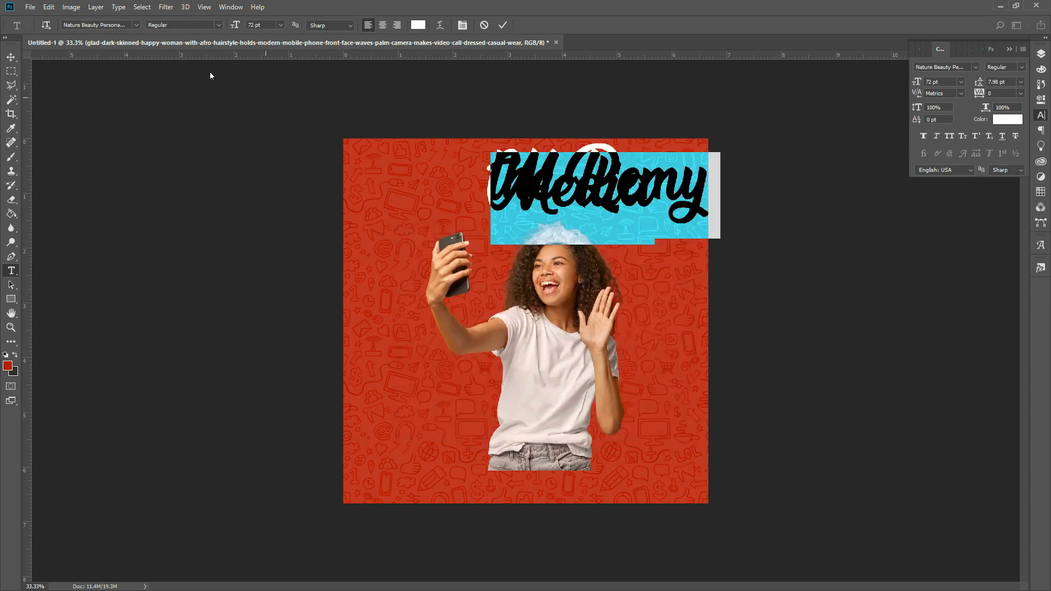
- Set the title font to Poppins Bold with -75 tracking
{"action": "left_click", "coordinate": [120, 24]}
{"action": "type", "text": "poppl"}
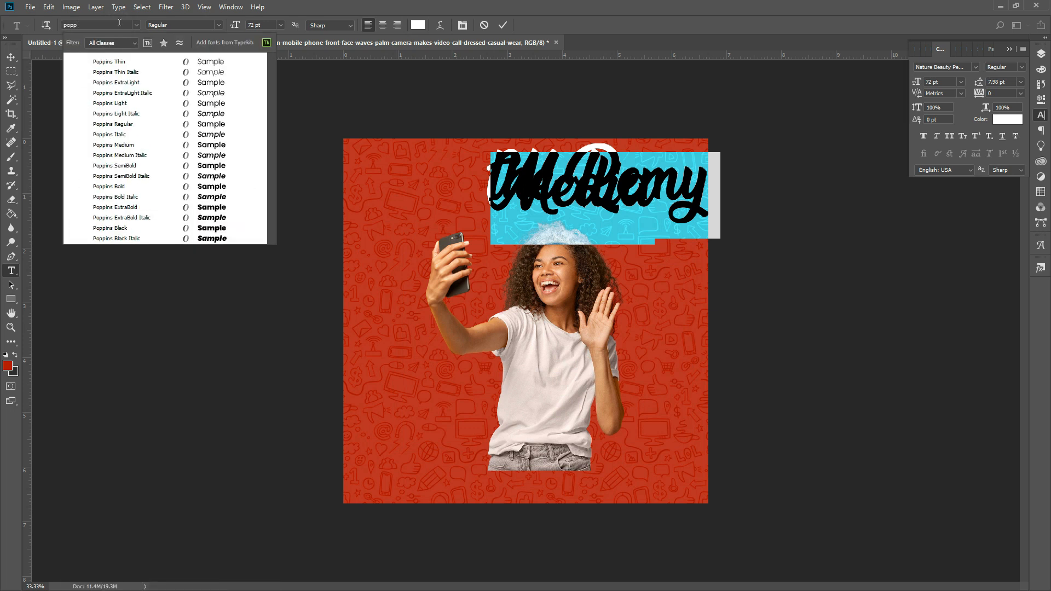
{"action": "left_click", "coordinate": [103, 186]}
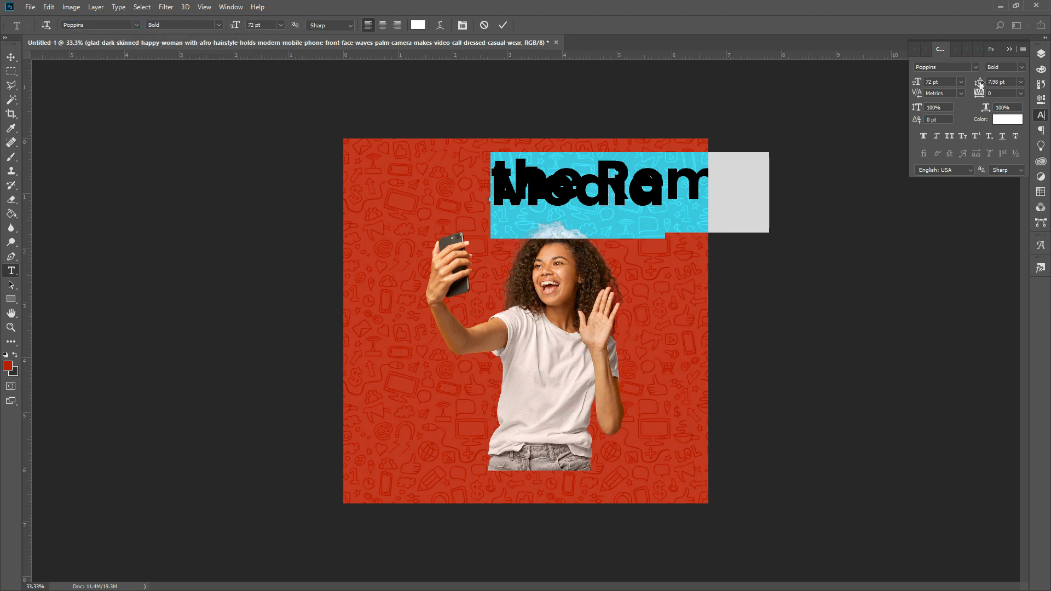
{"action": "left_click", "coordinate": [992, 94]}
{"action": "left_click", "coordinate": [1022, 81]}
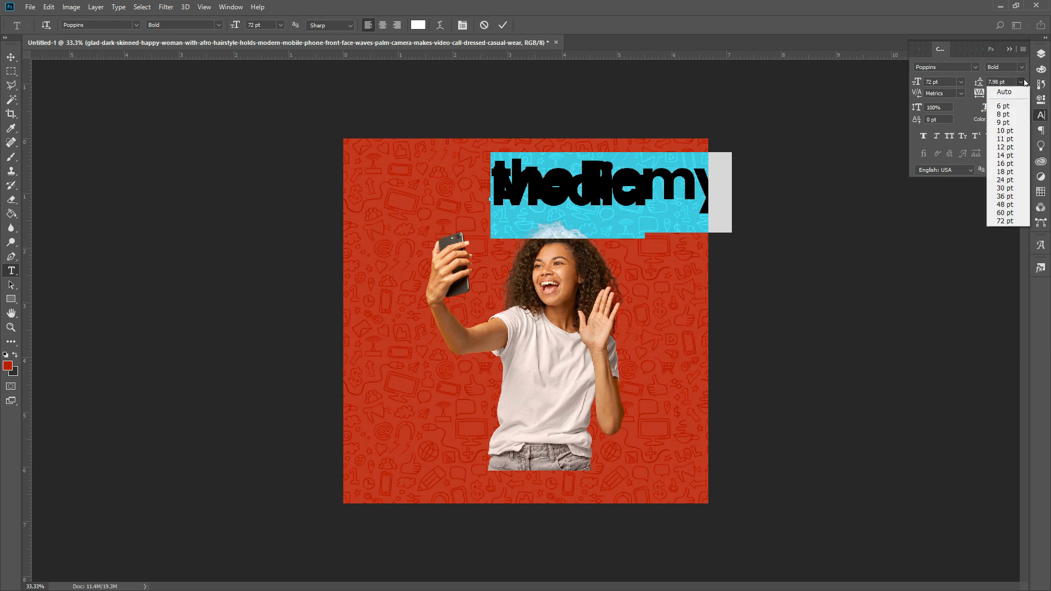
- Set the title's line spacing (leading) to 60 pt
{"action": "left_click", "coordinate": [1024, 81]}
{"action": "left_click", "coordinate": [1024, 81]}
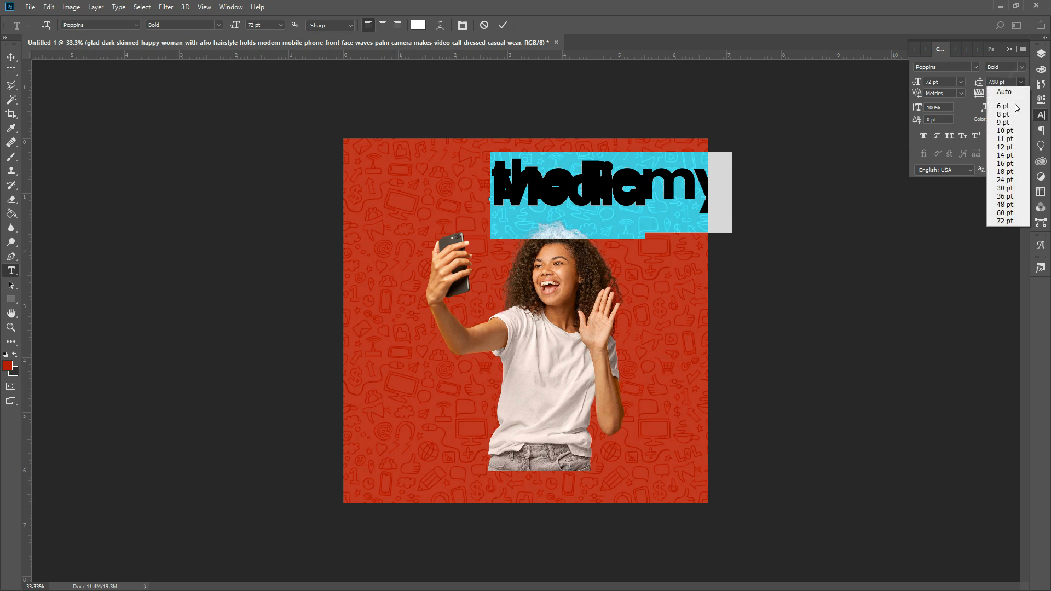
{"action": "left_click", "coordinate": [1007, 206]}
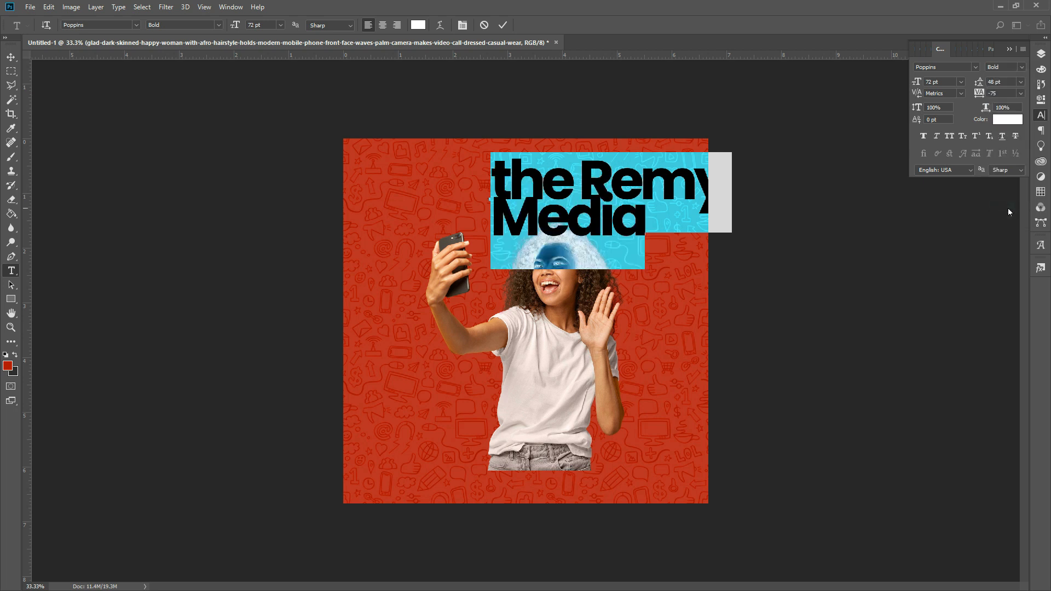
{"action": "left_click", "coordinate": [1005, 83]}
{"action": "type", "text": "60"}
{"action": "key", "text": "Return"}
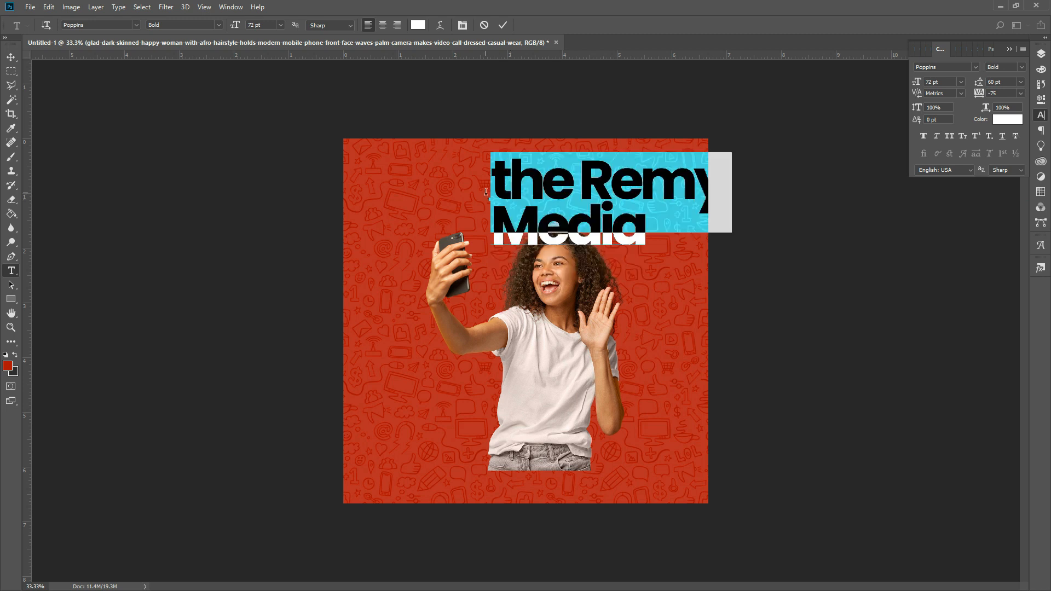
{"action": "left_click", "coordinate": [509, 192]}
- Capitalise the first letter so the title reads 'The Remy Media'
{"action": "left_click_drag", "start_coordinate": [508, 192], "coordinate": [495, 189]}
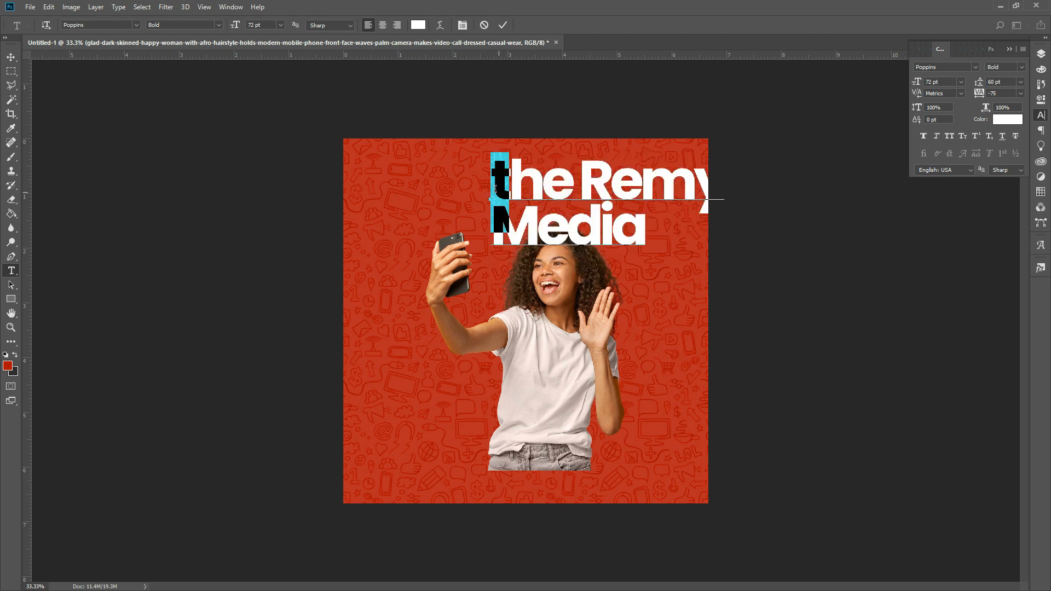
{"action": "type", "text": "T"}
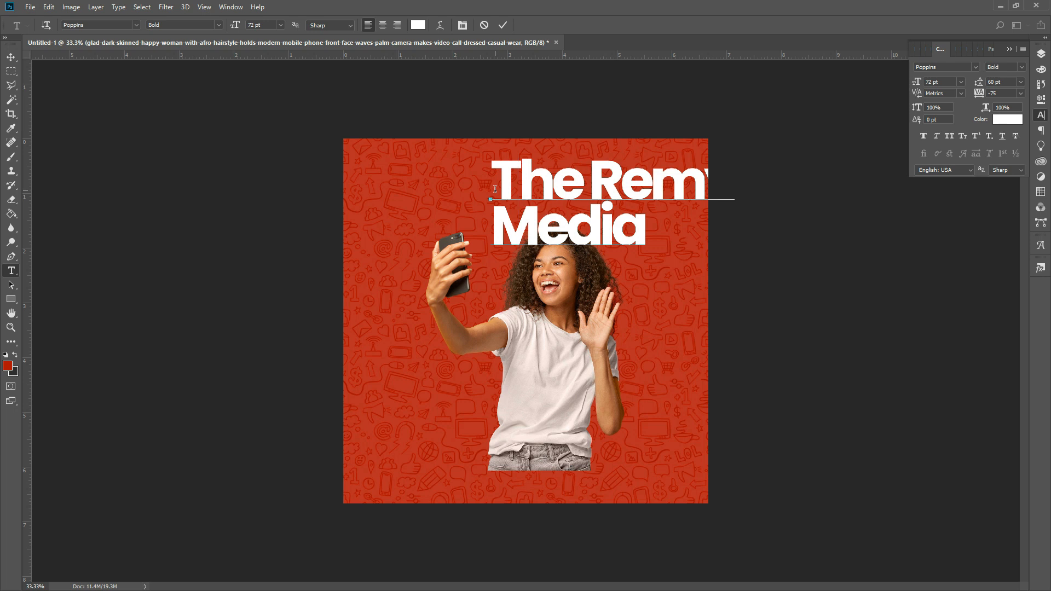
{"action": "left_click", "coordinate": [503, 25]}
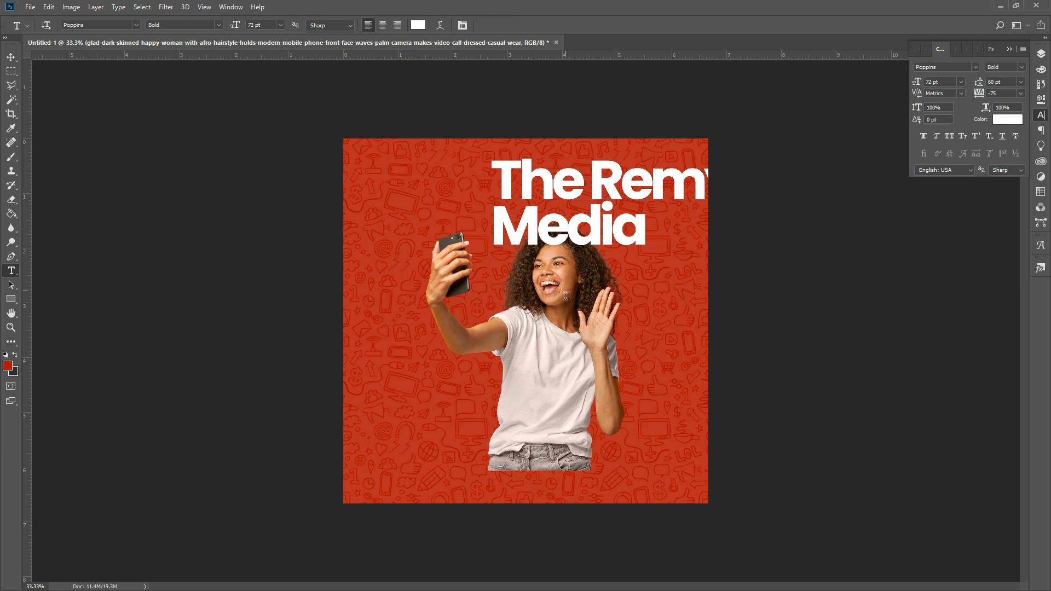
- Centre-align the title's two lines
{"action": "left_click", "coordinate": [574, 237]}
{"action": "key", "text": "ctrl+a"}
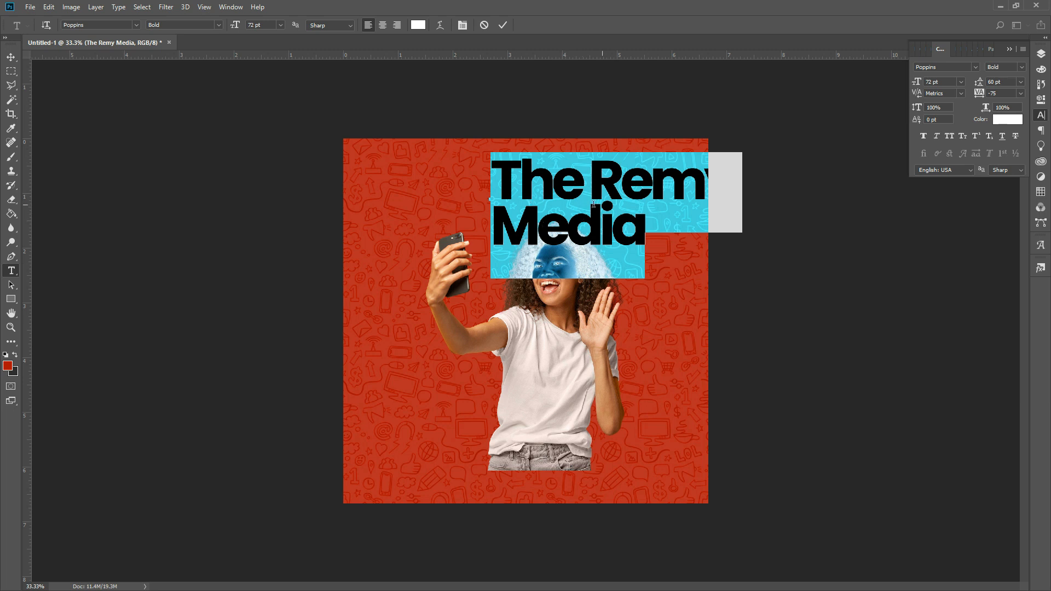
{"action": "left_click", "coordinate": [382, 26]}
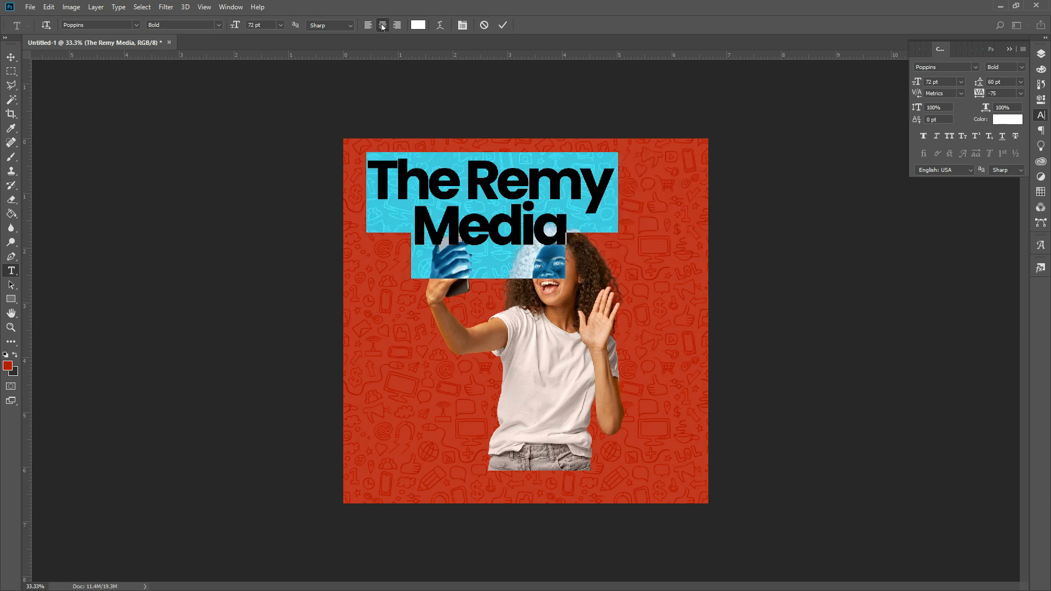
- Align the title to the canvas's horizontal centre and nudge it down slightly
{"action": "left_click", "coordinate": [503, 26]}
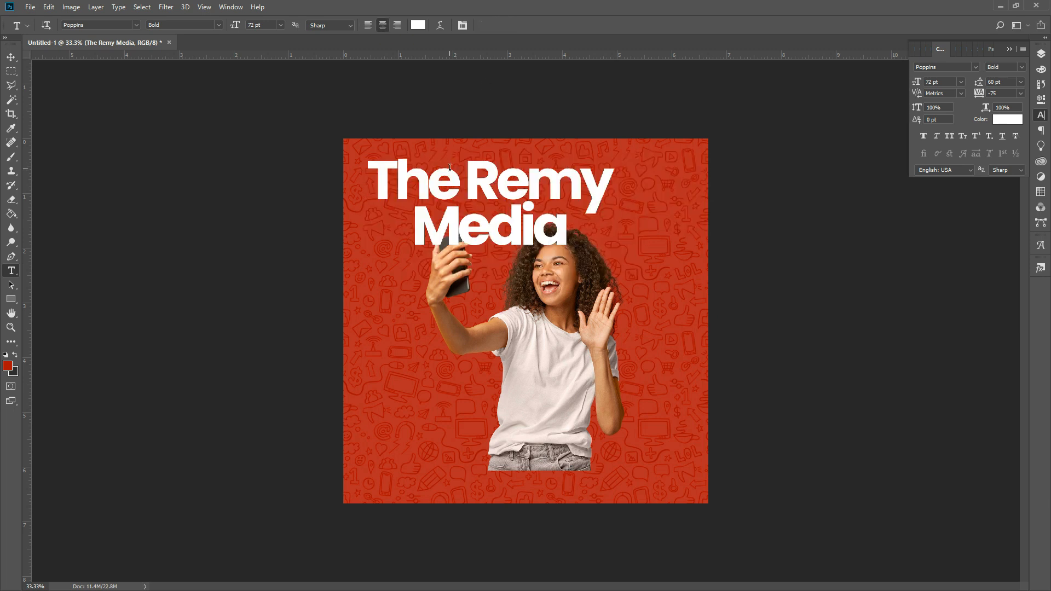
{"action": "key", "text": "ctrl+a"}
{"action": "left_click", "coordinate": [11, 57]}
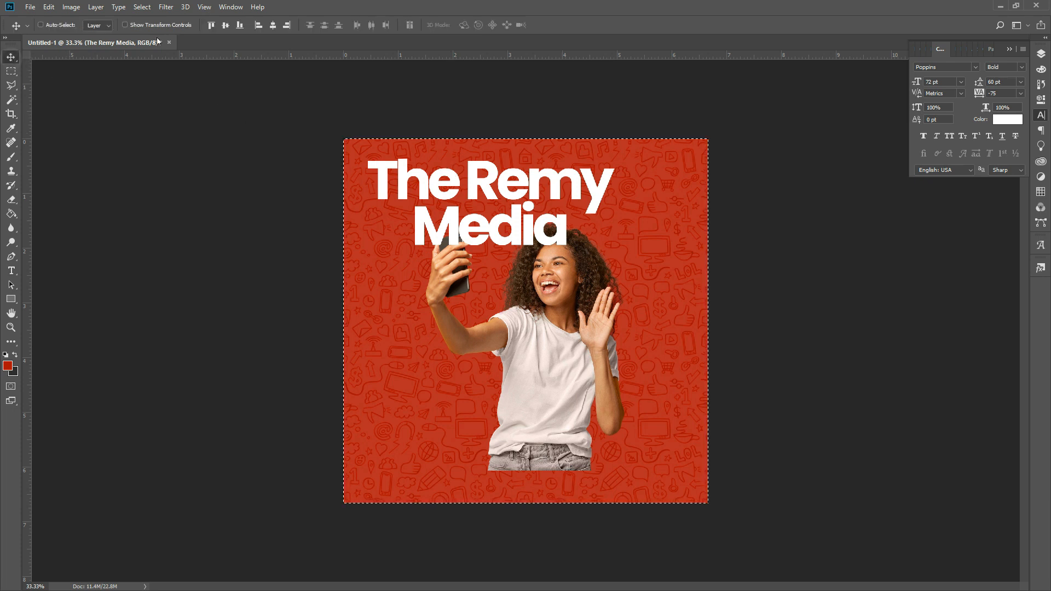
{"action": "left_click", "coordinate": [275, 25]}
{"action": "key", "text": "ctrl+d"}
{"action": "key", "text": "Down"}
{"action": "key", "text": "Down"}
{"action": "key", "text": "Down"}
{"action": "key", "text": "Down"}
{"action": "key", "text": "Down"}
{"action": "key", "text": "Down"}
{"action": "key", "text": "Down"}
{"action": "key", "text": "Down"}
{"action": "key", "text": "Down"}
{"action": "key", "text": "Down"}
{"action": "key", "text": "Down"}
{"action": "key", "text": "Down"}
{"action": "key", "text": "Down"}
{"action": "key", "text": "Down"}
{"action": "key", "text": "Down"}
{"action": "key", "text": "Down"}
{"action": "key", "text": "Down"}
{"action": "key", "text": "Down"}
{"action": "key", "text": "Down"}
{"action": "key", "text": "Down"}
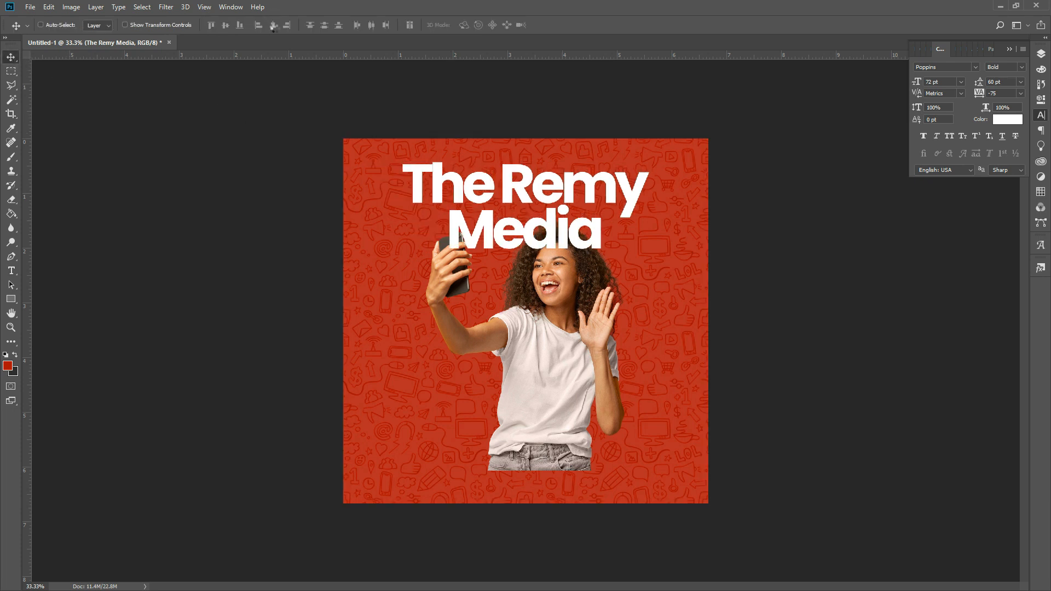
{"action": "key", "text": "Down"}
{"action": "key", "text": "Down"}
{"action": "key", "text": "Down"}
{"action": "key", "text": "Down"}
{"action": "key", "text": "Down"}
{"action": "key", "text": "Down"}
{"action": "key", "text": "Down"}
{"action": "key", "text": "Down"}
{"action": "key", "text": "Down"}
{"action": "key", "text": "Down"}
{"action": "key", "text": "Down"}
{"action": "key", "text": "Down"}
{"action": "key", "text": "Down"}
{"action": "key", "text": "Down"}
{"action": "key", "text": "Down"}
{"action": "key", "text": "Down"}
{"action": "key", "text": "Down"}
{"action": "key", "text": "Down"}
{"action": "key", "text": "Down"}
{"action": "key", "text": "Down"}
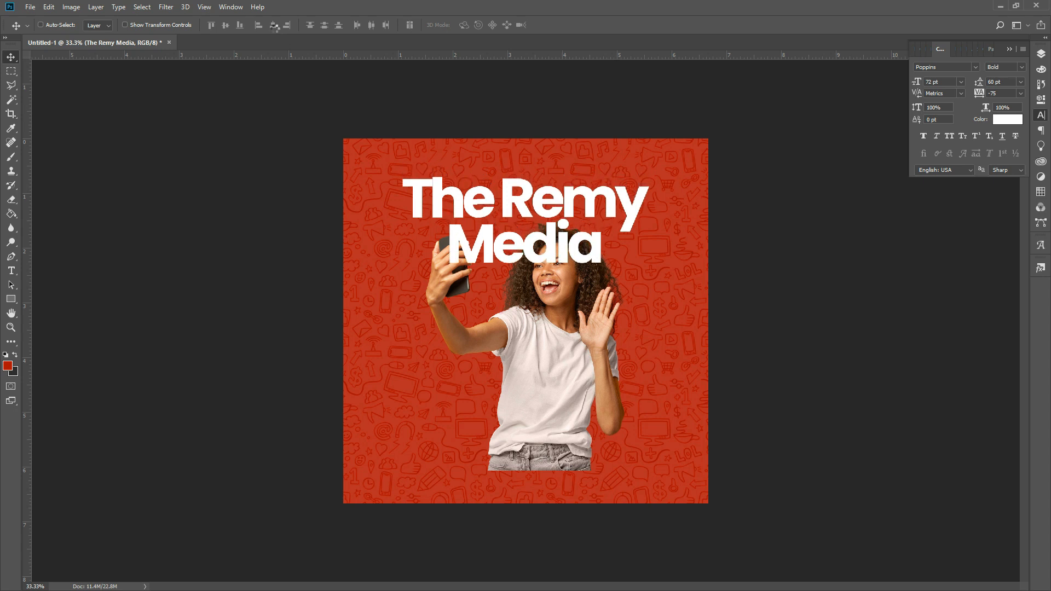
{"action": "key", "text": "Down"}
{"action": "key", "text": "Down"}
{"action": "key", "text": "Down"}
{"action": "key", "text": "Down"}
{"action": "key", "text": "Down"}
{"action": "key", "text": "Down"}
{"action": "key", "text": "Down"}
{"action": "key", "text": "Down"}
{"action": "key", "text": "Down"}
{"action": "key", "text": "Down"}
{"action": "key", "text": "Down"}
{"action": "key", "text": "Down"}
{"action": "key", "text": "Down"}
{"action": "key", "text": "Down"}
{"action": "key", "text": "Down"}
{"action": "key", "text": "Down"}
{"action": "key", "text": "Down"}
{"action": "key", "text": "Down"}
{"action": "key", "text": "Down"}
{"action": "key", "text": "Down"}
{"action": "key", "text": "ctrl"}
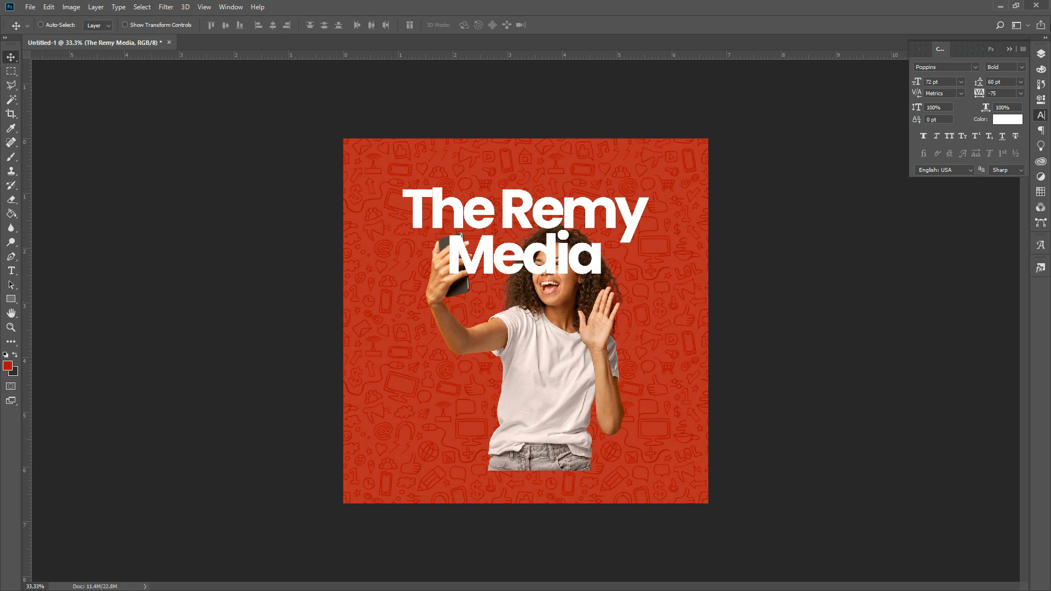
{"action": "left_click", "coordinate": [1042, 53]}
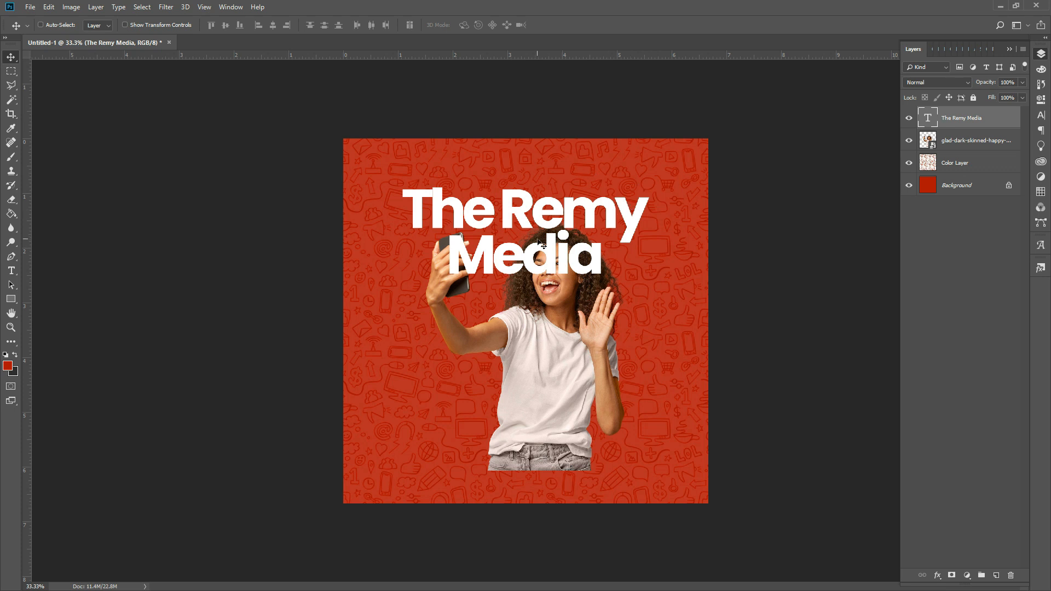
- Duplicate the title text layer and retype the copy as 'Welcome to'
{"action": "key", "text": "ctrl"}
{"action": "left_click_drag", "start_coordinate": [541, 244], "coordinate": [560, 205]}
{"action": "key", "text": "t"}
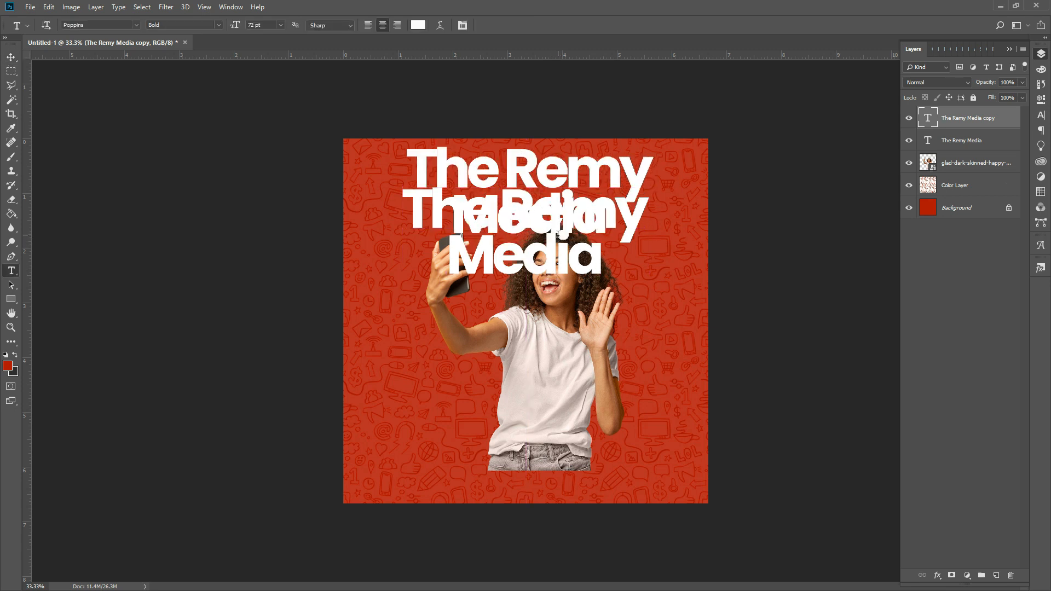
{"action": "left_click", "coordinate": [548, 178]}
{"action": "key", "text": "ctrl+a"}
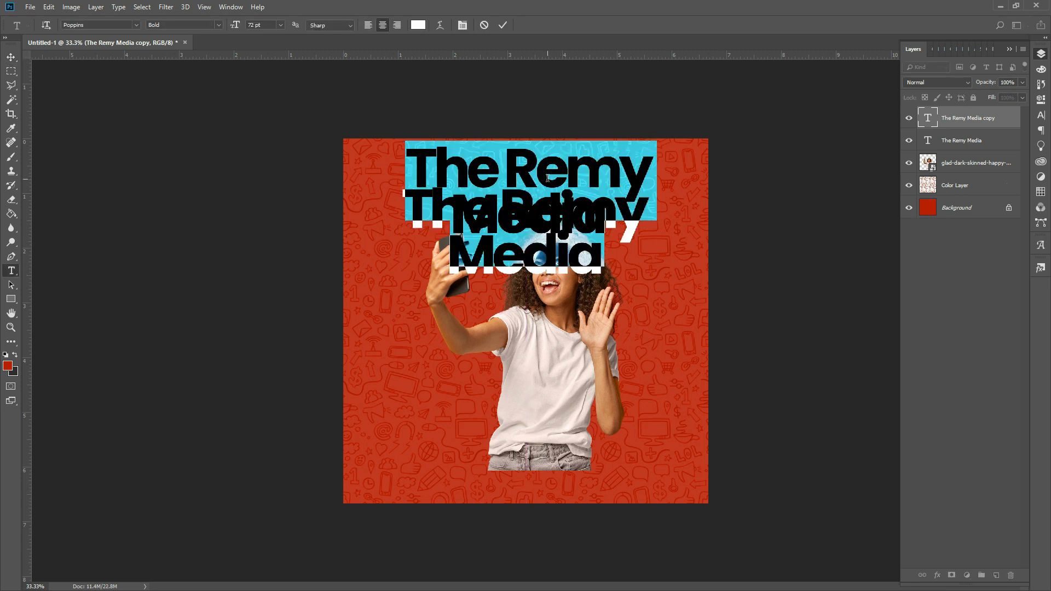
{"action": "type", "text": "We"}
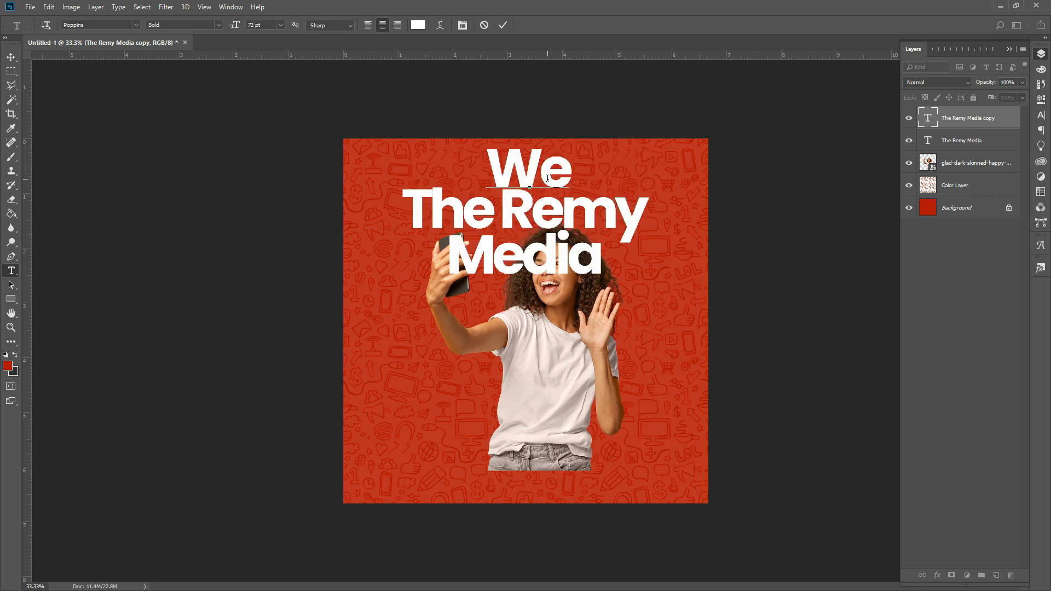
{"action": "type", "text": "lco"}
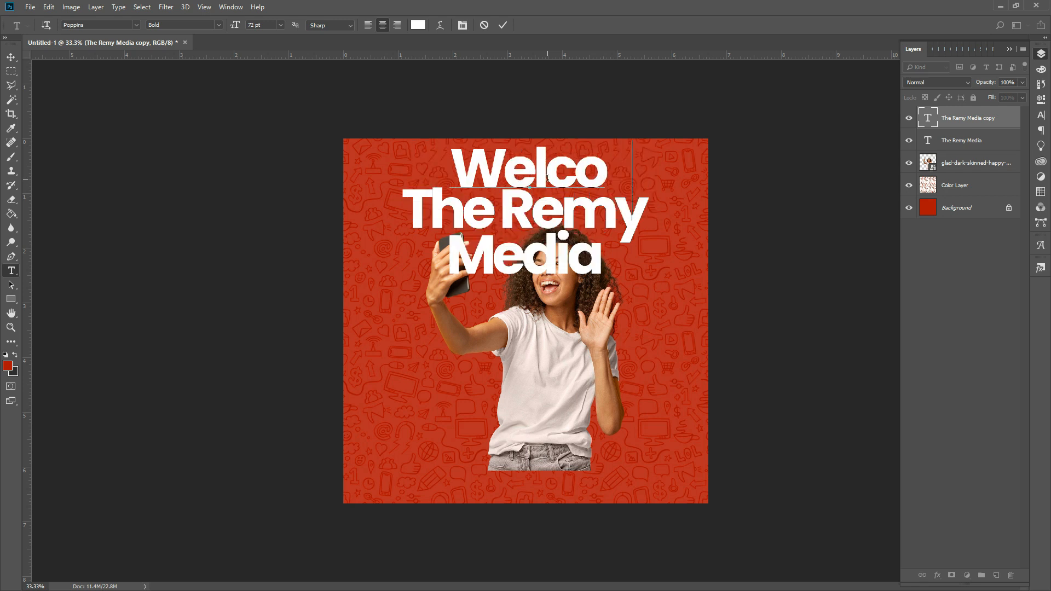
{"action": "type", "text": "me to"}
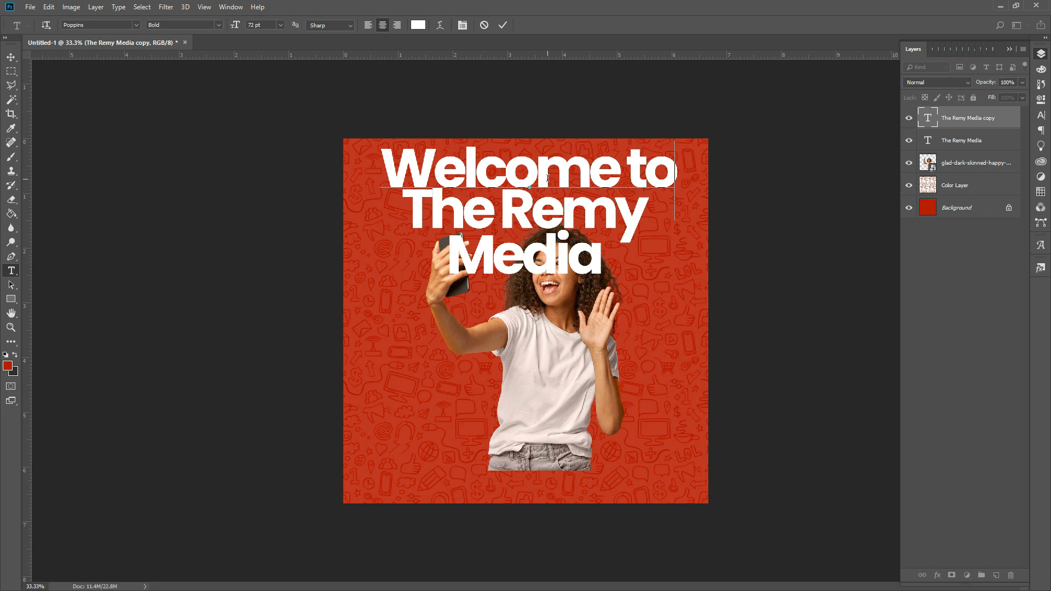
- Give 'Welcome to' 800 tracking and an 18 pt size, then commit it
{"action": "key", "text": "ctrl+a"}
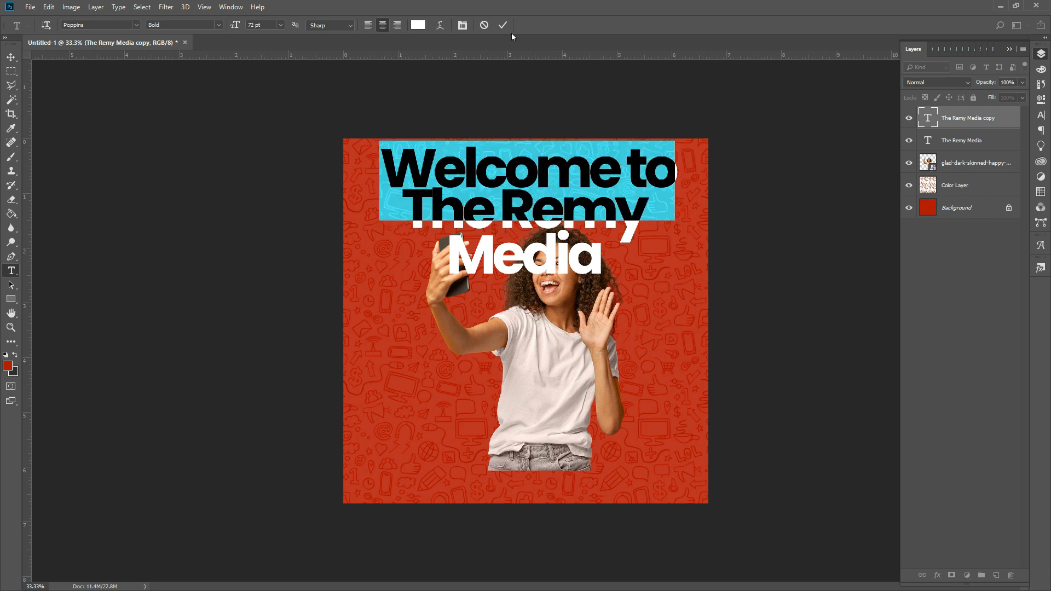
{"action": "left_click", "coordinate": [462, 25]}
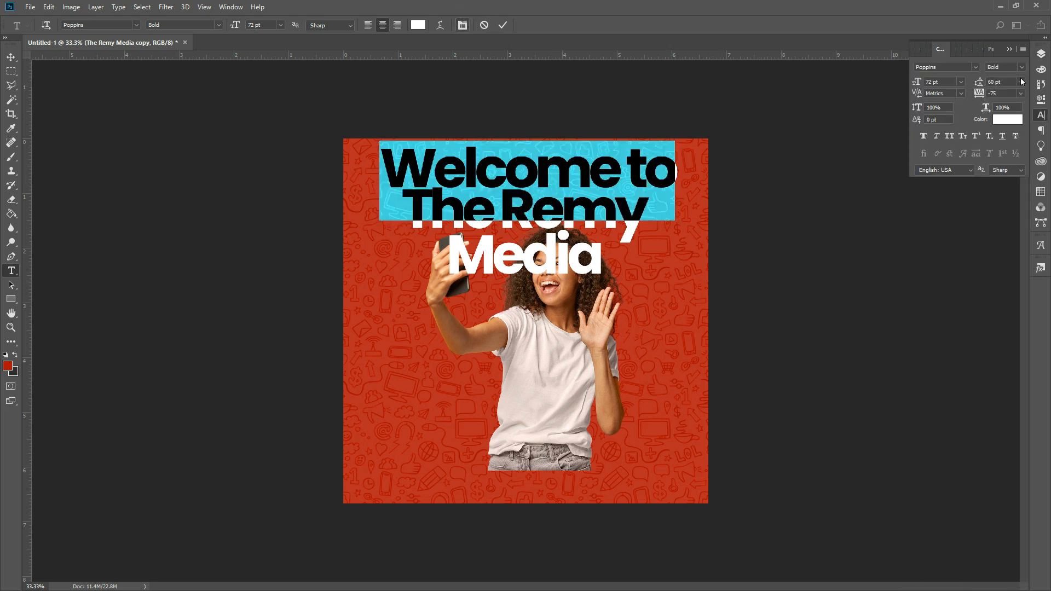
{"action": "left_click", "coordinate": [983, 93]}
{"action": "type", "text": "8"}
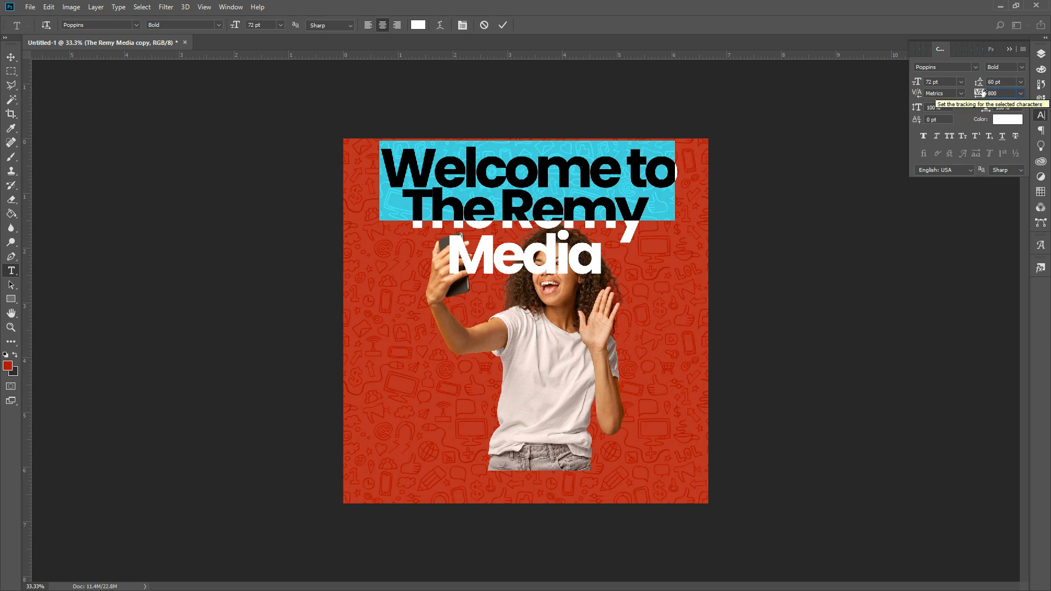
{"action": "type", "text": "00"}
{"action": "key", "text": "Return"}
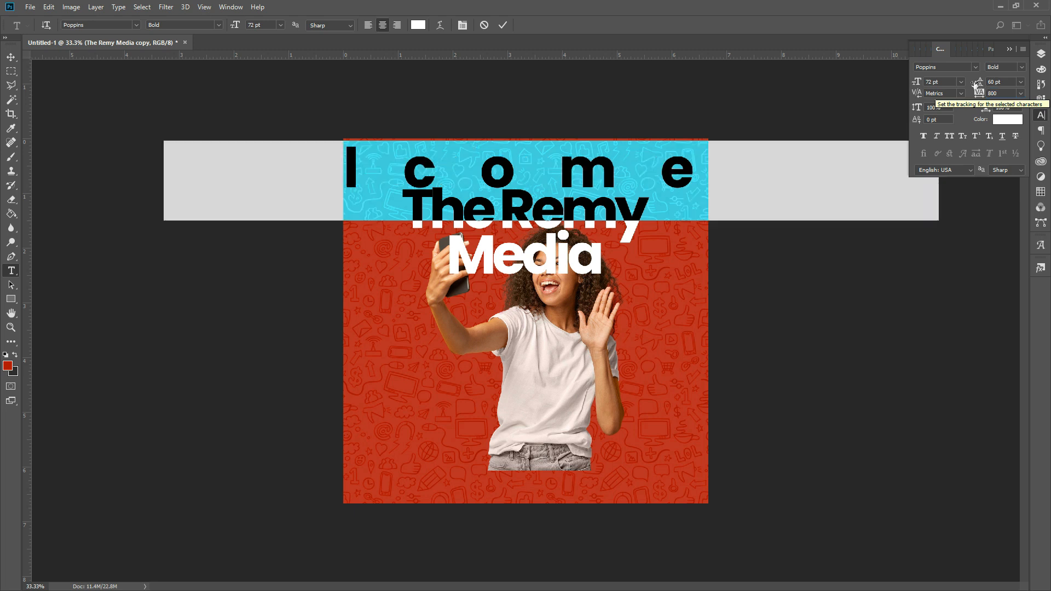
{"action": "left_click", "coordinate": [961, 82]}
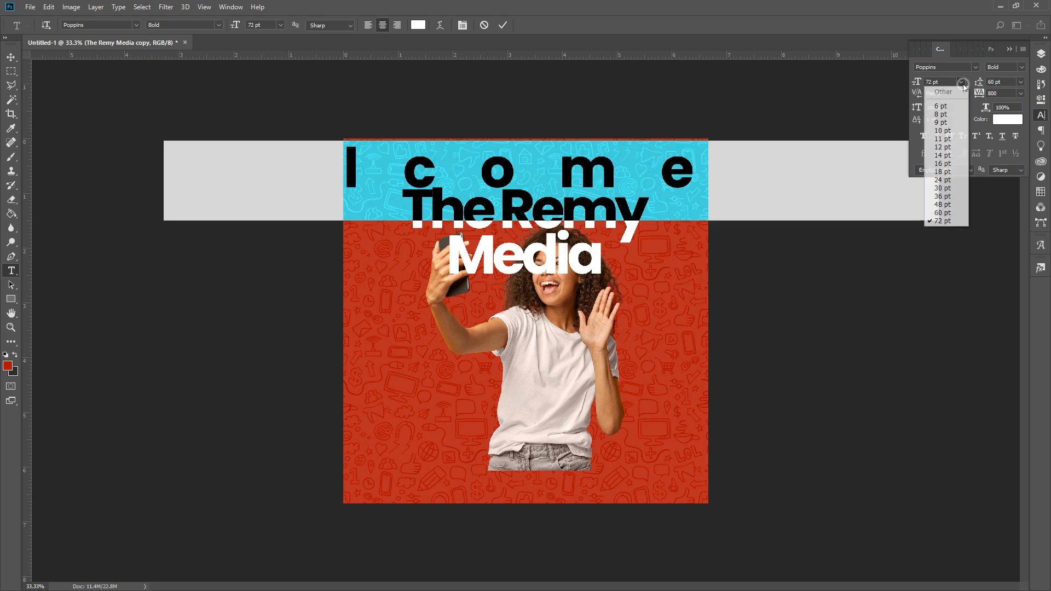
{"action": "left_click", "coordinate": [938, 171]}
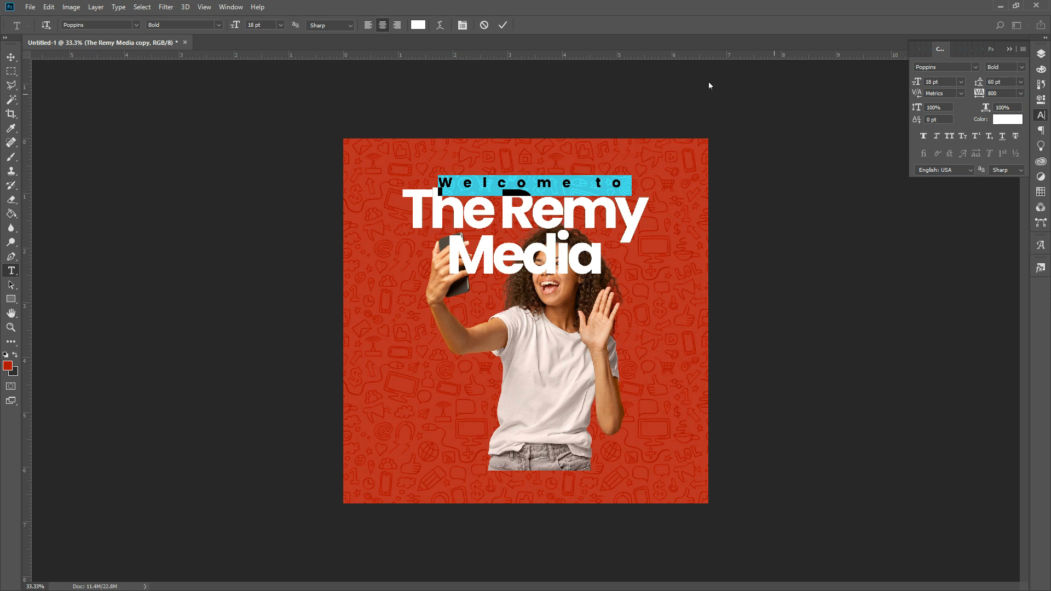
{"action": "left_click", "coordinate": [503, 24]}
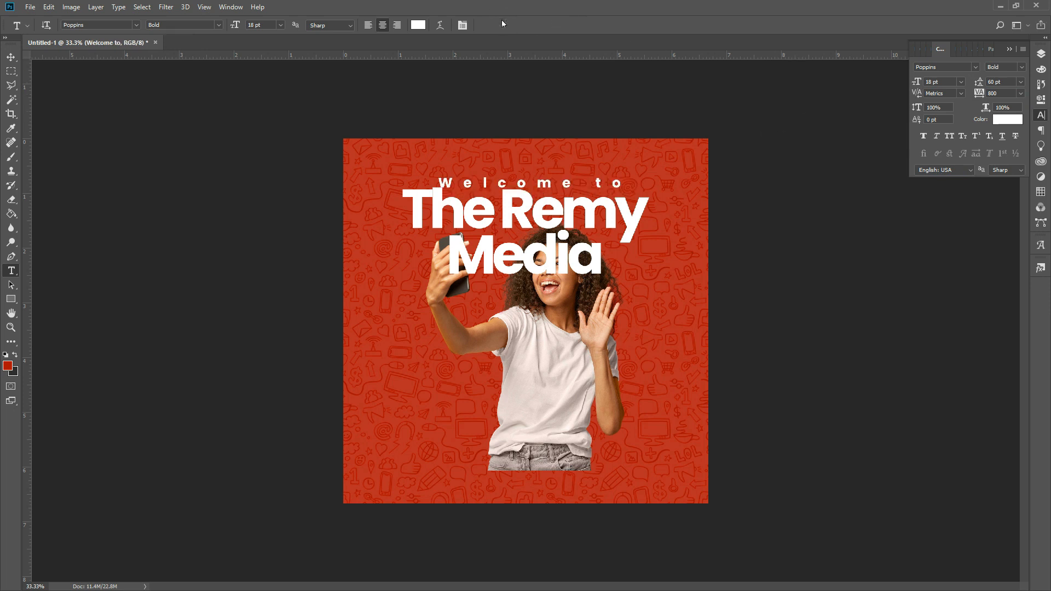
- Scale 'Welcome to' down to about 72% and widen its tracking to 1000
{"action": "key", "text": "ctrl+t"}
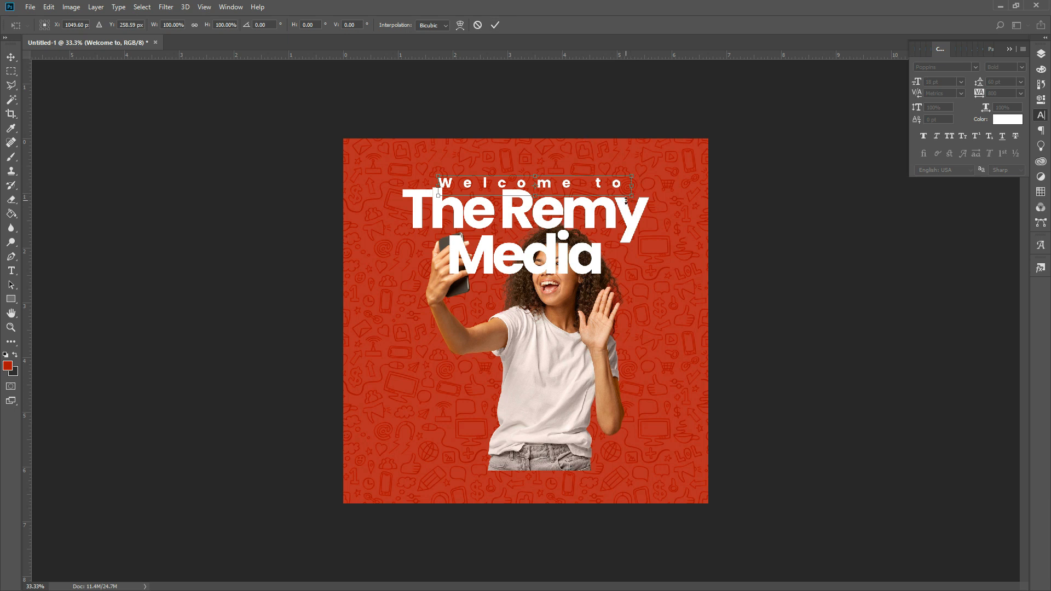
{"action": "left_click_drag", "start_coordinate": [626, 201], "coordinate": [606, 208]}
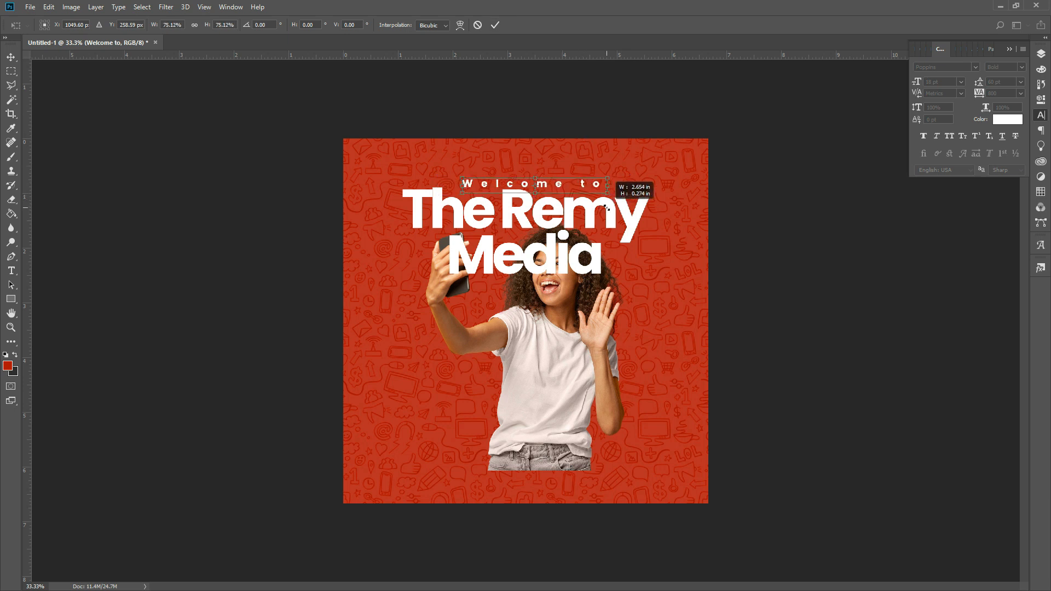
{"action": "key", "text": "Return"}
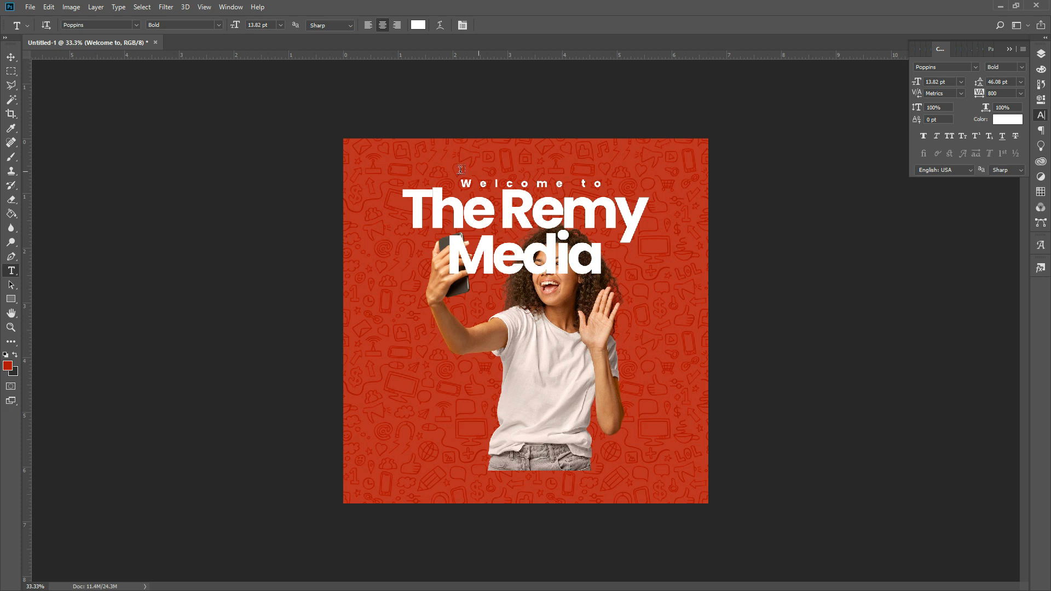
{"action": "left_click", "coordinate": [993, 93]}
{"action": "type", "text": "1000"}
{"action": "key", "text": "Return"}
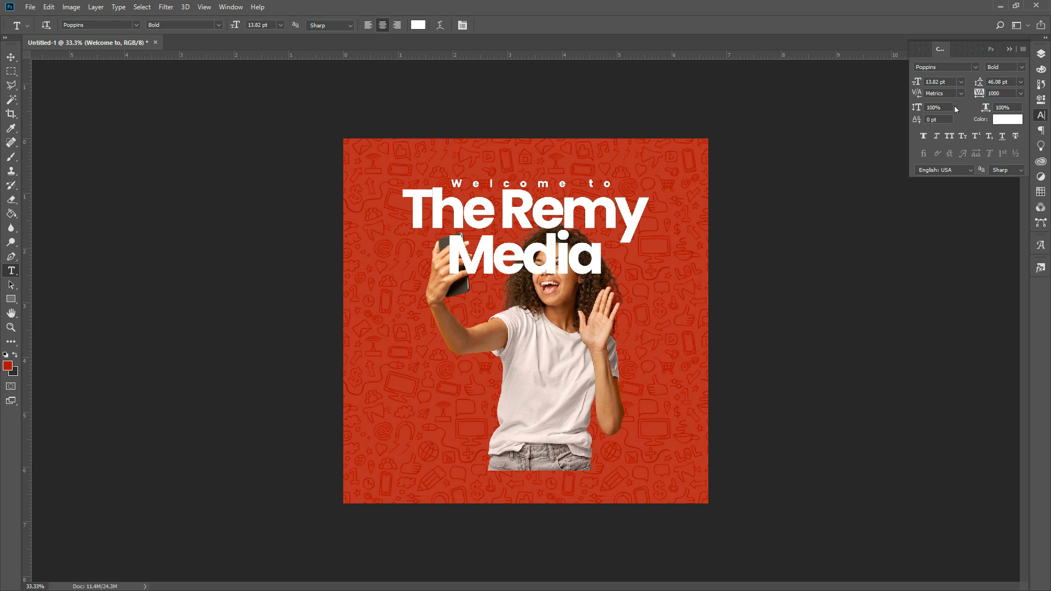
- Shrink 'Welcome to' a little more and nudge it up above the title
{"action": "key", "text": "ctrl+t"}
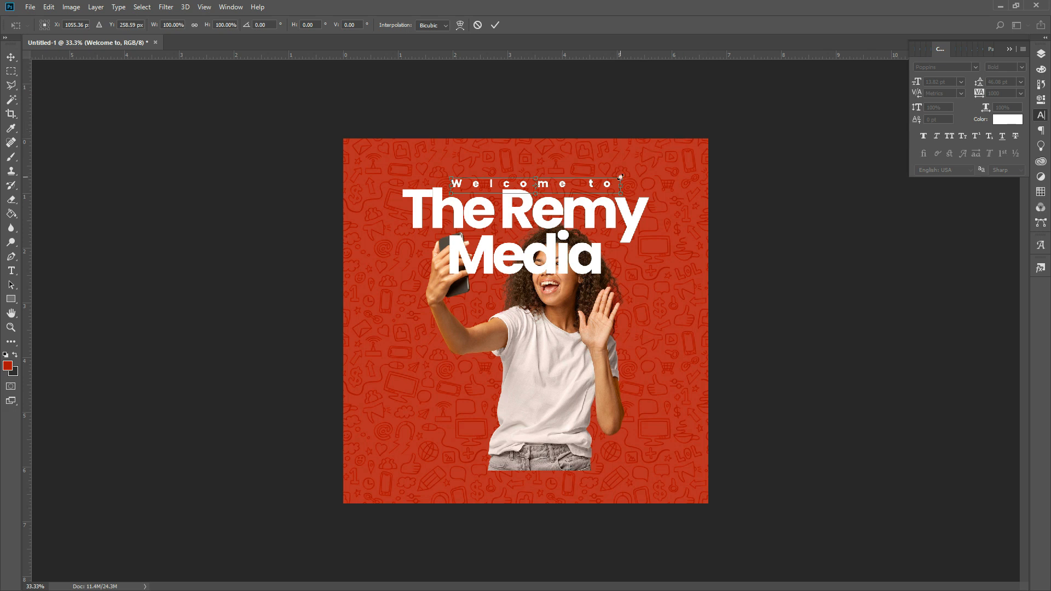
{"action": "left_click_drag", "start_coordinate": [619, 175], "coordinate": [607, 184]}
{"action": "key", "text": "Return"}
{"action": "key", "text": "v"}
{"action": "key", "text": "Up"}
{"action": "key", "text": "Up"}
{"action": "key", "text": "Up"}
{"action": "key", "text": "Up"}
{"action": "key", "text": "Up"}
{"action": "key", "text": "Up"}
{"action": "key", "text": "Up"}
{"action": "key", "text": "Up"}
{"action": "key", "text": "Up"}
{"action": "key", "text": "Up"}
{"action": "key", "text": "Up"}
{"action": "key", "text": "Up"}
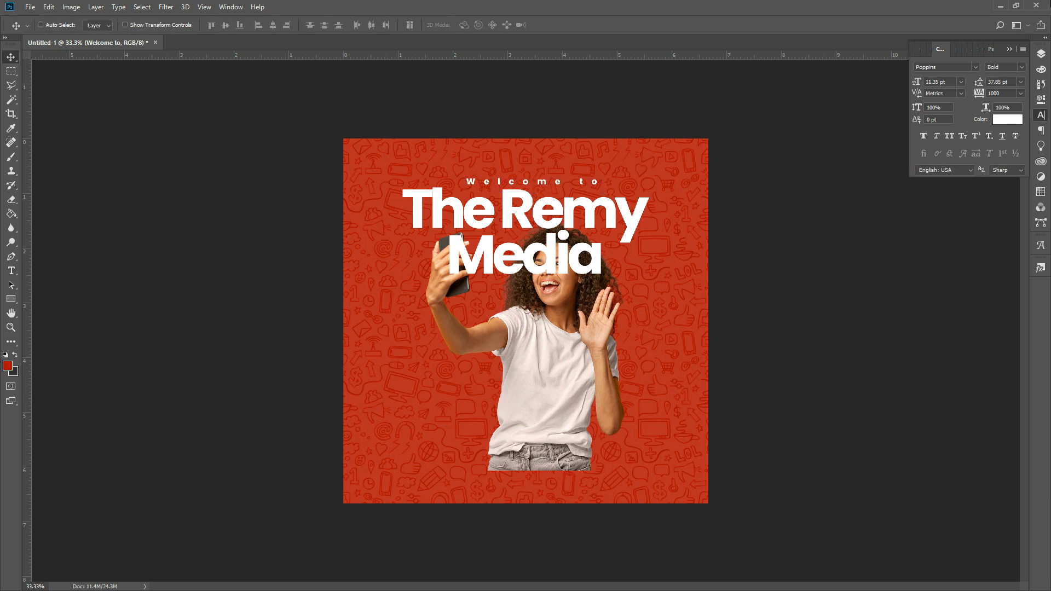
- Select both title text layers, scale them to about 92% together, and group them as Group 1
{"action": "left_click", "coordinate": [1041, 53]}
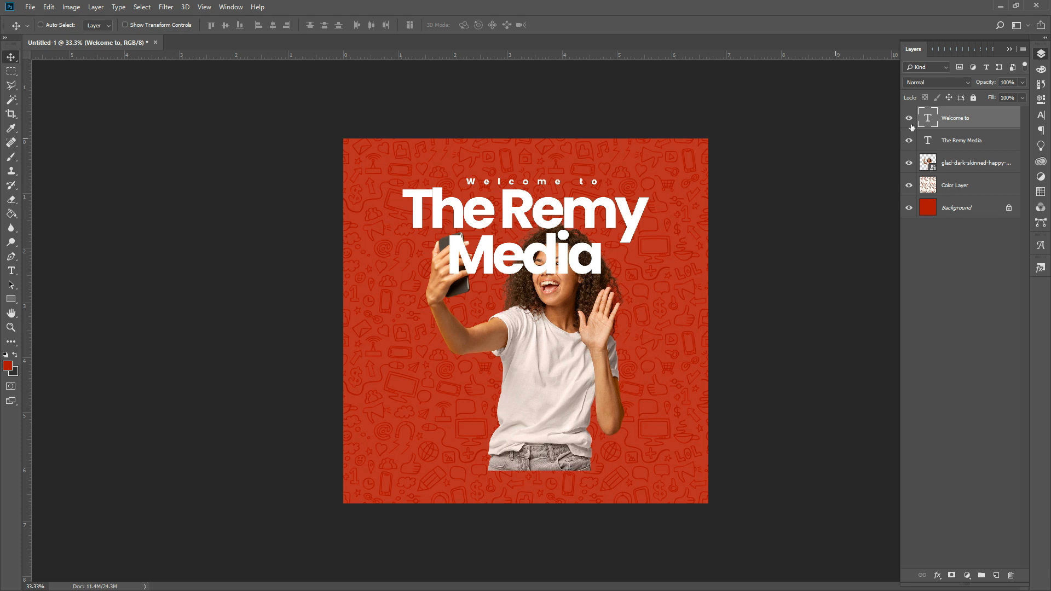
{"action": "left_click", "coordinate": [961, 143], "text": "ctrl"}
{"action": "key", "text": "ctrl+t"}
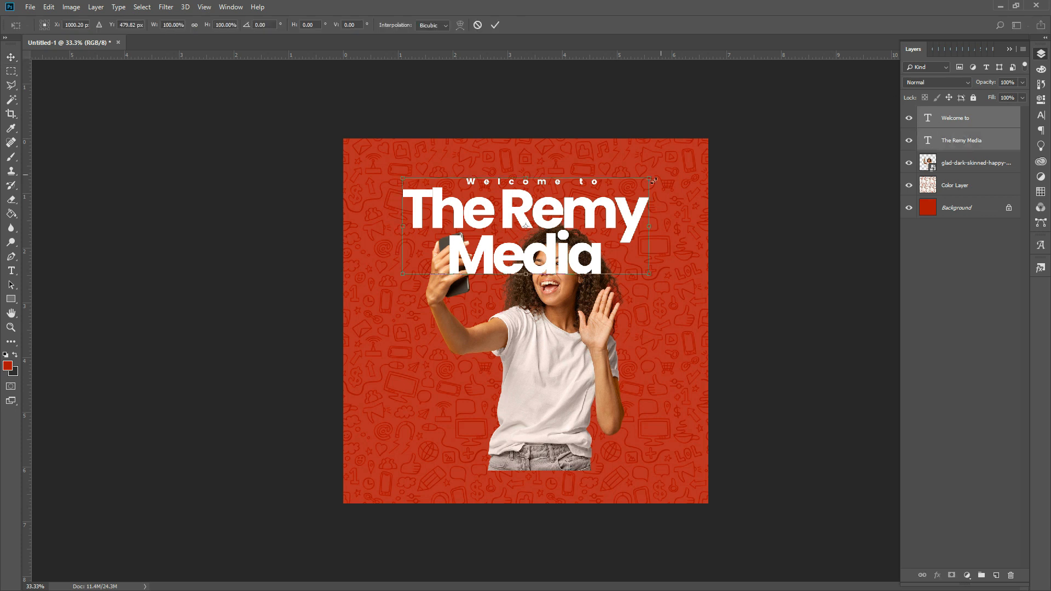
{"action": "mouse_move", "coordinate": [652, 182]}
{"action": "left_mouse_down"}
{"action": "mouse_move", "coordinate": [629, 180]}
{"action": "mouse_move", "coordinate": [612, 201]}
{"action": "mouse_move", "coordinate": [652, 192]}
{"action": "mouse_move", "coordinate": [650, 200]}
{"action": "left_mouse_up"}
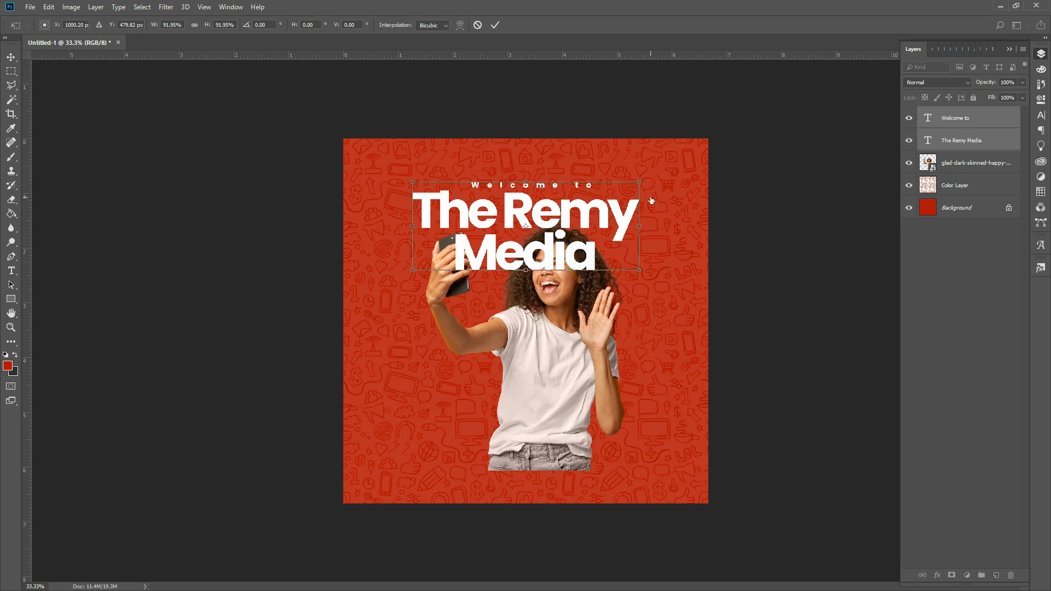
{"action": "key", "text": "Return"}
{"action": "key", "text": "ctrl"}
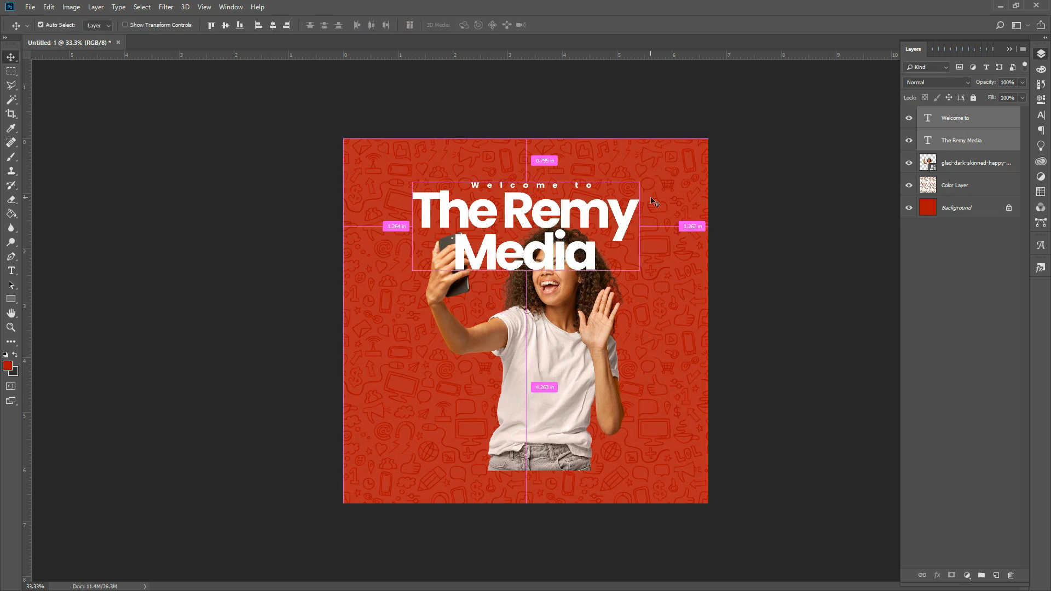
{"action": "key", "text": "ctrl+g"}
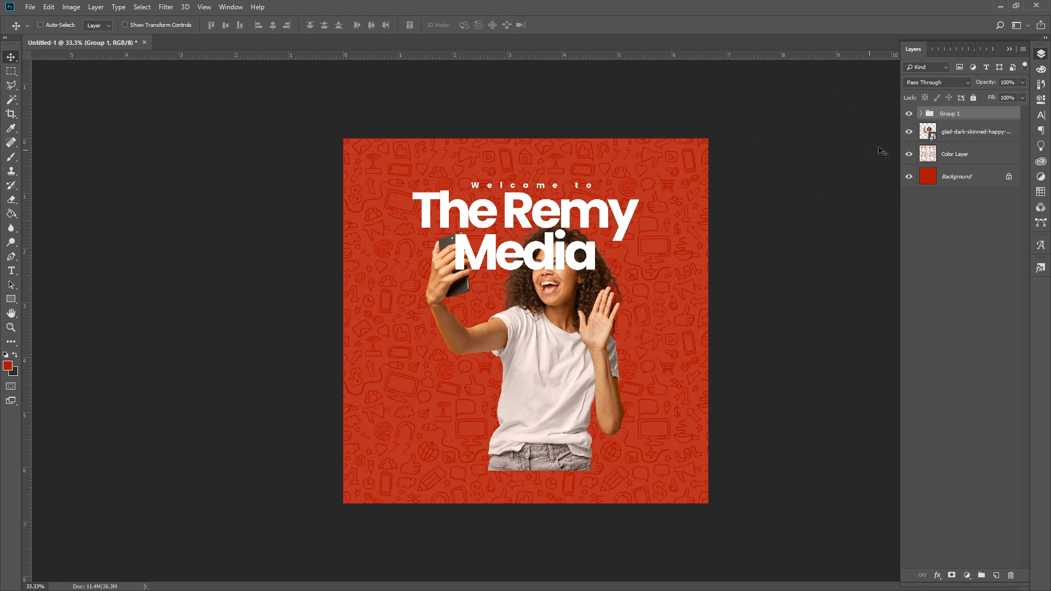
- Rename the group 'Title Text' and align it to the full canvas
{"action": "double_click", "coordinate": [945, 113]}
{"action": "type", "text": "Title Text"}
{"action": "key", "text": "Return"}
{"action": "key", "text": "ctrl+a"}
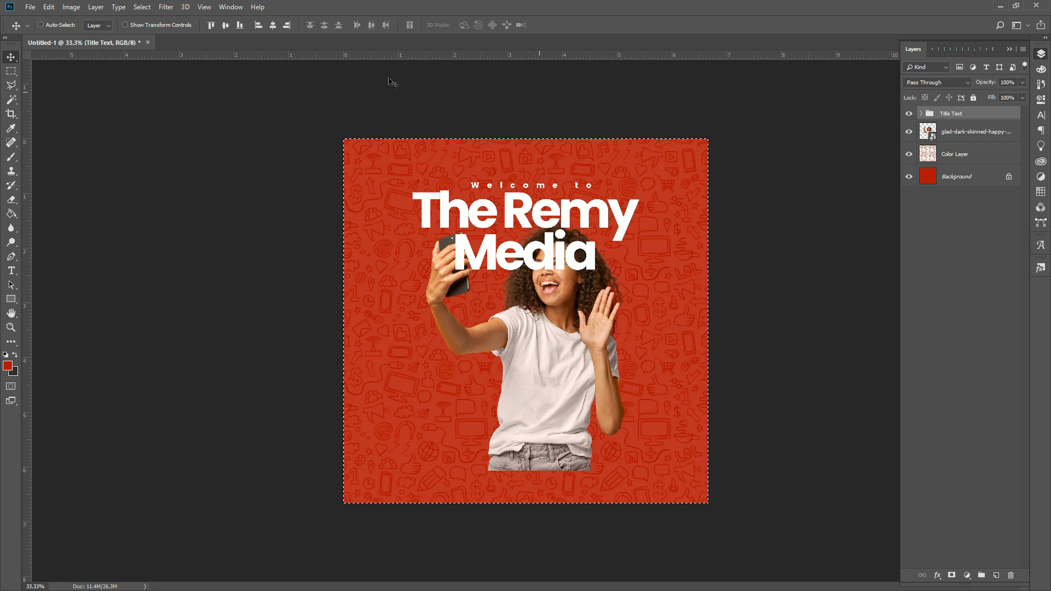
{"action": "left_click", "coordinate": [255, 31]}
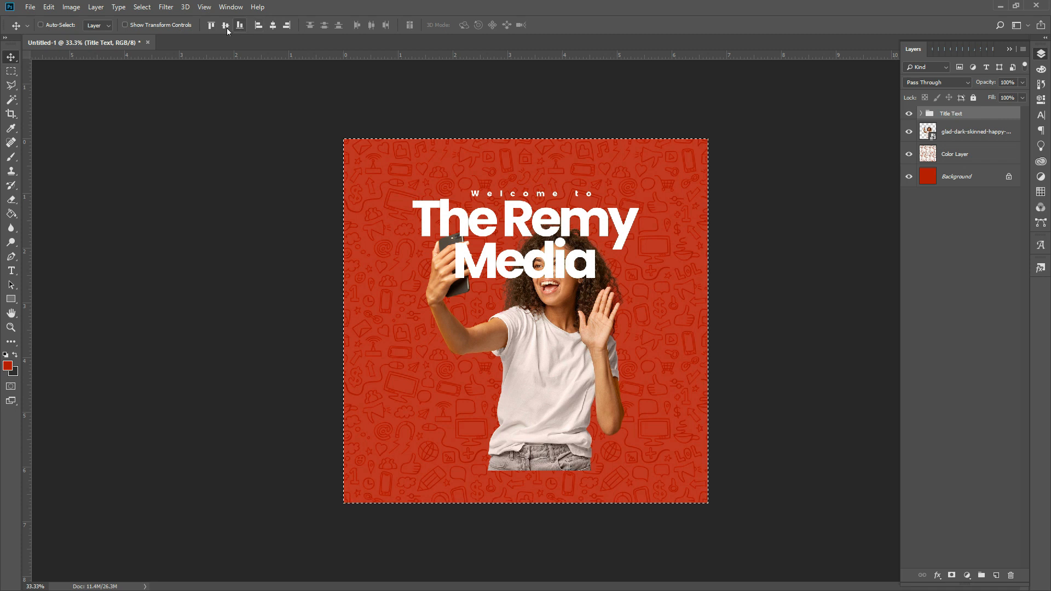
- Select the selfie photo layer, shift it down and left, then nudge it up slightly
{"action": "key", "text": "ctrl+d"}
{"action": "right_click", "coordinate": [552, 321]}
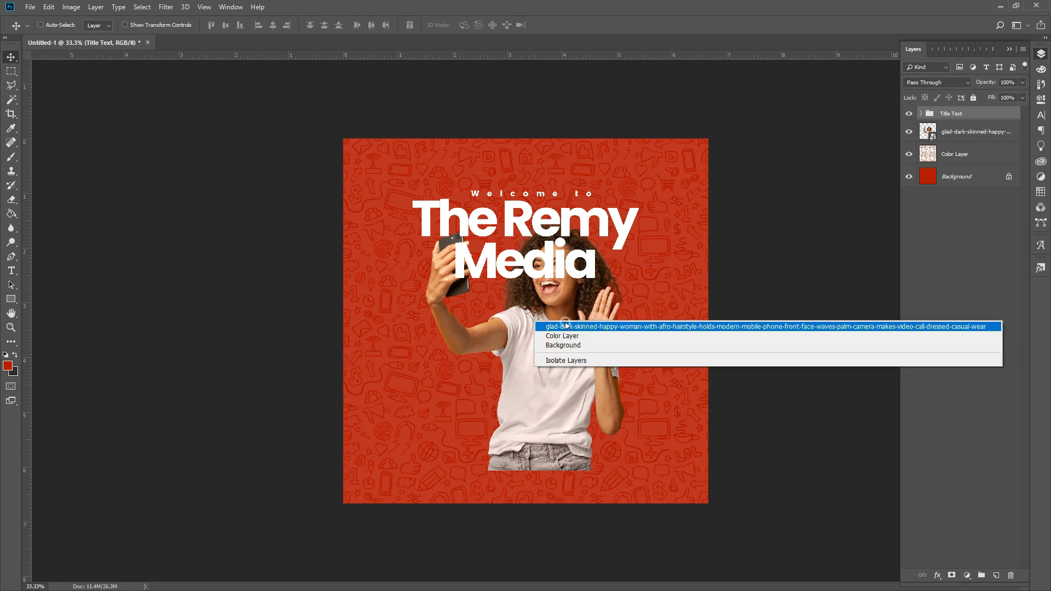
{"action": "left_click", "coordinate": [566, 326]}
{"action": "left_click_drag", "start_coordinate": [558, 323], "coordinate": [535, 336]}
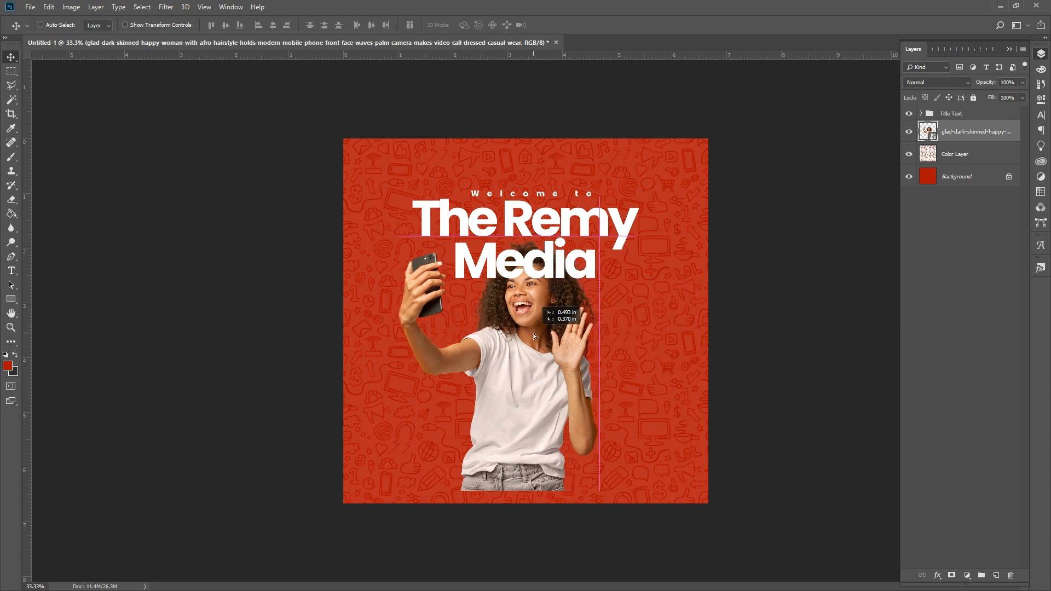
{"action": "left_click_drag", "start_coordinate": [535, 337], "coordinate": [535, 333]}
{"action": "key", "text": "Up"}
{"action": "key", "text": "Up"}
{"action": "key", "text": "Up"}
{"action": "key", "text": "Up"}
{"action": "key", "text": "Up"}
{"action": "key", "text": "Up"}
{"action": "key", "text": "Up"}
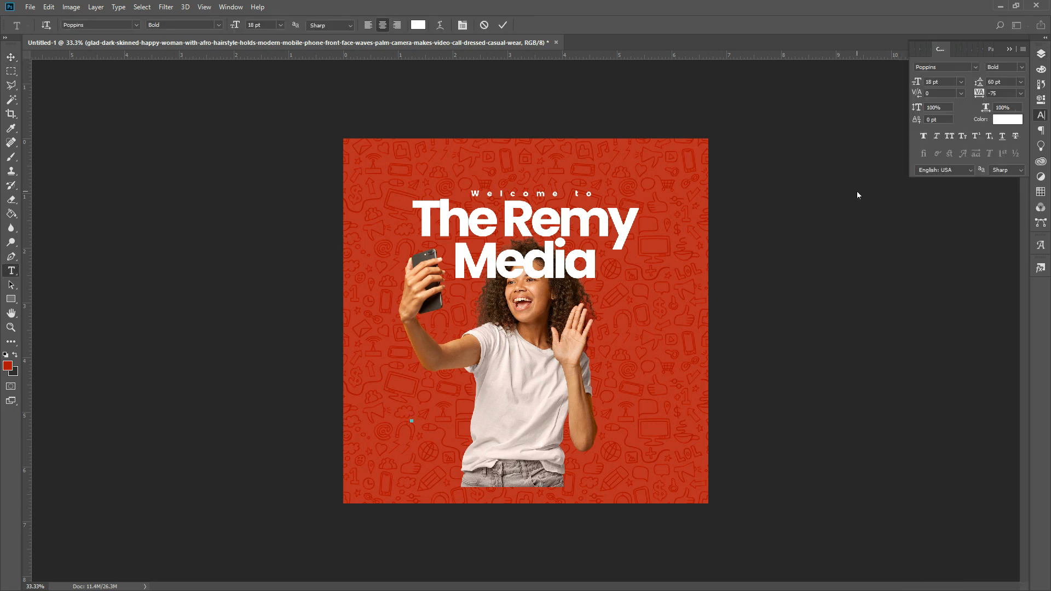
- Type 'Home of' and set it to Poppins Medium weight
{"action": "type", "text": "Home of"}
{"action": "key", "text": "ctrl+a"}
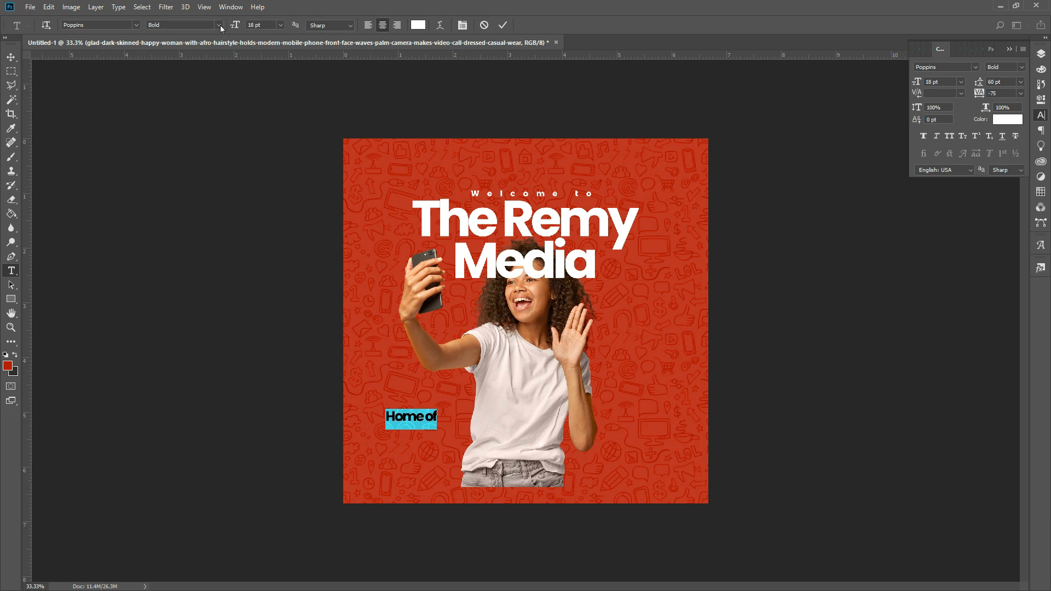
{"action": "left_click", "coordinate": [219, 25]}
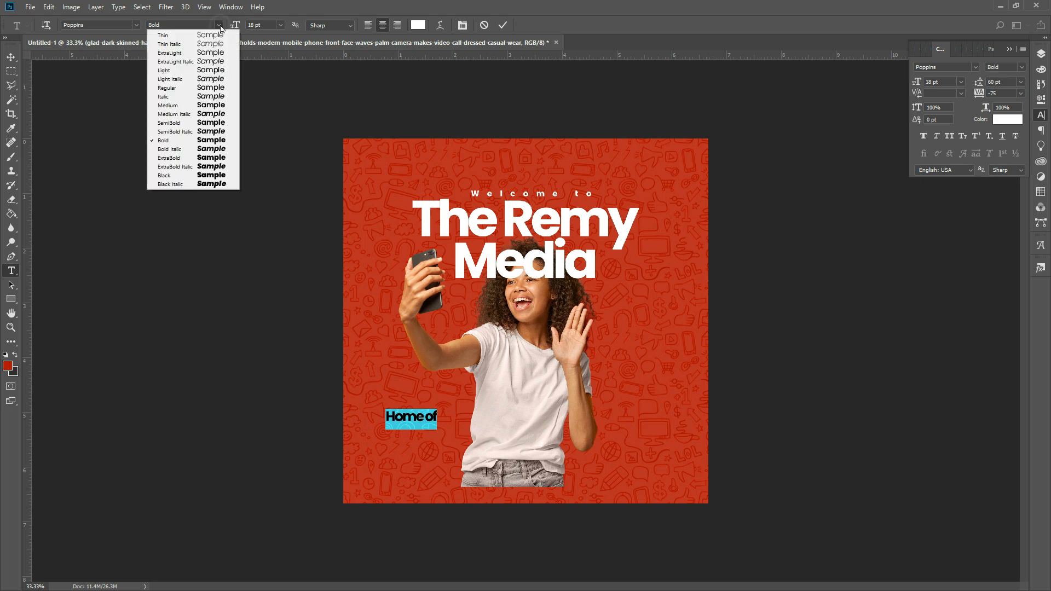
{"action": "left_click", "coordinate": [217, 104]}
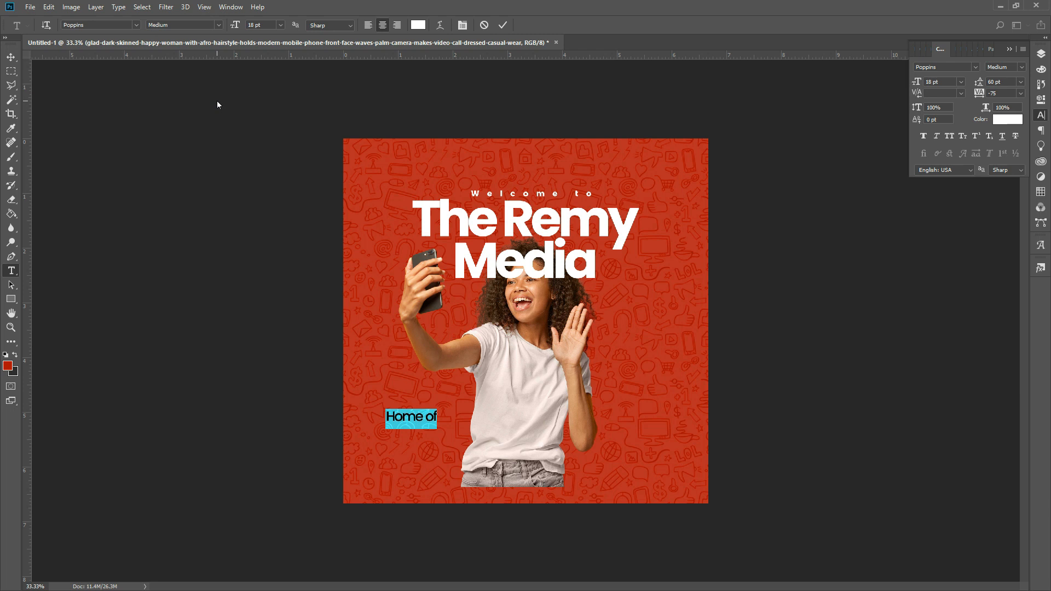
{"action": "left_click", "coordinate": [502, 25]}
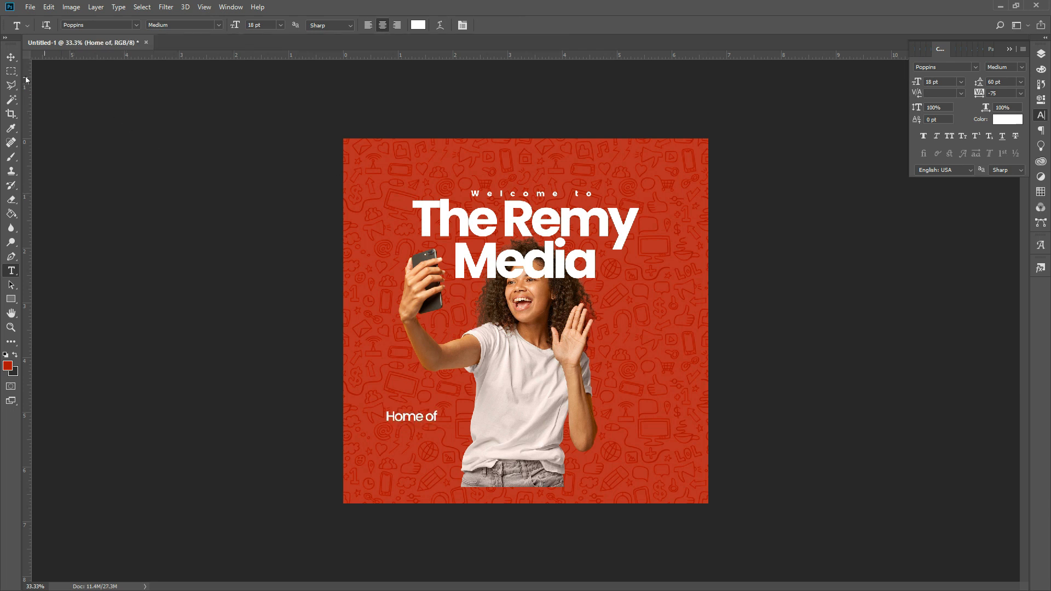
- Move 'Home of' up and right beside the woman and zoom in on it
{"action": "left_click", "coordinate": [11, 56]}
{"action": "left_click_drag", "start_coordinate": [421, 424], "coordinate": [436, 419]}
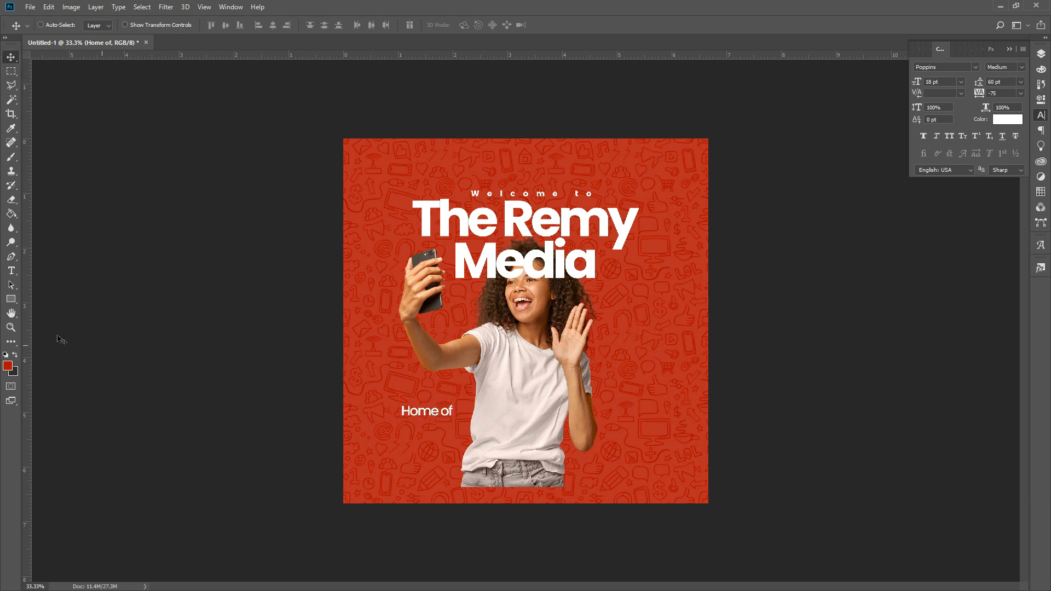
{"action": "left_click", "coordinate": [12, 328]}
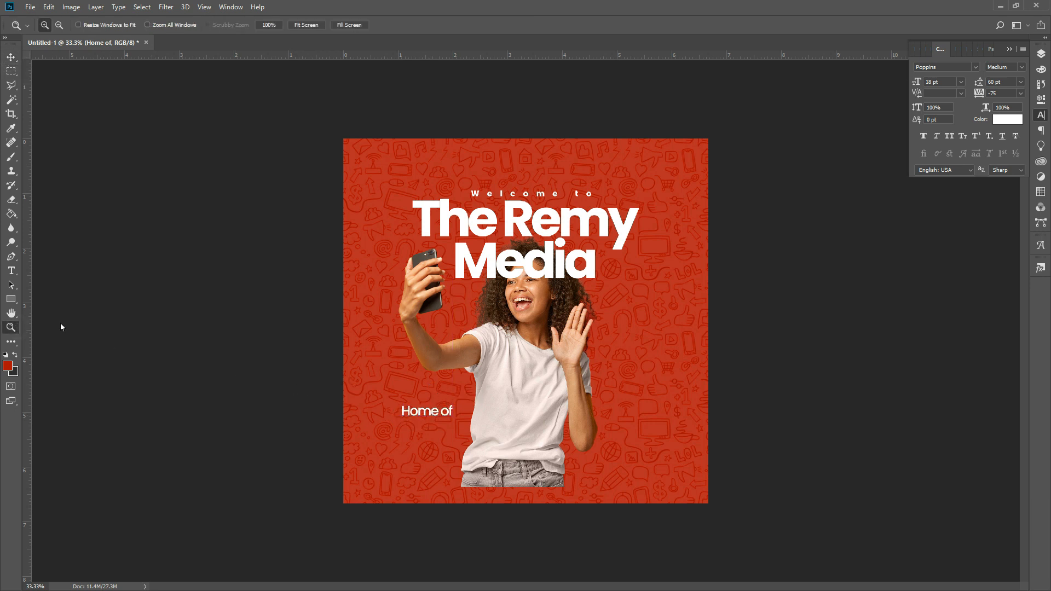
{"action": "left_click", "coordinate": [445, 464]}
- Zoom to 100% around 'Home of', select its text layer, and duplicate it
{"action": "left_click", "coordinate": [363, 481]}
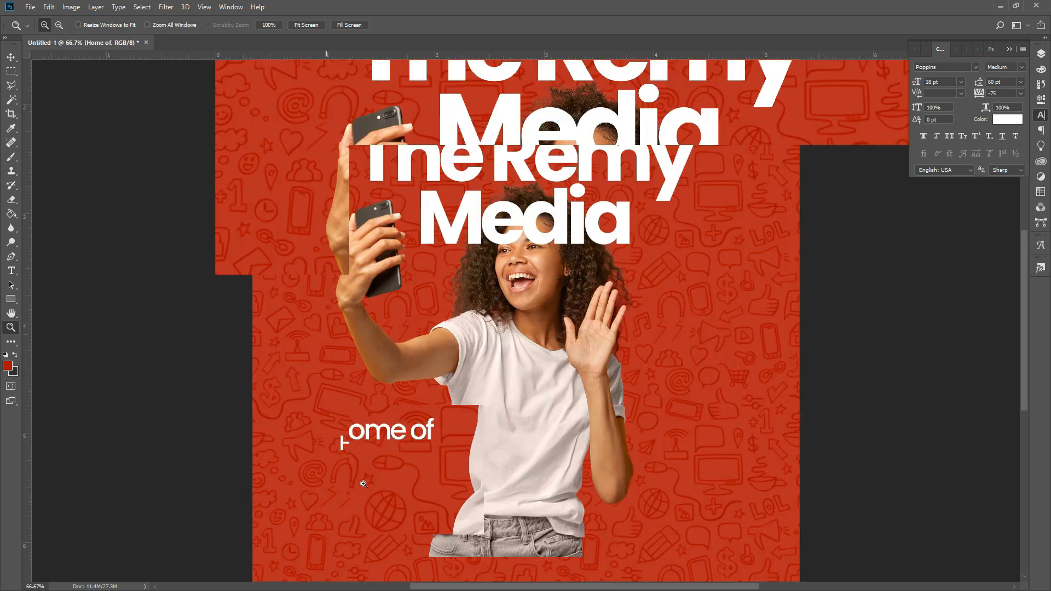
{"action": "left_click", "coordinate": [373, 476]}
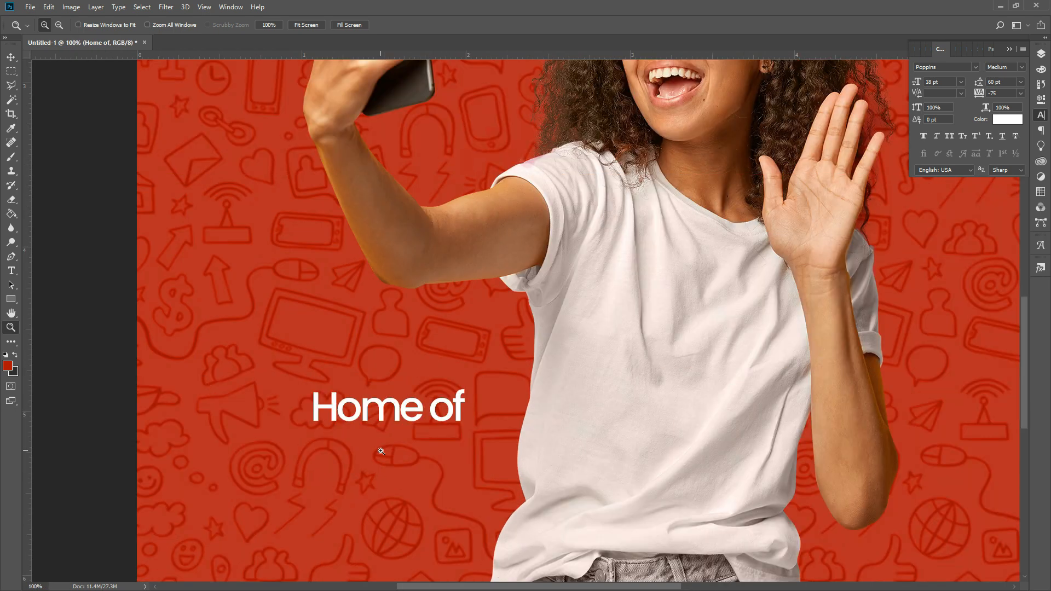
{"action": "left_click", "coordinate": [11, 56]}
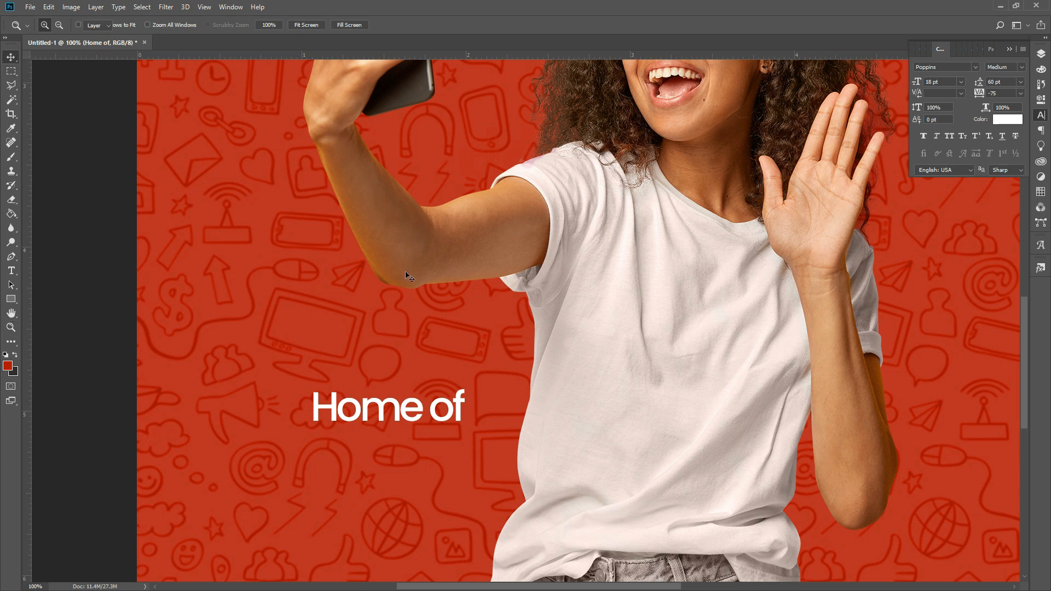
{"action": "right_click", "coordinate": [408, 406]}
{"action": "left_click", "coordinate": [420, 412]}
{"action": "key", "text": "ctrl+j"}
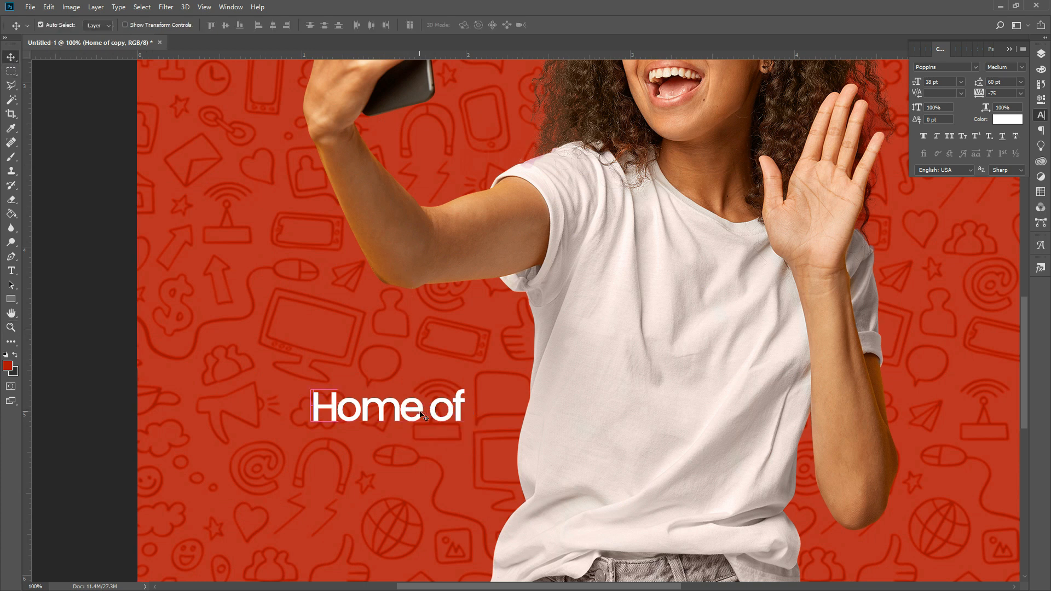
- Move the copy below 'Home of' and retype it as 'Funny Videos' and 'Memes and' lines
{"action": "key", "text": "Down"}
{"action": "key", "text": "Down"}
{"action": "key", "text": "Down"}
{"action": "key", "text": "Down"}
{"action": "key", "text": "Down"}
{"action": "key", "text": "Down"}
{"action": "key", "text": "Down"}
{"action": "key", "text": "Down"}
{"action": "key", "text": "Down"}
{"action": "key", "text": "Down"}
{"action": "key", "text": "Down"}
{"action": "key", "text": "Down"}
{"action": "key", "text": "Down"}
{"action": "key", "text": "Down"}
{"action": "key", "text": "Down"}
{"action": "key", "text": "Down"}
{"action": "key", "text": "Down"}
{"action": "key", "text": "Down"}
{"action": "key", "text": "Down"}
{"action": "key", "text": "Down"}
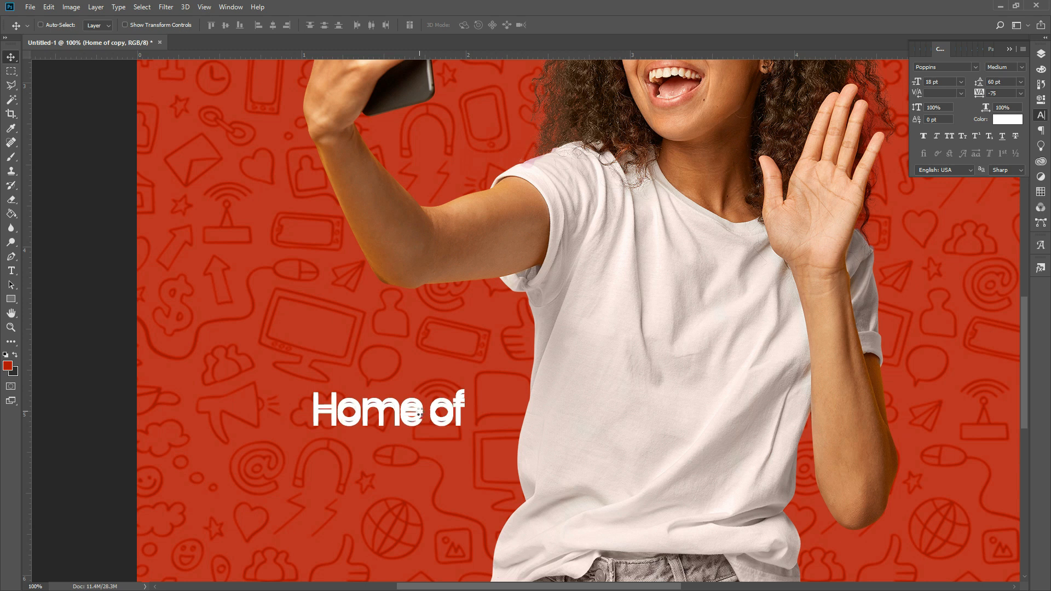
{"action": "key", "text": "Down"}
{"action": "key", "text": "Down"}
{"action": "key", "text": "Down"}
{"action": "key", "text": "Down"}
{"action": "key", "text": "Down"}
{"action": "key", "text": "Down"}
{"action": "key", "text": "Down"}
{"action": "key", "text": "Down"}
{"action": "key", "text": "Down"}
{"action": "key", "text": "Down"}
{"action": "key", "text": "Down"}
{"action": "key", "text": "Down"}
{"action": "key", "text": "Down"}
{"action": "key", "text": "Down"}
{"action": "key", "text": "Down"}
{"action": "key", "text": "Down"}
{"action": "key", "text": "Down"}
{"action": "key", "text": "Down"}
{"action": "key", "text": "Down"}
{"action": "key", "text": "Down"}
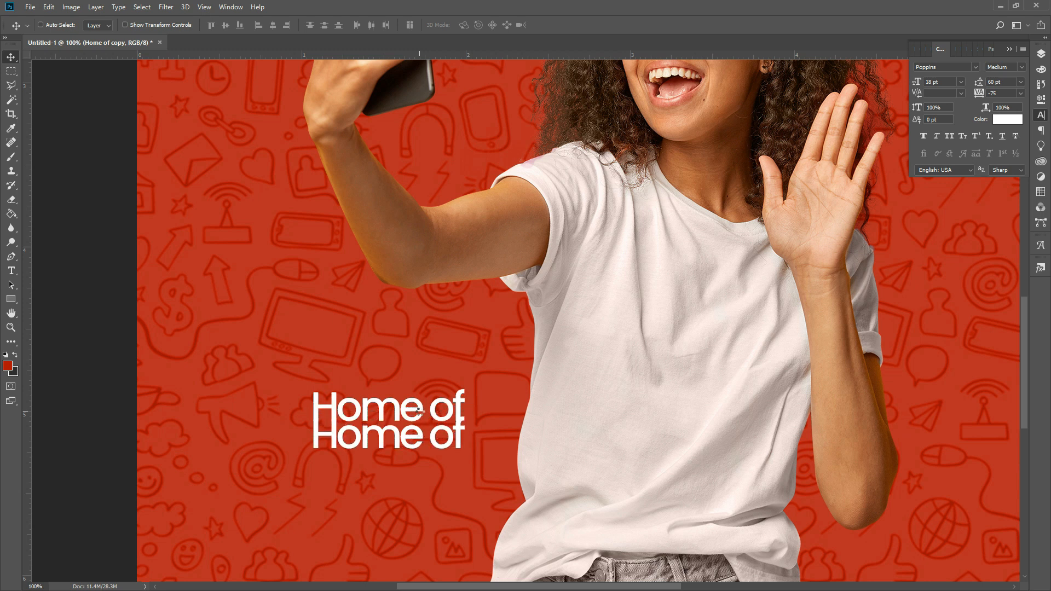
{"action": "key", "text": "t"}
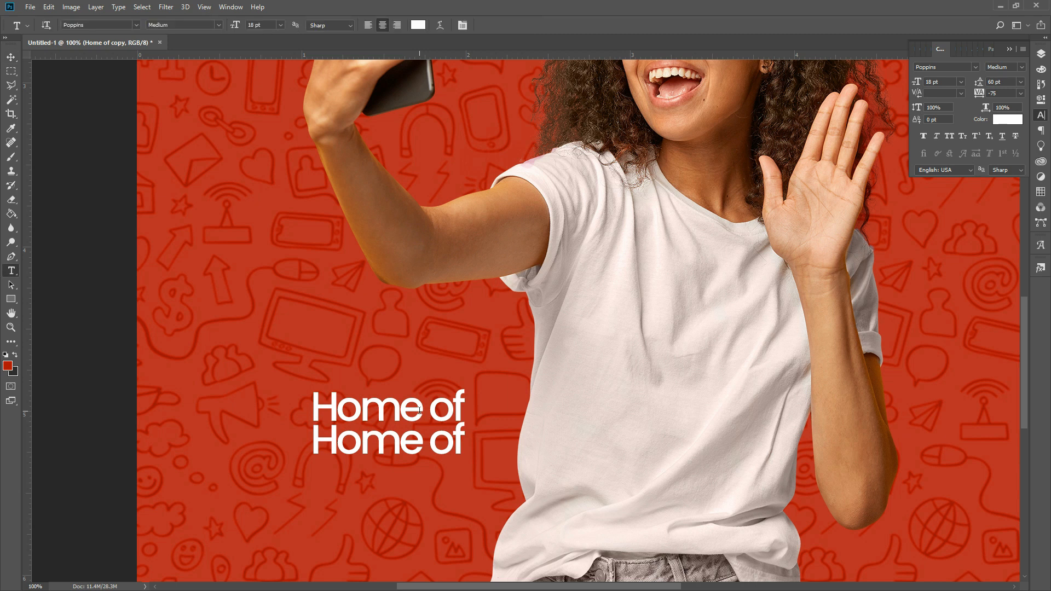
{"action": "left_click_drag", "start_coordinate": [316, 450], "coordinate": [463, 451]}
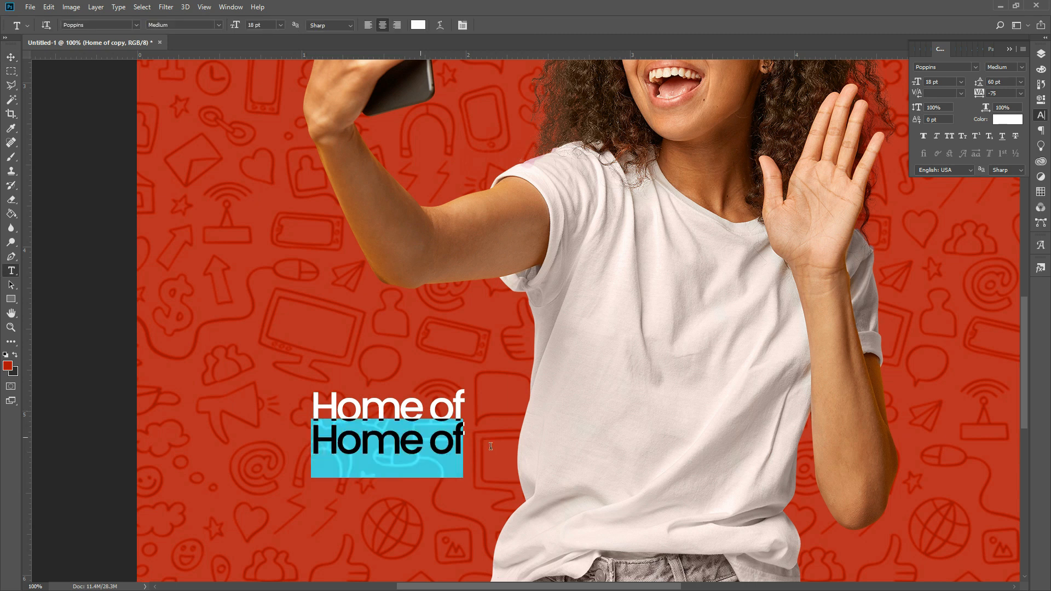
{"action": "type", "text": "Funny Videos"}
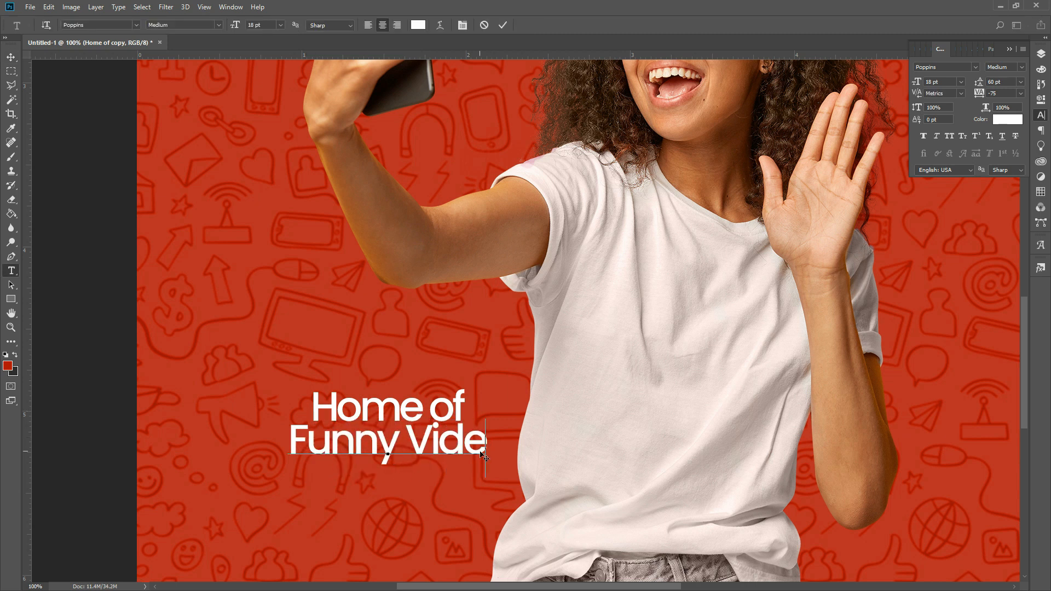
{"action": "key", "text": "Return"}
{"action": "key", "text": "Return"}
{"action": "key", "text": "Return"}
{"action": "key", "text": "Return"}
{"action": "type", "text": "Memes and"}
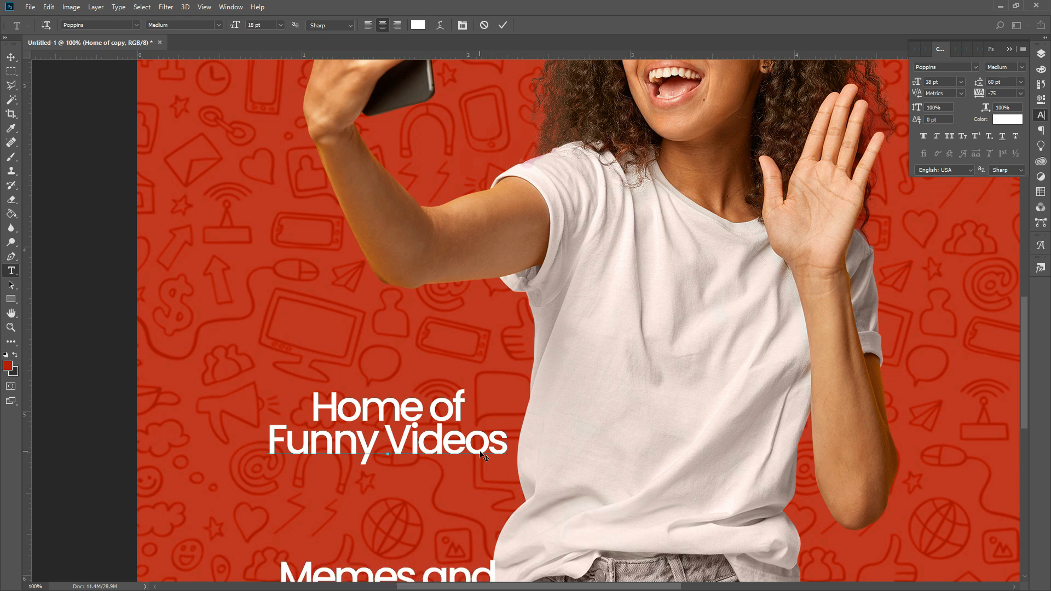
- Adjust the feature lines' leading, trying 36 pt and 18 pt before settling on 16 pt
{"action": "key", "text": "ctrl+a"}
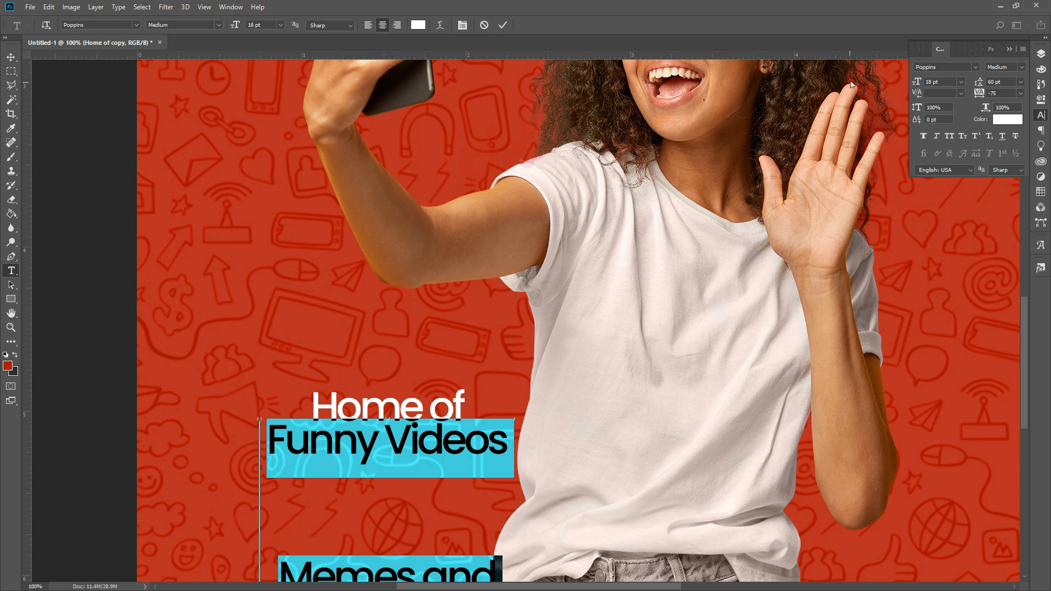
{"action": "left_click", "coordinate": [1021, 82]}
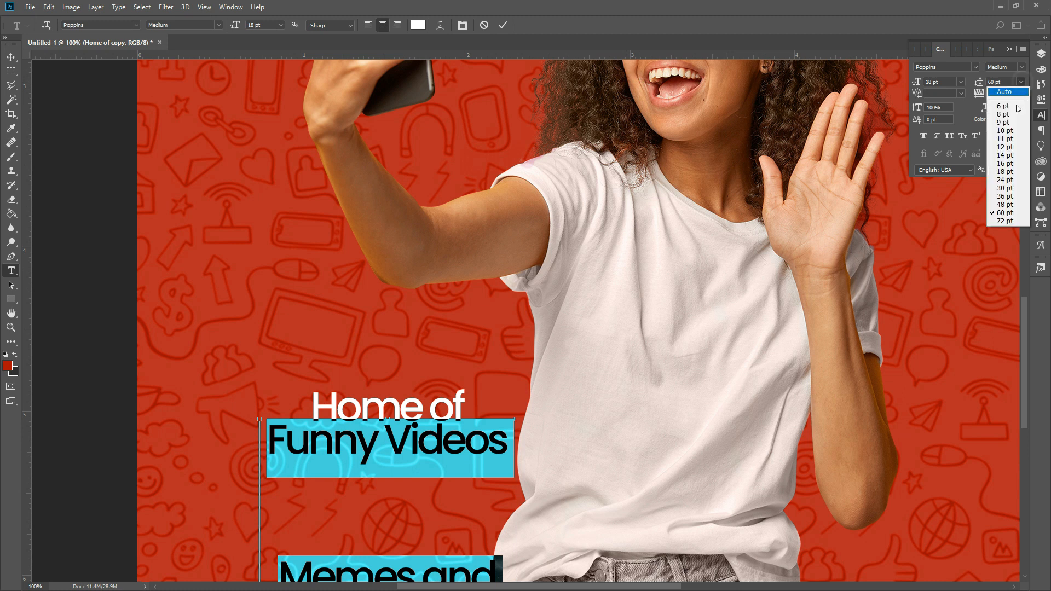
{"action": "left_click", "coordinate": [1004, 198]}
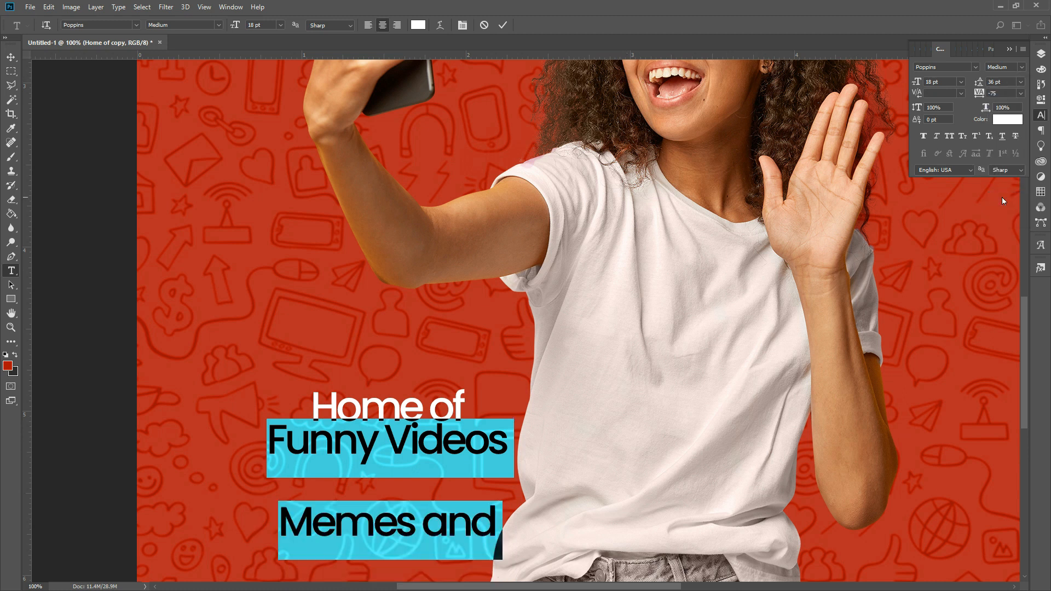
{"action": "left_click", "coordinate": [1021, 81]}
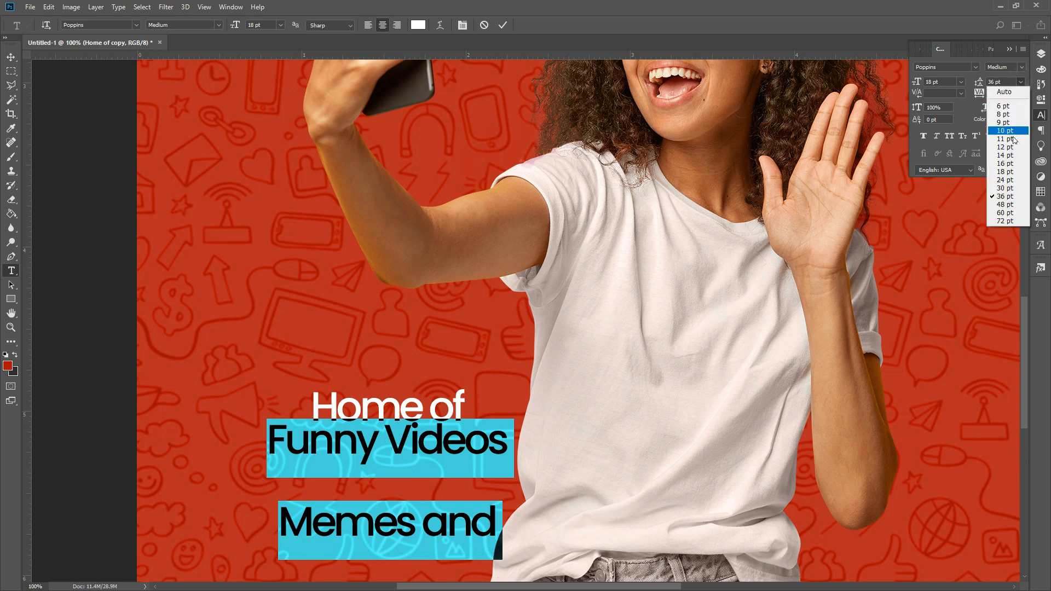
{"action": "left_click", "coordinate": [1007, 172]}
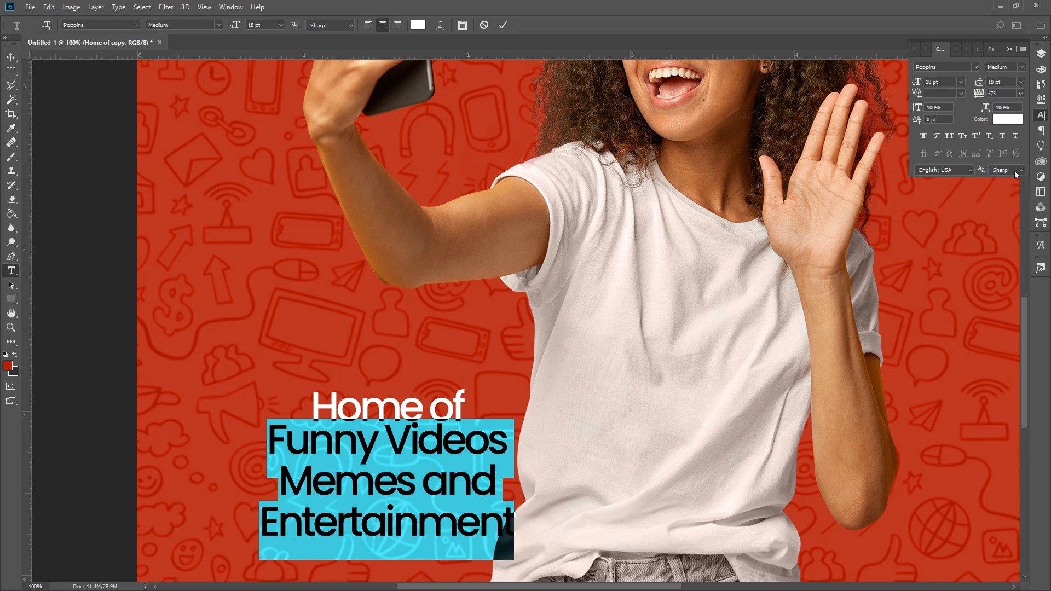
{"action": "left_click", "coordinate": [1021, 82]}
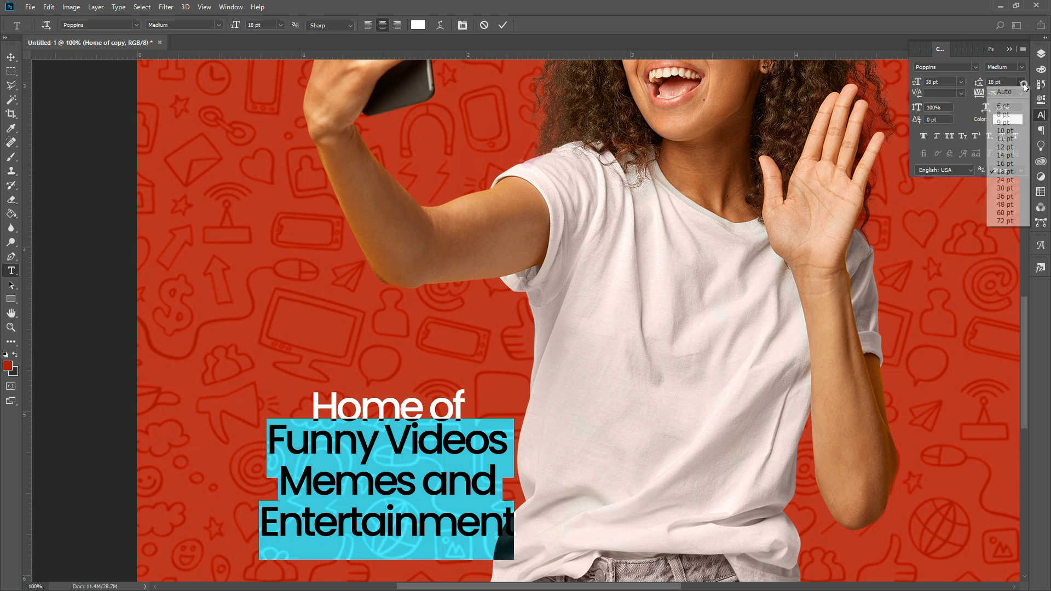
{"action": "left_click", "coordinate": [1004, 165]}
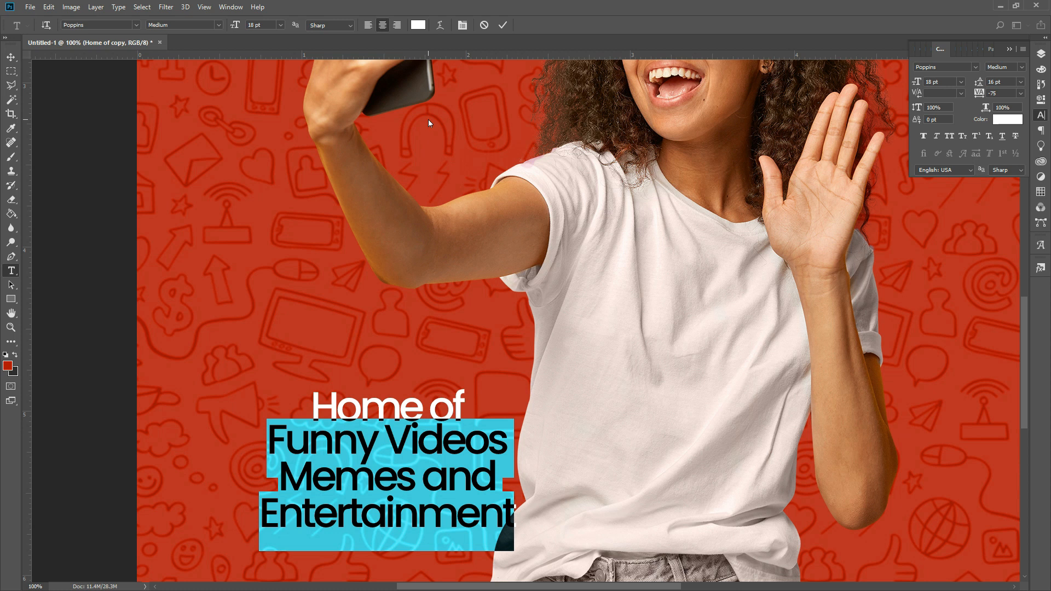
- Left-align the feature lines and place them slightly indented beneath 'Home of'
{"action": "left_click", "coordinate": [370, 24]}
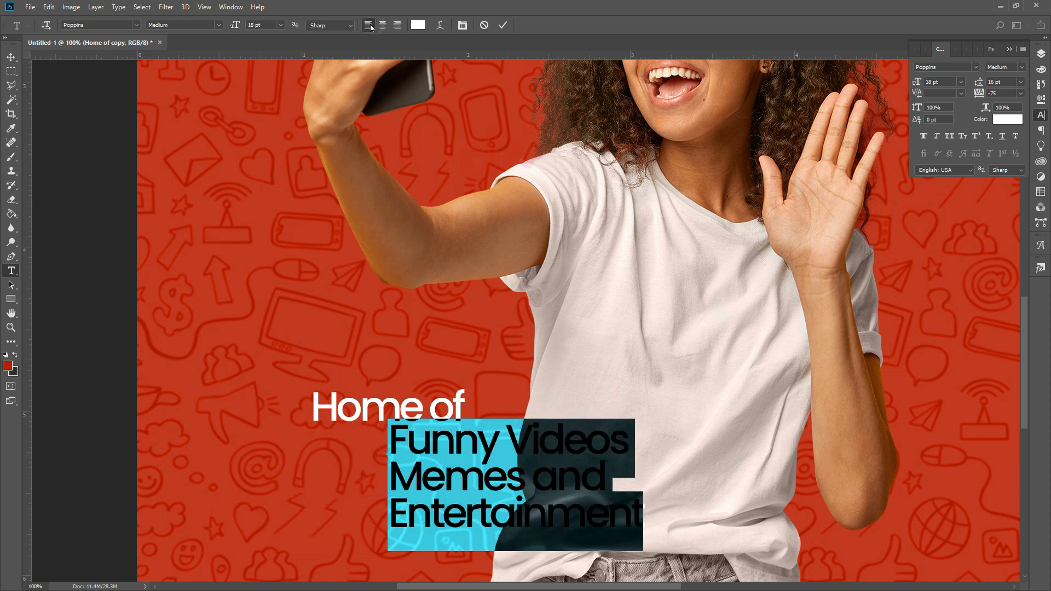
{"action": "left_click", "coordinate": [503, 25]}
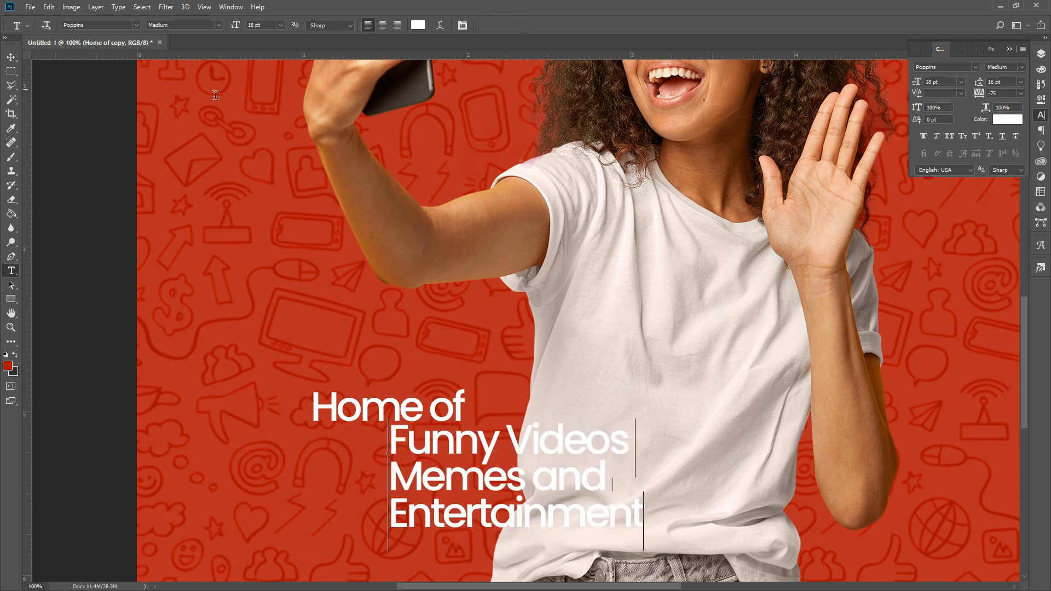
{"action": "left_click", "coordinate": [11, 56]}
{"action": "left_click_drag", "start_coordinate": [580, 511], "coordinate": [503, 521]}
{"action": "key", "text": "shift+Right"}
{"action": "key", "text": "shift+Right"}
{"action": "key", "text": "shift+Right"}
{"action": "key", "text": "shift+Right"}
{"action": "key", "text": "Right"}
{"action": "key", "text": "Right"}
{"action": "key", "text": "Right"}
{"action": "key", "text": "Right"}
{"action": "key", "text": "Right"}
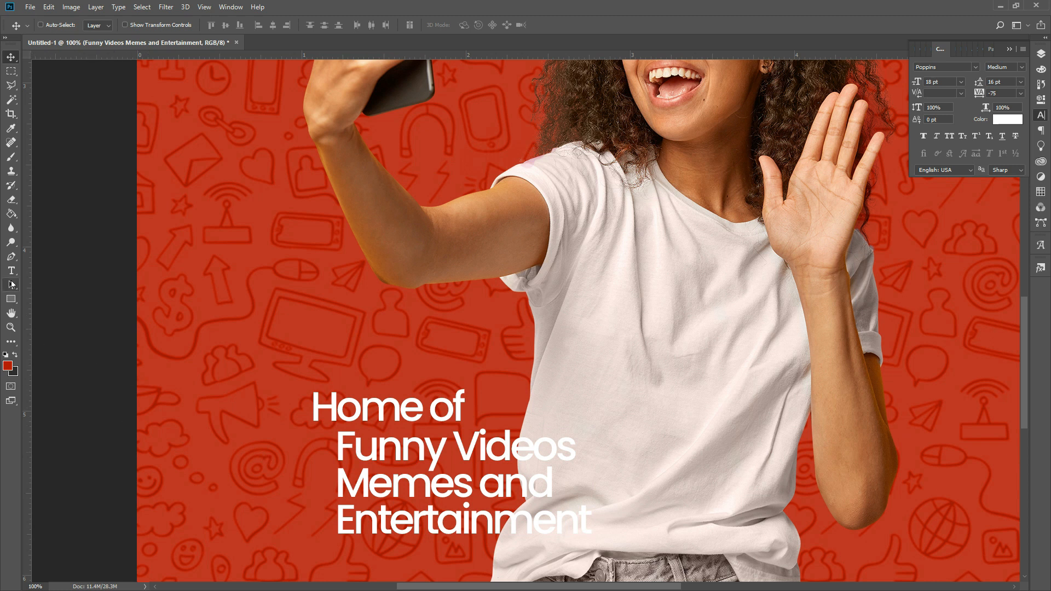
{"action": "left_click", "coordinate": [11, 271]}
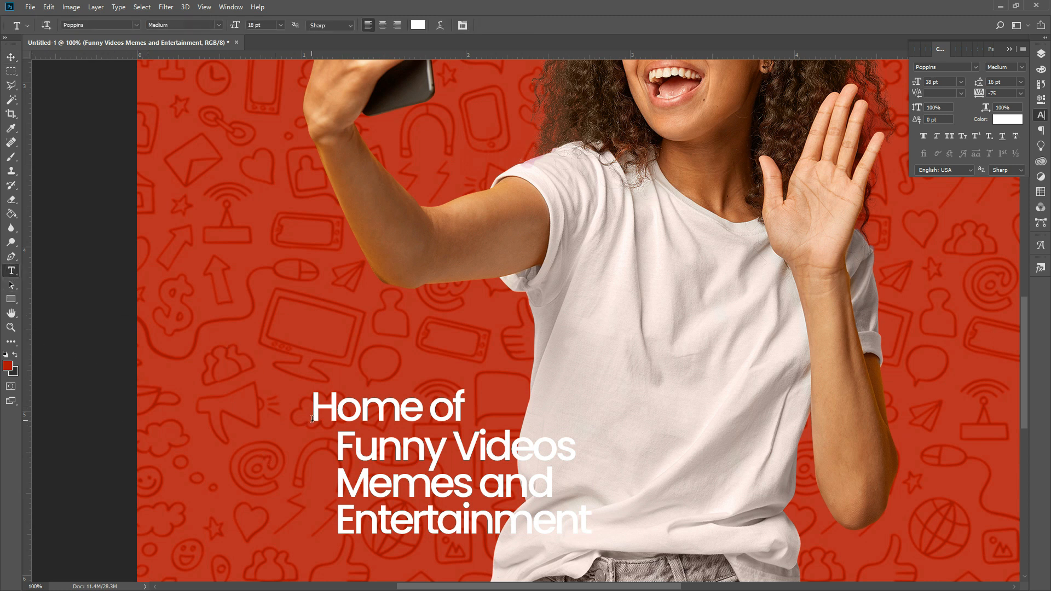
{"action": "left_click_drag", "start_coordinate": [315, 414], "coordinate": [463, 413]}
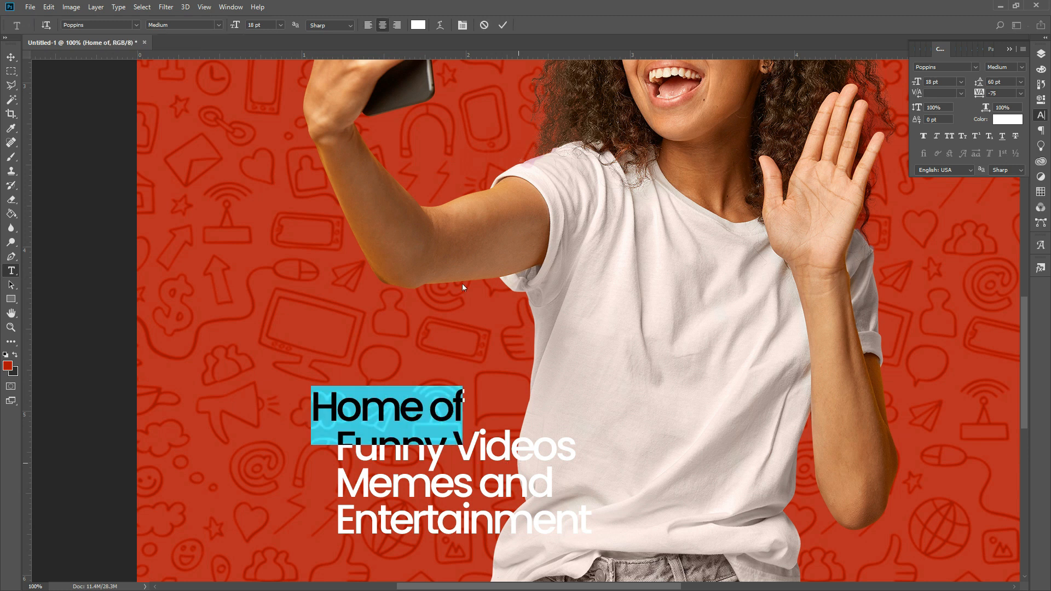
- Color the selected 'Home of' text yellow #fcd047 and commit the change
{"action": "left_click", "coordinate": [419, 25]}
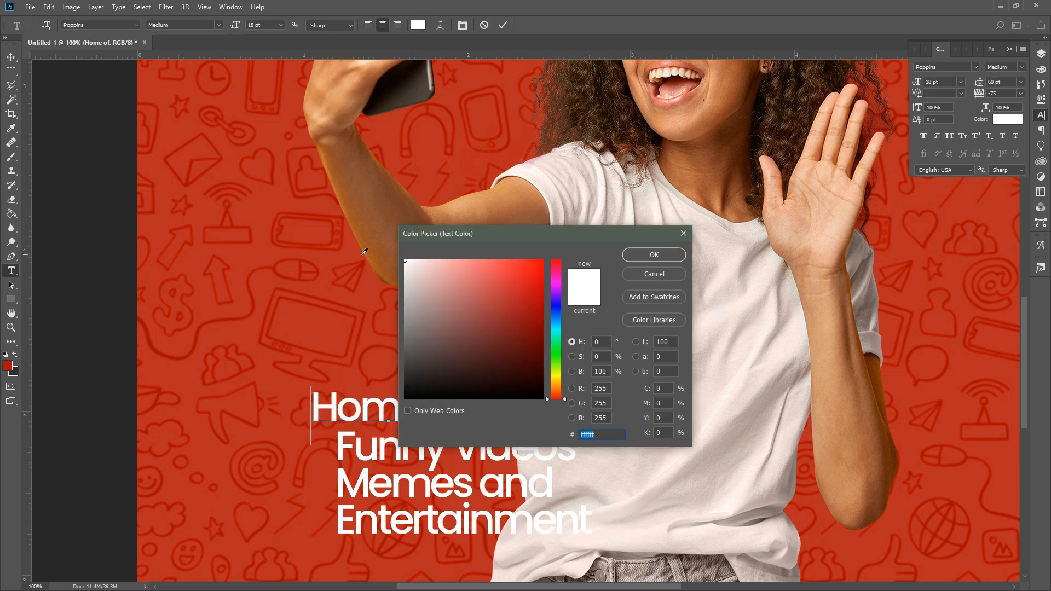
{"action": "scroll", "coordinate": [364, 251], "scroll_direction": "left", "scroll_amount": 2}
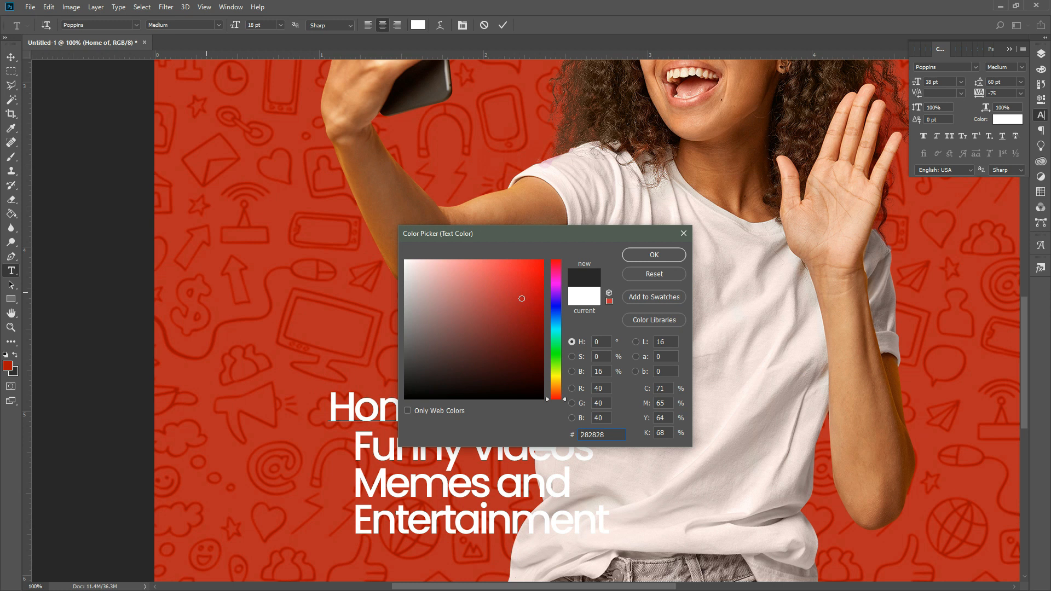
{"action": "left_click_drag", "start_coordinate": [0, 246], "coordinate": [0, 247]}
{"action": "left_click_drag", "start_coordinate": [593, 237], "coordinate": [689, 149]}
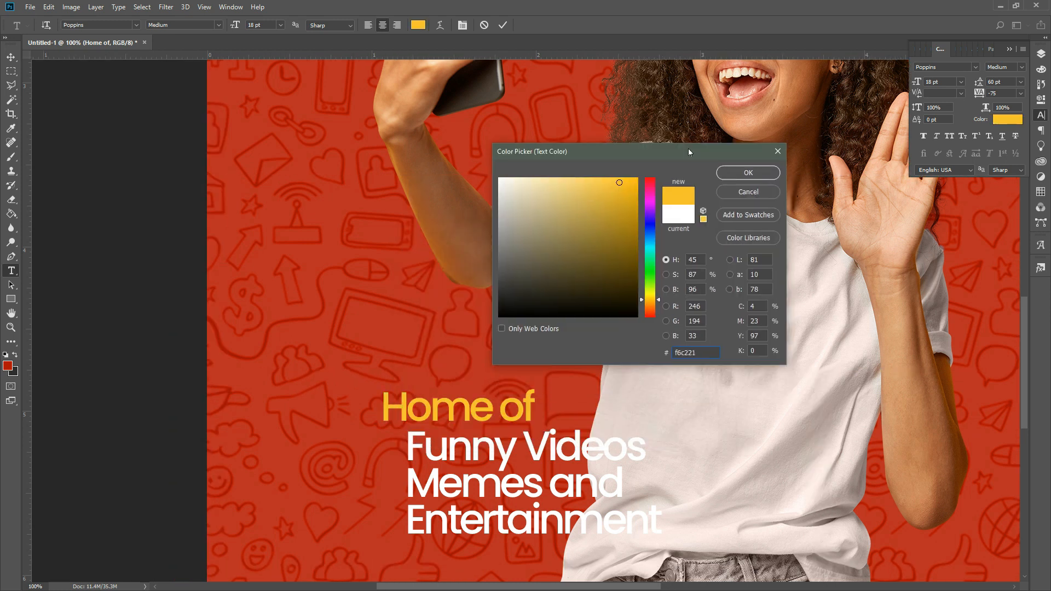
{"action": "left_click_drag", "start_coordinate": [619, 178], "coordinate": [593, 171]}
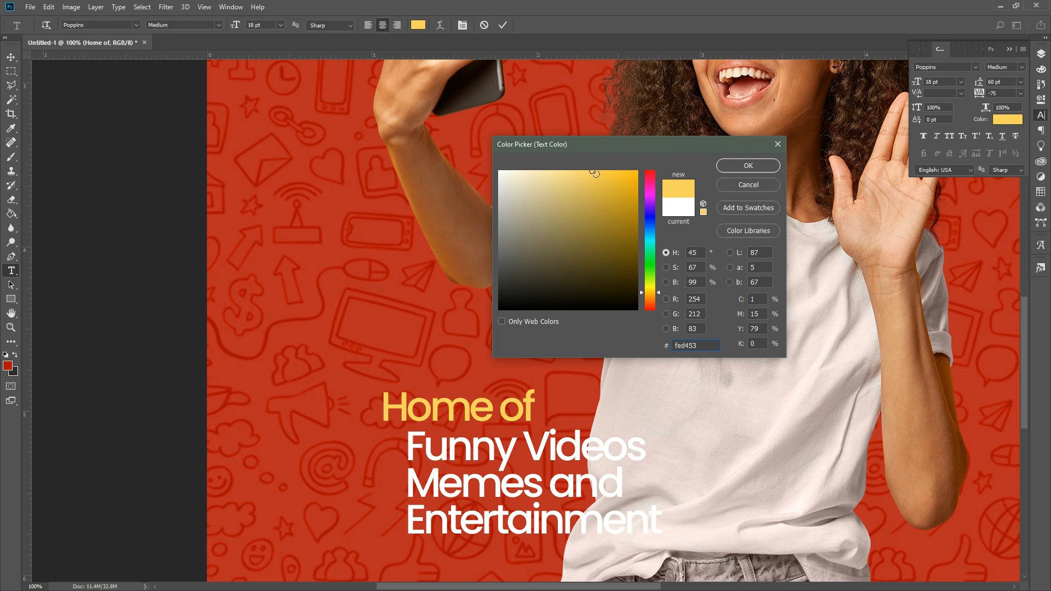
{"action": "left_click", "coordinate": [599, 173]}
{"action": "left_click", "coordinate": [720, 166]}
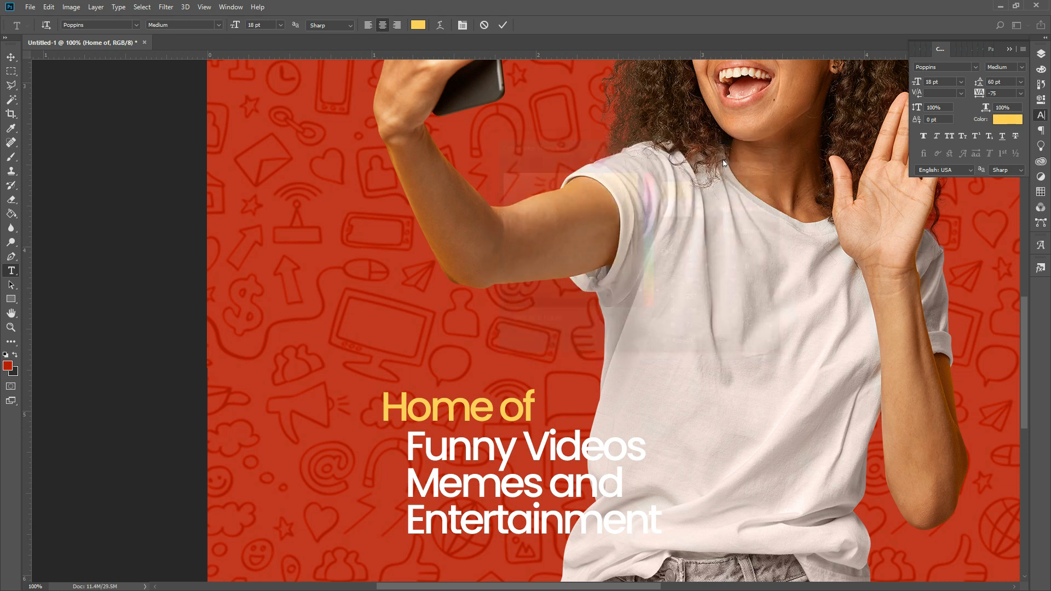
{"action": "left_click", "coordinate": [503, 26]}
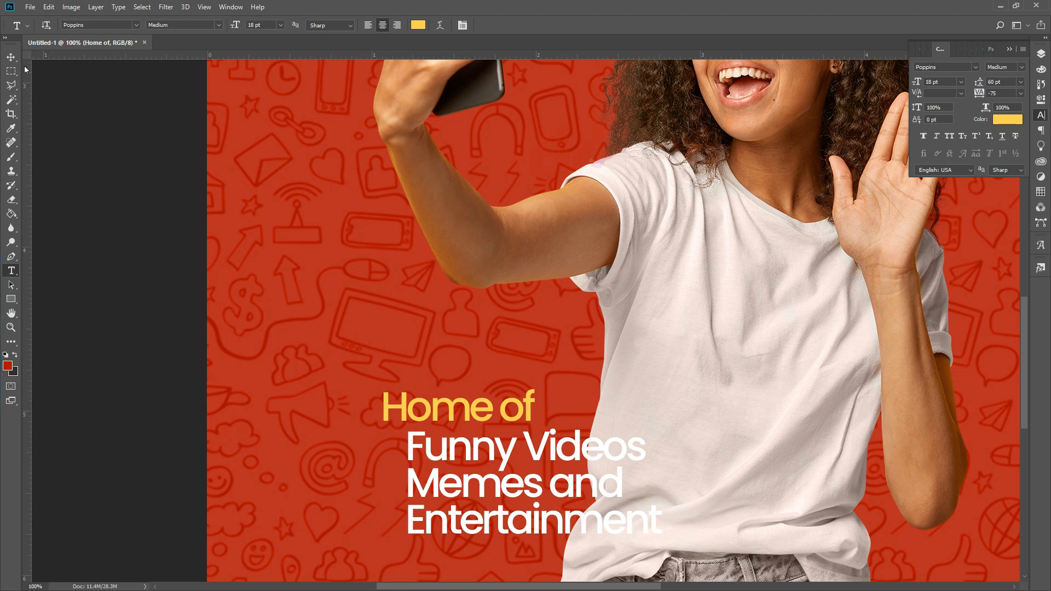
{"action": "left_click", "coordinate": [11, 57]}
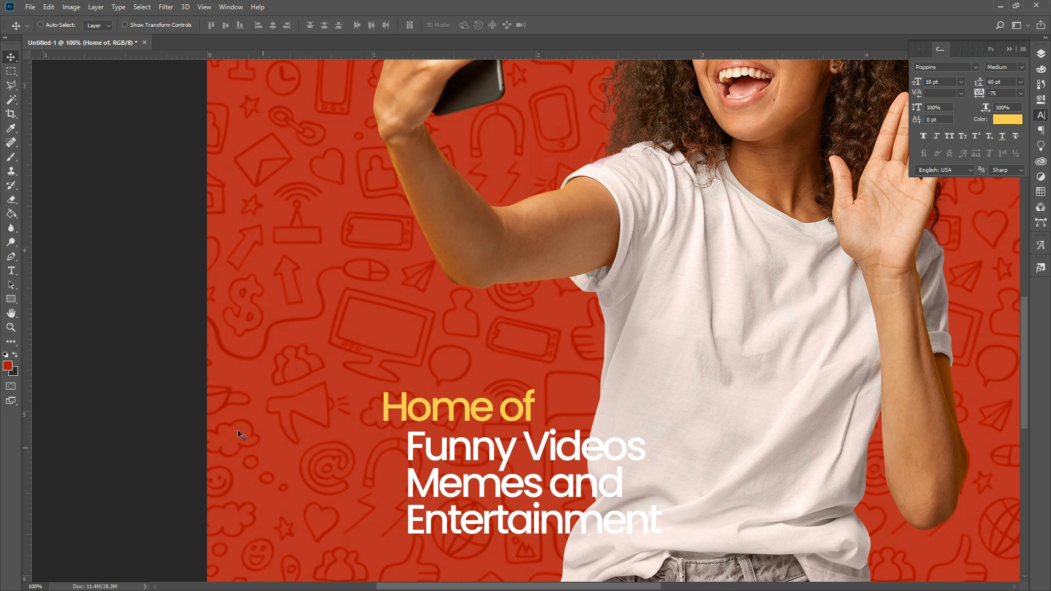
- Draw a small 13 × 13 px square left of Funny Videos, filled with the #fcd047 yellow sampled from 'Home of'
{"action": "left_click", "coordinate": [11, 299]}
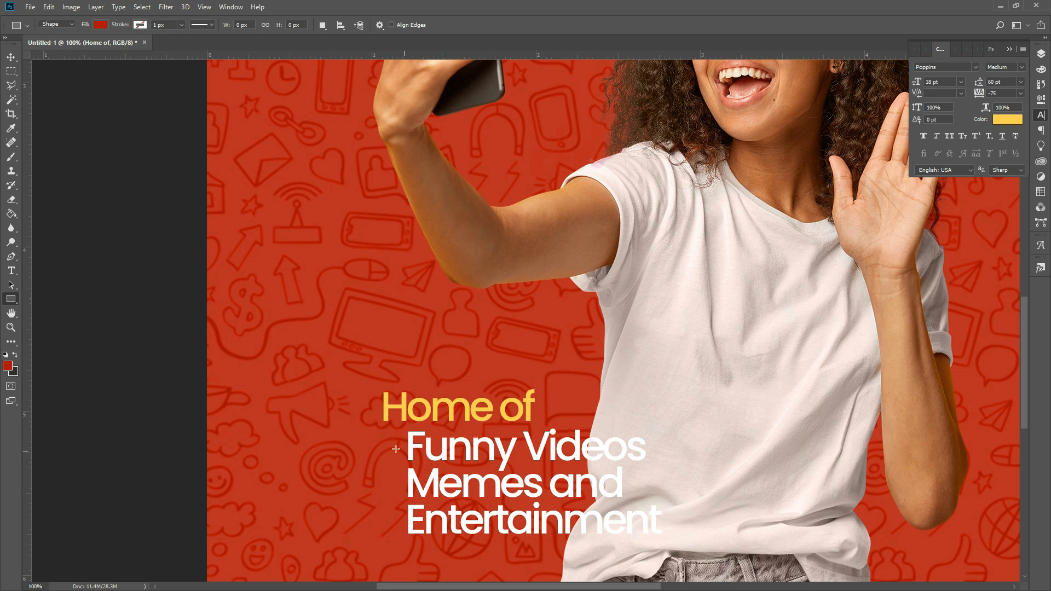
{"action": "left_click_drag", "start_coordinate": [394, 444], "coordinate": [400, 449]}
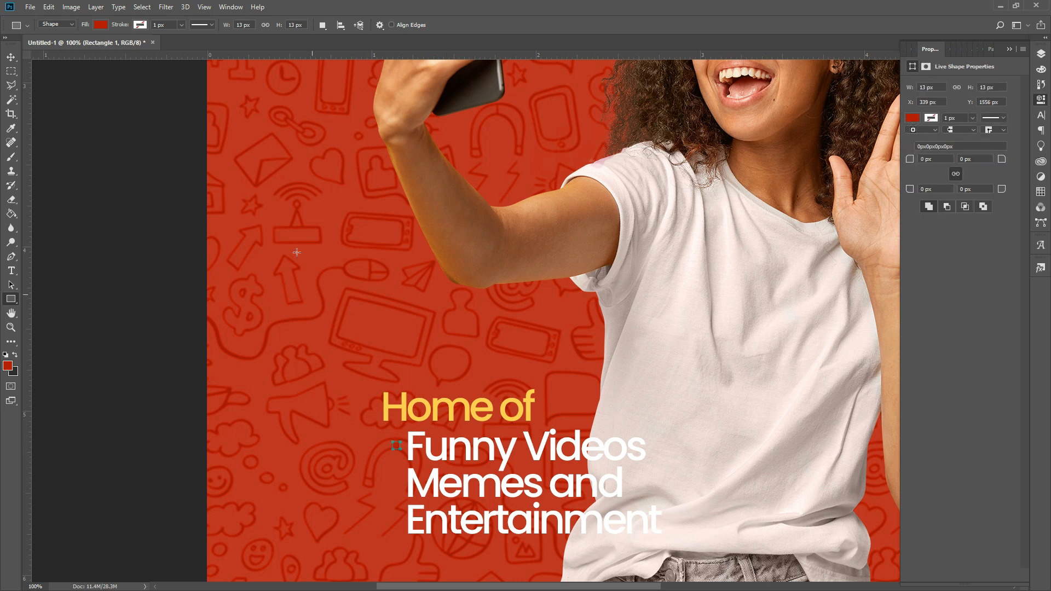
{"action": "left_click", "coordinate": [100, 24]}
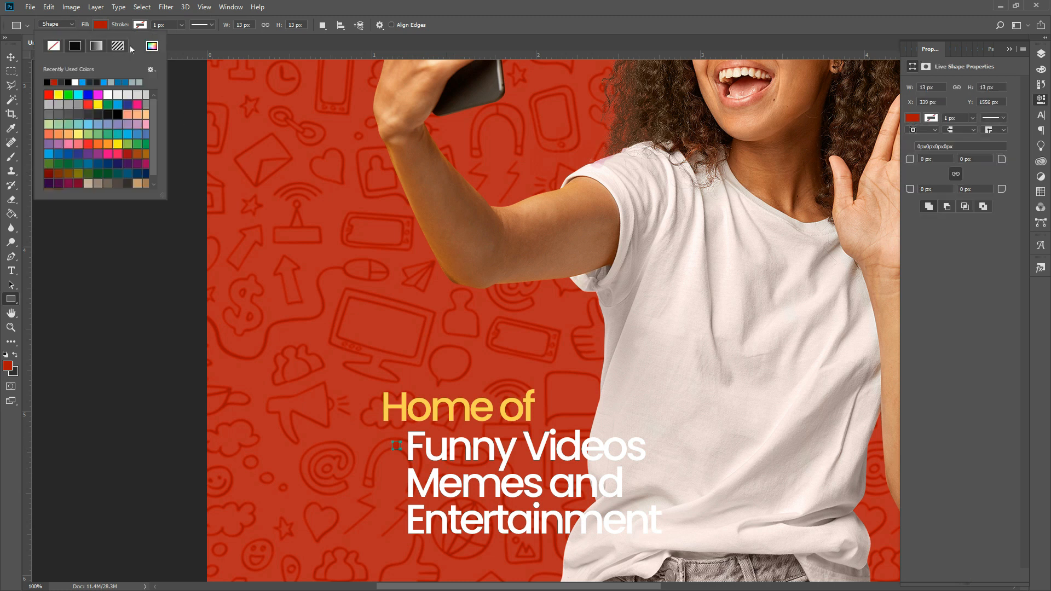
{"action": "left_click", "coordinate": [152, 45]}
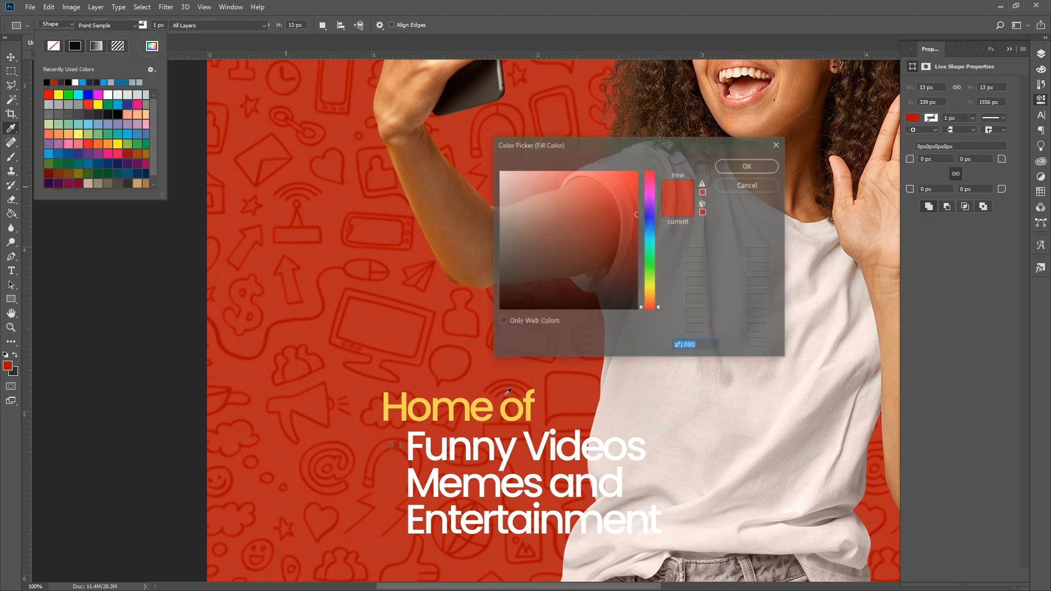
{"action": "left_click", "coordinate": [408, 398]}
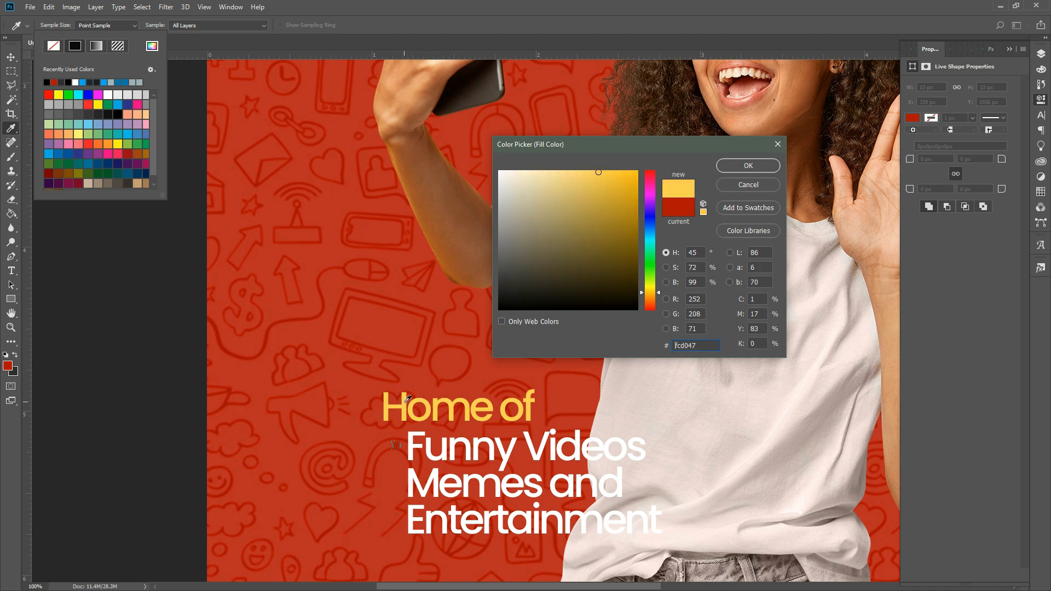
{"action": "key", "text": "Return"}
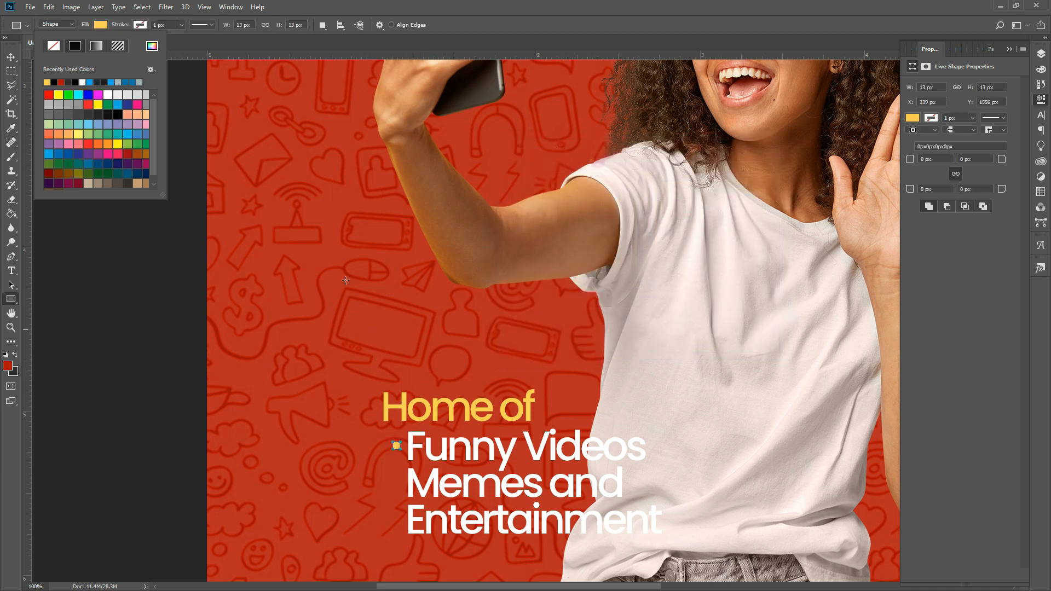
{"action": "left_click", "coordinate": [12, 57]}
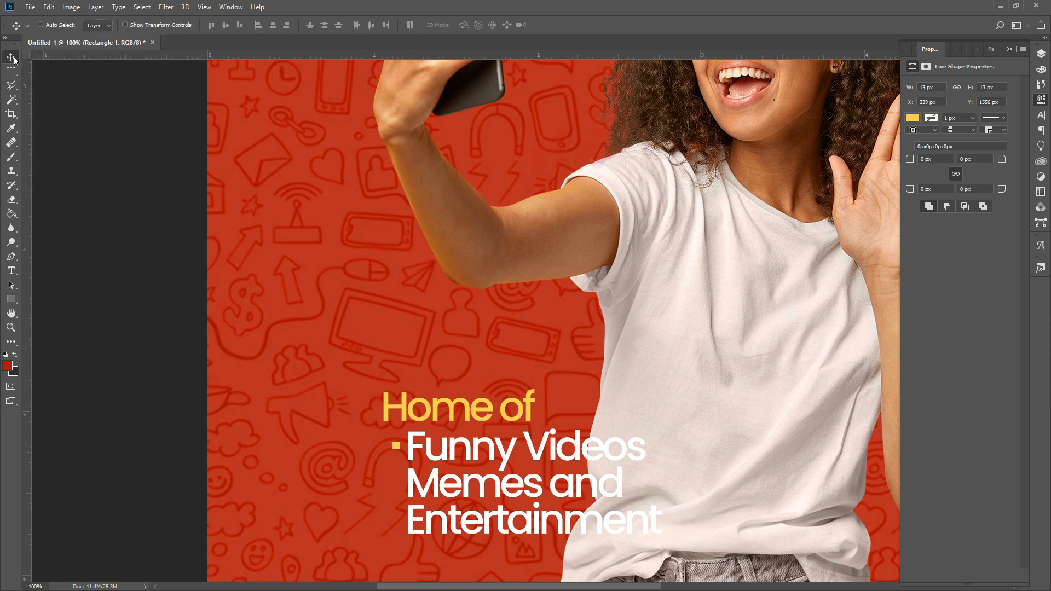
- Duplicate the yellow square twice, placing copies beside 'Memes and' and 'Entertainment'
{"action": "key", "text": "ctrl+j"}
{"action": "key", "text": "Down"}
{"action": "key", "text": "Down"}
{"action": "key", "text": "Down"}
{"action": "key", "text": "Down"}
{"action": "key", "text": "Down"}
{"action": "key", "text": "Down"}
{"action": "key", "text": "Down"}
{"action": "key", "text": "Down"}
{"action": "key", "text": "Down"}
{"action": "key", "text": "Down"}
{"action": "key", "text": "Down"}
{"action": "key", "text": "Down"}
{"action": "key", "text": "Down"}
{"action": "key", "text": "Down"}
{"action": "key", "text": "Down"}
{"action": "key", "text": "Down"}
{"action": "key", "text": "Down"}
{"action": "key", "text": "Down"}
{"action": "key", "text": "Down"}
{"action": "key", "text": "Down"}
{"action": "key", "text": "Down"}
{"action": "key", "text": "Down"}
{"action": "key", "text": "Down"}
{"action": "key", "text": "Down"}
{"action": "key", "text": "Down"}
{"action": "key", "text": "Down"}
{"action": "key", "text": "Down"}
{"action": "key", "text": "Down"}
{"action": "key", "text": "Down"}
{"action": "key", "text": "Down"}
{"action": "key", "text": "Down"}
{"action": "key", "text": "Down"}
{"action": "key", "text": "Down"}
{"action": "key", "text": "Down"}
{"action": "key", "text": "ctrl+j"}
{"action": "key", "text": "Down"}
{"action": "key", "text": "Down"}
{"action": "key", "text": "Down"}
{"action": "key", "text": "Down"}
{"action": "key", "text": "Down"}
{"action": "key", "text": "Down"}
{"action": "key", "text": "Down"}
{"action": "key", "text": "Down"}
{"action": "key", "text": "Down"}
{"action": "key", "text": "Down"}
{"action": "key", "text": "Down"}
{"action": "key", "text": "Down"}
{"action": "key", "text": "Down"}
{"action": "key", "text": "Down"}
{"action": "key", "text": "Down"}
{"action": "key", "text": "Down"}
{"action": "key", "text": "Down"}
{"action": "key", "text": "Down"}
{"action": "key", "text": "Down"}
{"action": "key", "text": "Down"}
{"action": "key", "text": "Down"}
{"action": "key", "text": "Down"}
{"action": "key", "text": "Down"}
{"action": "key", "text": "Down"}
{"action": "key", "text": "Down"}
{"action": "key", "text": "Down"}
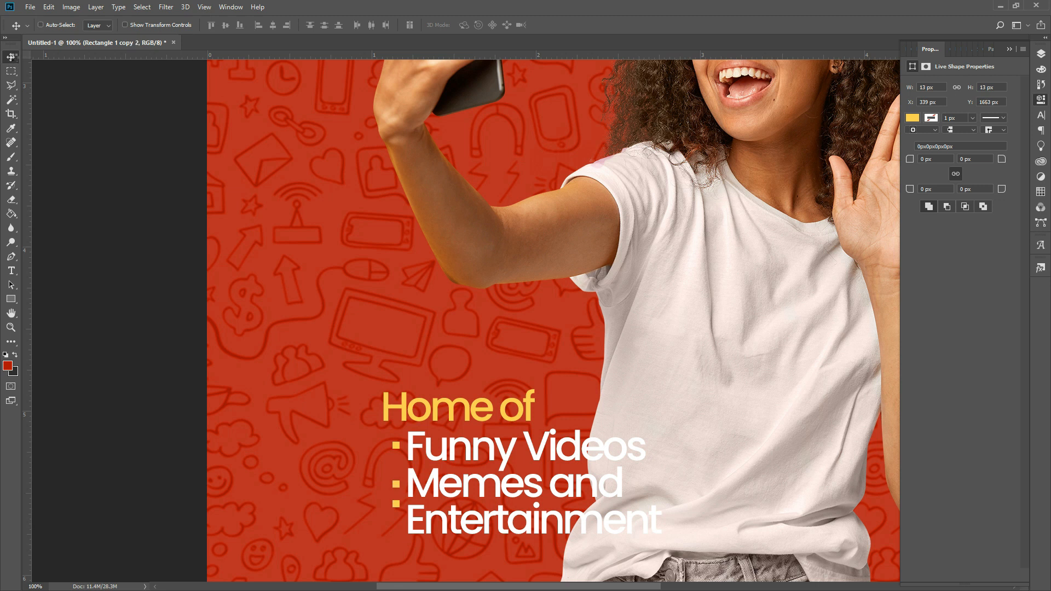
{"action": "key", "text": "Down"}
{"action": "key", "text": "Down"}
{"action": "key", "text": "Down"}
{"action": "key", "text": "Down"}
{"action": "key", "text": "Down"}
{"action": "key", "text": "Down"}
{"action": "key", "text": "Down"}
{"action": "key", "text": "Down"}
{"action": "key", "text": "Down"}
{"action": "key", "text": "Down"}
{"action": "key", "text": "Down"}
- Shift the 'Home of' text slightly right so it lines up with the bullets
{"action": "right_click", "coordinate": [452, 418]}
{"action": "left_click", "coordinate": [463, 416]}
{"action": "left_click_drag", "start_coordinate": [438, 415], "coordinate": [445, 416]}
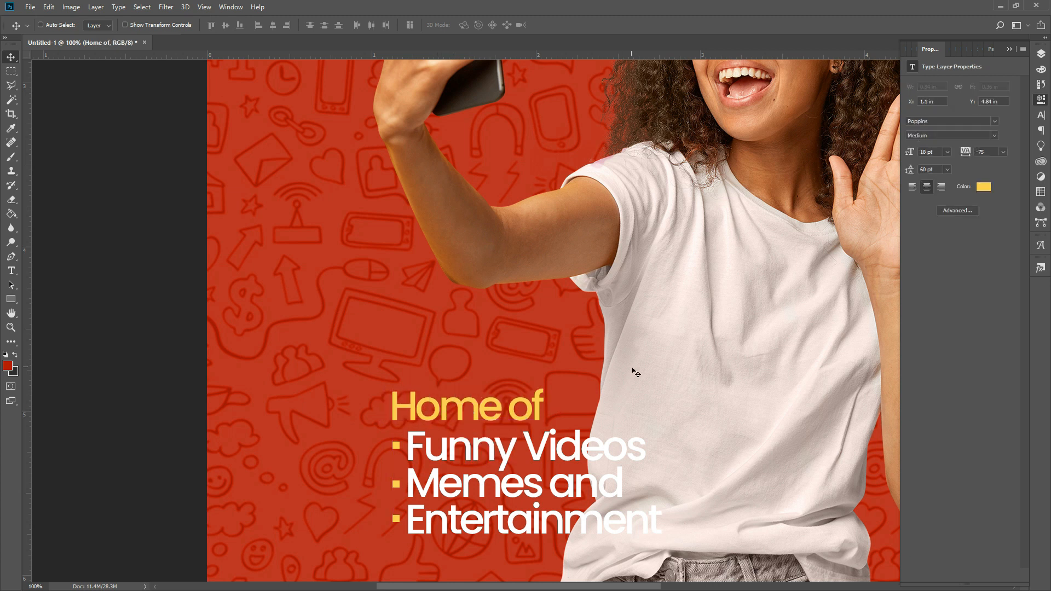
{"action": "left_click", "coordinate": [1042, 53]}
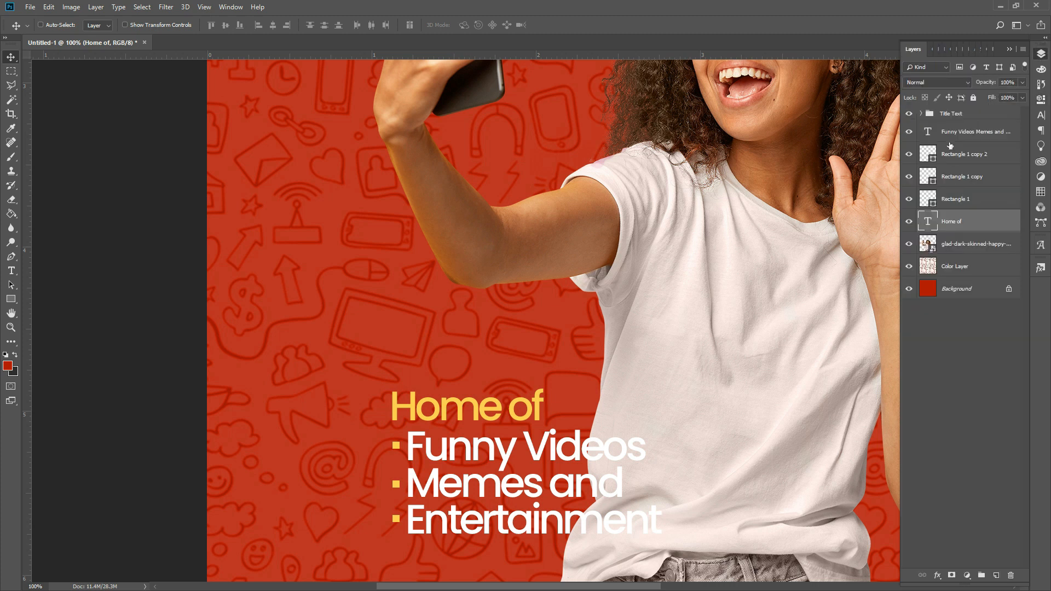
{"action": "left_click", "coordinate": [957, 200], "text": "ctrl"}
{"action": "left_click", "coordinate": [960, 175], "text": "ctrl"}
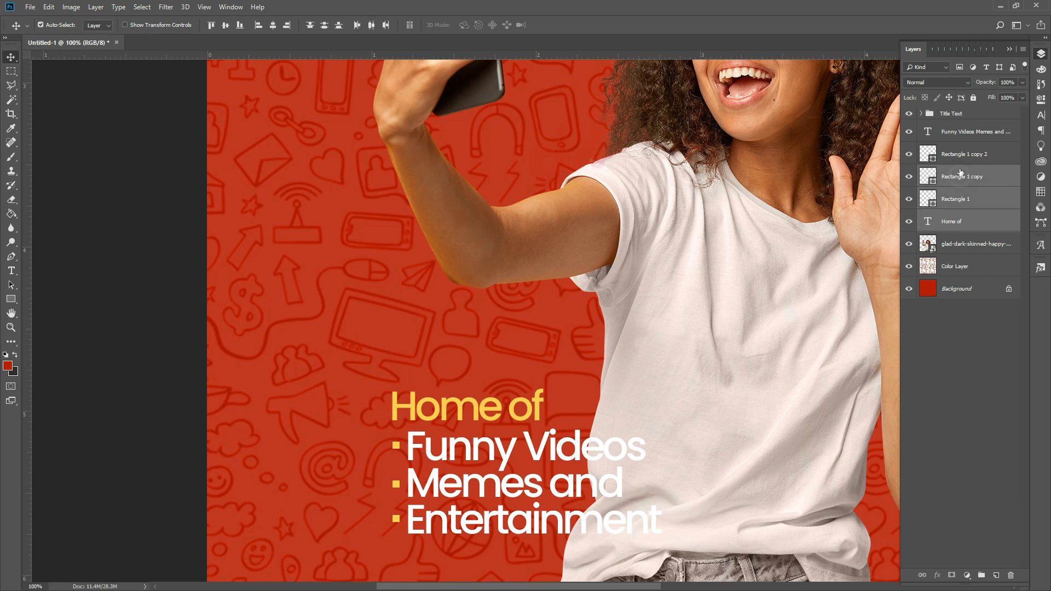
{"action": "left_click", "coordinate": [962, 156], "text": "ctrl"}
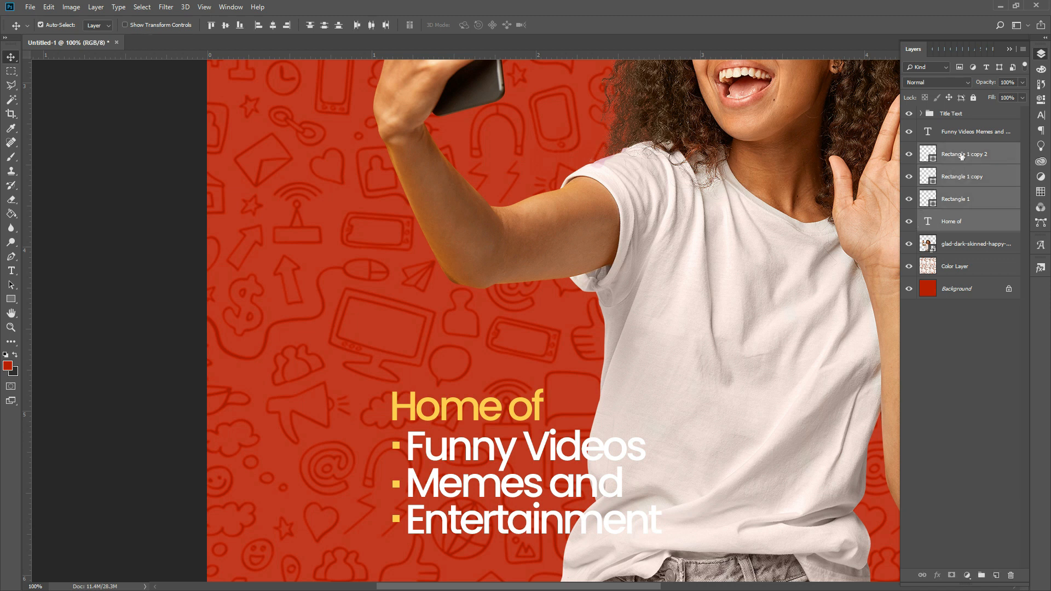
{"action": "key", "text": "ctrl+g"}
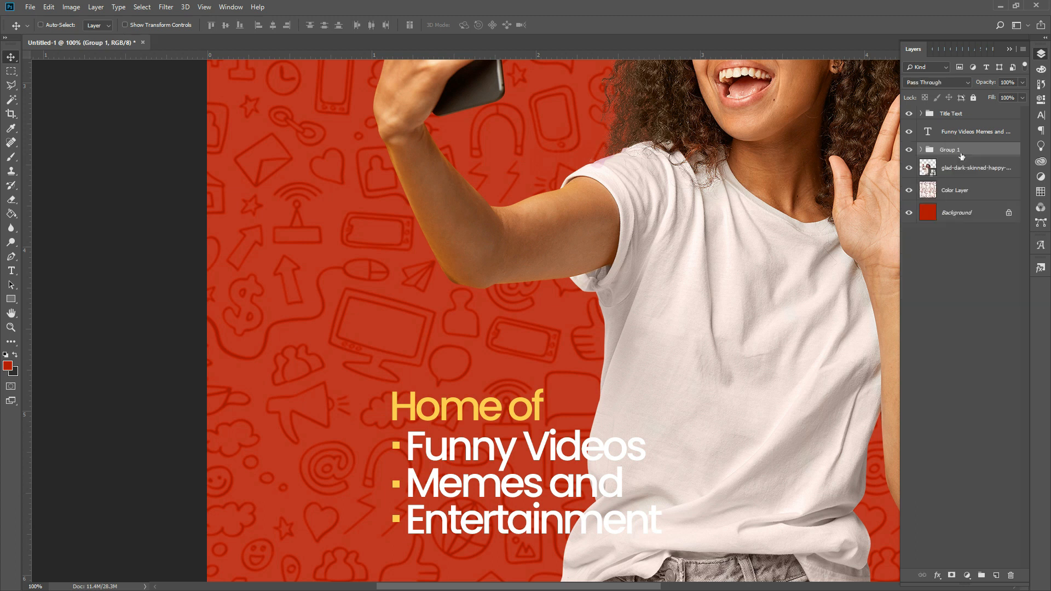
{"action": "left_click_drag", "start_coordinate": [961, 133], "coordinate": [960, 149]}
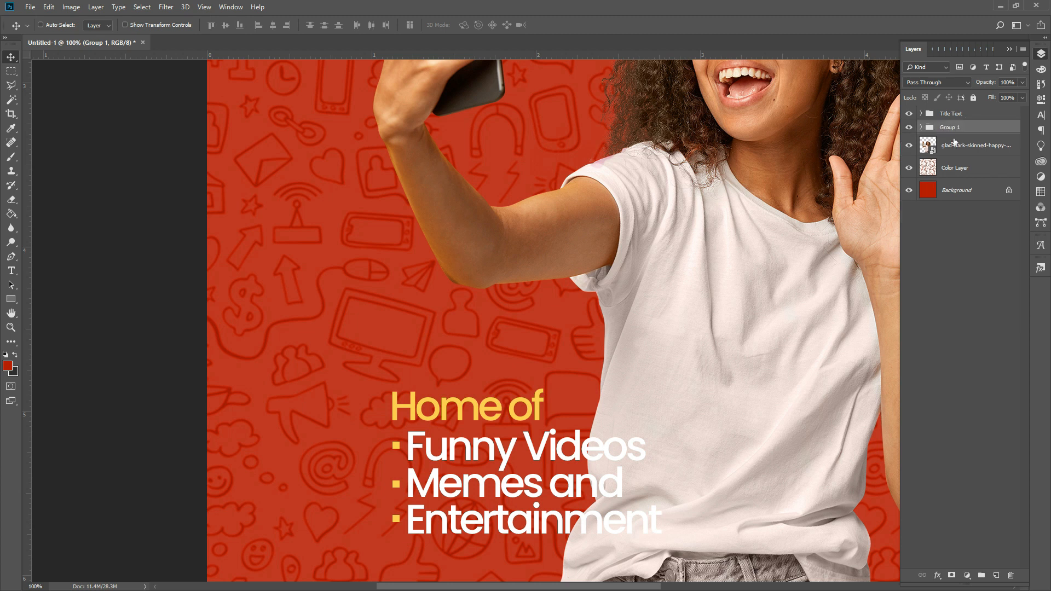
{"action": "left_click", "coordinate": [909, 127]}
{"action": "left_click", "coordinate": [909, 128]}
{"action": "double_click", "coordinate": [952, 129]}
- Rename the feature-list group to Features and nudge the list slightly left
{"action": "type", "text": "F"}
{"action": "key", "text": "Return"}
{"action": "left_click_drag", "start_coordinate": [462, 456], "coordinate": [396, 387]}
- Shrink the feature list slightly and nudge it down and to the right
{"action": "key", "text": "ctrl+t"}
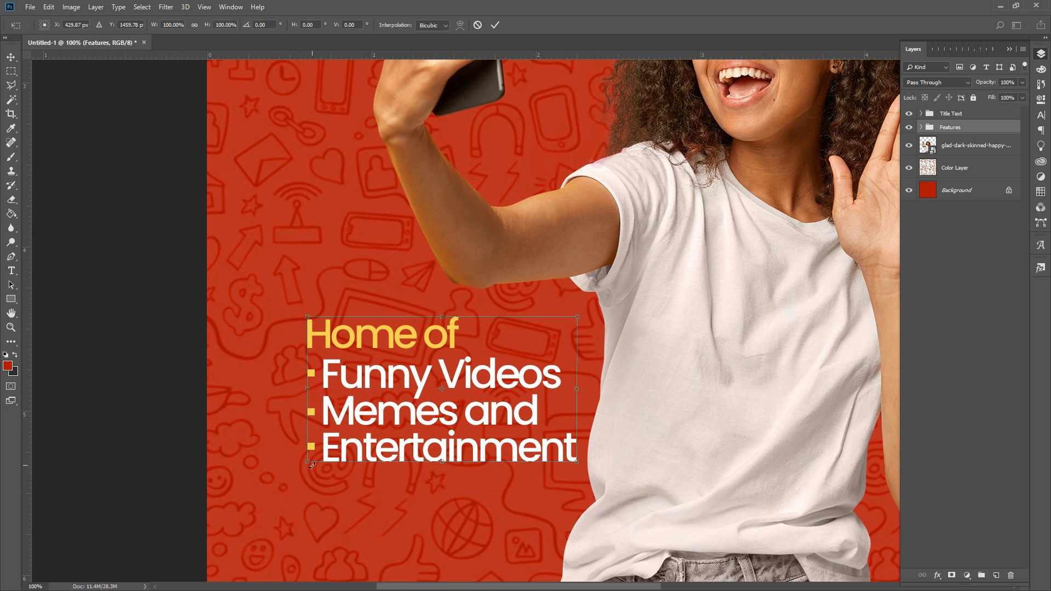
{"action": "left_click_drag", "start_coordinate": [308, 463], "coordinate": [402, 435]}
{"action": "key", "text": "Return"}
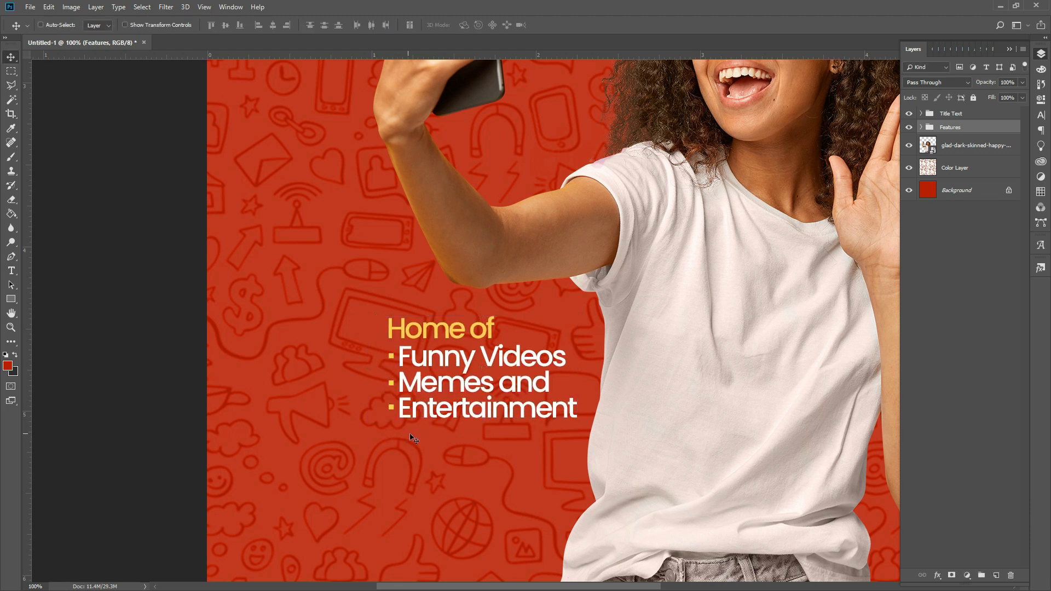
{"action": "key", "text": "Down"}
{"action": "key", "text": "Down"}
{"action": "key", "text": "Down"}
{"action": "key", "text": "Down"}
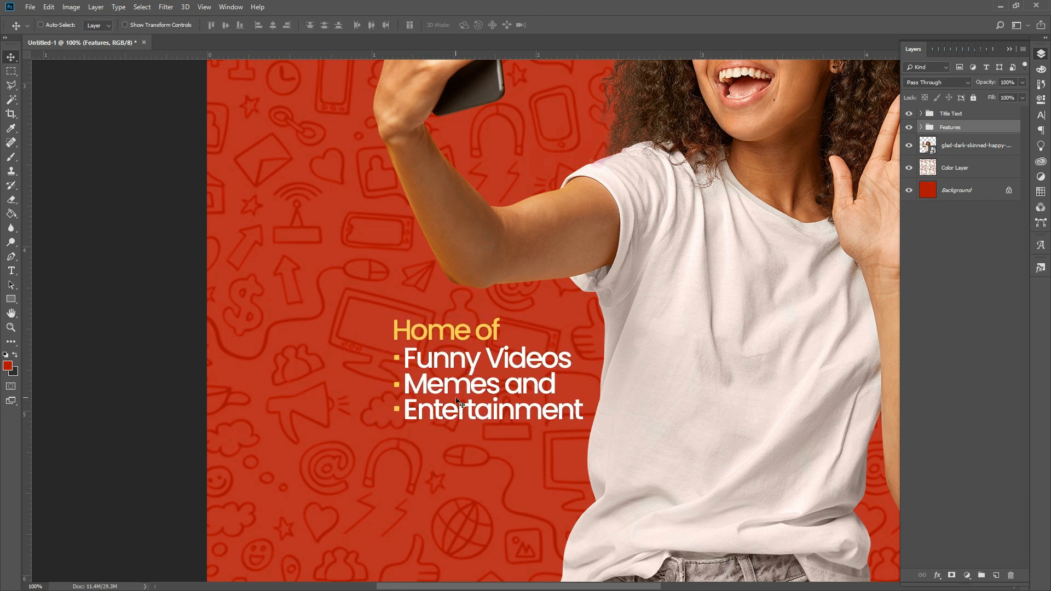
{"action": "key", "text": "Right"}
{"action": "key", "text": "Right"}
{"action": "key", "text": "Right"}
{"action": "left_click", "coordinate": [15, 330]}
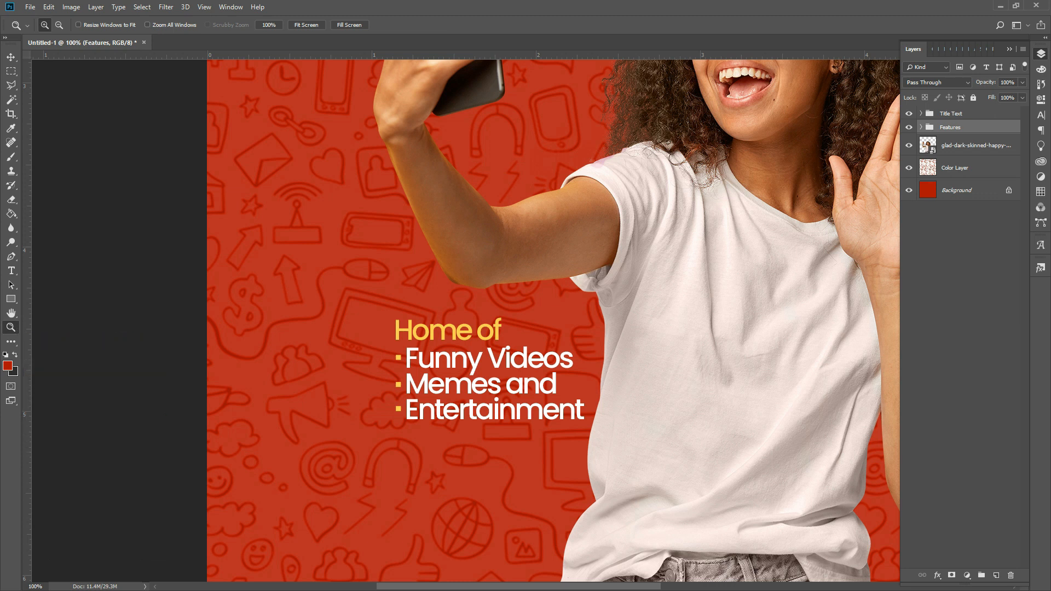
{"action": "key", "text": "ctrl+Down"}
{"action": "key", "text": "ctrl+Down"}
{"action": "key", "text": "ctrl+Down"}
{"action": "key", "text": "ctrl+Down"}
{"action": "key", "text": "ctrl+Down"}
{"action": "key", "text": "ctrl+Down"}
{"action": "key", "text": "ctrl+Down"}
{"action": "key", "text": "ctrl+Down"}
{"action": "key", "text": "ctrl+Down"}
{"action": "key", "text": "ctrl+Down"}
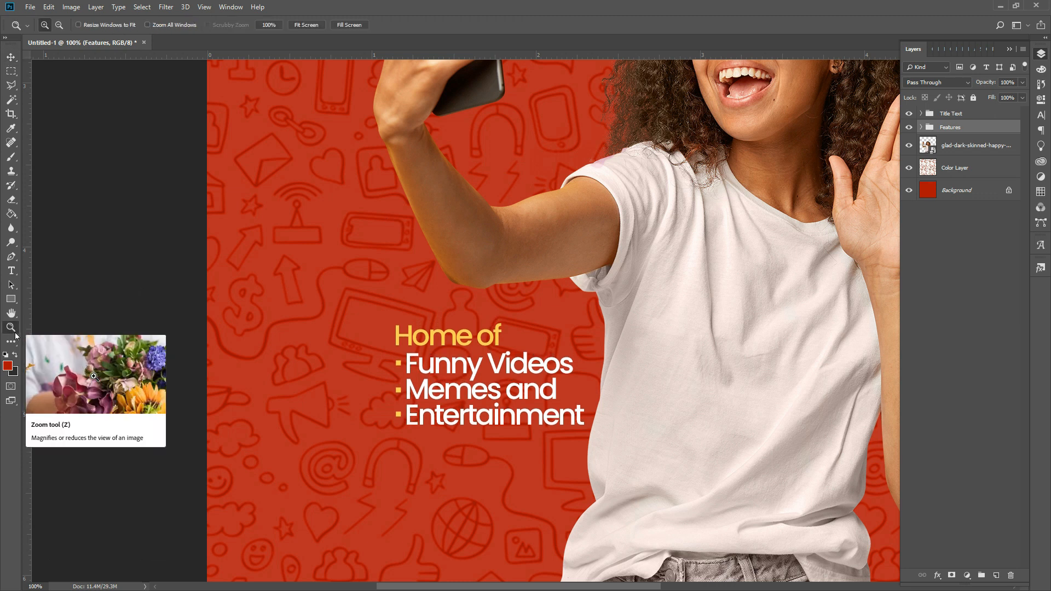
- Scale the feature list down to about 93% and shift it right beside the woman's arm
{"action": "left_click", "coordinate": [465, 266], "text": "alt"}
{"action": "left_click", "coordinate": [465, 267], "text": "alt"}
{"action": "left_click", "coordinate": [574, 273], "text": "alt"}
{"action": "left_click", "coordinate": [583, 285], "text": "alt"}
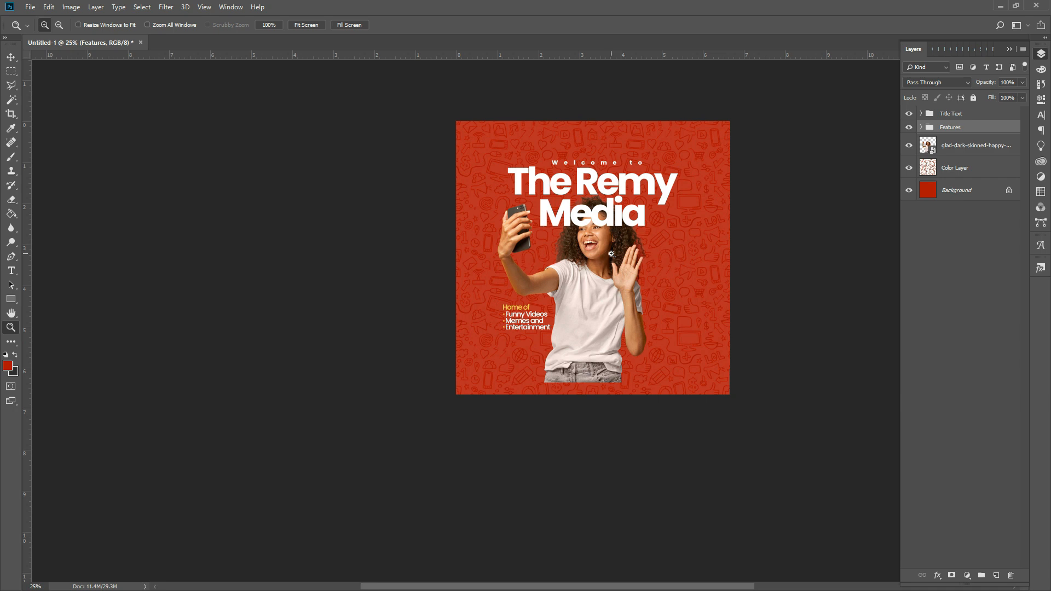
{"action": "left_click", "coordinate": [611, 254]}
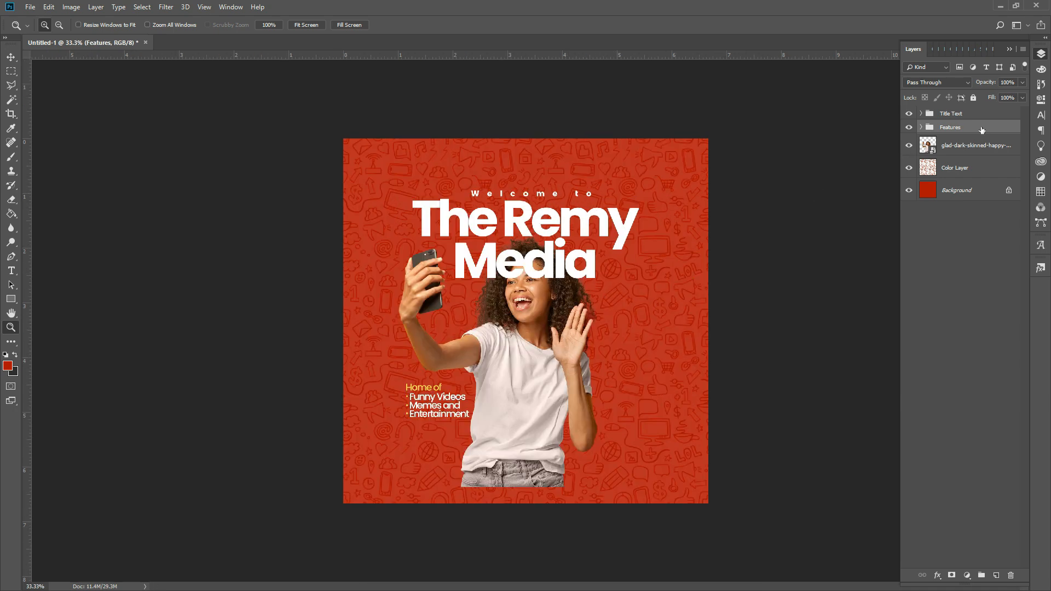
{"action": "key", "text": "ctrl+t"}
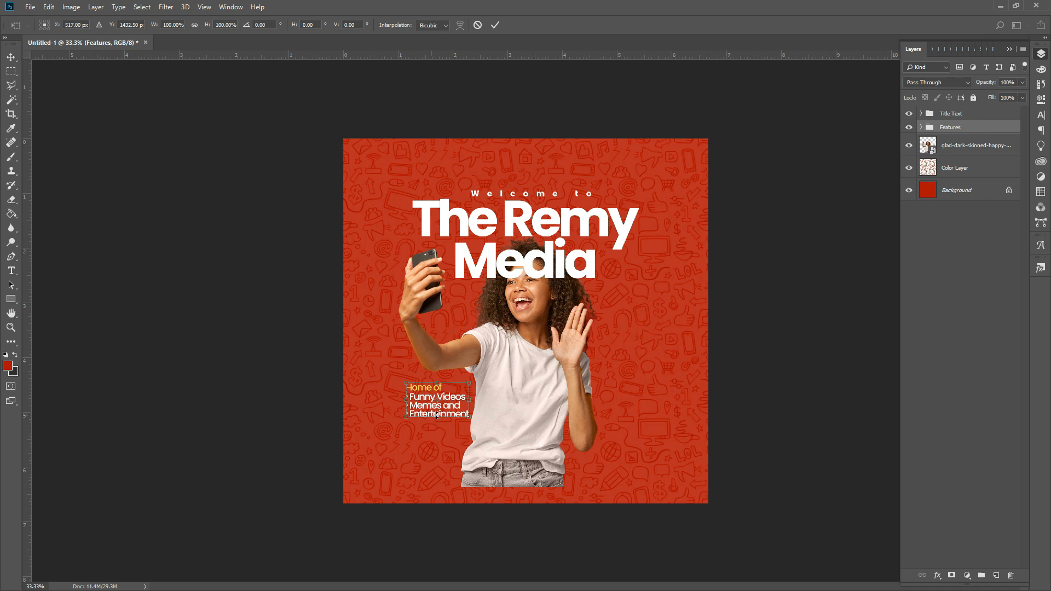
{"action": "left_click_drag", "start_coordinate": [469, 384], "coordinate": [465, 387]}
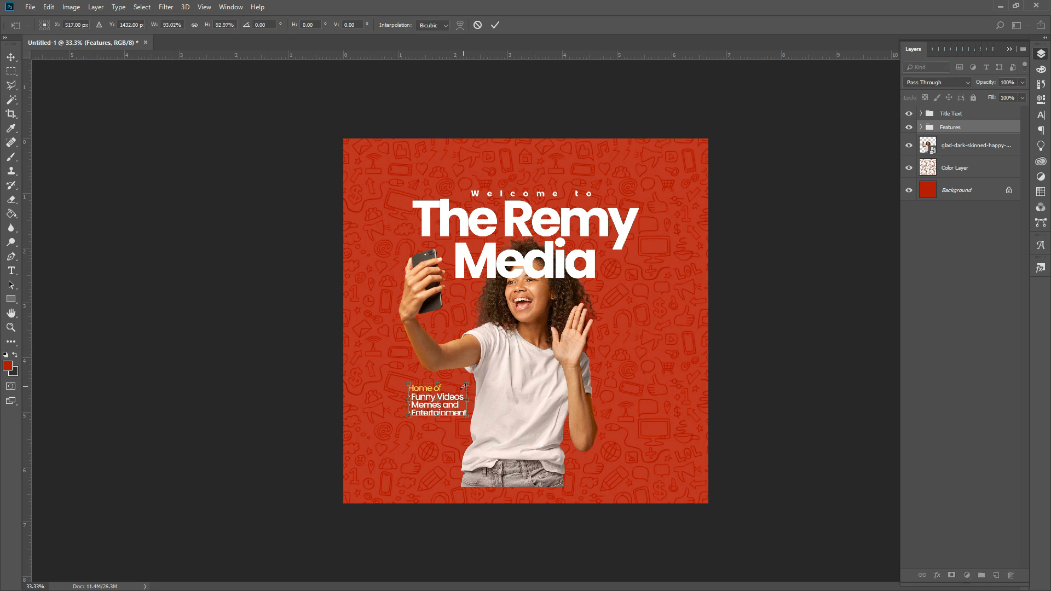
{"action": "key", "text": "Right"}
{"action": "key", "text": "Right"}
{"action": "key", "text": "Right"}
{"action": "key", "text": "Right"}
{"action": "key", "text": "Right"}
{"action": "key", "text": "Right"}
{"action": "key", "text": "Right"}
{"action": "key", "text": "Right"}
{"action": "key", "text": "Right"}
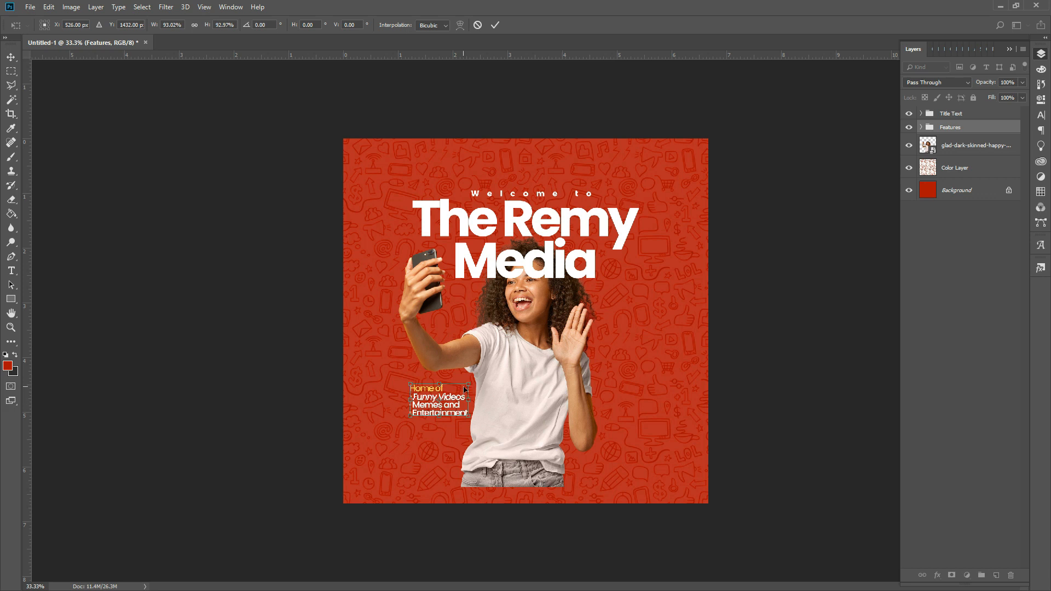
{"action": "key", "text": "Return"}
{"action": "key", "text": "z"}
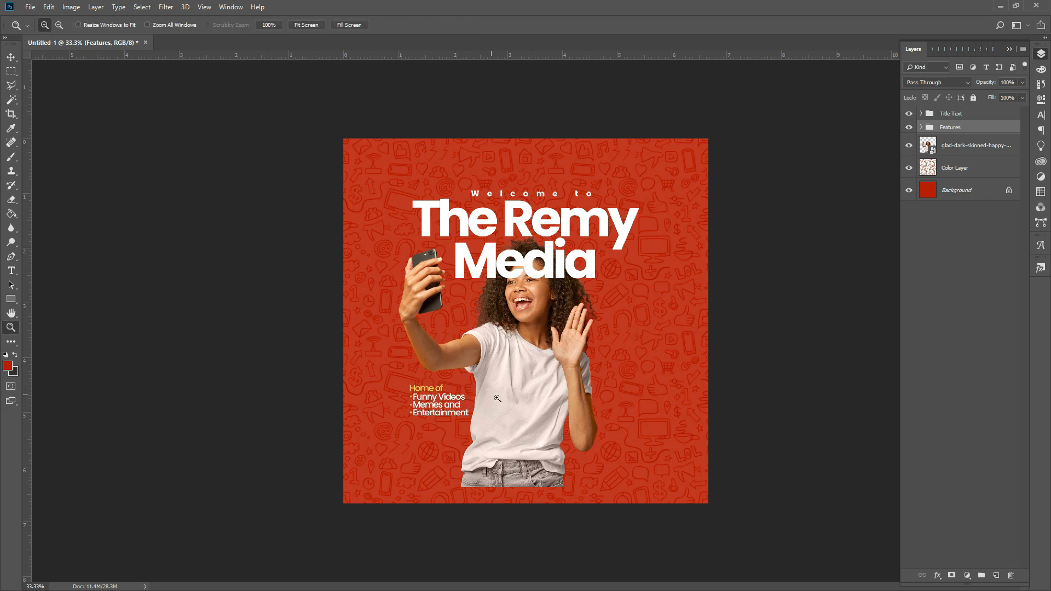
{"action": "left_click", "coordinate": [976, 117], "text": "shift"}
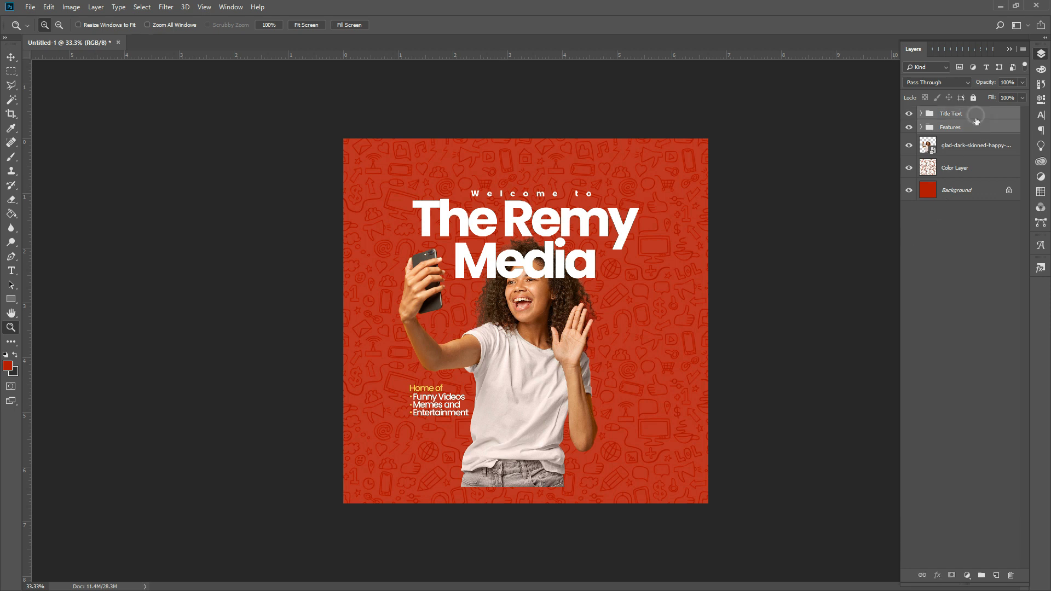
- Enlarge the title, feature list and woman photo together to about 104.7%
{"action": "left_click", "coordinate": [959, 153], "text": "shift"}
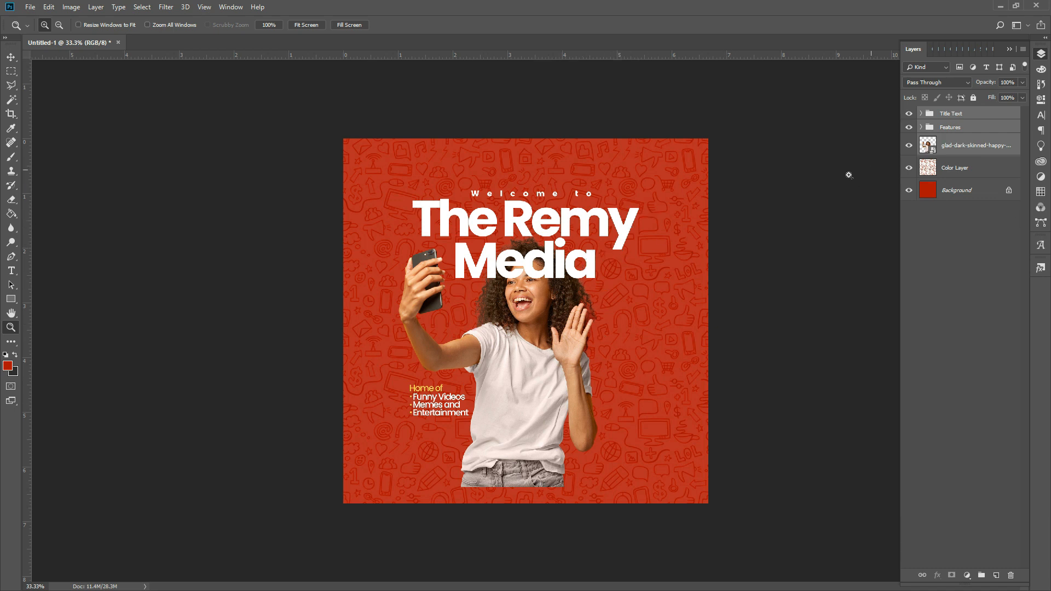
{"action": "key", "text": "ctrl+t"}
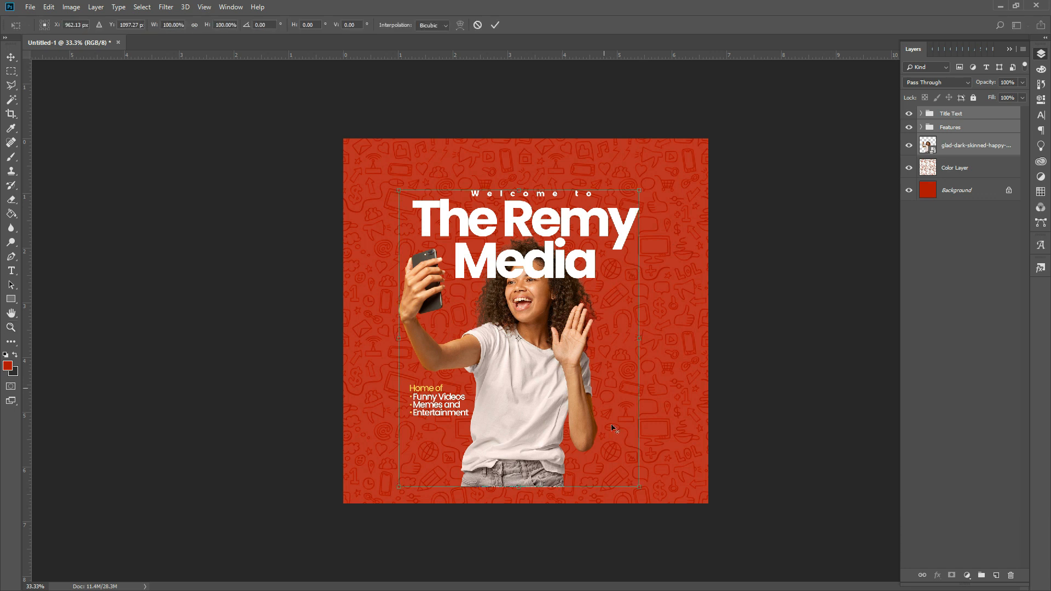
{"action": "left_click_drag", "start_coordinate": [639, 487], "coordinate": [643, 497]}
{"action": "key", "text": "Return"}
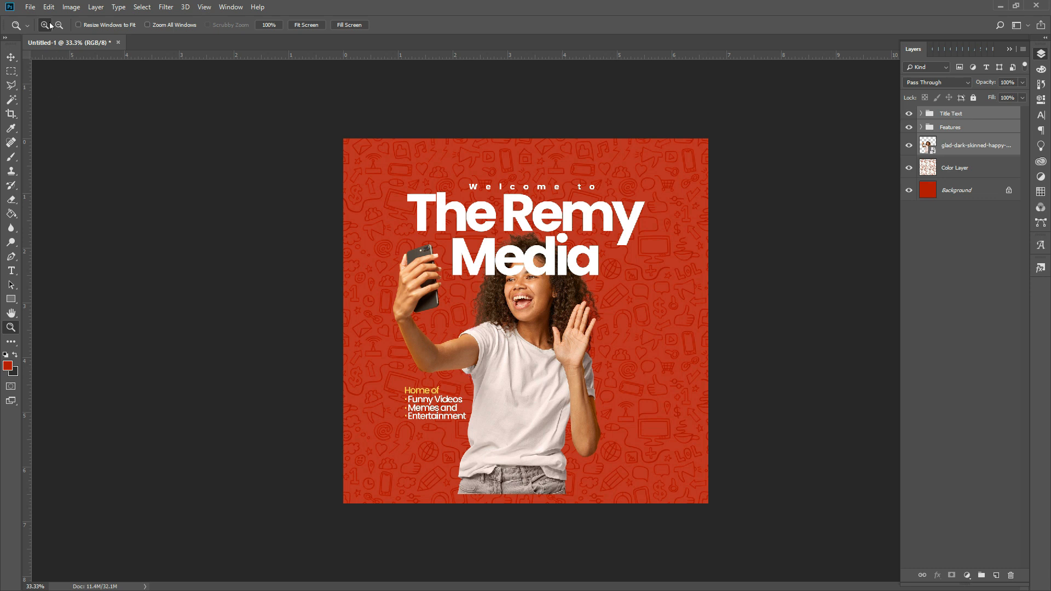
{"action": "left_click", "coordinate": [30, 7]}
- Place the Remy Media Logo file embedded, shrink it to about half and move it onto the T-shirt
{"action": "left_click", "coordinate": [59, 214]}
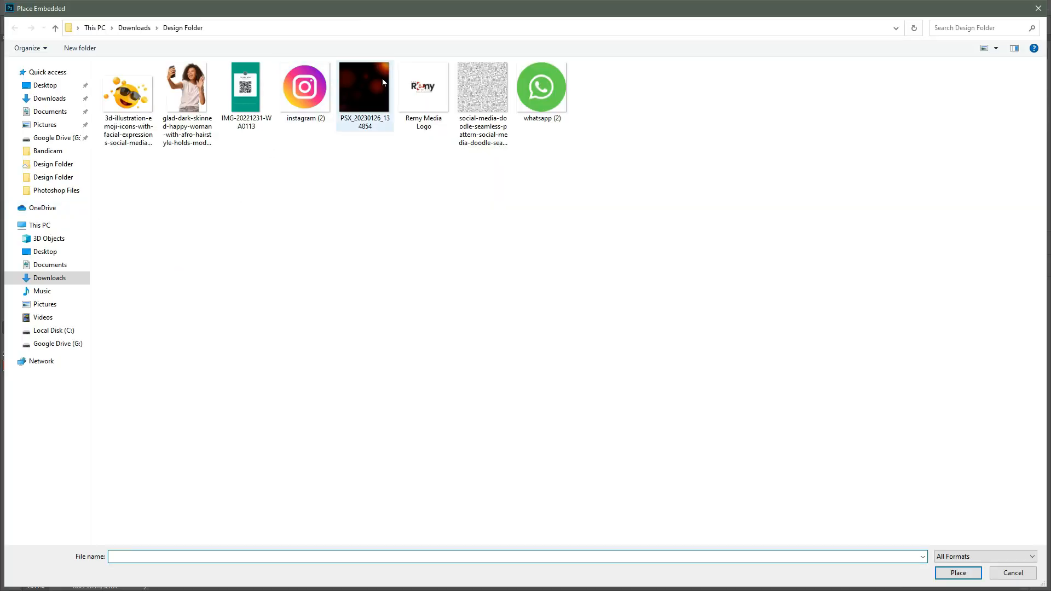
{"action": "double_click", "coordinate": [435, 99]}
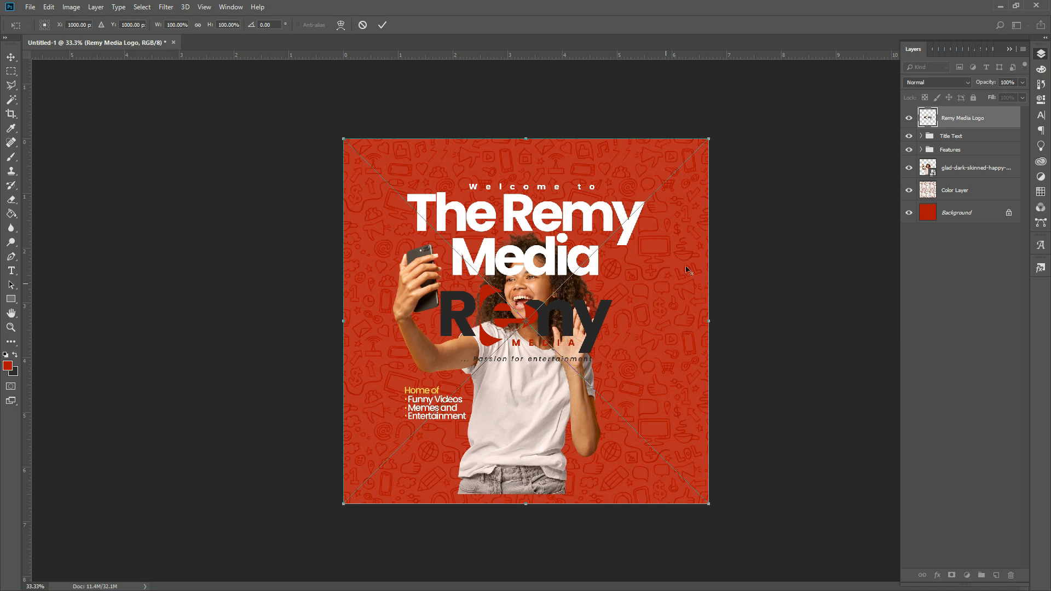
{"action": "left_click_drag", "start_coordinate": [712, 140], "coordinate": [596, 228]}
{"action": "left_click_drag", "start_coordinate": [558, 272], "coordinate": [547, 341]}
{"action": "key", "text": "Return"}
{"action": "key", "text": "z"}
- Shrink the logo further to 39% to fit the shirt, then zoom in on it
{"action": "key", "text": "ctrl+t"}
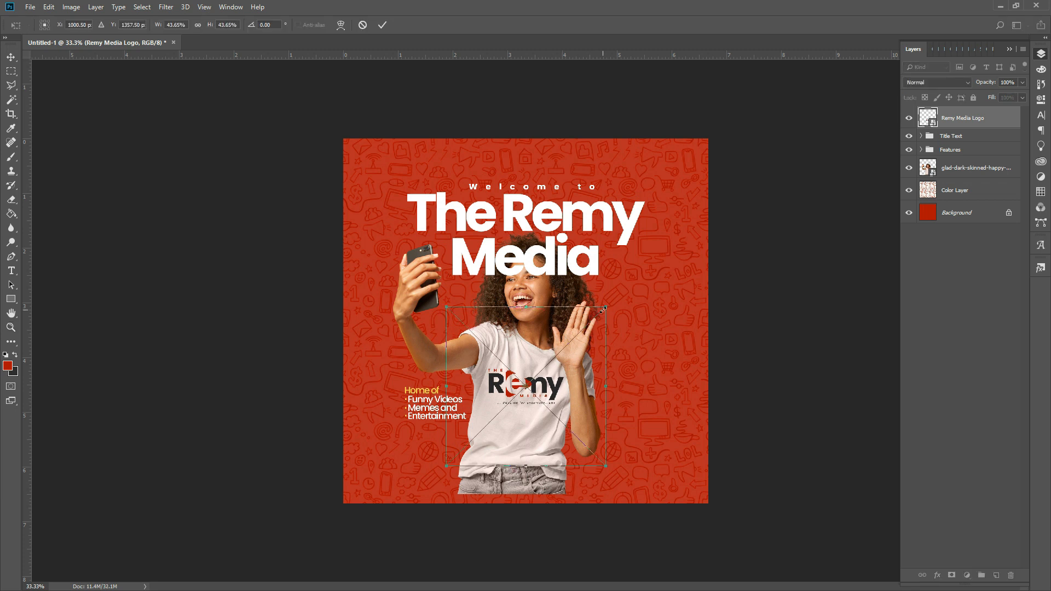
{"action": "left_click_drag", "start_coordinate": [606, 308], "coordinate": [596, 317]}
{"action": "key", "text": "Return"}
{"action": "key", "text": "z"}
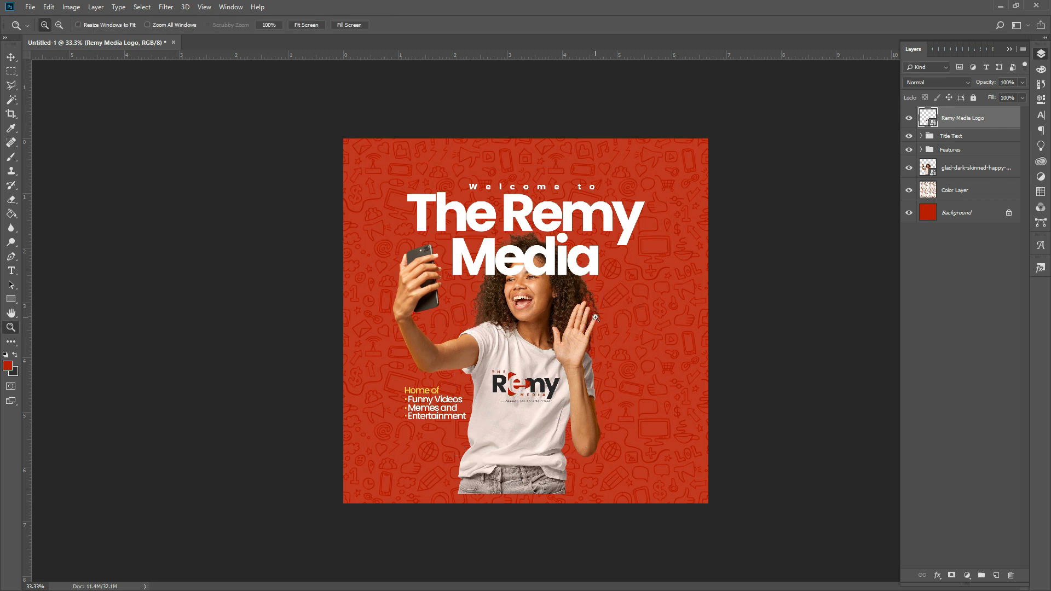
{"action": "key", "text": "v"}
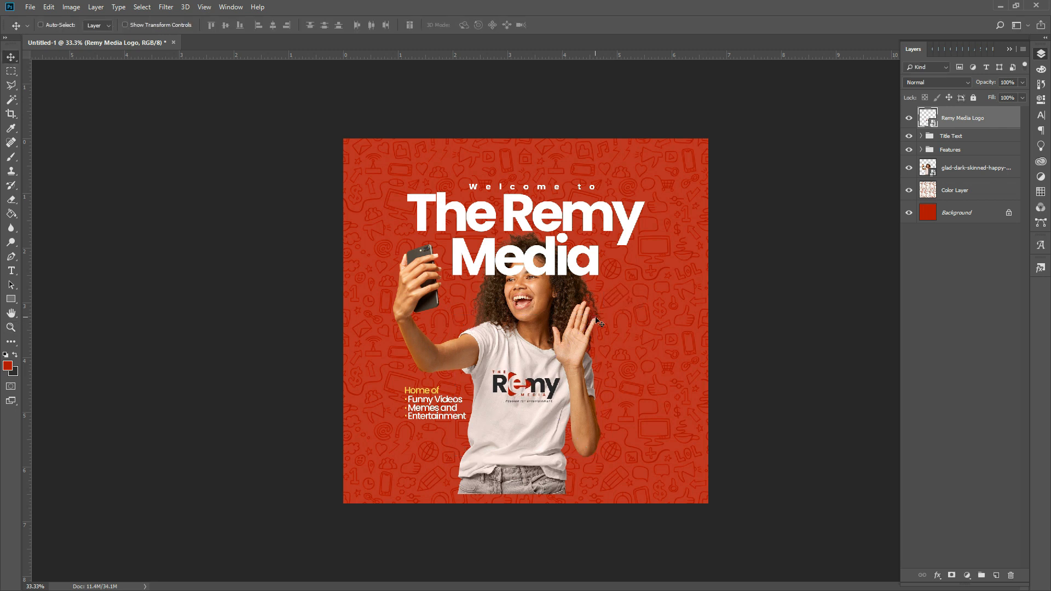
{"action": "left_click", "coordinate": [11, 329]}
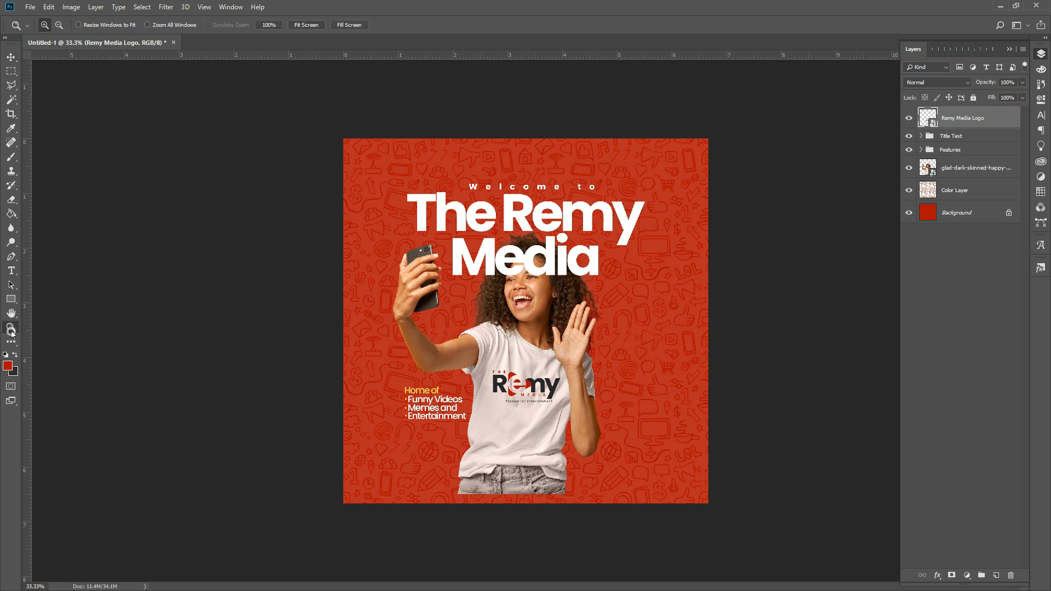
{"action": "left_click", "coordinate": [519, 410]}
{"action": "left_click", "coordinate": [519, 410]}
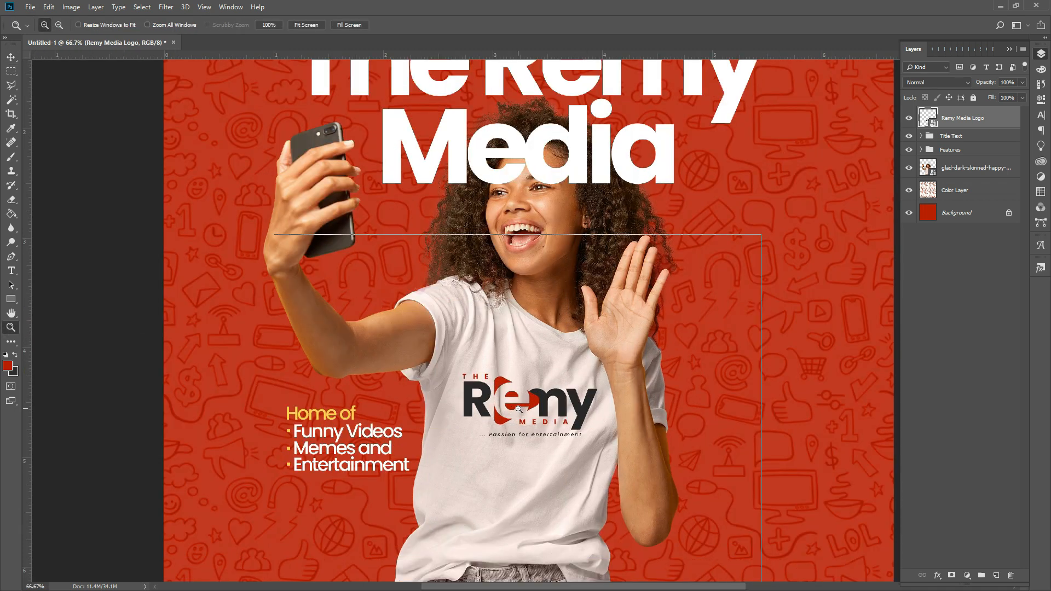
- Move the logo layer below Features and set it to Multiply at 80% opacity
{"action": "left_click", "coordinate": [519, 409]}
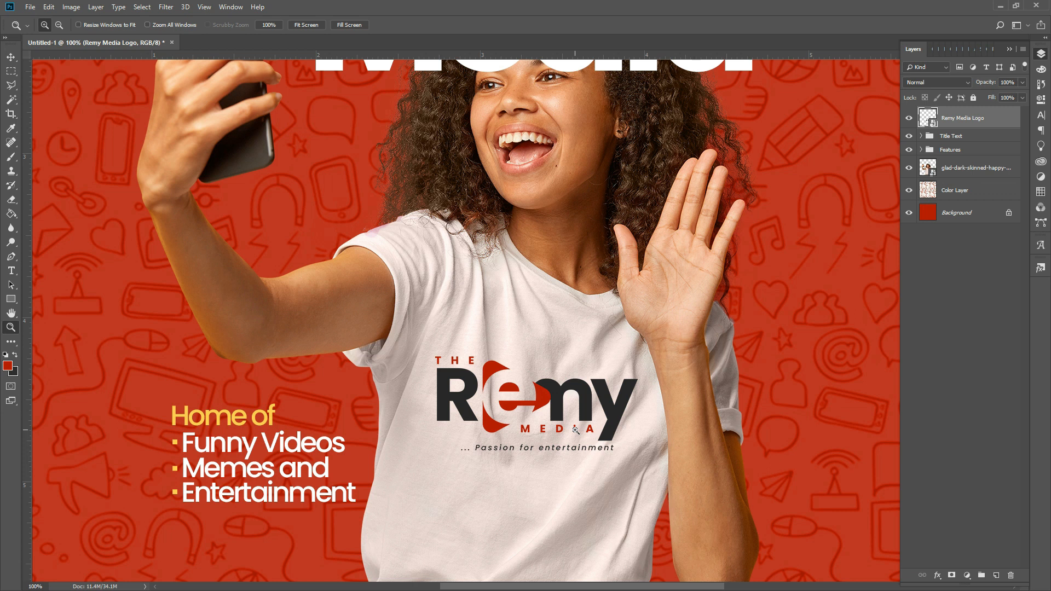
{"action": "left_click_drag", "start_coordinate": [969, 126], "coordinate": [959, 164]}
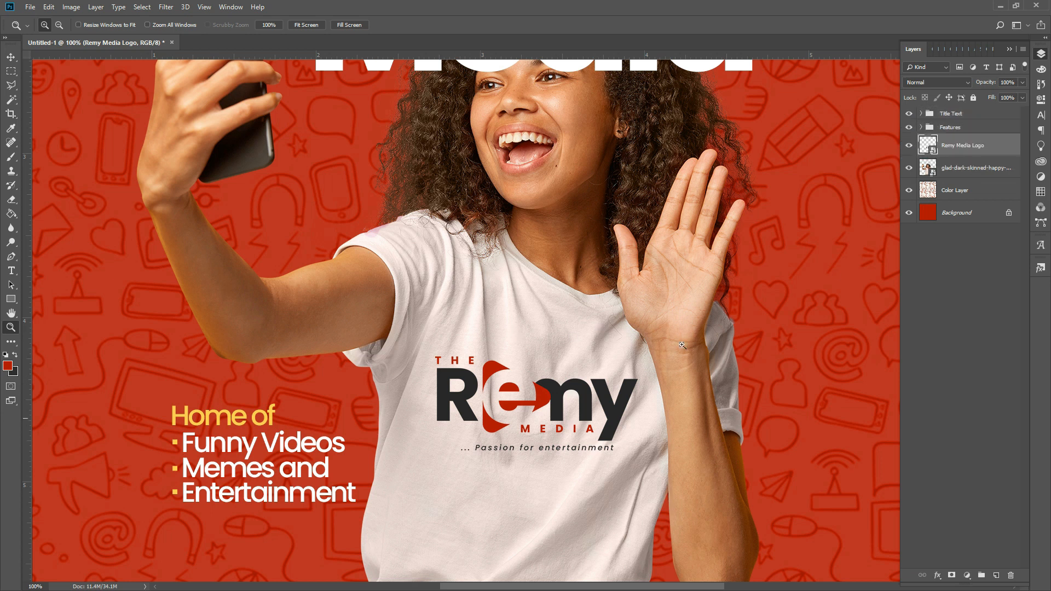
{"action": "left_click", "coordinate": [929, 86]}
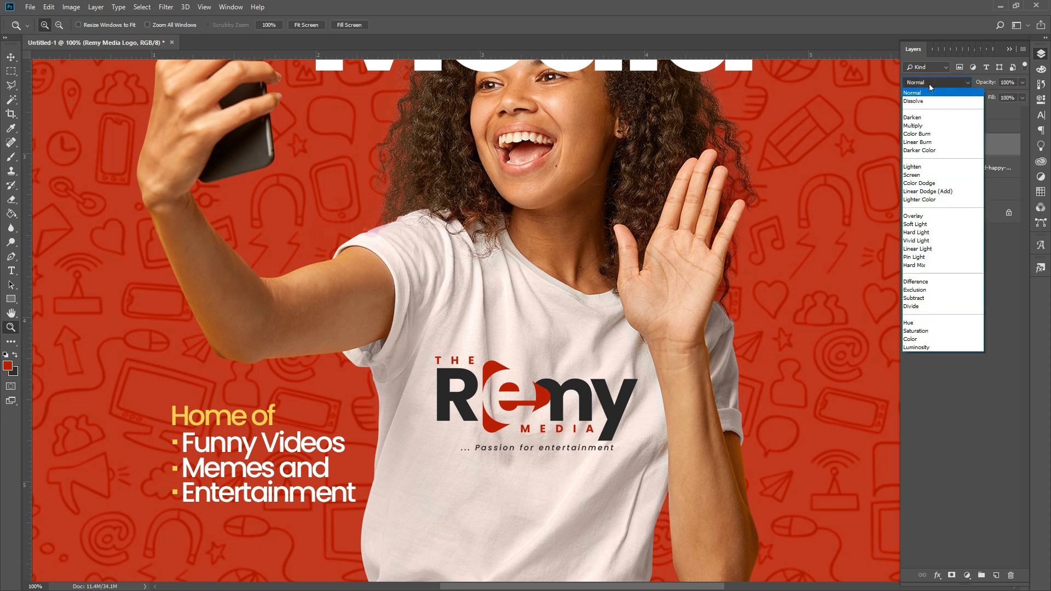
{"action": "left_click", "coordinate": [923, 126]}
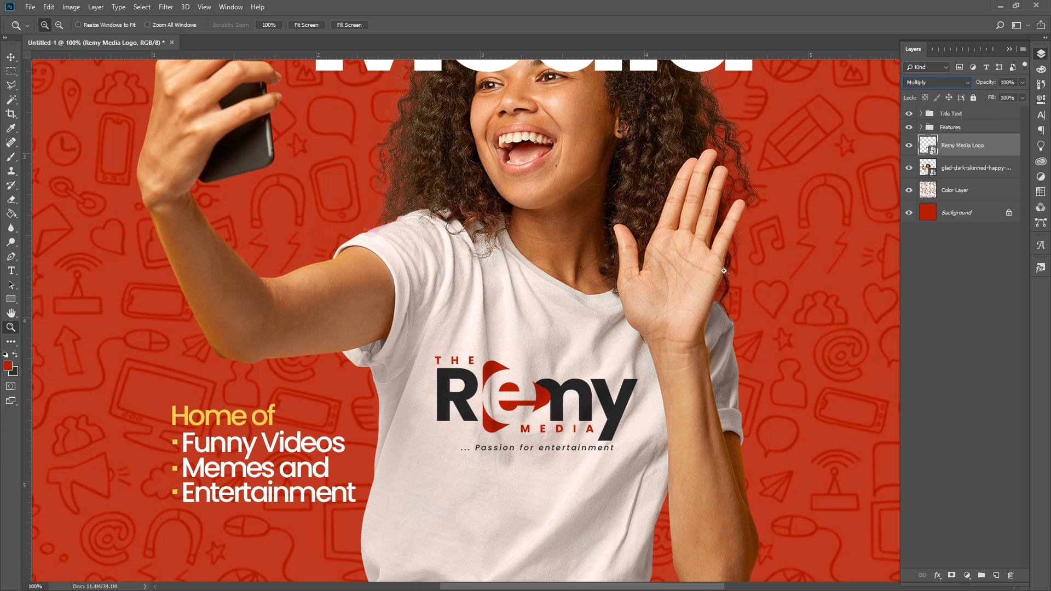
{"action": "left_click", "coordinate": [1012, 82]}
{"action": "type", "text": "80"}
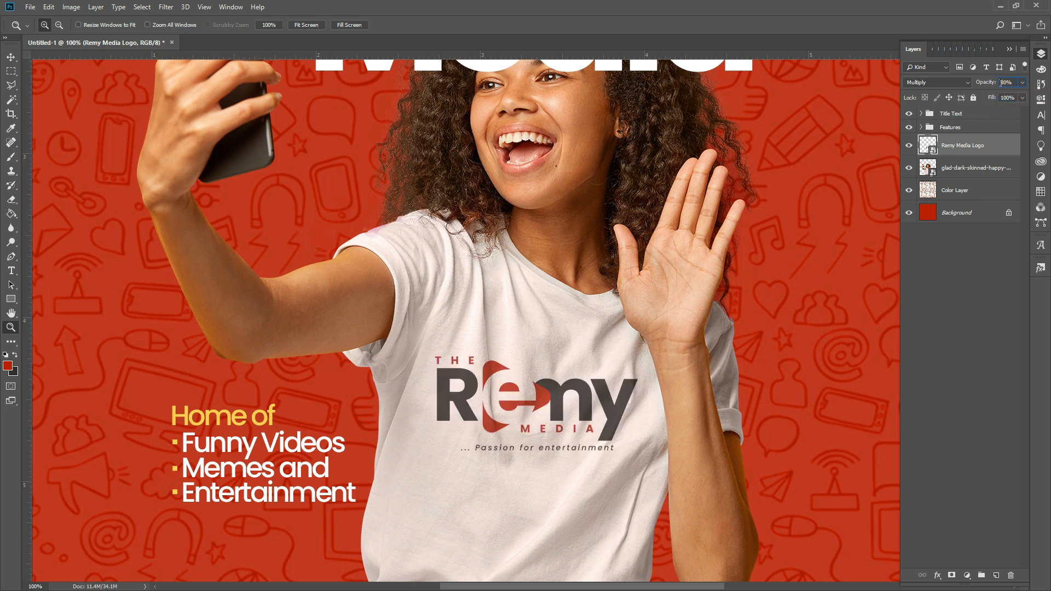
{"action": "key", "text": "Return"}
- Shrink the shirt logo slightly about its centre and zoom out to the whole poster
{"action": "key", "text": "ctrl+t"}
{"action": "left_click_drag", "start_coordinate": [323, 191], "coordinate": [326, 193]}
{"action": "key", "text": "Return"}
{"action": "key", "text": "alt"}
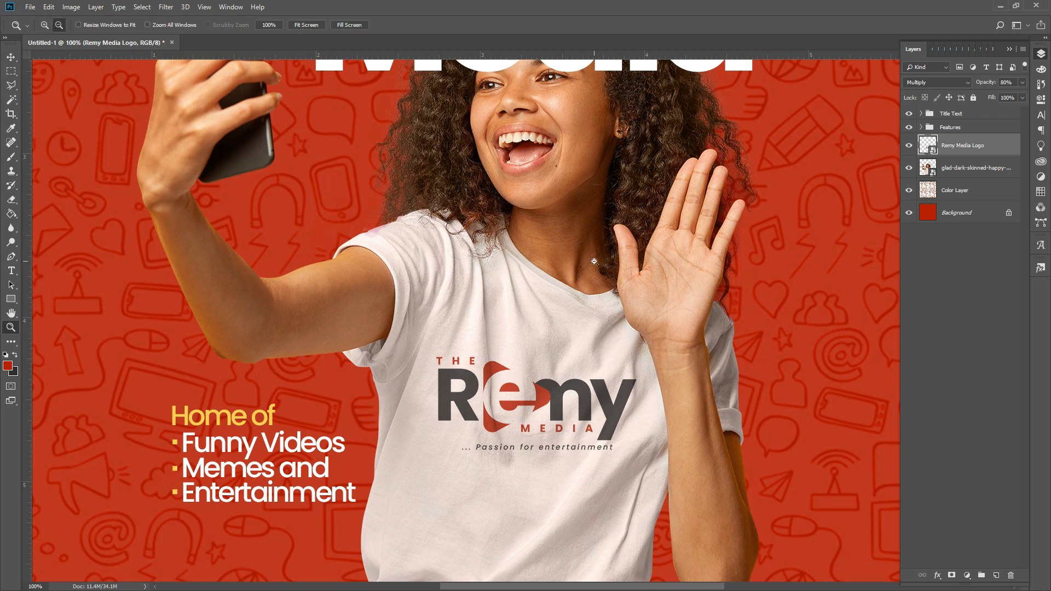
{"action": "left_click", "coordinate": [595, 261], "text": "alt"}
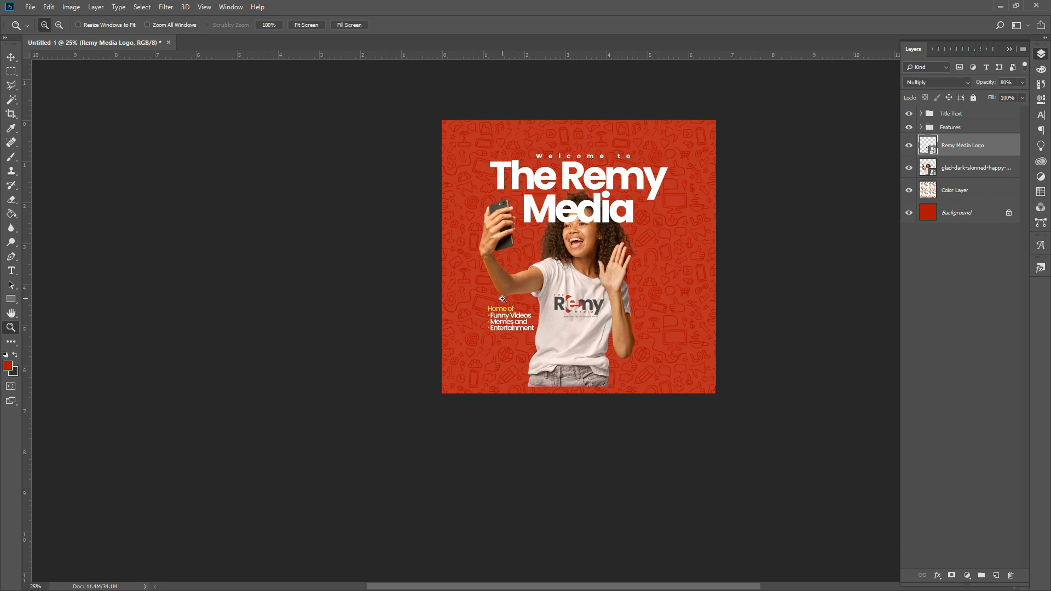
{"action": "left_click", "coordinate": [962, 129]}
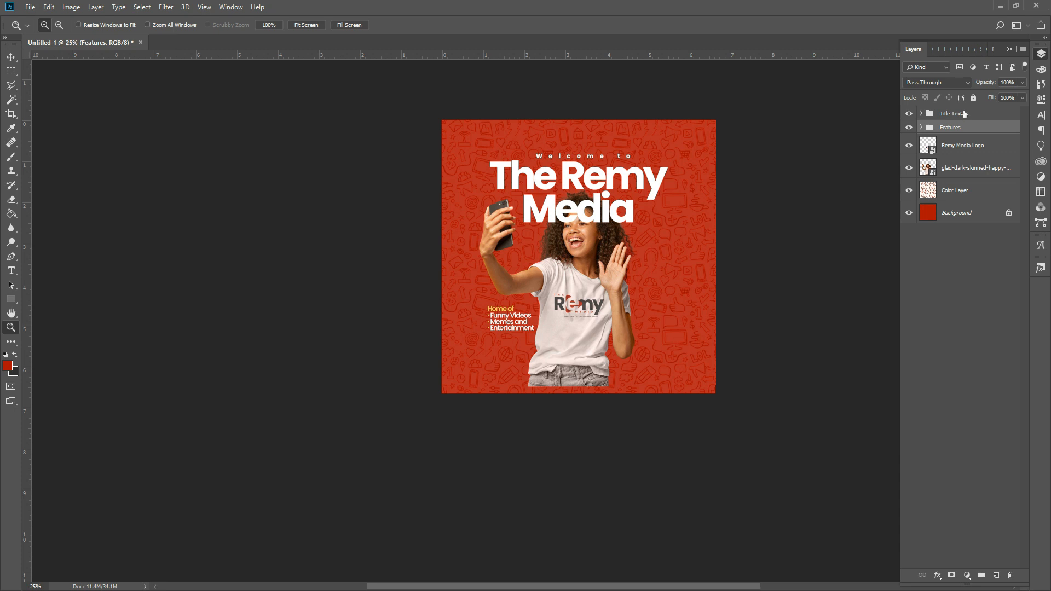
- Convert the Title Text and Features groups into one smart object and open Title Text.psb
{"action": "left_click", "coordinate": [965, 114], "text": "shift"}
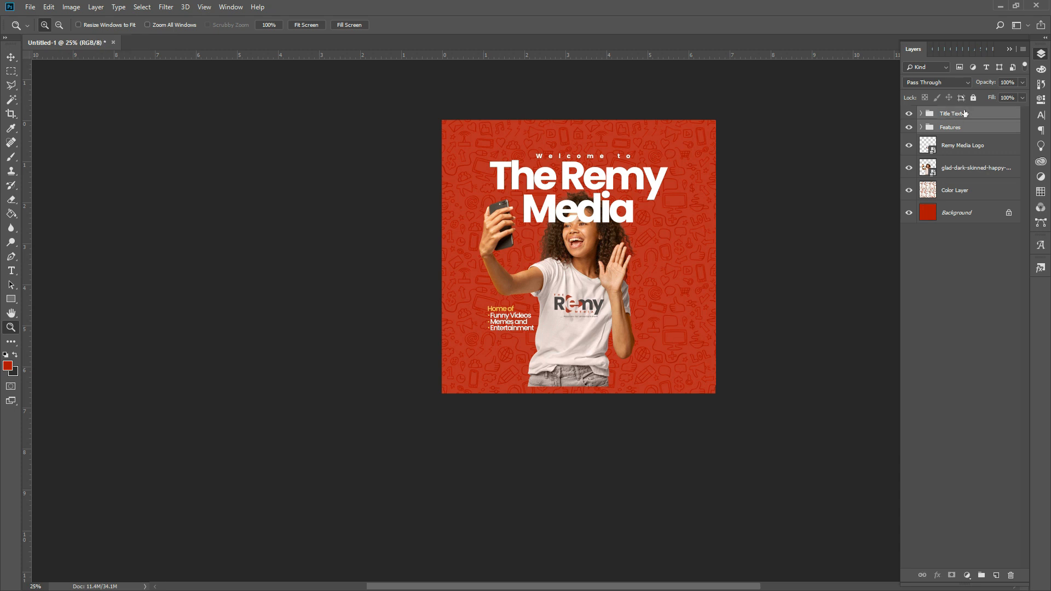
{"action": "right_click", "coordinate": [965, 112]}
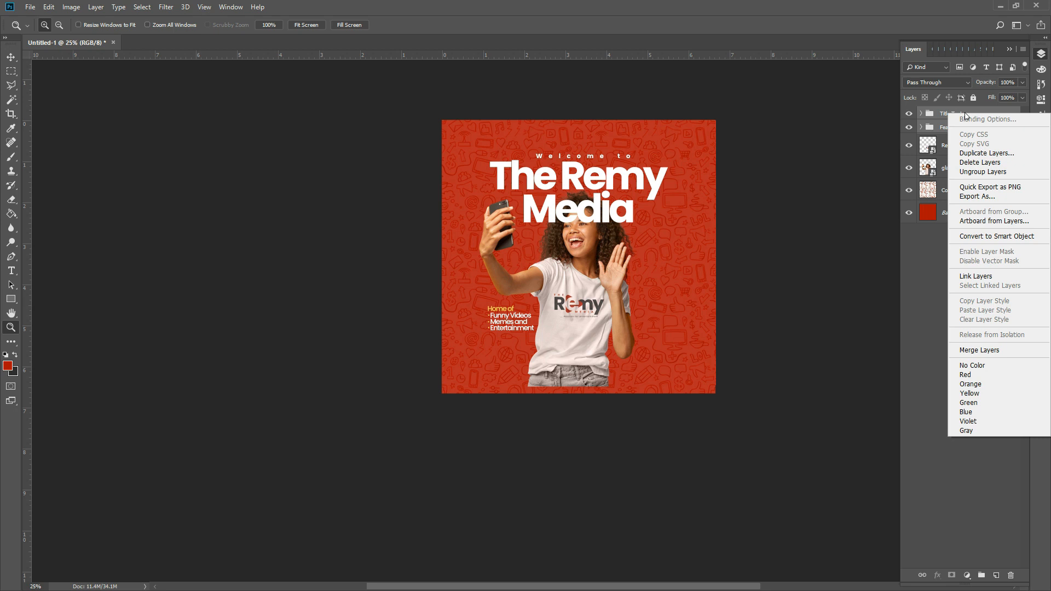
{"action": "left_click", "coordinate": [994, 236]}
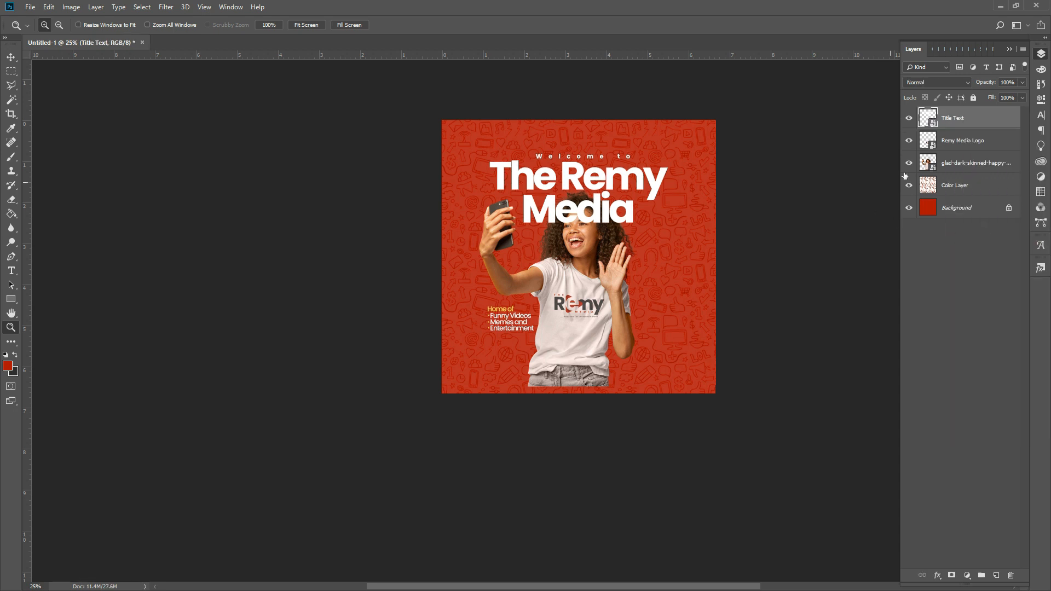
{"action": "double_click", "coordinate": [928, 116]}
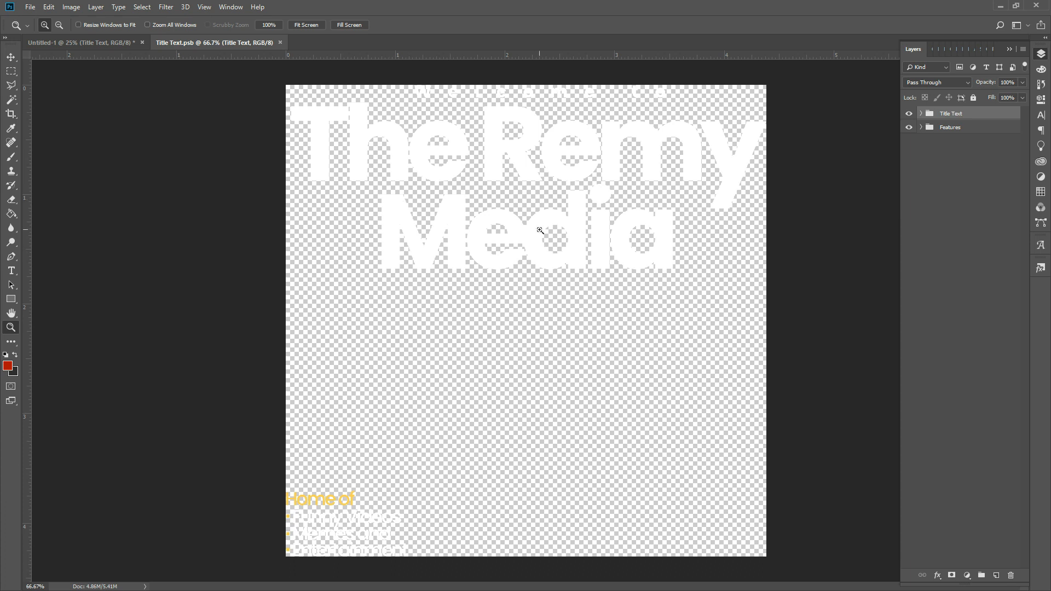
{"action": "left_click", "coordinate": [74, 7]}
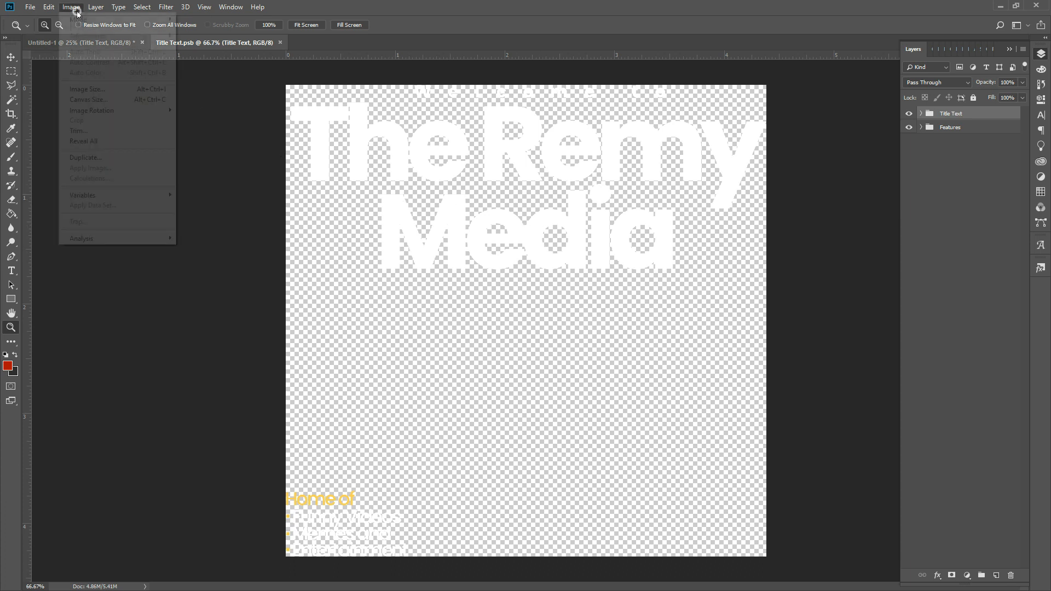
- Set the Title Text.psb canvas to 8000 × 8000 pixels and save the file
{"action": "left_click", "coordinate": [89, 100]}
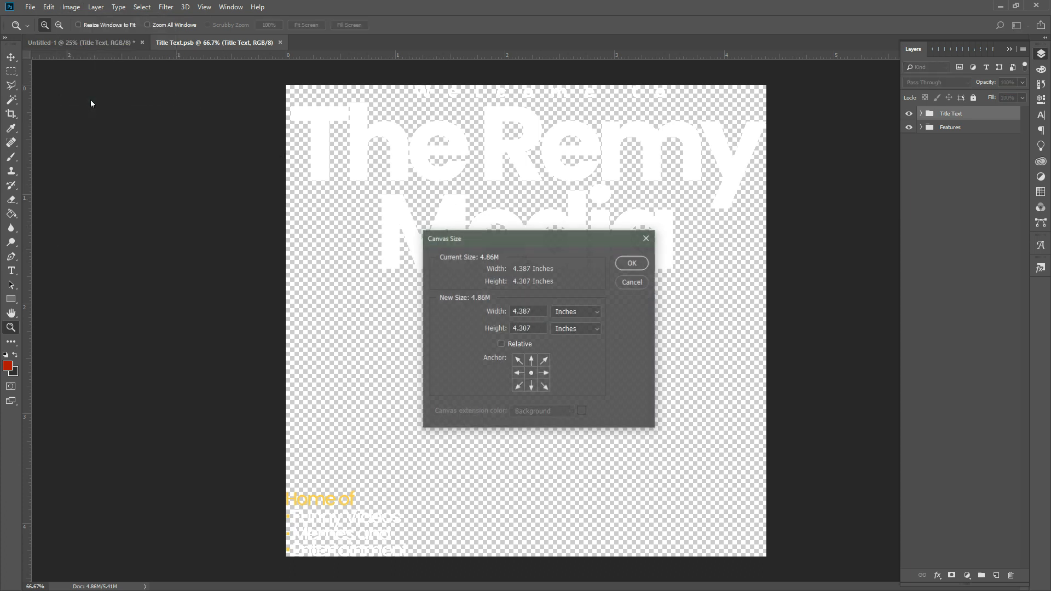
{"action": "left_click", "coordinate": [583, 312]}
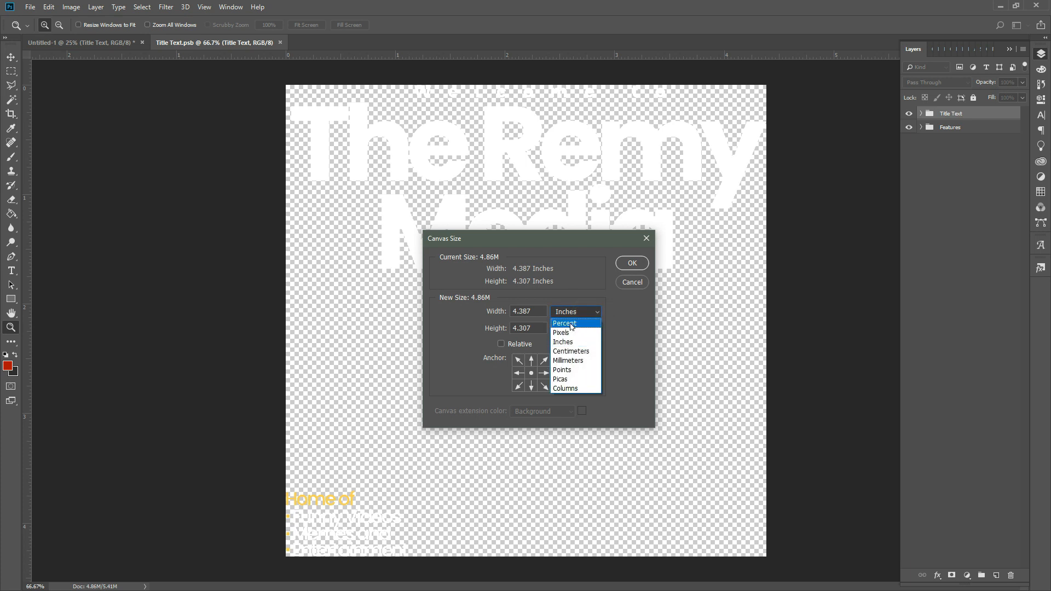
{"action": "left_click", "coordinate": [567, 331]}
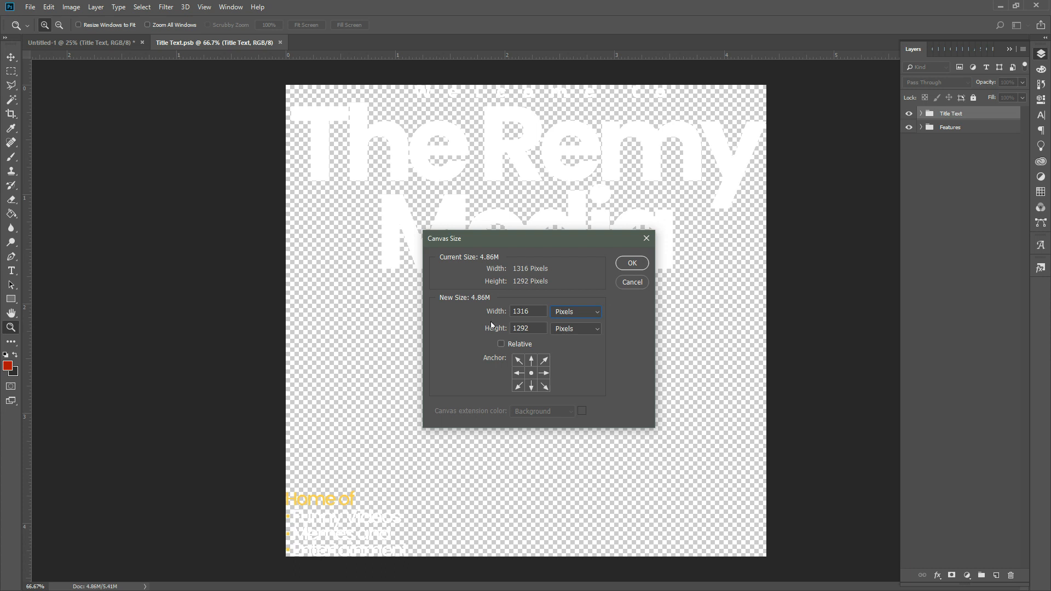
{"action": "left_click_drag", "start_coordinate": [541, 313], "coordinate": [508, 314]}
{"action": "type", "text": "8000"}
{"action": "left_click_drag", "start_coordinate": [535, 330], "coordinate": [495, 330]}
{"action": "type", "text": "8000"}
{"action": "left_click", "coordinate": [632, 264]}
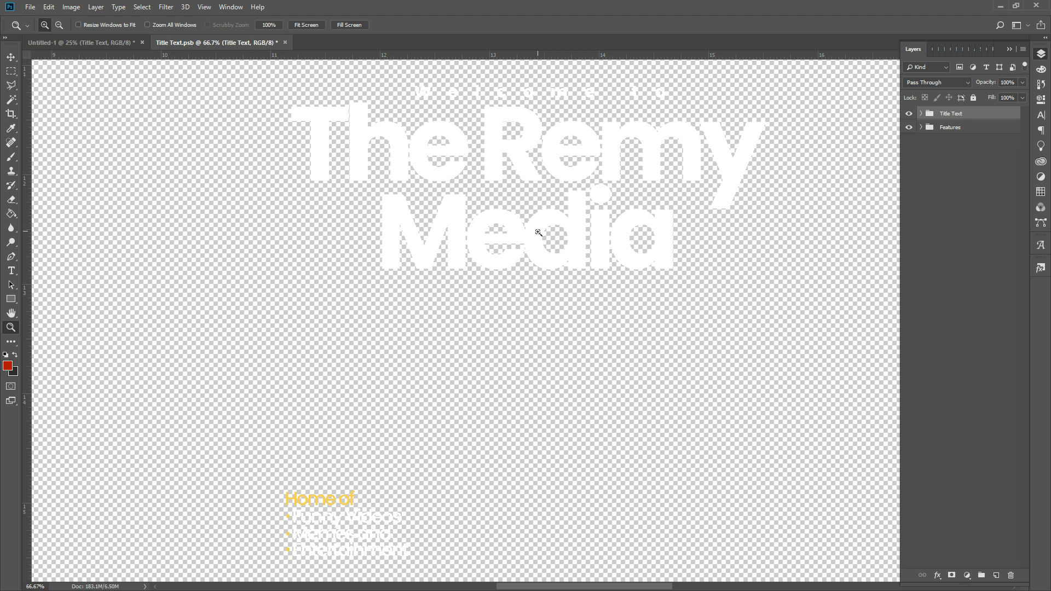
{"action": "key", "text": "ctrl+s"}
- Switch back to the Untitled-1 poster and zoom in on the updated title
{"action": "left_click", "coordinate": [125, 45]}
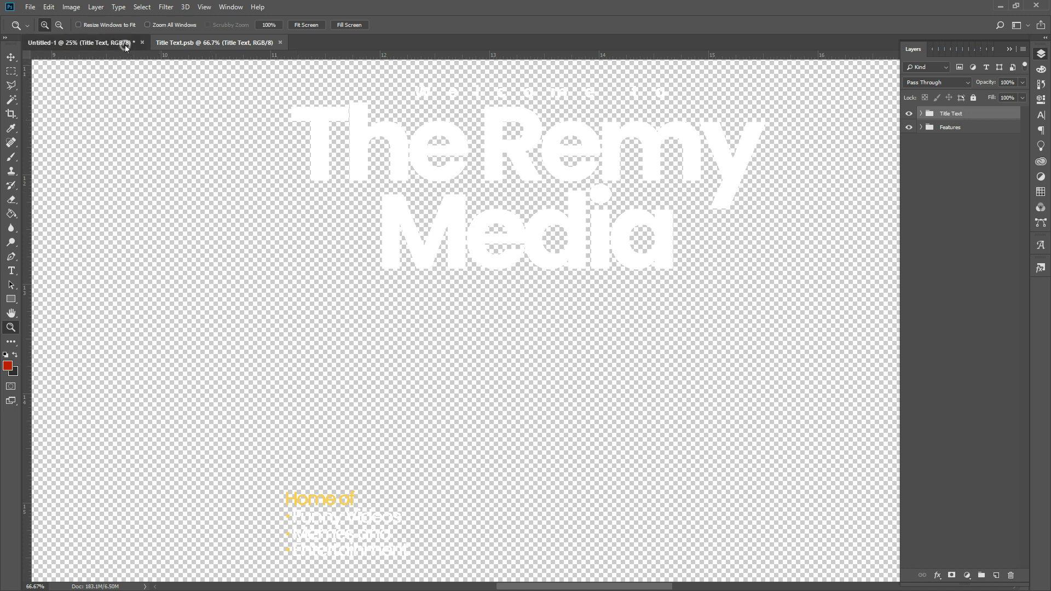
{"action": "left_click", "coordinate": [636, 307]}
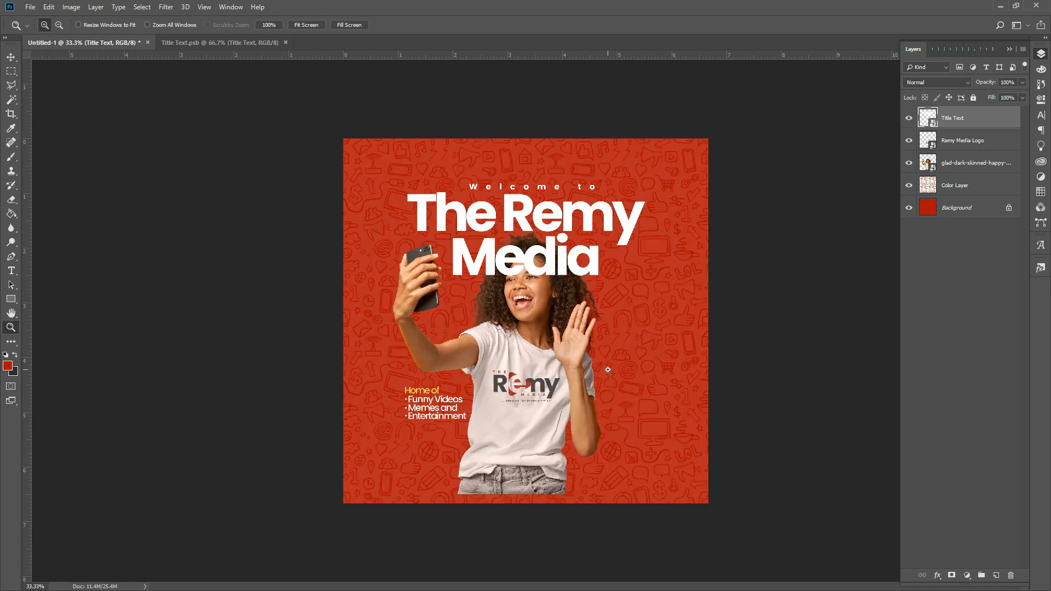
{"action": "key", "text": "ctrl+t"}
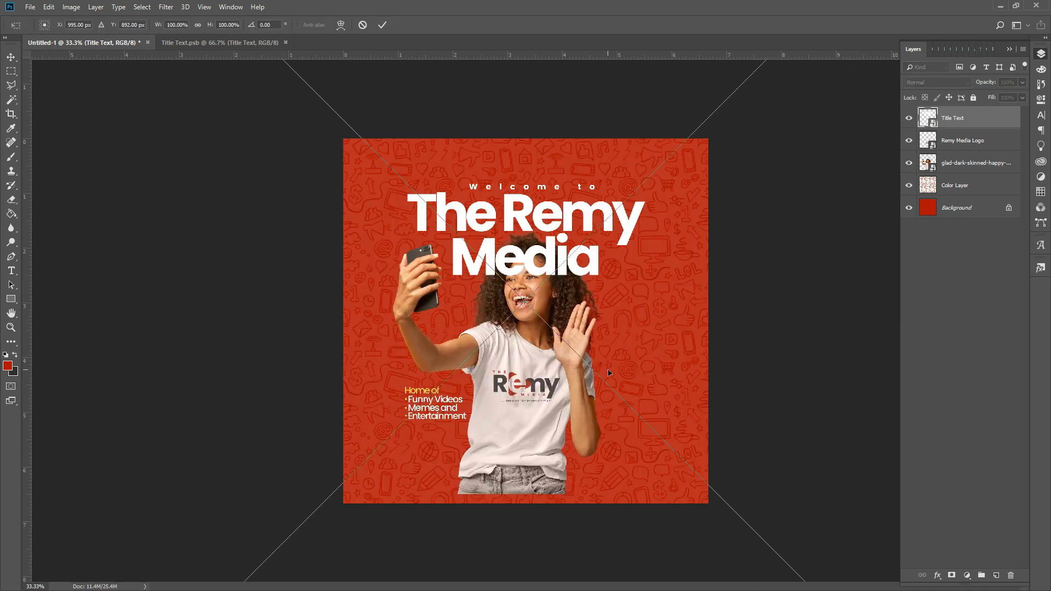
- Warp the title with a Flag style at 5% bend and move its layer beneath the woman's photo
{"action": "left_click", "coordinate": [341, 26]}
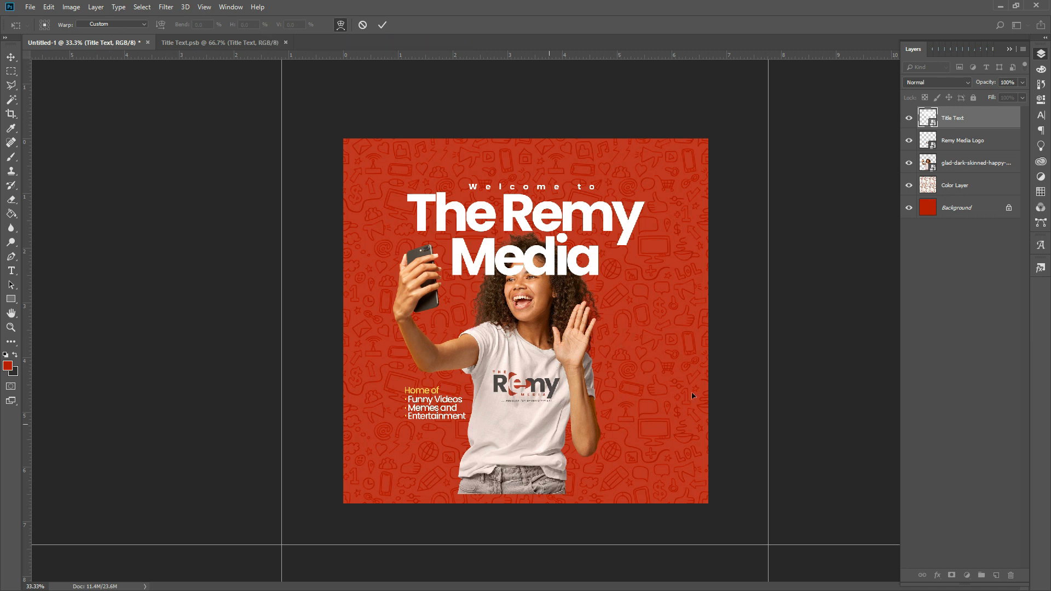
{"action": "left_click", "coordinate": [122, 24]}
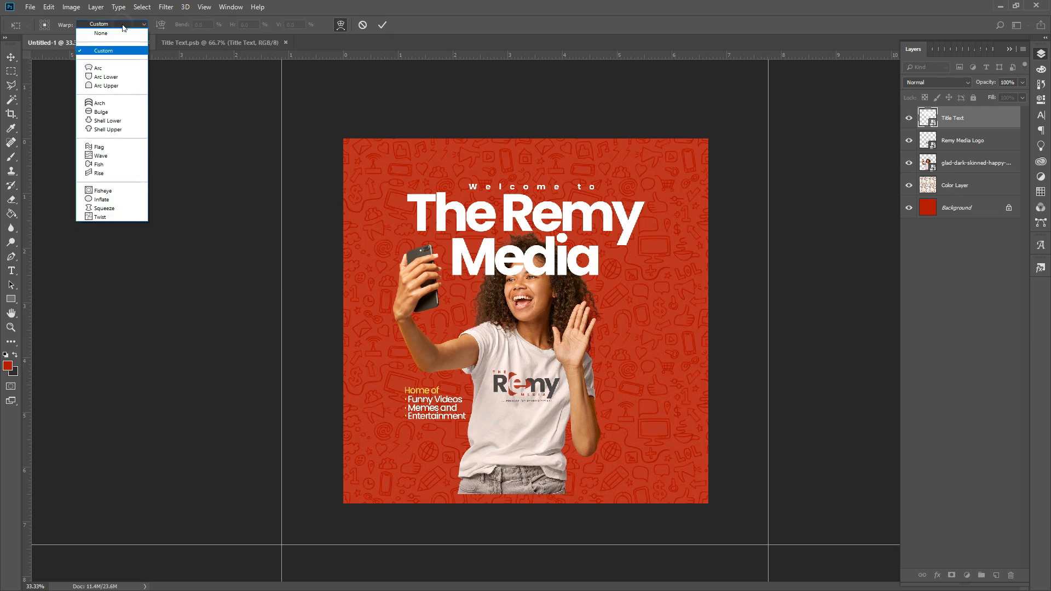
{"action": "left_click", "coordinate": [101, 157]}
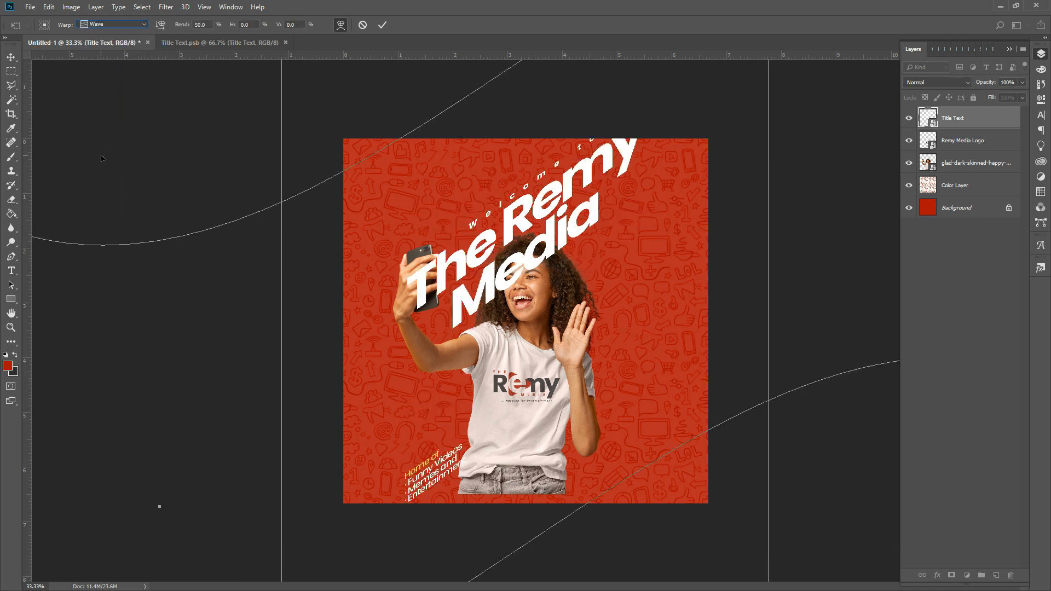
{"action": "left_click", "coordinate": [111, 24]}
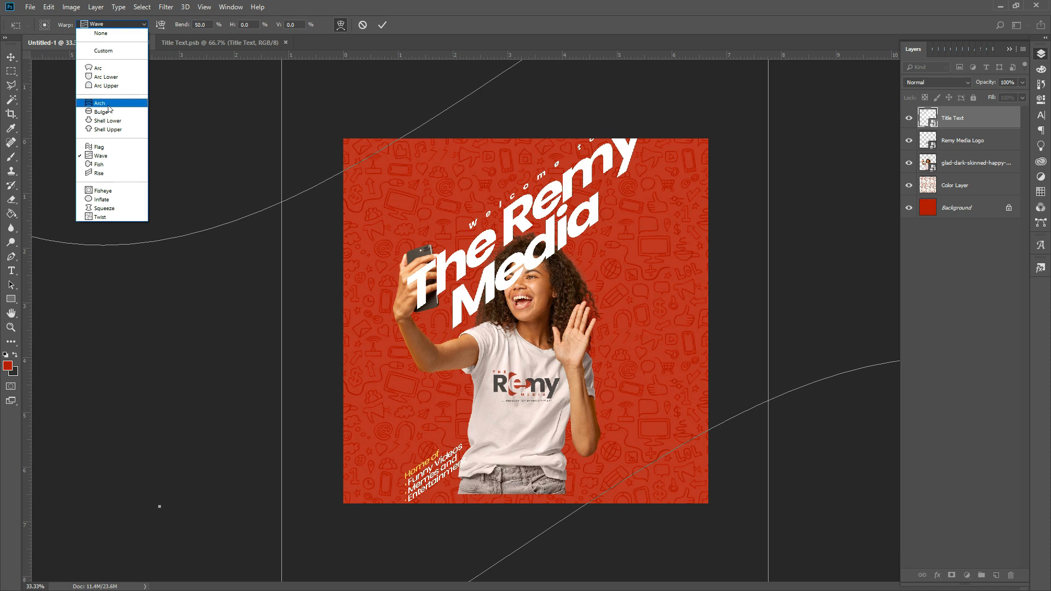
{"action": "left_click", "coordinate": [111, 146]}
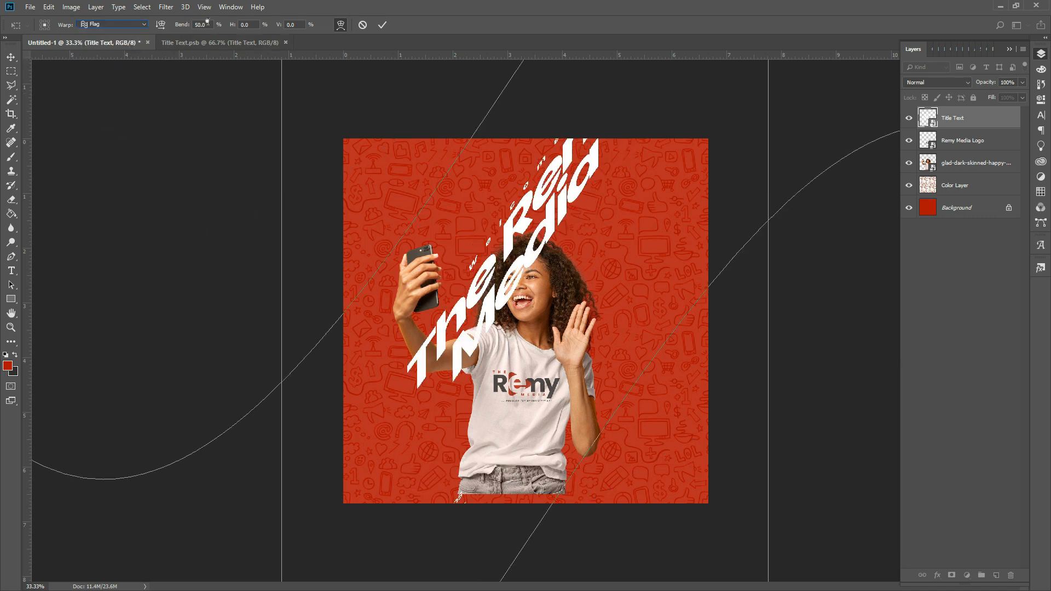
{"action": "left_click", "coordinate": [210, 24]}
{"action": "key", "text": "BackSpace"}
{"action": "key", "text": "BackSpace"}
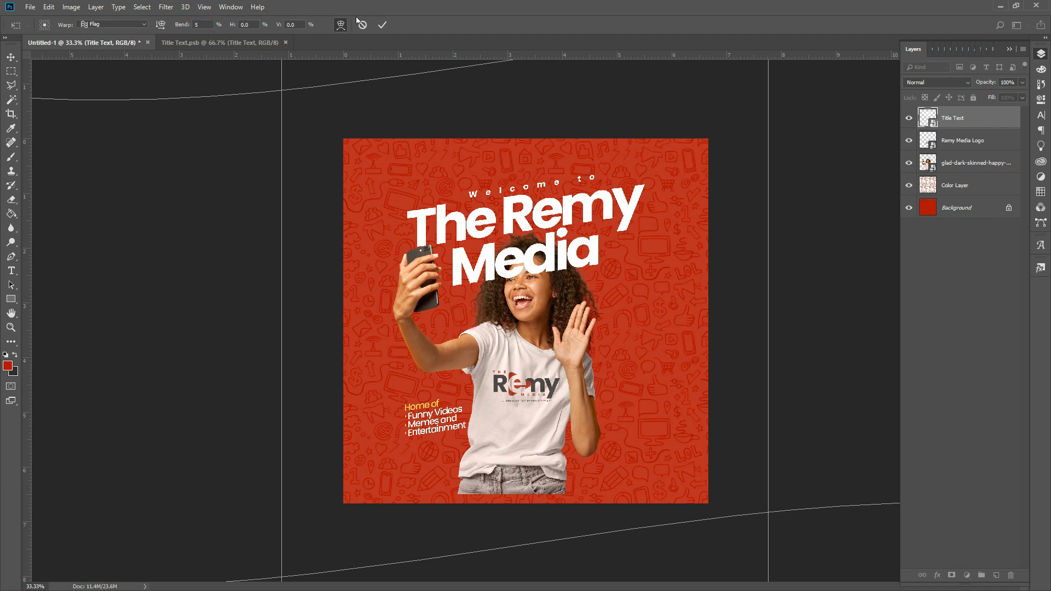
{"action": "left_click", "coordinate": [383, 25]}
{"action": "key", "text": "z"}
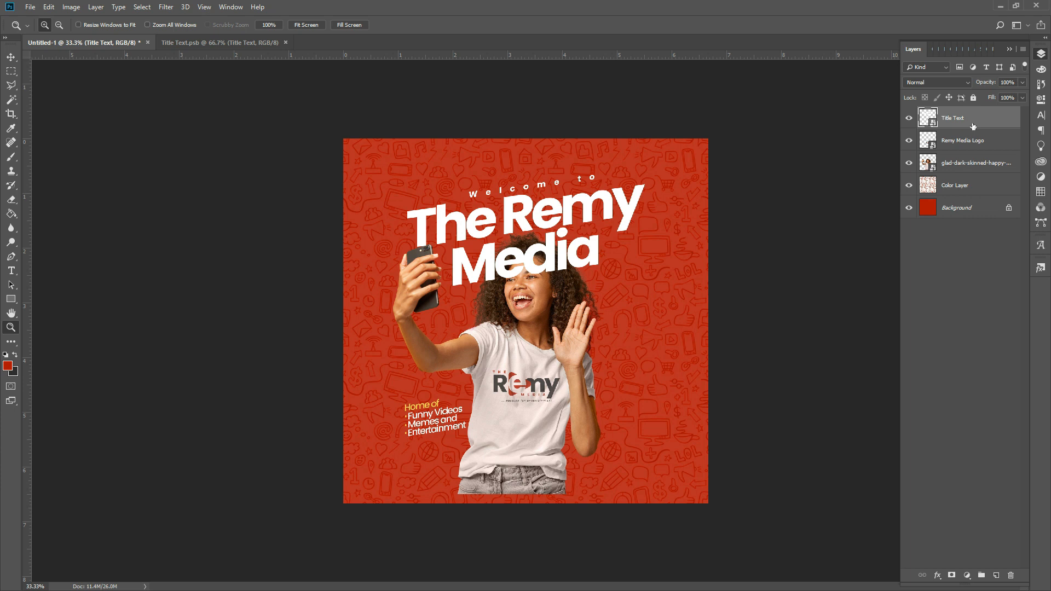
{"action": "left_click_drag", "start_coordinate": [973, 124], "coordinate": [968, 171]}
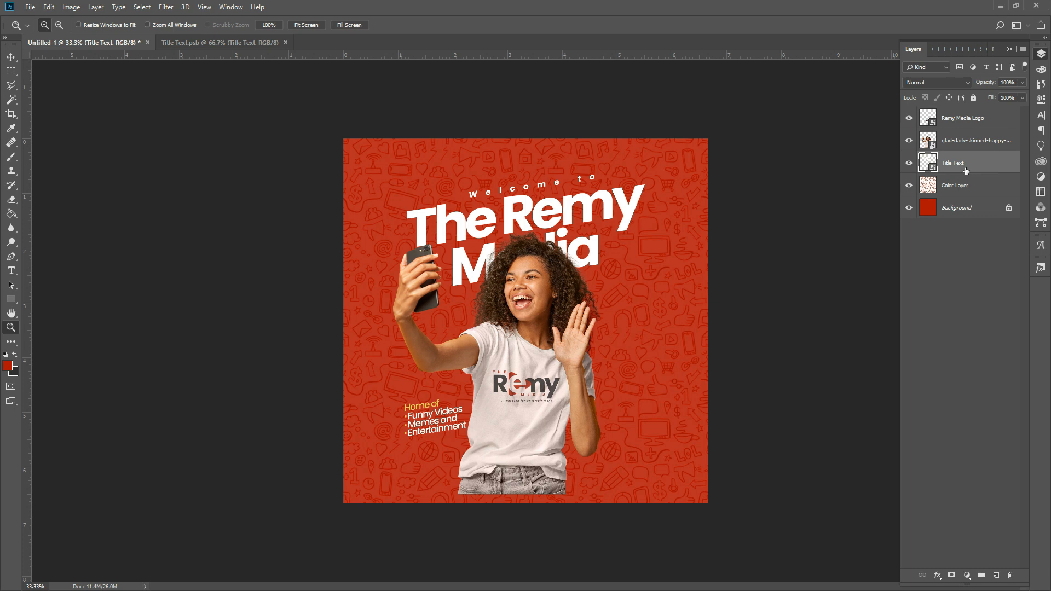
- Nudge the title up, then shift the title, photo and logo down together by two nudges
{"action": "key", "text": "v"}
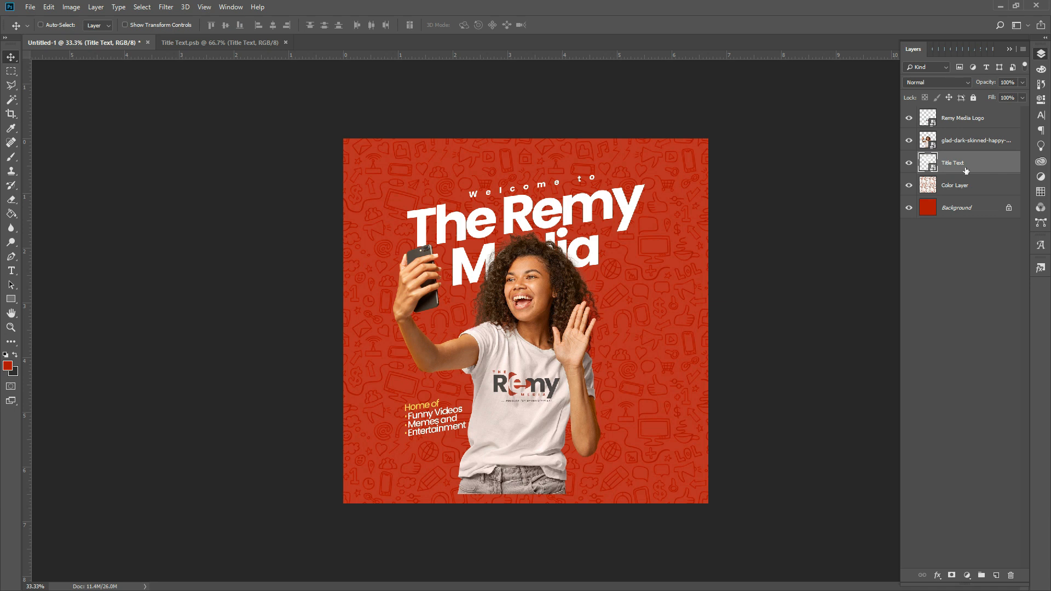
{"action": "key", "text": "Up"}
{"action": "key", "text": "Up"}
{"action": "key", "text": "Up"}
{"action": "key", "text": "Up"}
{"action": "key", "text": "Up"}
{"action": "key", "text": "Up"}
{"action": "key", "text": "Up"}
{"action": "key", "text": "Up"}
{"action": "key", "text": "Up"}
{"action": "key", "text": "Up"}
{"action": "key", "text": "Up"}
{"action": "key", "text": "Up"}
{"action": "key", "text": "Up"}
{"action": "key", "text": "Up"}
{"action": "key", "text": "Up"}
{"action": "key", "text": "Up"}
{"action": "key", "text": "Up"}
{"action": "key", "text": "Up"}
{"action": "key", "text": "Up"}
{"action": "key", "text": "Up"}
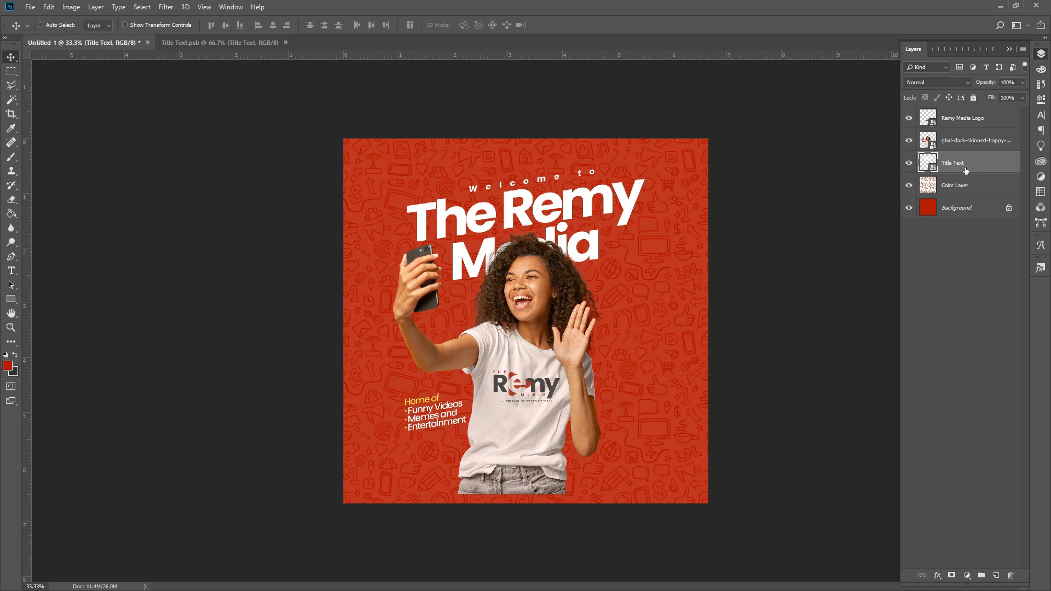
{"action": "left_click", "coordinate": [972, 142], "text": "ctrl"}
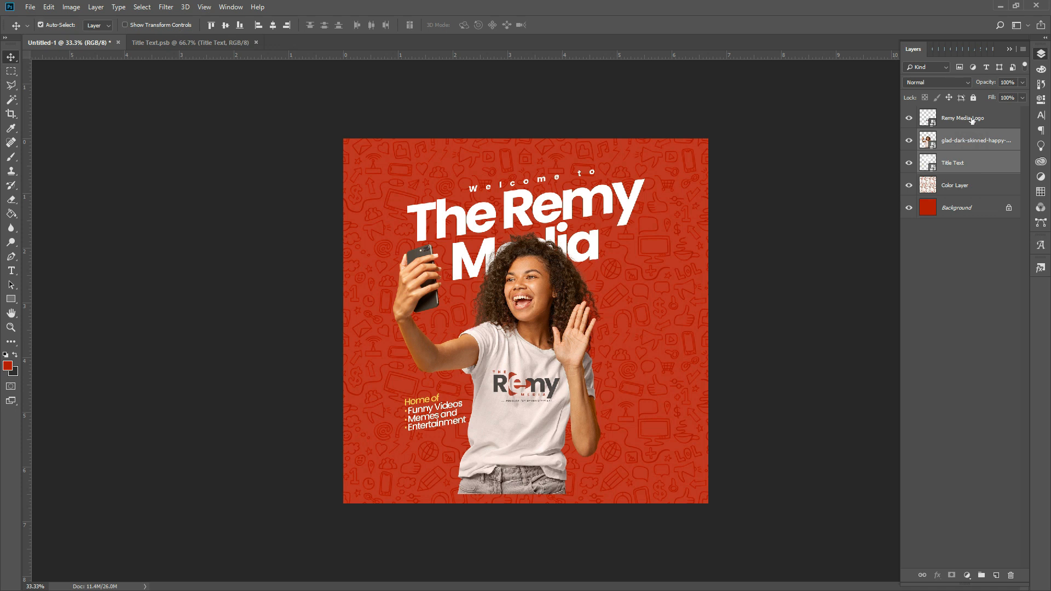
{"action": "left_click", "coordinate": [972, 119], "text": "shift"}
{"action": "key", "text": "Down"}
{"action": "key", "text": "Down"}
{"action": "key", "text": "Down"}
{"action": "key", "text": "Down"}
{"action": "key", "text": "Down"}
{"action": "key", "text": "Down"}
{"action": "key", "text": "Down"}
{"action": "key", "text": "Down"}
{"action": "key", "text": "Down"}
{"action": "key", "text": "Down"}
{"action": "key", "text": "Down"}
{"action": "key", "text": "Down"}
{"action": "key", "text": "Down"}
{"action": "key", "text": "Down"}
{"action": "key", "text": "Down"}
{"action": "key", "text": "Down"}
{"action": "key", "text": "Down"}
{"action": "key", "text": "Down"}
{"action": "key", "text": "Down"}
{"action": "key", "text": "Down"}
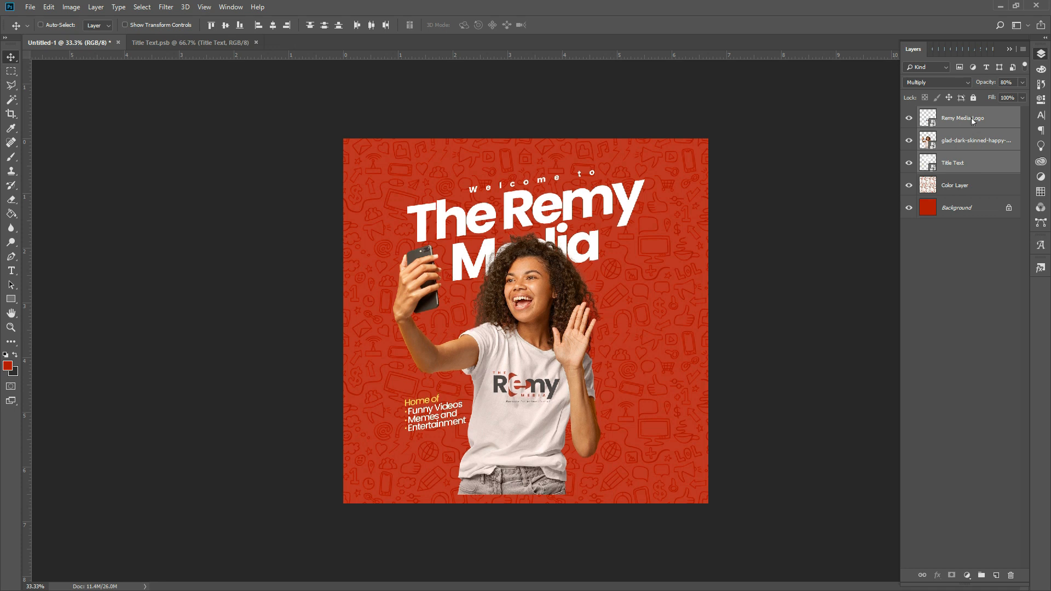
{"action": "key", "text": "Down"}
{"action": "key", "text": "Down"}
{"action": "key", "text": "Down"}
{"action": "key", "text": "Down"}
{"action": "key", "text": "Down"}
{"action": "key", "text": "Down"}
{"action": "key", "text": "Down"}
{"action": "key", "text": "Down"}
{"action": "key", "text": "Down"}
{"action": "key", "text": "Down"}
{"action": "key", "text": "Down"}
{"action": "key", "text": "Down"}
{"action": "key", "text": "Down"}
{"action": "key", "text": "Down"}
{"action": "key", "text": "Down"}
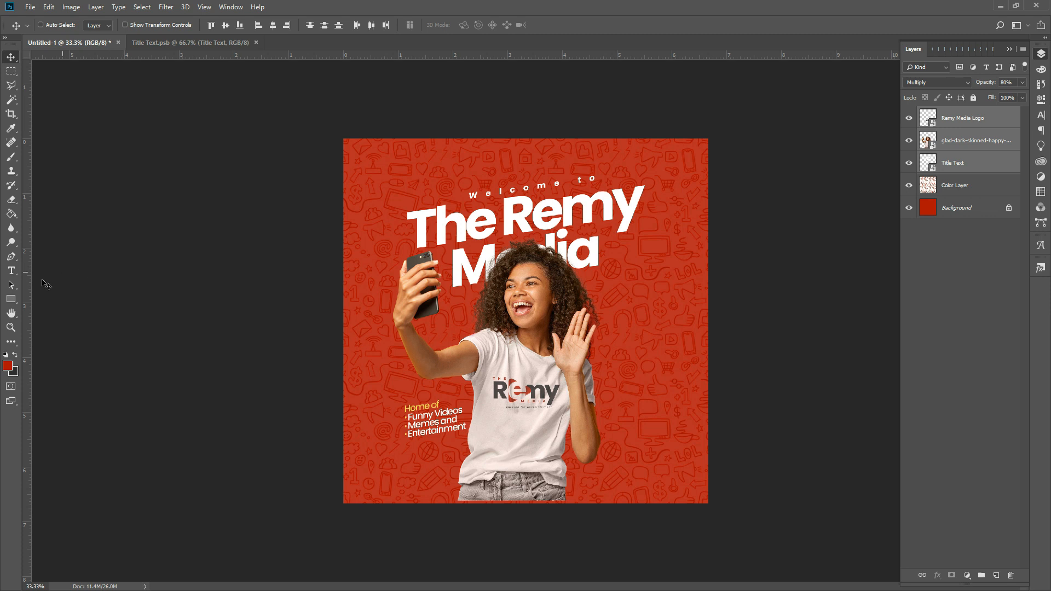
{"action": "left_click", "coordinate": [11, 299]}
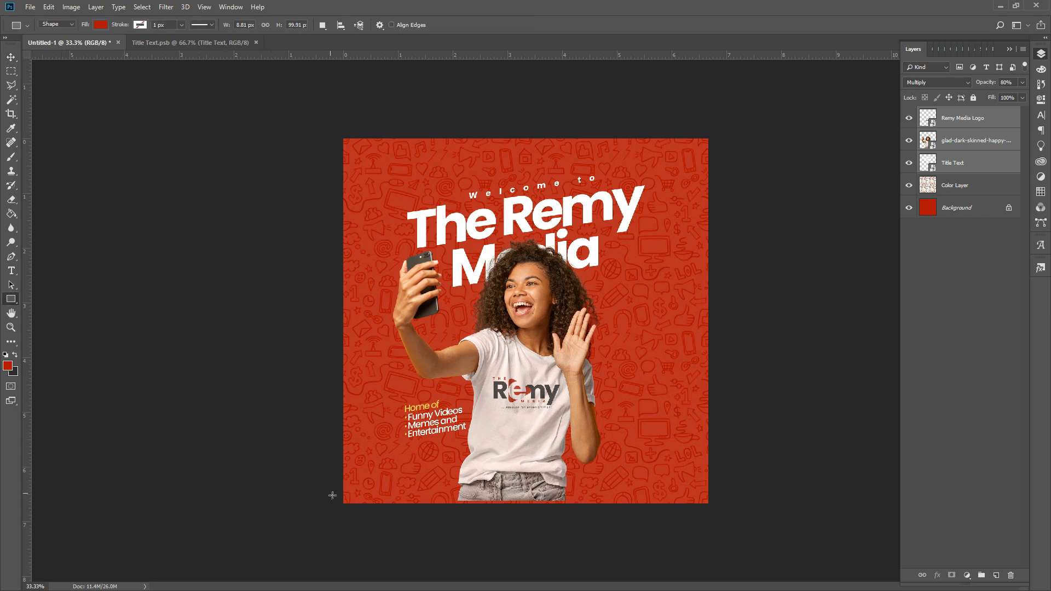
- Draw a bar along the poster's bottom edge, stretched to full width and made taller
{"action": "left_click_drag", "start_coordinate": [343, 504], "coordinate": [702, 487]}
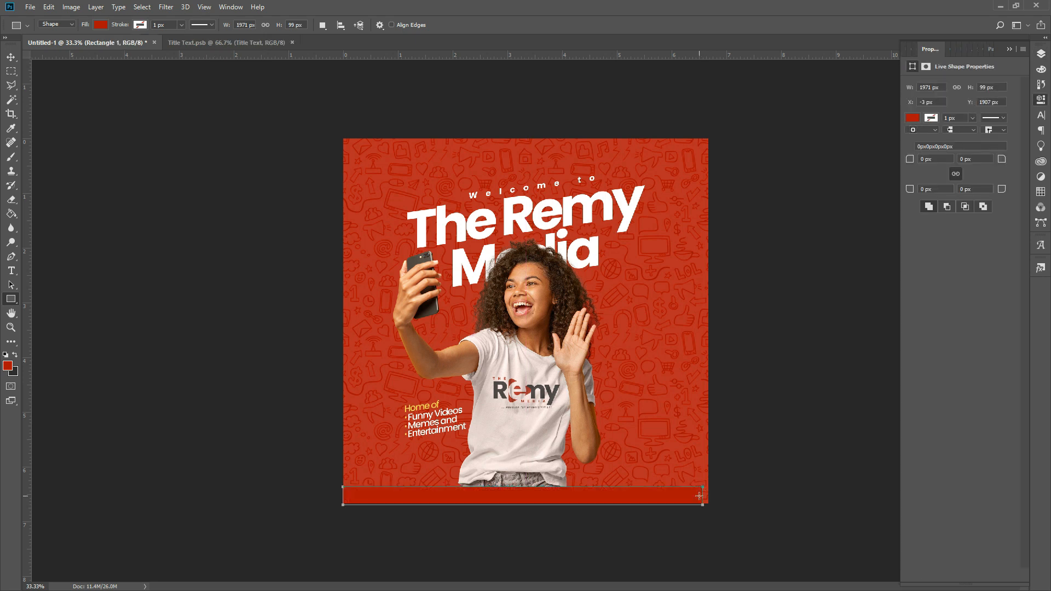
{"action": "key", "text": "ctrl+t"}
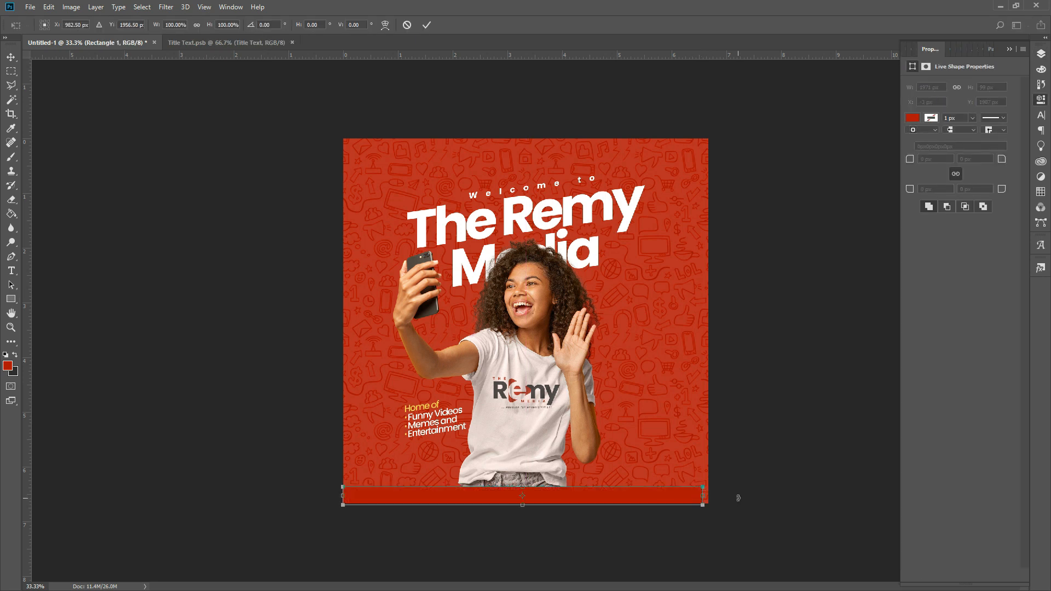
{"action": "left_click_drag", "start_coordinate": [703, 497], "coordinate": [709, 497]}
{"action": "left_click_drag", "start_coordinate": [523, 489], "coordinate": [525, 482]}
{"action": "key", "text": "Return"}
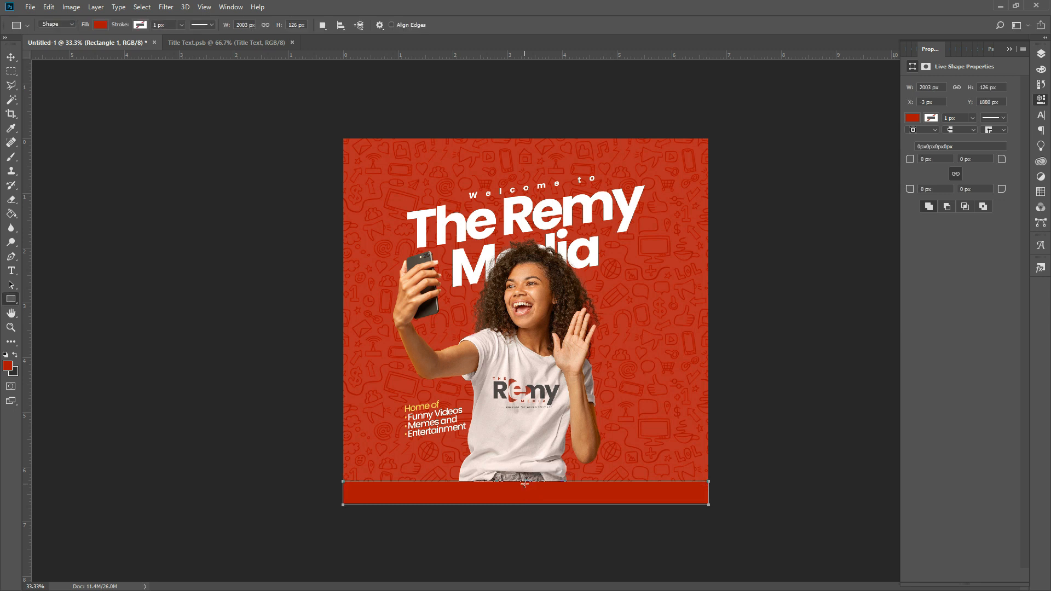
- Fill the footer bar with dark grey from the recently used colours
{"action": "left_click", "coordinate": [912, 118]}
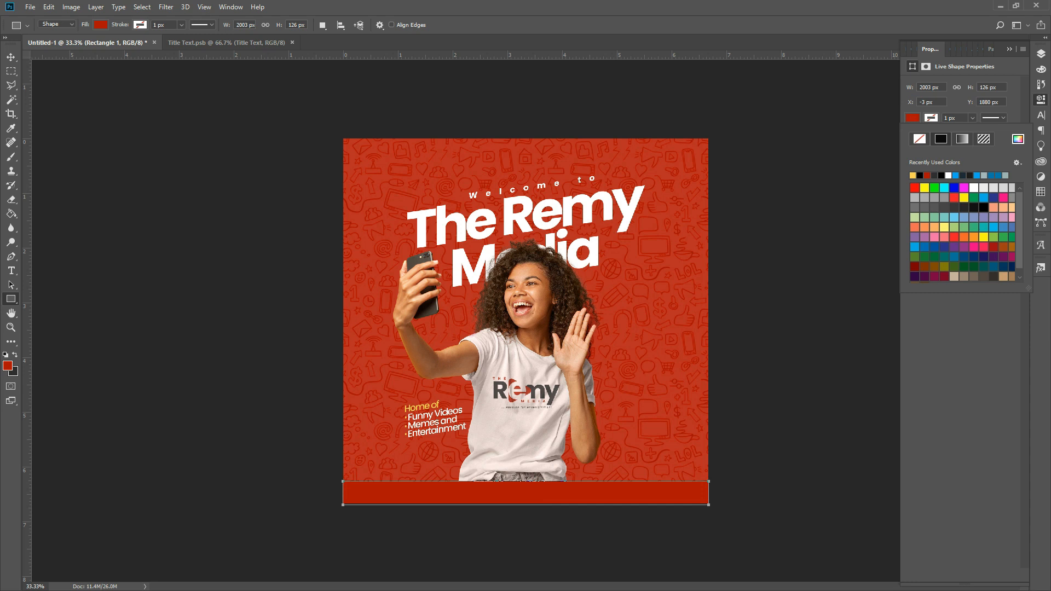
{"action": "left_click", "coordinate": [15, 354]}
{"action": "left_click", "coordinate": [15, 355]}
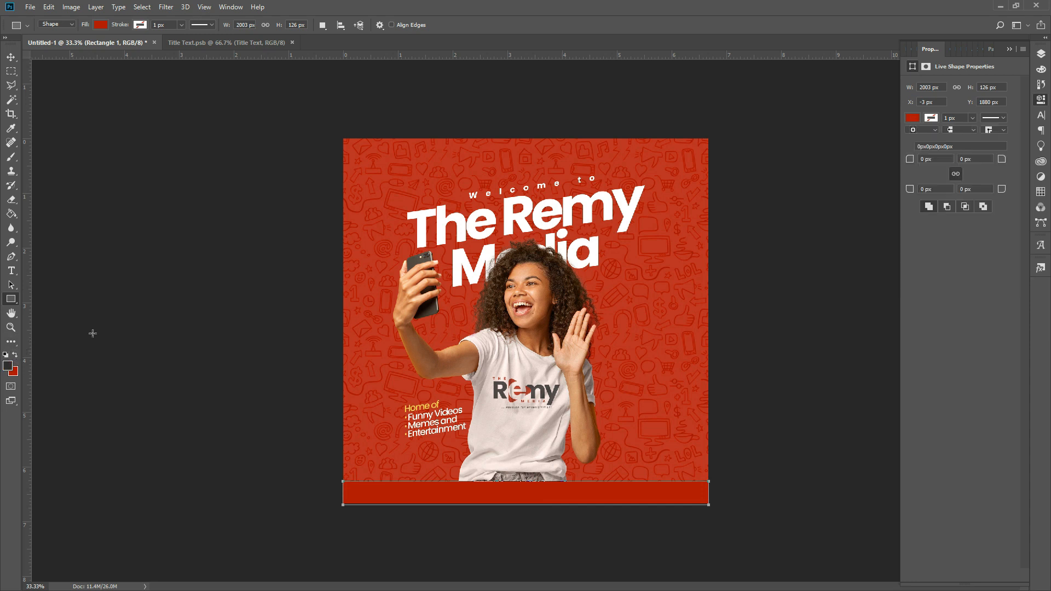
{"action": "left_click", "coordinate": [918, 120]}
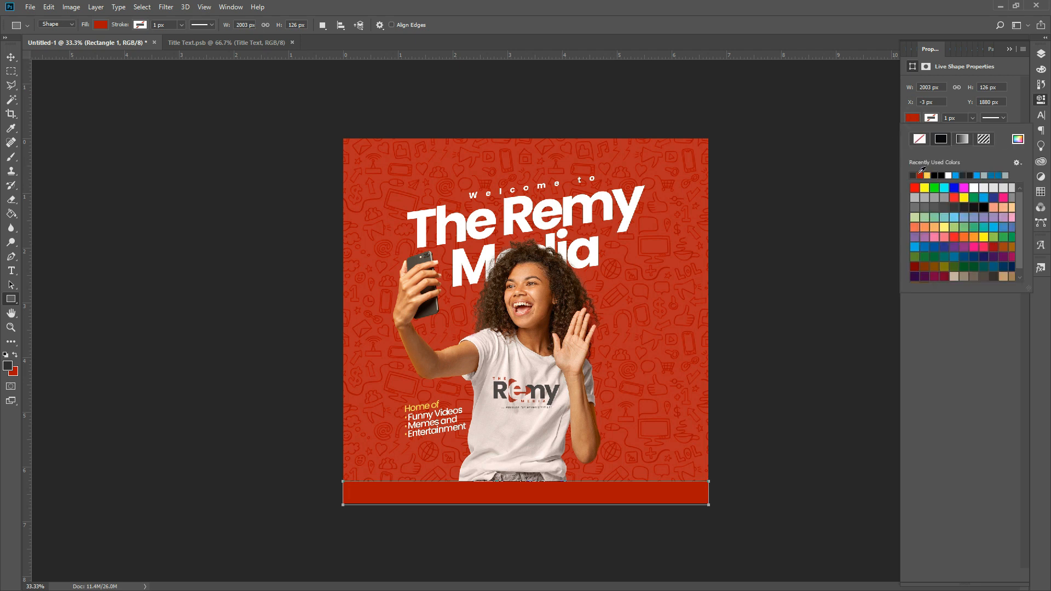
{"action": "left_click", "coordinate": [914, 175]}
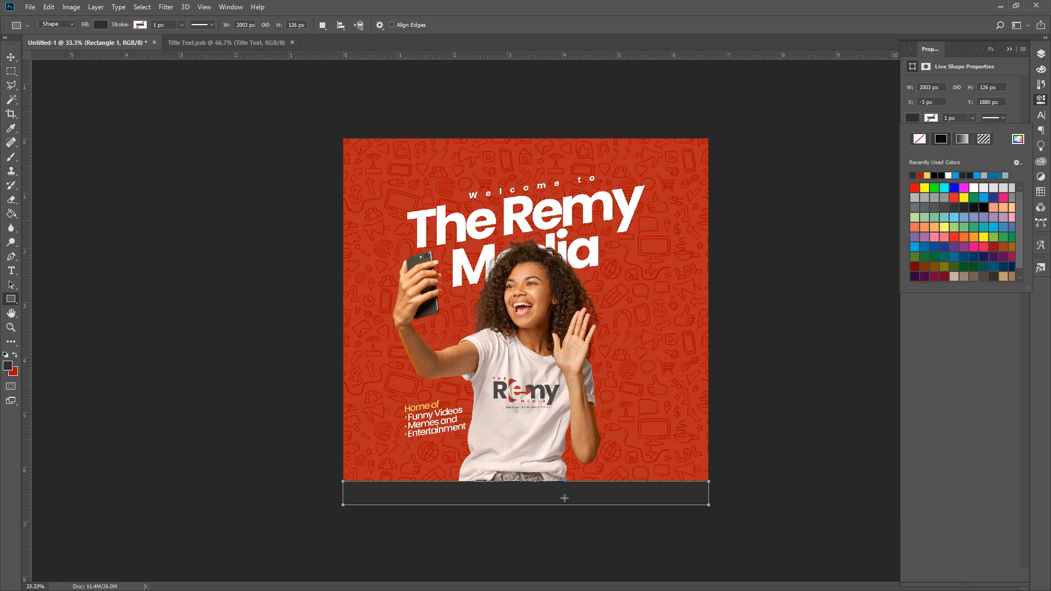
{"action": "key", "text": "v"}
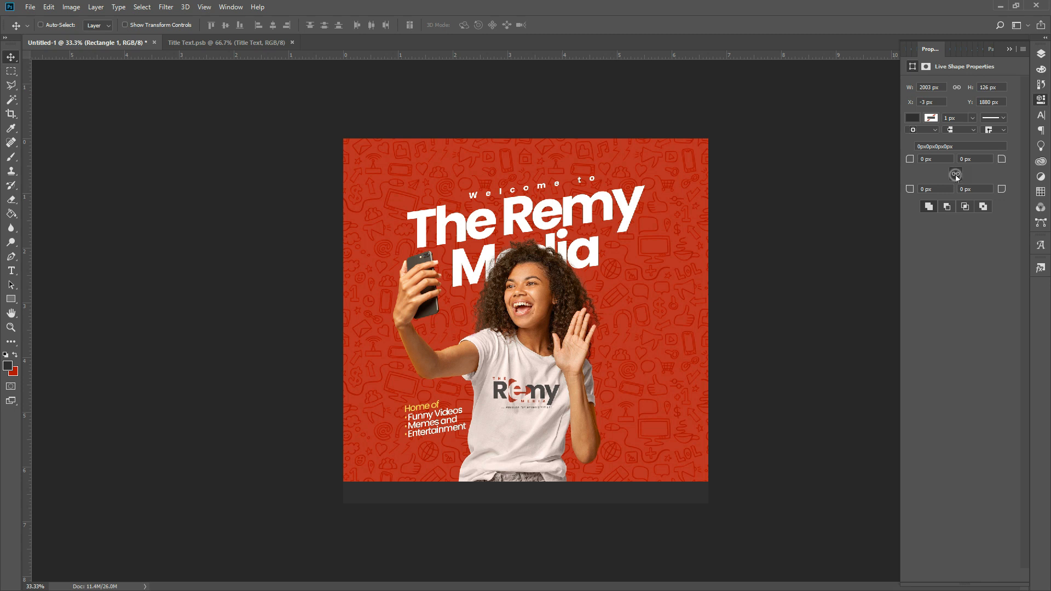
{"action": "left_click", "coordinate": [947, 159]}
- Set the bar's top corner radii to 50 px as a first try
{"action": "type", "text": "40"}
{"action": "key", "text": "Tab"}
{"action": "type", "text": "40"}
{"action": "left_click_drag", "start_coordinate": [938, 160], "coordinate": [894, 167]}
{"action": "type", "text": "50"}
{"action": "left_click_drag", "start_coordinate": [978, 159], "coordinate": [949, 168]}
{"action": "type", "text": "50"}
{"action": "key", "text": "Return"}
- Change the top-left and top-right corner radii to 100 px each
{"action": "left_click_drag", "start_coordinate": [936, 161], "coordinate": [918, 159]}
{"action": "type", "text": "100"}
{"action": "key", "text": "Return"}
{"action": "left_click_drag", "start_coordinate": [988, 159], "coordinate": [960, 159]}
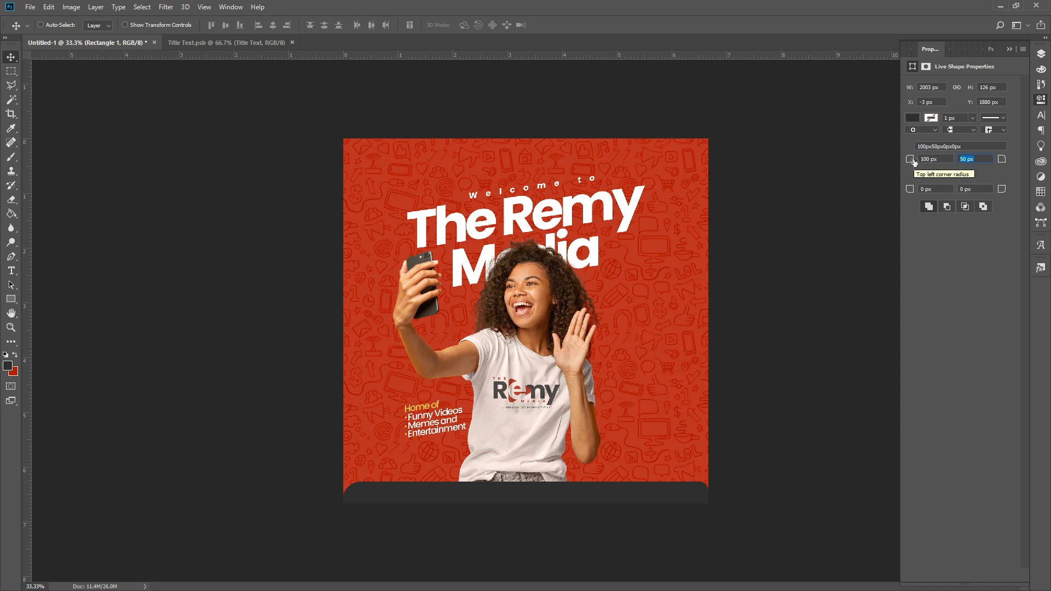
{"action": "type", "text": "1"}
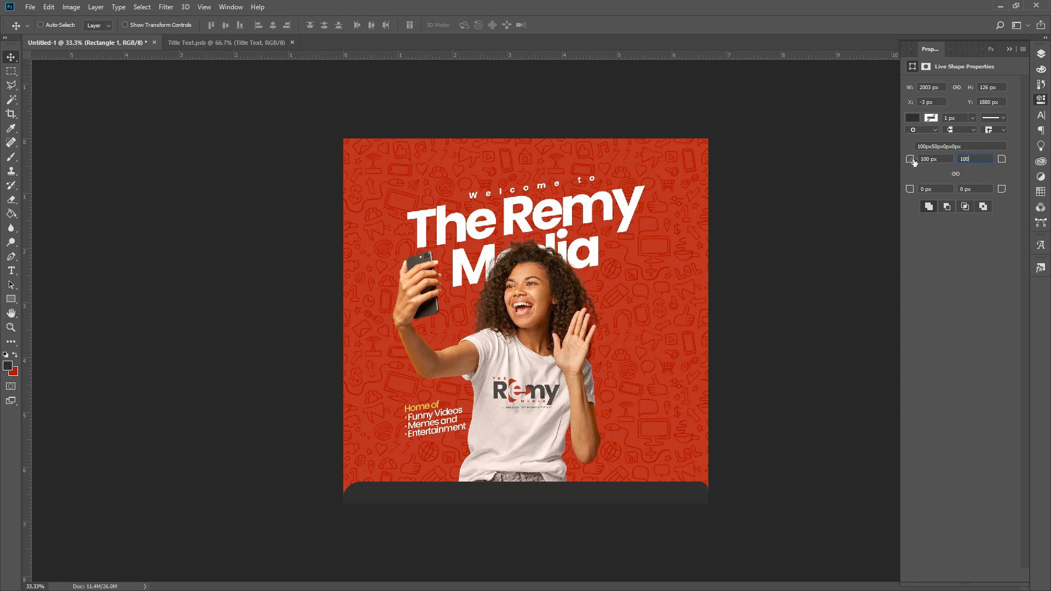
{"action": "type", "text": "00"}
{"action": "key", "text": "Return"}
{"action": "key", "text": "Up"}
{"action": "key", "text": "Up"}
{"action": "key", "text": "Up"}
{"action": "key", "text": "Up"}
{"action": "key", "text": "Up"}
{"action": "key", "text": "Up"}
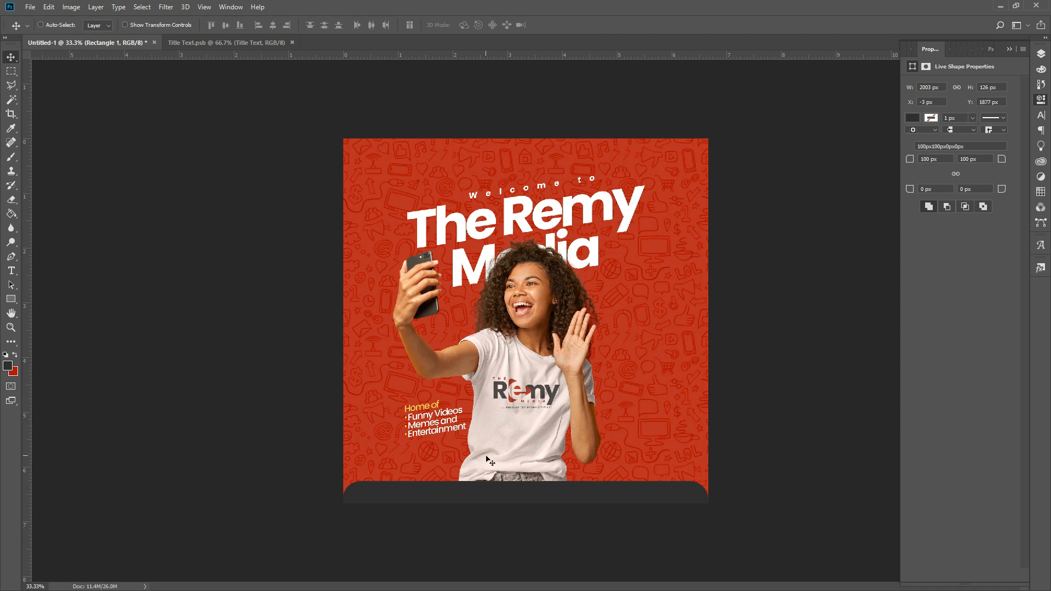
{"action": "key", "text": "Down"}
{"action": "key", "text": "Down"}
{"action": "key", "text": "Down"}
{"action": "key", "text": "Down"}
{"action": "key", "text": "Down"}
{"action": "key", "text": "Down"}
{"action": "left_click", "coordinate": [11, 271]}
- Zoom in on the footer and type '#passionforentertainment' as a new text layer
{"action": "left_click", "coordinate": [13, 328]}
{"action": "left_click", "coordinate": [523, 492]}
{"action": "scroll", "coordinate": [521, 538], "scroll_direction": "down", "scroll_amount": 2}
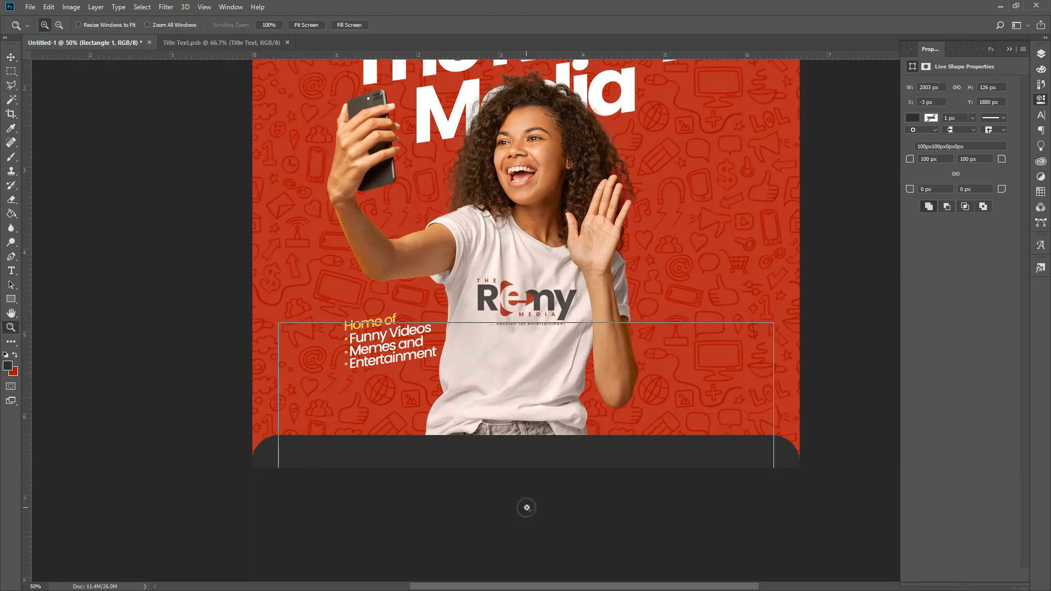
{"action": "left_click", "coordinate": [526, 507]}
{"action": "left_click", "coordinate": [1040, 100]}
{"action": "key", "text": "t"}
{"action": "left_click", "coordinate": [230, 339]}
{"action": "type", "text": "#passion"}
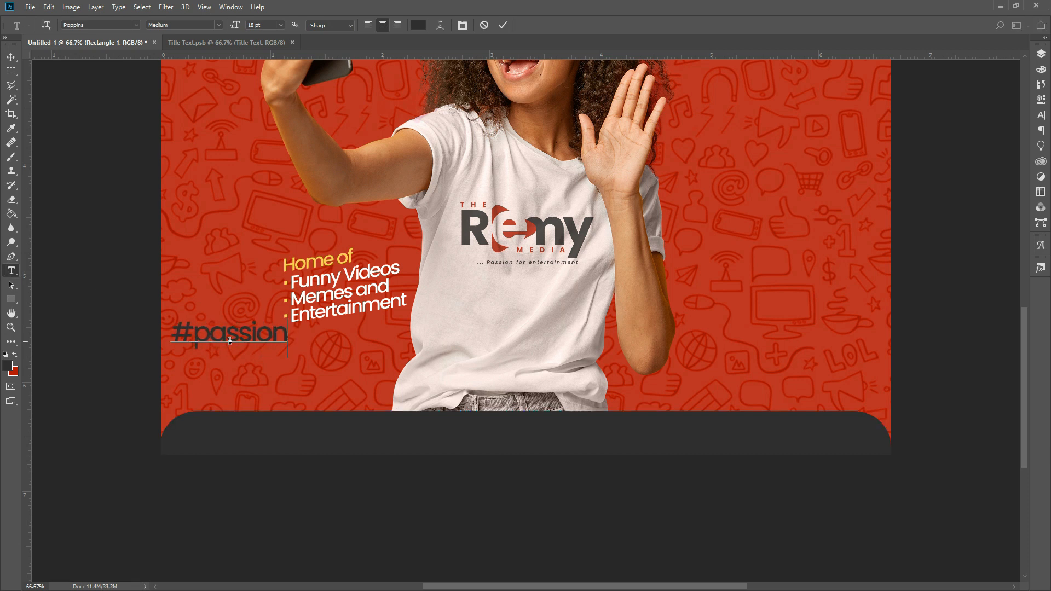
{"action": "type", "text": "forentertainment"}
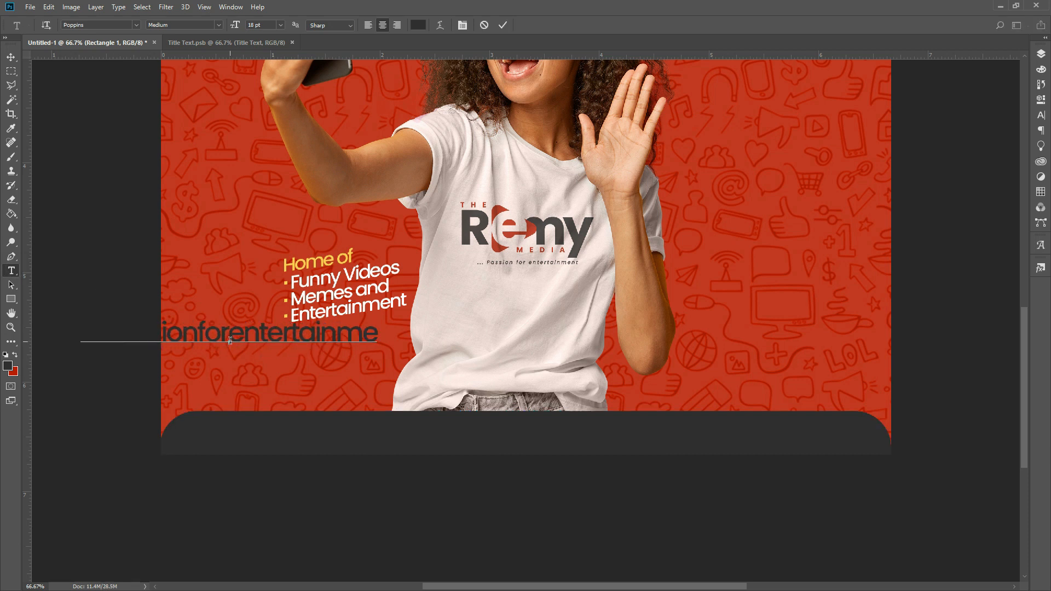
- Make the hashtag white (#fff) at 10 pt and move it into the dark footer
{"action": "key", "text": "ctrl+a"}
{"action": "left_click", "coordinate": [418, 25]}
{"action": "type", "text": "fff"}
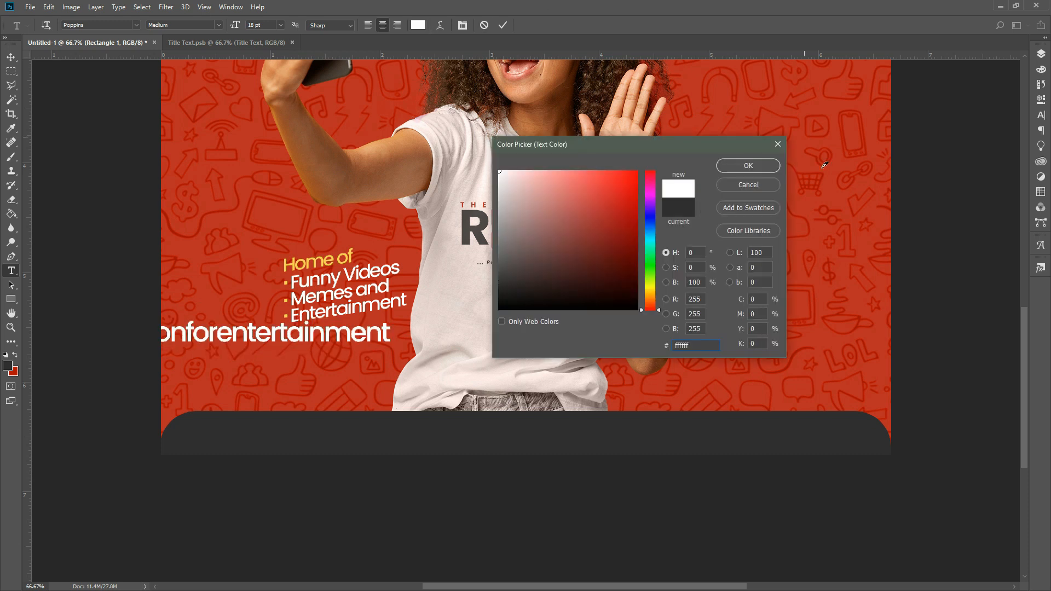
{"action": "left_click", "coordinate": [755, 166]}
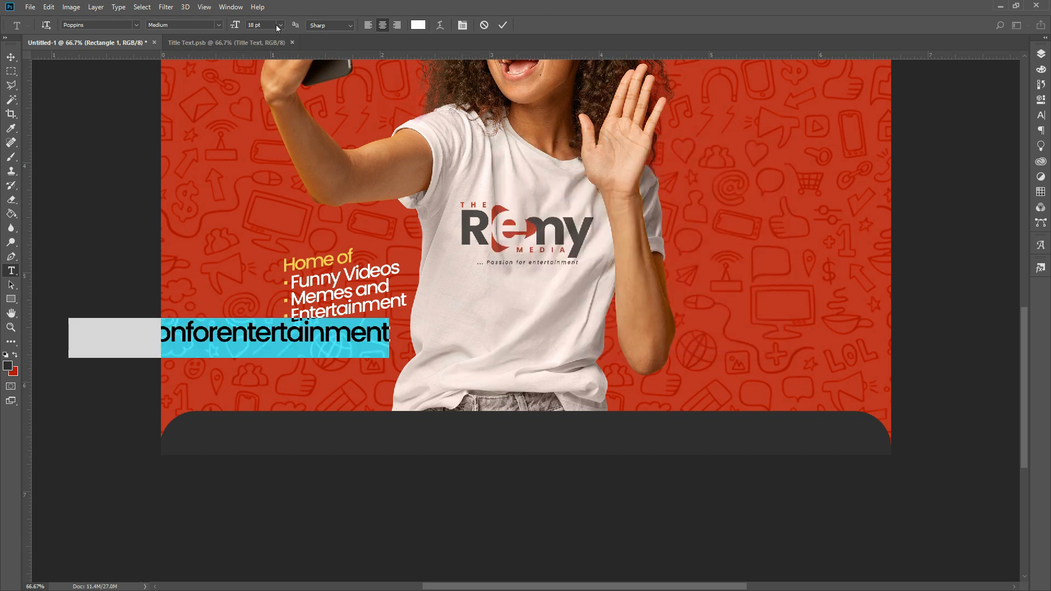
{"action": "left_click", "coordinate": [268, 26]}
{"action": "key", "text": "Return"}
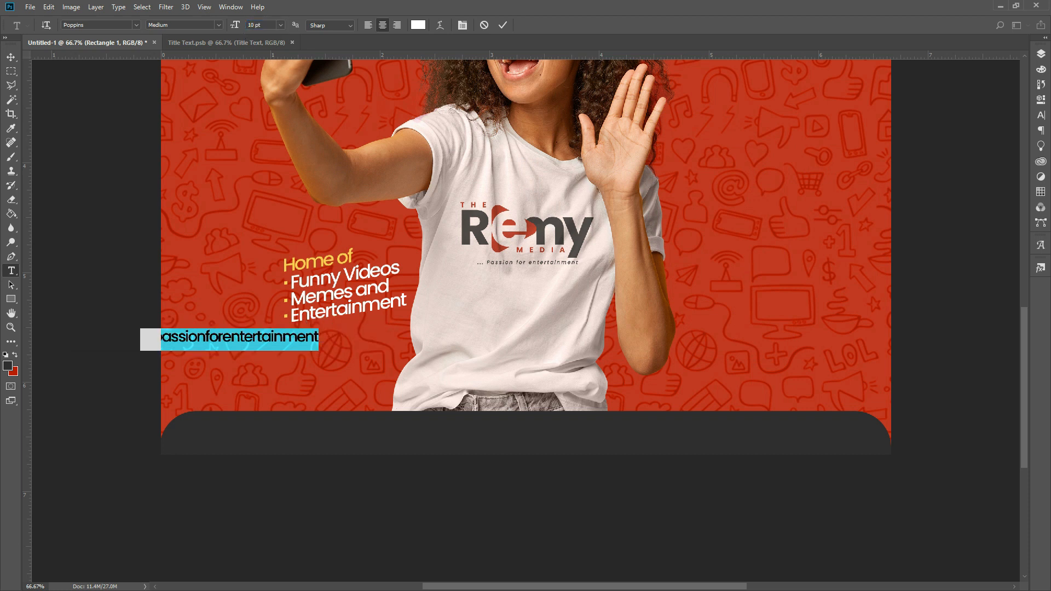
{"action": "left_click", "coordinate": [503, 24]}
{"action": "left_click", "coordinate": [11, 57]}
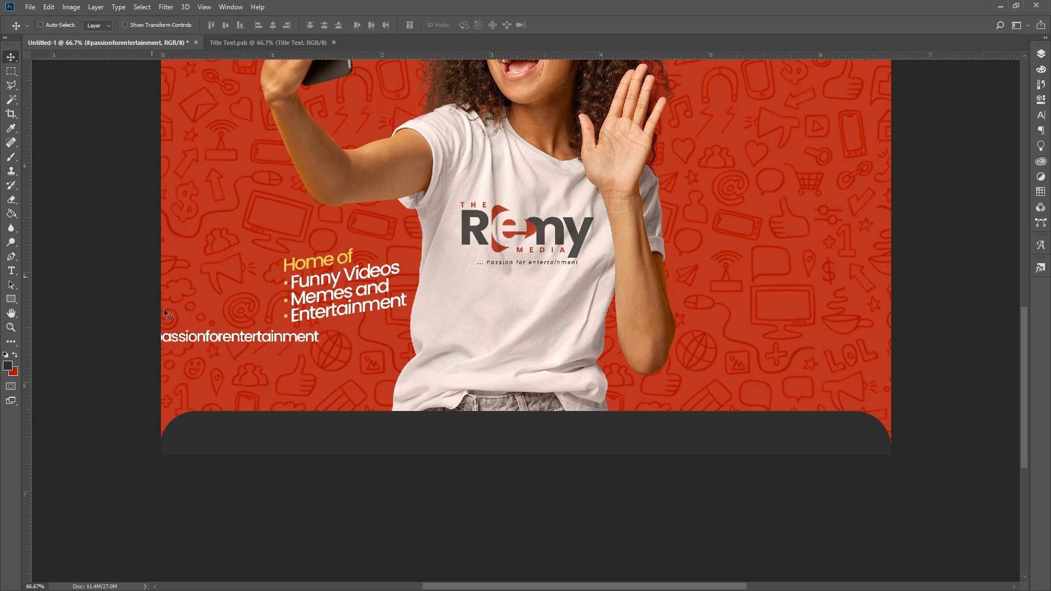
{"action": "left_click_drag", "start_coordinate": [206, 345], "coordinate": [276, 438]}
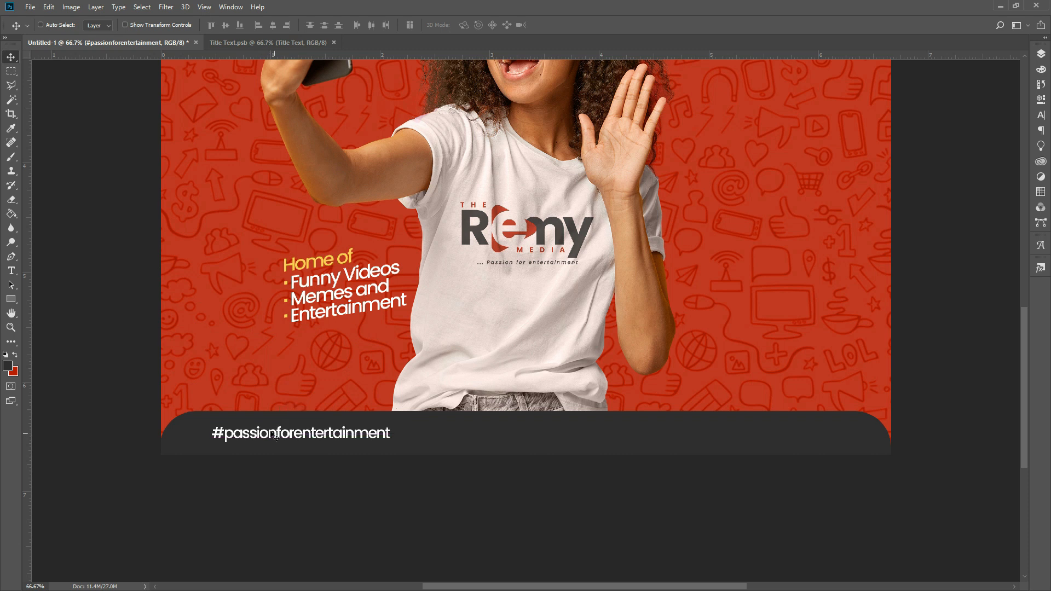
- Set the hashtag to Regular weight and drag a copy to the right side of the footer
{"action": "key", "text": "t"}
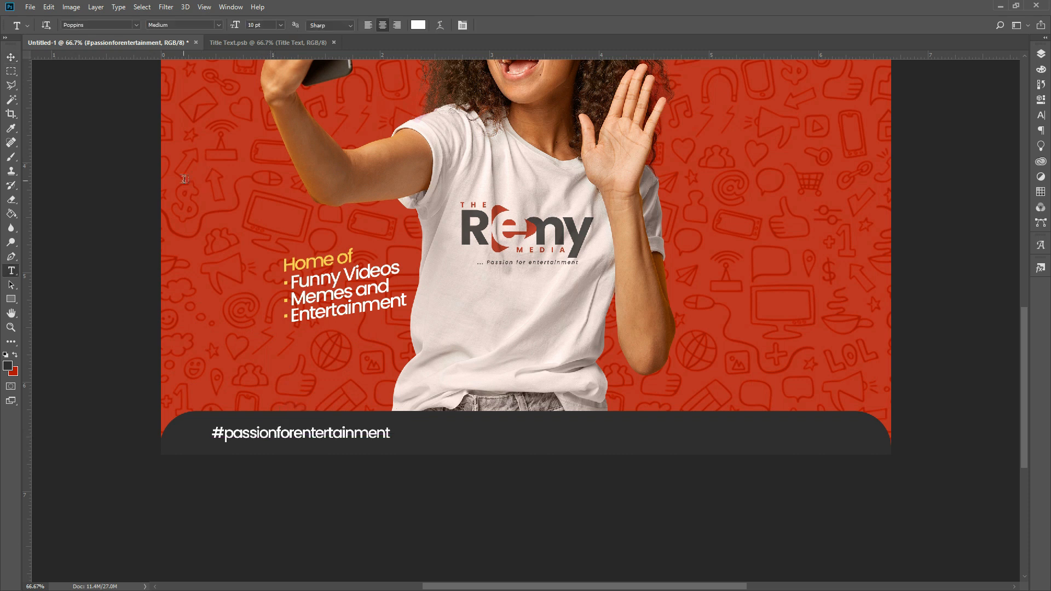
{"action": "left_click", "coordinate": [217, 25]}
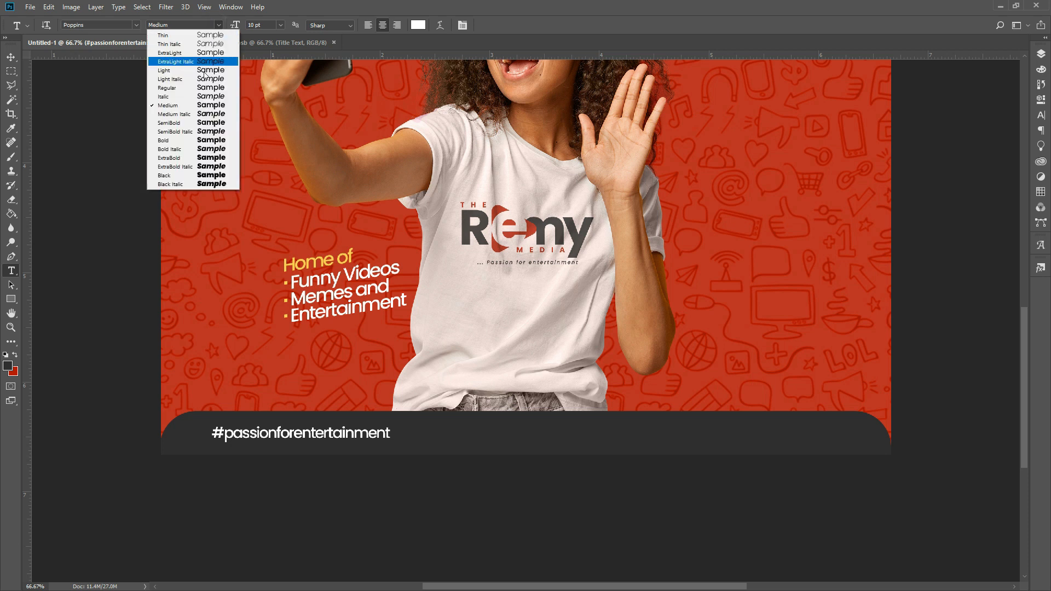
{"action": "left_click", "coordinate": [200, 91]}
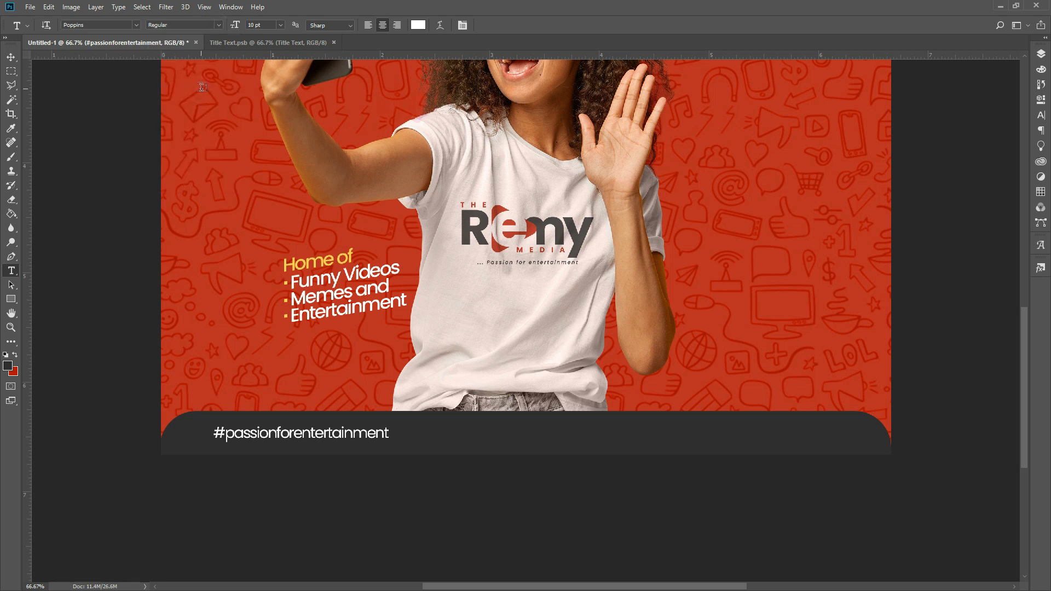
{"action": "left_click", "coordinate": [11, 56]}
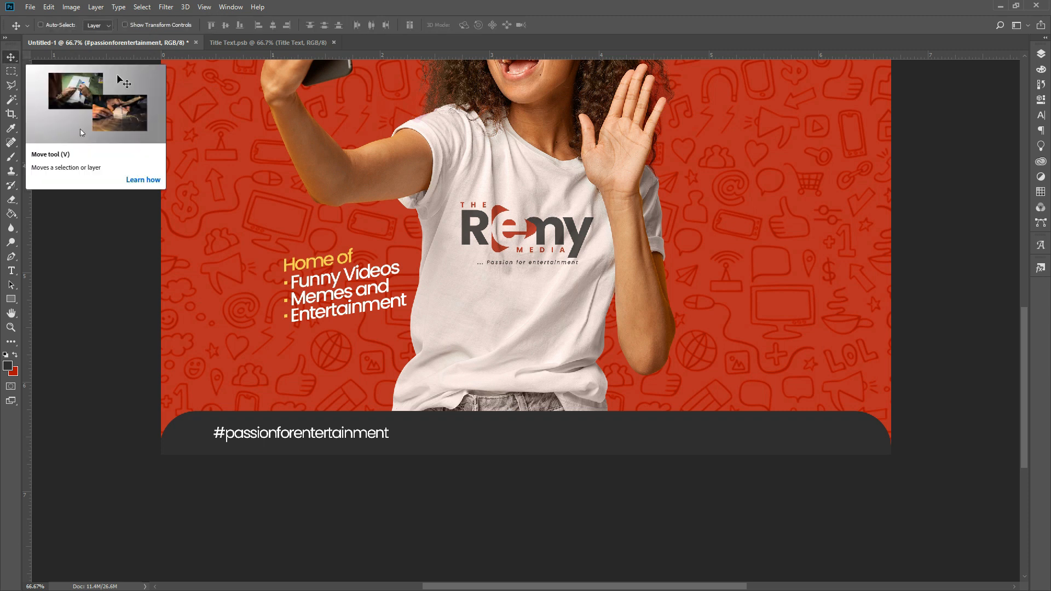
{"action": "left_click_drag", "start_coordinate": [322, 441], "coordinate": [577, 439]}
{"action": "key", "text": "t"}
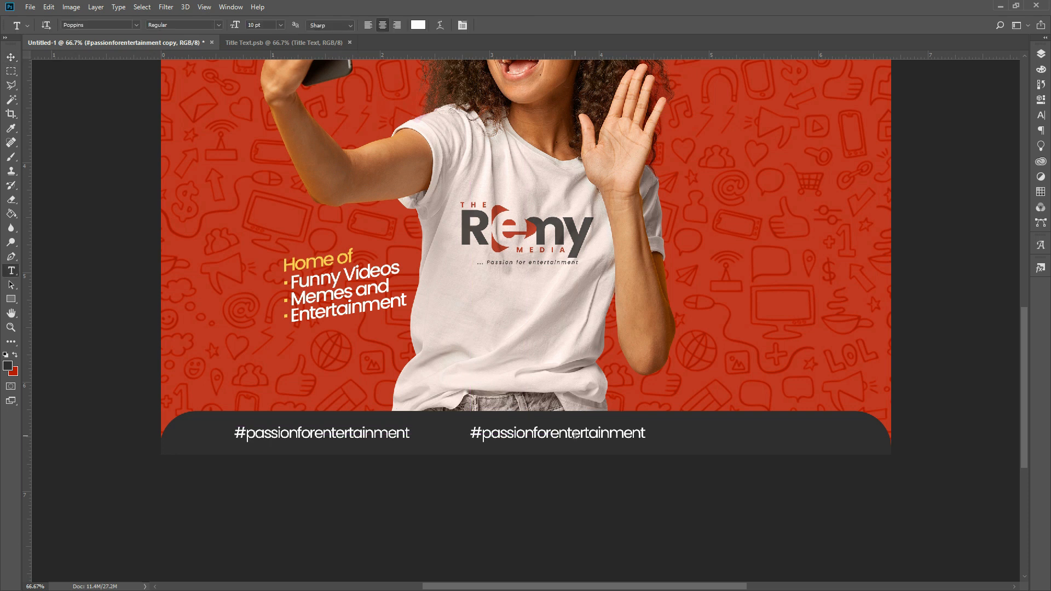
{"action": "left_click", "coordinate": [558, 435]}
- Retype the hashtag copy as the WhatsApp phone number and nudge it left
{"action": "type", "text": "a"}
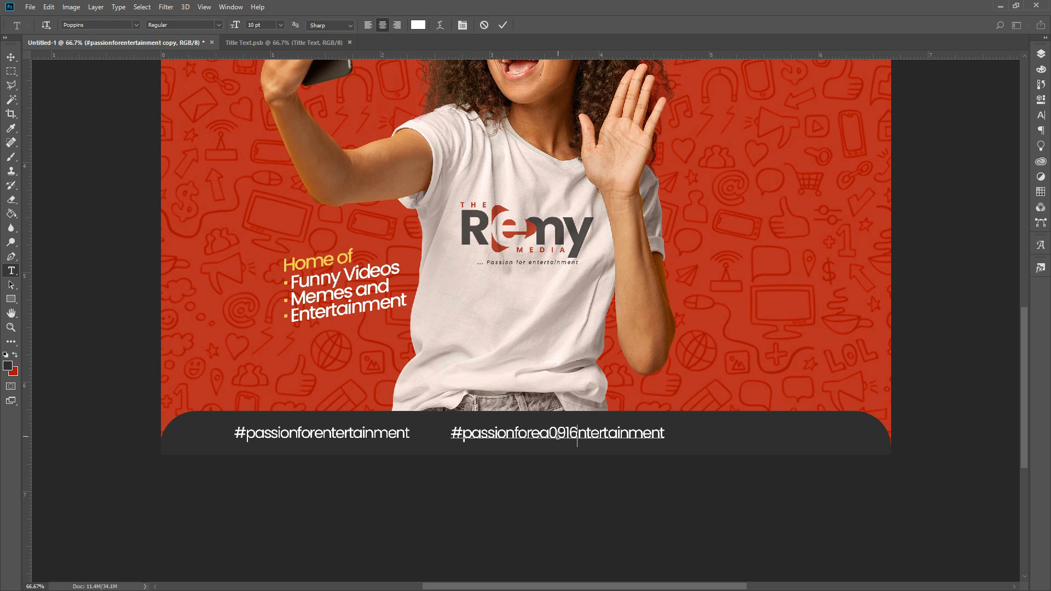
{"action": "key", "text": "Delete"}
{"action": "key", "text": "Delete"}
{"action": "key", "text": "Delete"}
{"action": "key", "text": "Delete"}
{"action": "key", "text": "Delete"}
{"action": "key", "text": "Delete"}
{"action": "key", "text": "Delete"}
{"action": "key", "text": "Delete"}
{"action": "key", "text": "Delete"}
{"action": "key", "text": "Delete"}
{"action": "key", "text": "Delete"}
{"action": "key", "text": "Delete"}
{"action": "left_click_drag", "start_coordinate": [563, 436], "coordinate": [457, 437]}
{"action": "key", "text": "BackSpace"}
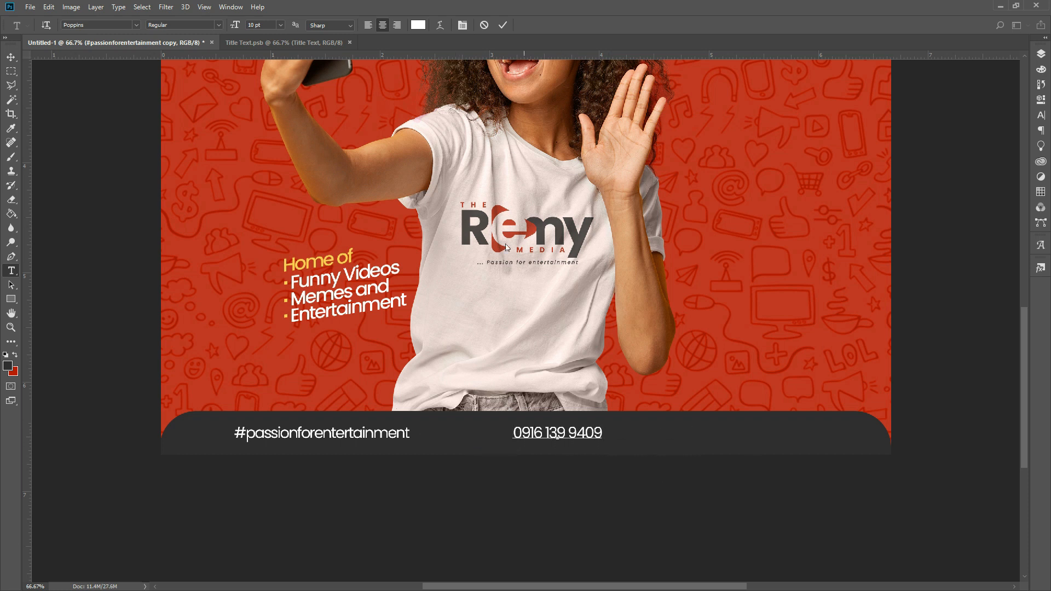
{"action": "left_click", "coordinate": [503, 25]}
{"action": "key", "text": "v"}
{"action": "key", "text": "shift+Left"}
{"action": "key", "text": "shift+Left"}
{"action": "key", "text": "shift+Left"}
{"action": "key", "text": "shift+Left"}
{"action": "key", "text": "shift+Left"}
{"action": "key", "text": "shift+Left"}
{"action": "key", "text": "shift+Left"}
{"action": "key", "text": "shift+Left"}
{"action": "key", "text": "shift+Left"}
{"action": "key", "text": "shift+Left"}
{"action": "key", "text": "shift+Left"}
{"action": "key", "text": "shift+Left"}
{"action": "key", "text": "shift+Left"}
{"action": "key", "text": "shift+Left"}
{"action": "key", "text": "shift+Left"}
{"action": "key", "text": "shift+Left"}
{"action": "key", "text": "shift+Left"}
{"action": "key", "text": "j"}
{"action": "key", "text": "v"}
{"action": "key", "text": "shift+Left"}
{"action": "key", "text": "shift+Left"}
- Duplicate the phone number, move the copy right and retype it as the Instagram handle
{"action": "key", "text": "ctrl+j"}
{"action": "key", "text": "shift+Right"}
{"action": "key", "text": "shift+Right"}
{"action": "key", "text": "shift+Right"}
{"action": "key", "text": "shift+Right"}
{"action": "key", "text": "shift+Right"}
{"action": "key", "text": "shift+Right"}
{"action": "key", "text": "shift+Right"}
{"action": "key", "text": "shift+Right"}
{"action": "key", "text": "shift+Right"}
{"action": "key", "text": "shift+Right"}
{"action": "key", "text": "shift+Right"}
{"action": "key", "text": "shift+Right"}
{"action": "key", "text": "shift+Right"}
{"action": "key", "text": "shift+Right"}
{"action": "key", "text": "shift+Right"}
{"action": "key", "text": "shift+Right"}
{"action": "key", "text": "shift+Right"}
{"action": "key", "text": "shift+Right"}
{"action": "key", "text": "shift+Right"}
{"action": "key", "text": "shift+Right"}
{"action": "key", "text": "shift+Right"}
{"action": "key", "text": "shift+Right"}
{"action": "key", "text": "shift+Right"}
{"action": "key", "text": "shift+Right"}
{"action": "left_click_drag", "start_coordinate": [587, 435], "coordinate": [622, 436]}
{"action": "key", "text": "t"}
{"action": "left_click", "coordinate": [612, 434]}
{"action": "key", "text": "ctrl+a"}
{"action": "type", "text": "remy_media"}
{"action": "left_click", "coordinate": [502, 26]}
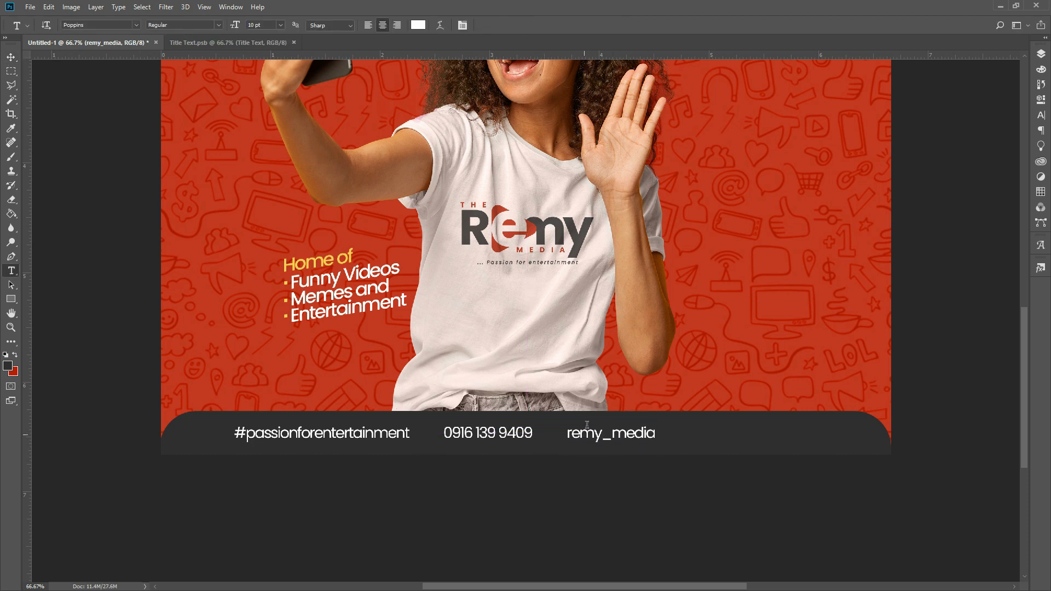
- Place the WhatsApp image as an embedded file, redoing a squeezed first attempt
{"action": "left_click", "coordinate": [30, 7]}
{"action": "left_click", "coordinate": [60, 225]}
{"action": "double_click", "coordinate": [542, 89]}
{"action": "left_click", "coordinate": [181, 25]}
{"action": "type", "text": "2"}
{"action": "left_click", "coordinate": [363, 24]}
{"action": "left_click", "coordinate": [30, 8]}
{"action": "left_click", "coordinate": [73, 217]}
{"action": "double_click", "coordinate": [542, 89]}
{"action": "left_click", "coordinate": [199, 25]}
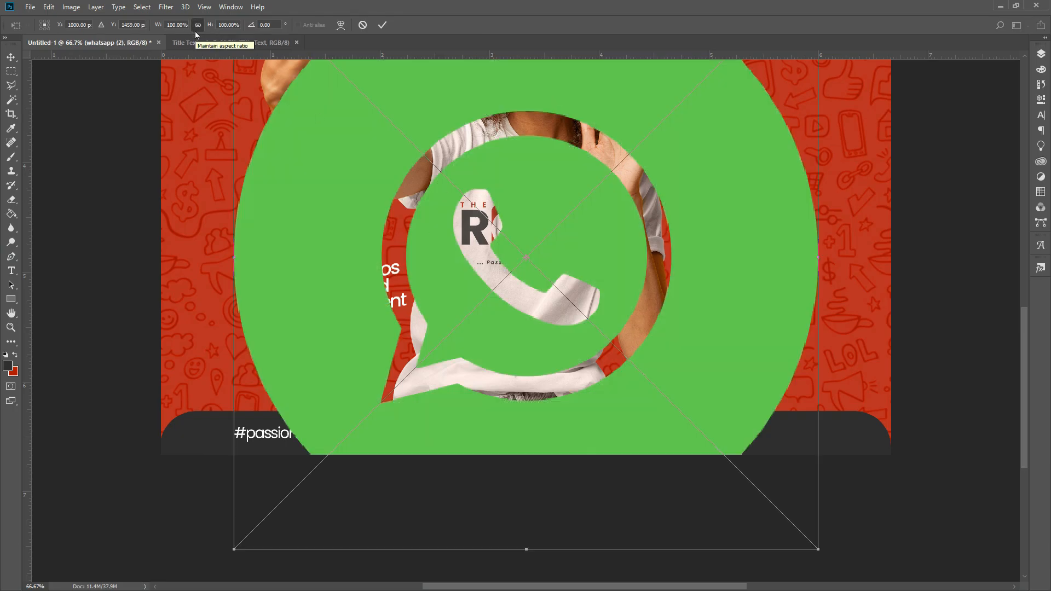
- Scale the WhatsApp icon to 2% and position it beside the phone number
{"action": "left_click", "coordinate": [160, 26]}
{"action": "type", "text": "2"}
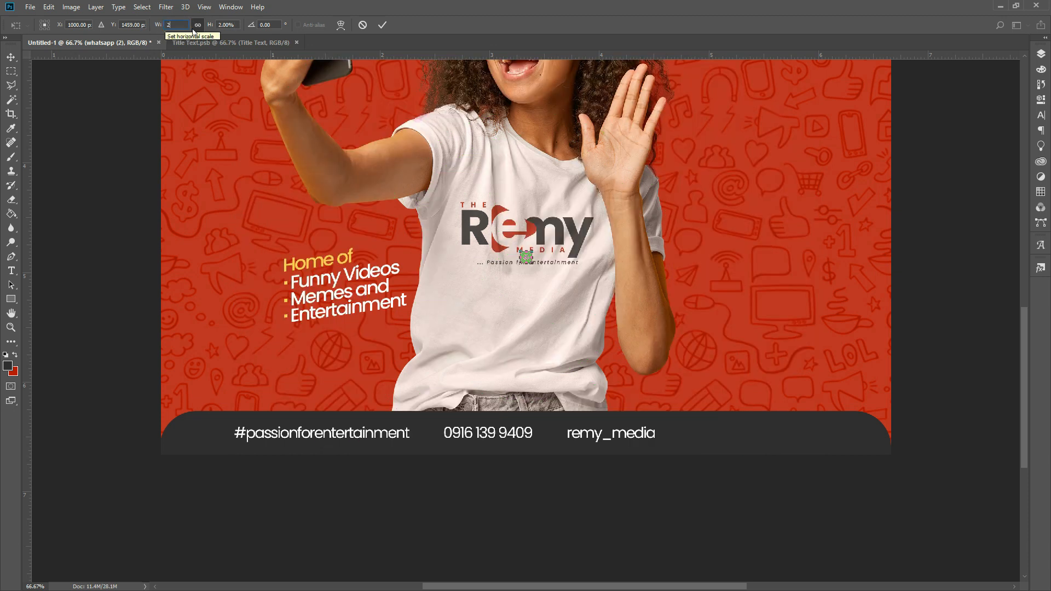
{"action": "key", "text": "Return"}
{"action": "left_click_drag", "start_coordinate": [635, 297], "coordinate": [541, 472]}
{"action": "left_click", "coordinate": [435, 433], "text": "ctrl"}
{"action": "key", "text": "Left"}
{"action": "key", "text": "Left"}
{"action": "key", "text": "Left"}
{"action": "key", "text": "Left"}
- Embed the Instagram icon at 2.5% scale and position it beside the handle
{"action": "left_click", "coordinate": [30, 9]}
{"action": "left_click", "coordinate": [89, 213]}
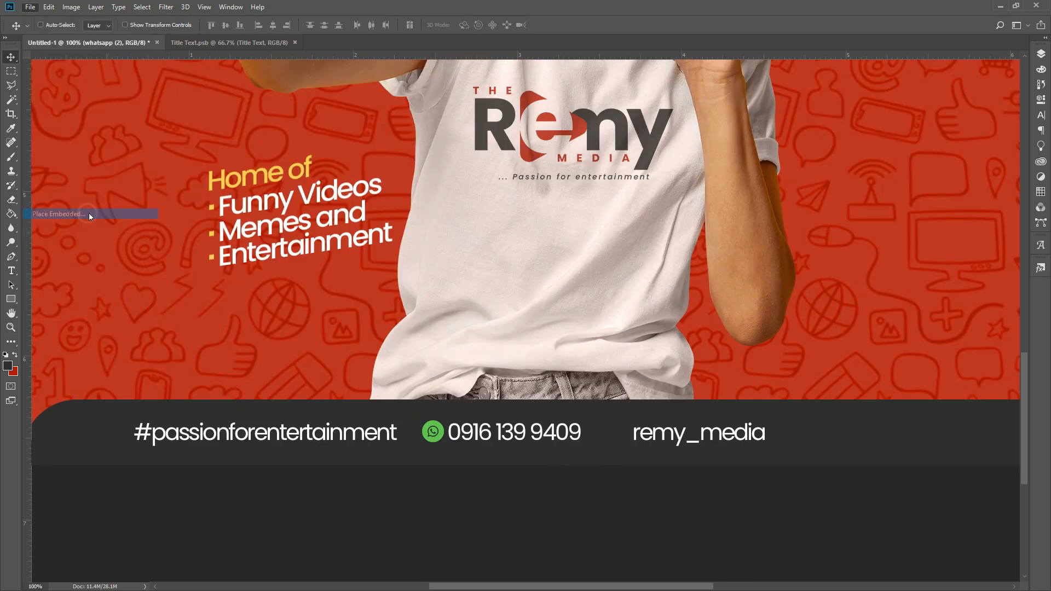
{"action": "double_click", "coordinate": [490, 319]}
{"action": "left_click", "coordinate": [198, 25]}
{"action": "left_click_drag", "start_coordinate": [187, 25], "coordinate": [162, 21]}
{"action": "type", "text": "2.5"}
{"action": "key", "text": "Return"}
{"action": "left_click_drag", "start_coordinate": [531, 265], "coordinate": [629, 433]}
{"action": "key", "text": "Left"}
{"action": "key", "text": "Left"}
{"action": "key", "text": "Left"}
{"action": "key", "text": "Left"}
{"action": "key", "text": "Left"}
{"action": "key", "text": "Left"}
{"action": "key", "text": "Left"}
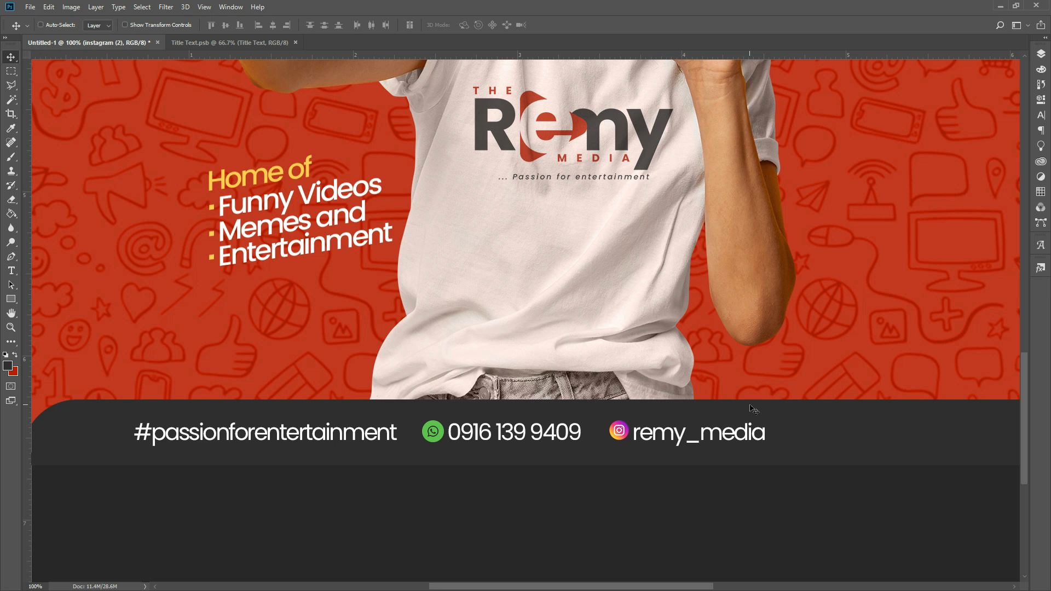
{"action": "left_click", "coordinate": [1036, 56]}
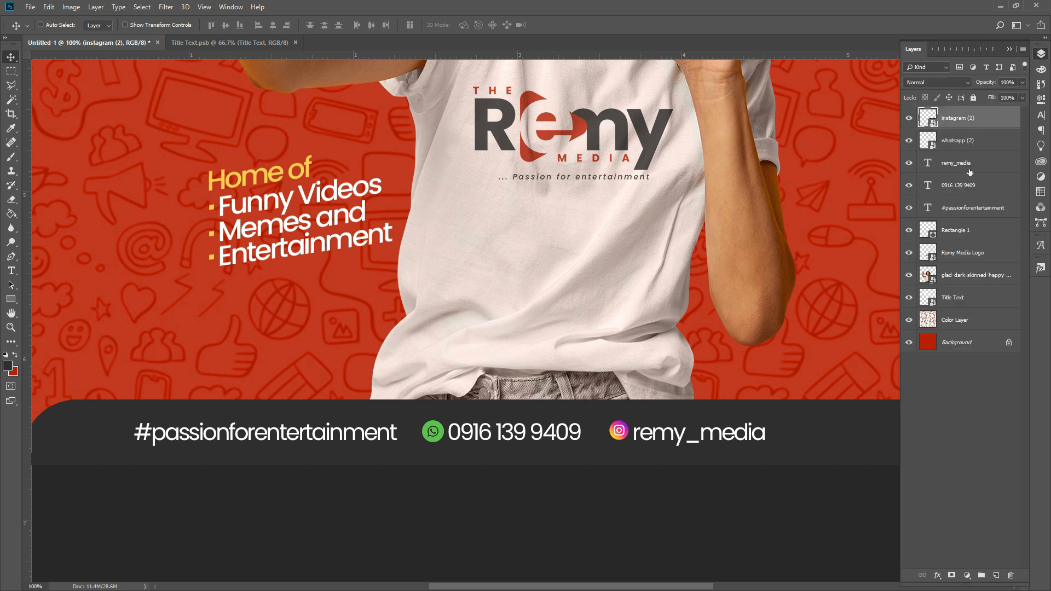
- Shift the handle and Instagram icon left, then group all five footer contact layers
{"action": "left_click", "coordinate": [970, 171], "text": "ctrl"}
{"action": "key", "text": "Left"}
{"action": "key", "text": "Left"}
{"action": "key", "text": "Left"}
{"action": "key", "text": "Left"}
{"action": "key", "text": "Left"}
{"action": "key", "text": "Left"}
{"action": "key", "text": "Left"}
{"action": "key", "text": "Left"}
{"action": "key", "text": "Left"}
{"action": "key", "text": "Left"}
{"action": "key", "text": "Left"}
{"action": "key", "text": "Left"}
{"action": "key", "text": "Left"}
{"action": "key", "text": "Left"}
{"action": "key", "text": "Left"}
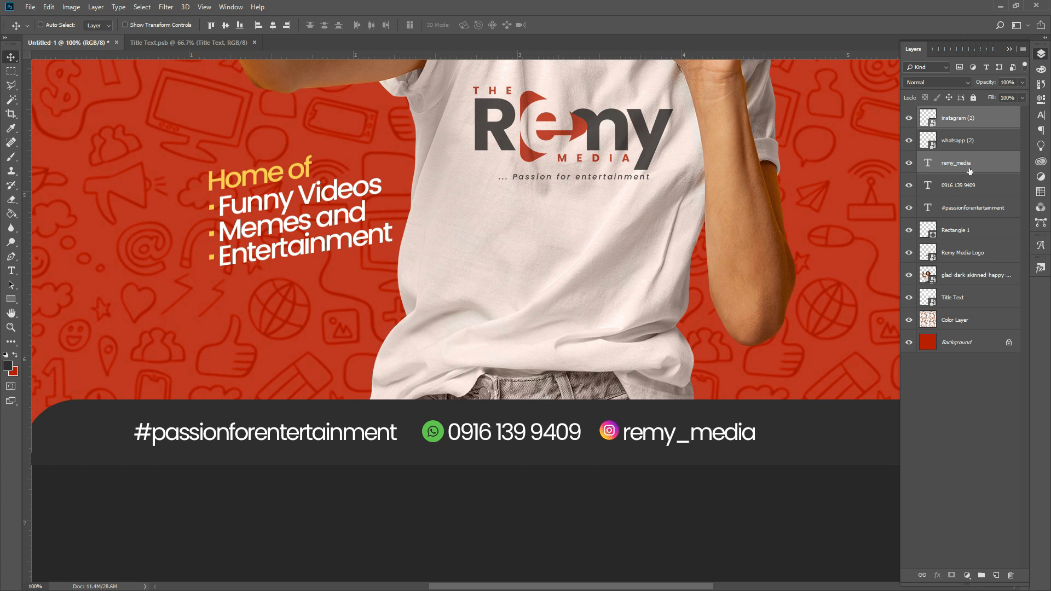
{"action": "left_click", "coordinate": [983, 145], "text": "ctrl"}
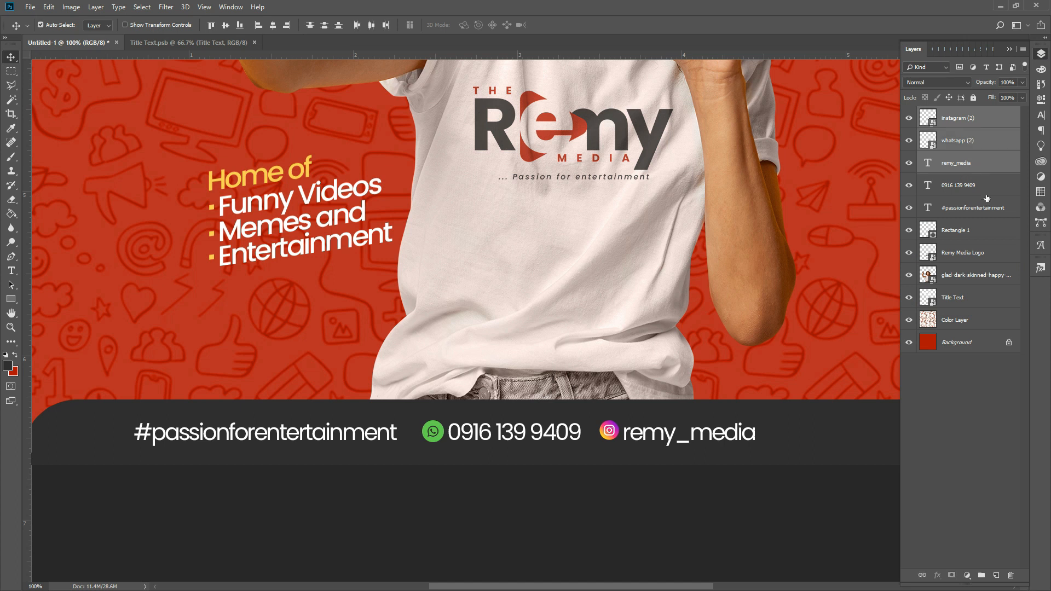
{"action": "left_click", "coordinate": [985, 191], "text": "ctrl"}
{"action": "left_click", "coordinate": [980, 209], "text": "ctrl"}
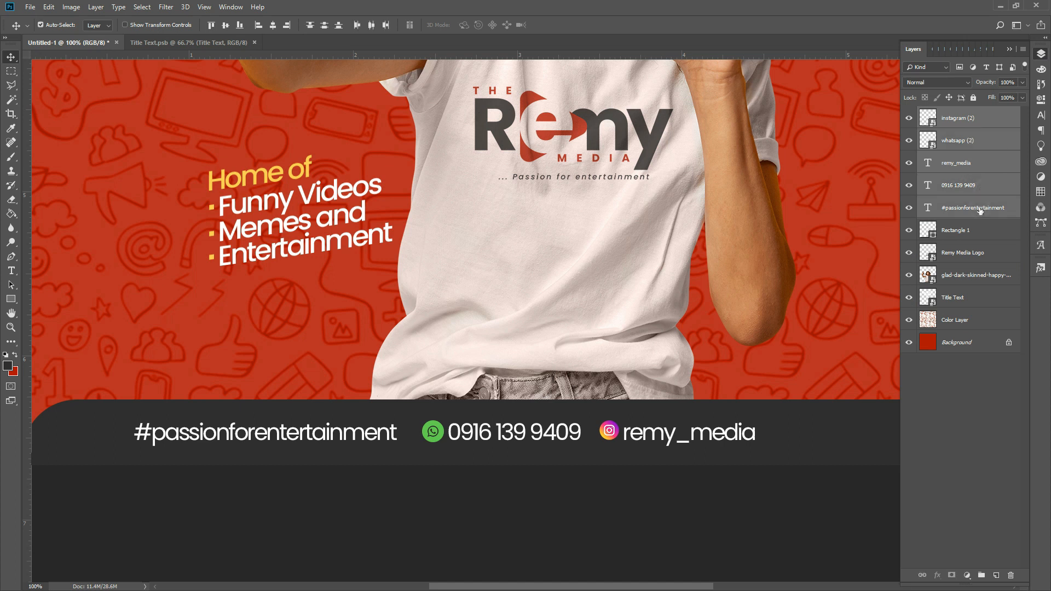
{"action": "key", "text": "ctrl+g"}
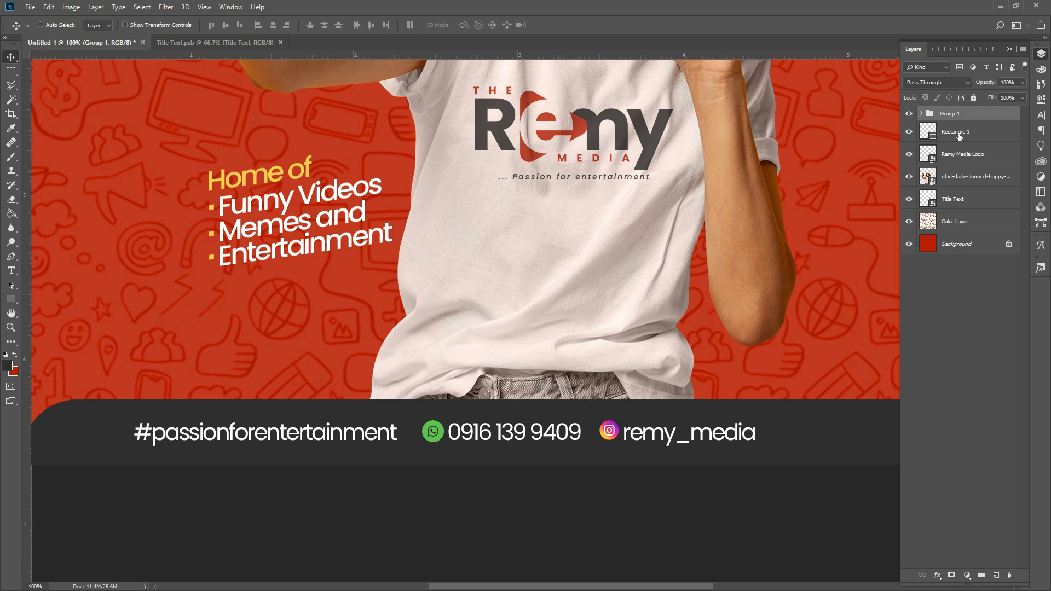
- Name the group 'Contact' and select the whole canvas
{"action": "double_click", "coordinate": [955, 116]}
{"action": "type", "text": "Contact"}
{"action": "key", "text": "Return"}
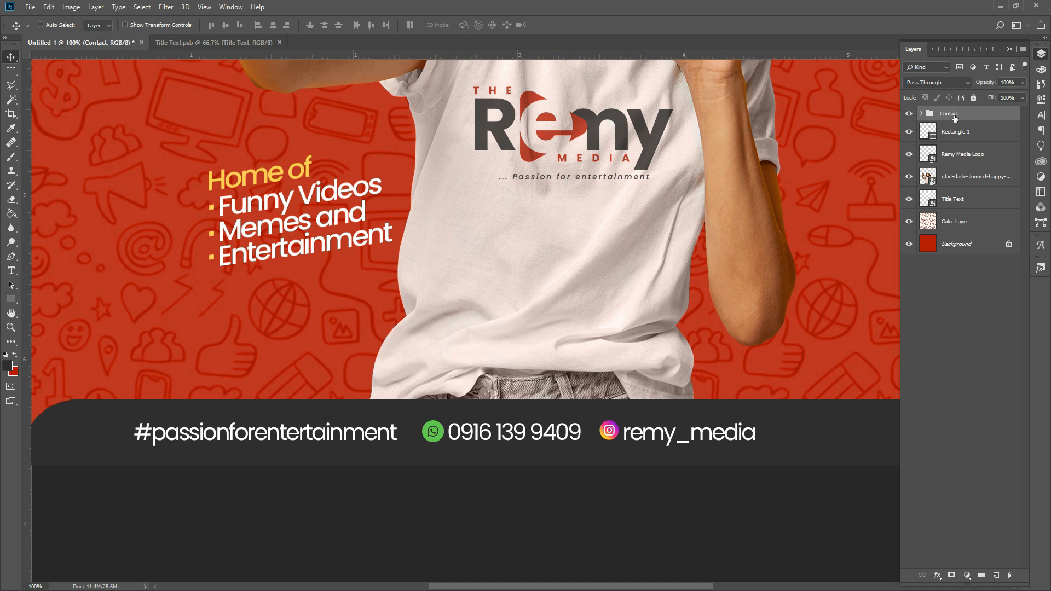
{"action": "key", "text": "a"}
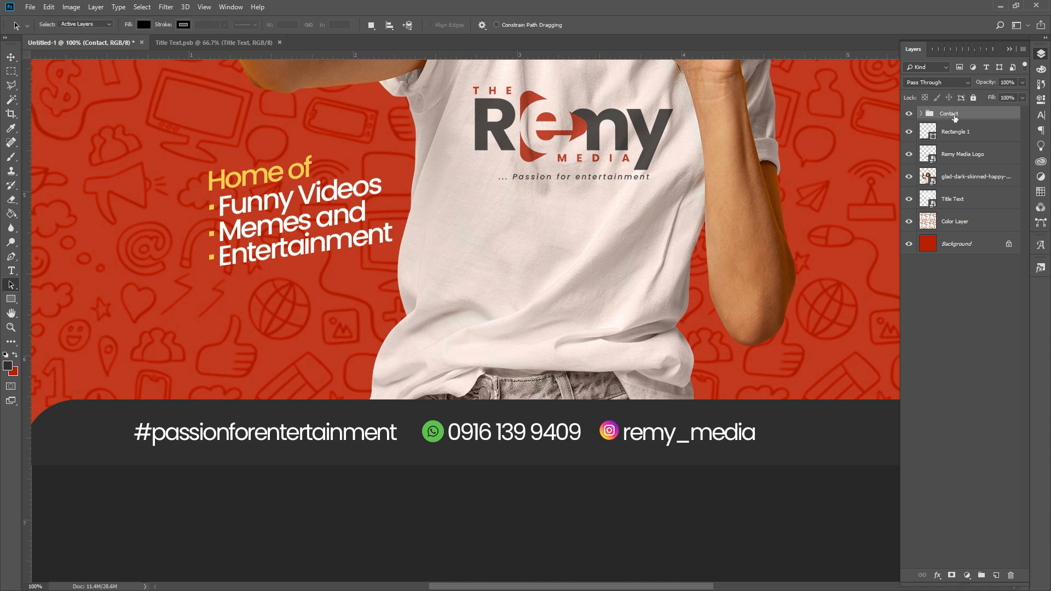
{"action": "key", "text": "ctrl+a"}
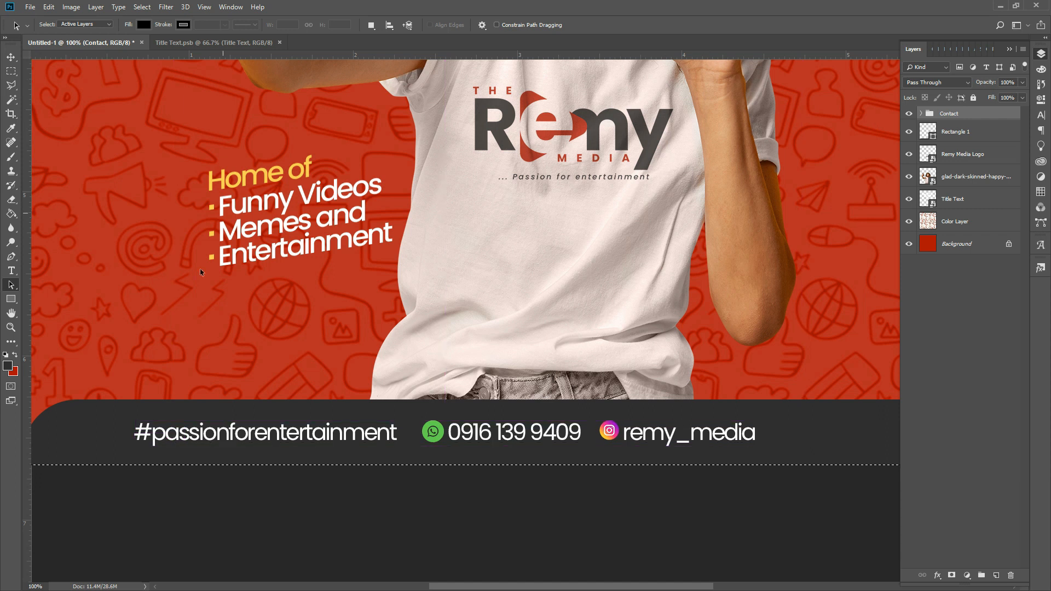
- Align the contact row to the canvas's horizontal centre and deselect
{"action": "left_click", "coordinate": [12, 57]}
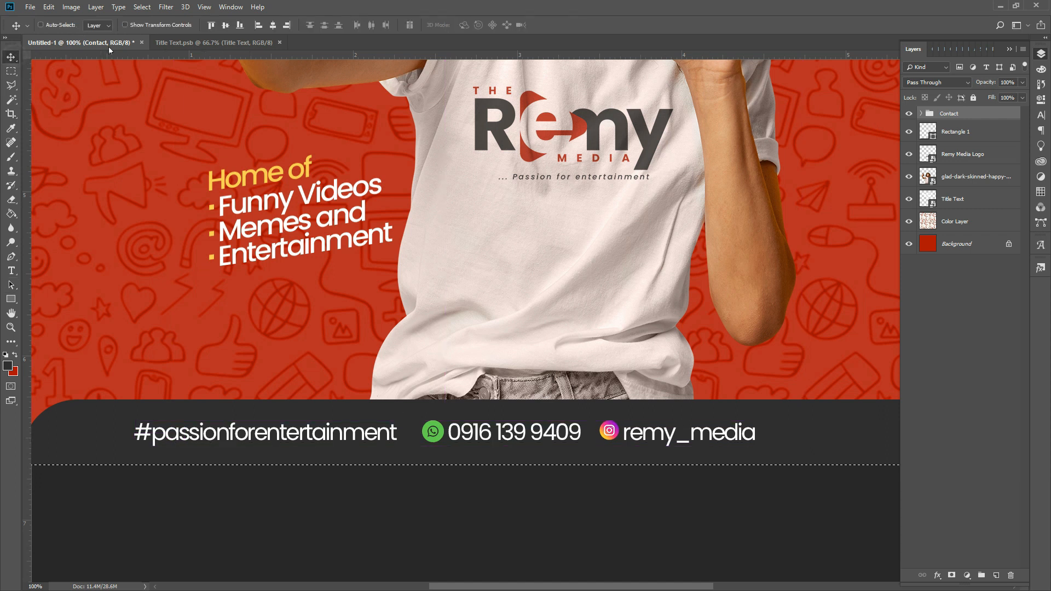
{"action": "left_click", "coordinate": [273, 25]}
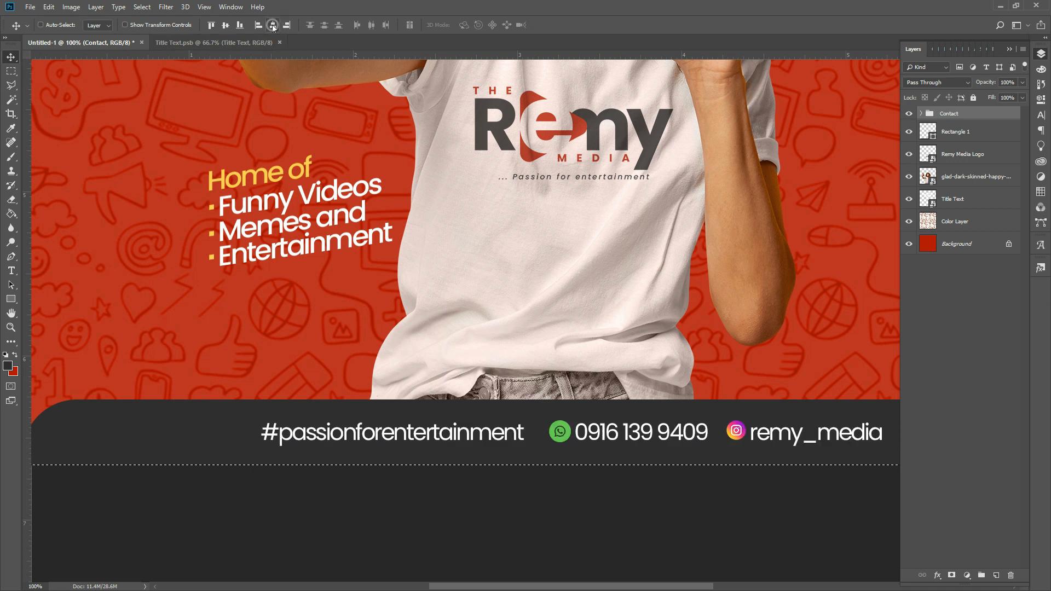
{"action": "key", "text": "ctrl+d"}
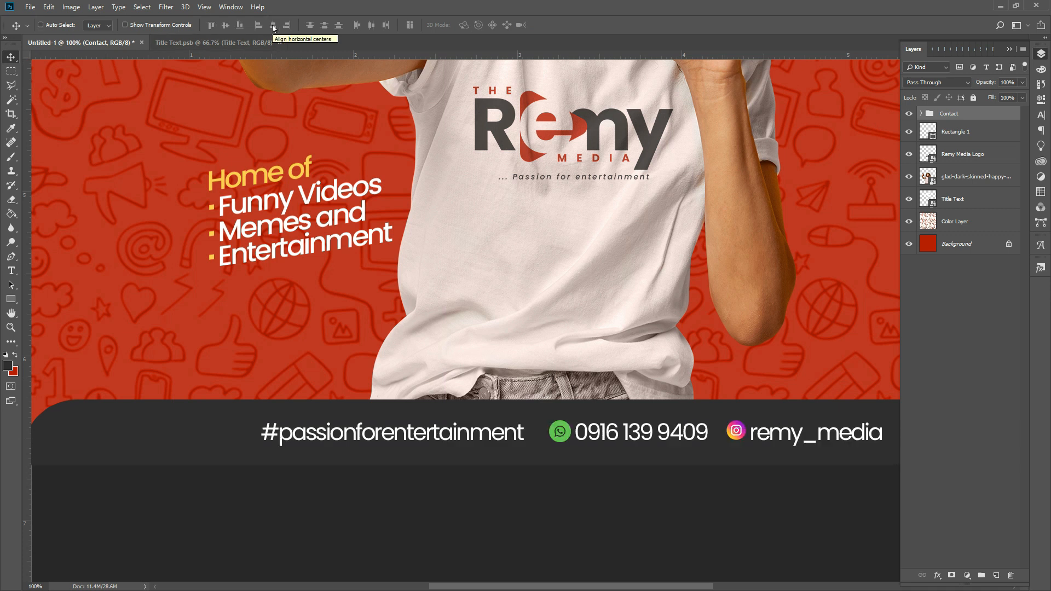
{"action": "key", "text": "Down"}
{"action": "key", "text": "Up"}
- Group Contact and Rectangle 1 into a group named 'Down Layer'
{"action": "left_click", "coordinate": [1000, 136], "text": "ctrl"}
{"action": "key", "text": "ctrl+g"}
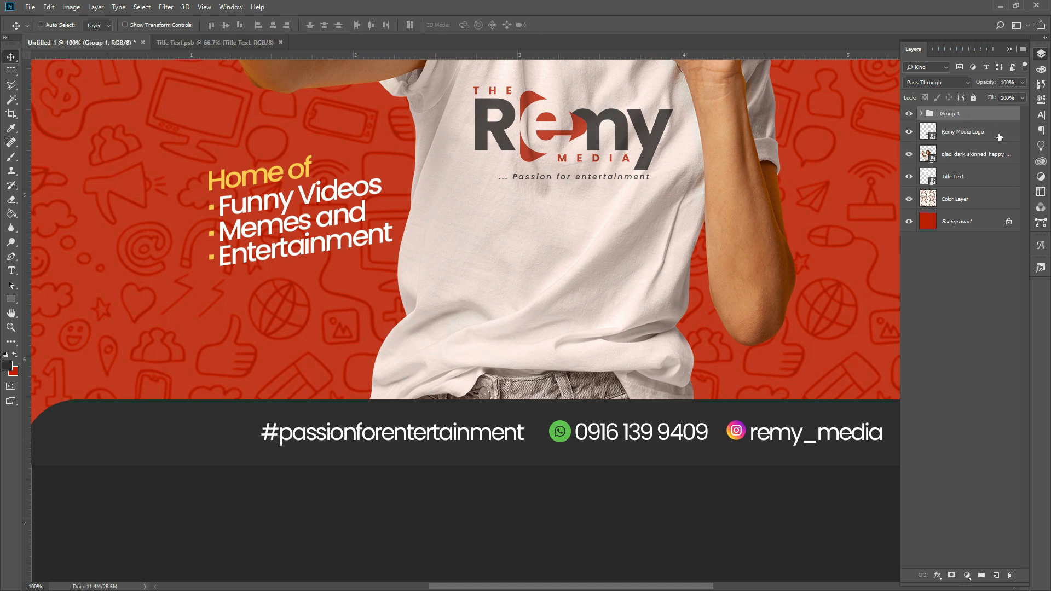
{"action": "double_click", "coordinate": [958, 115]}
{"action": "type", "text": "D"}
{"action": "key", "text": "Return"}
- Group the woman's photo and Remy Media Logo layers as 'Model Image'
{"action": "left_click", "coordinate": [987, 157]}
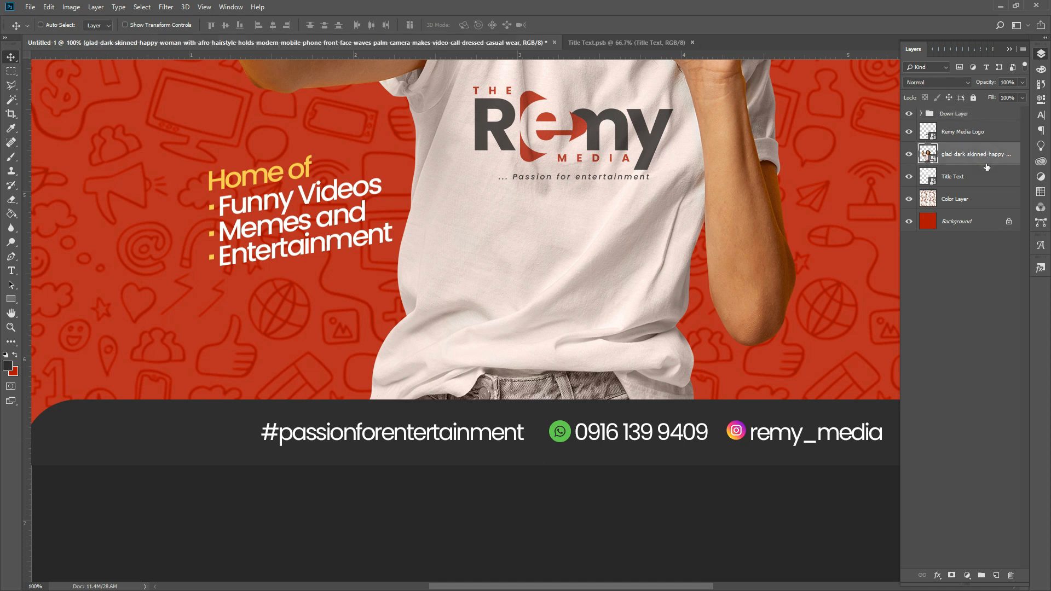
{"action": "left_click", "coordinate": [986, 132], "text": "ctrl"}
{"action": "key", "text": "ctrl+g"}
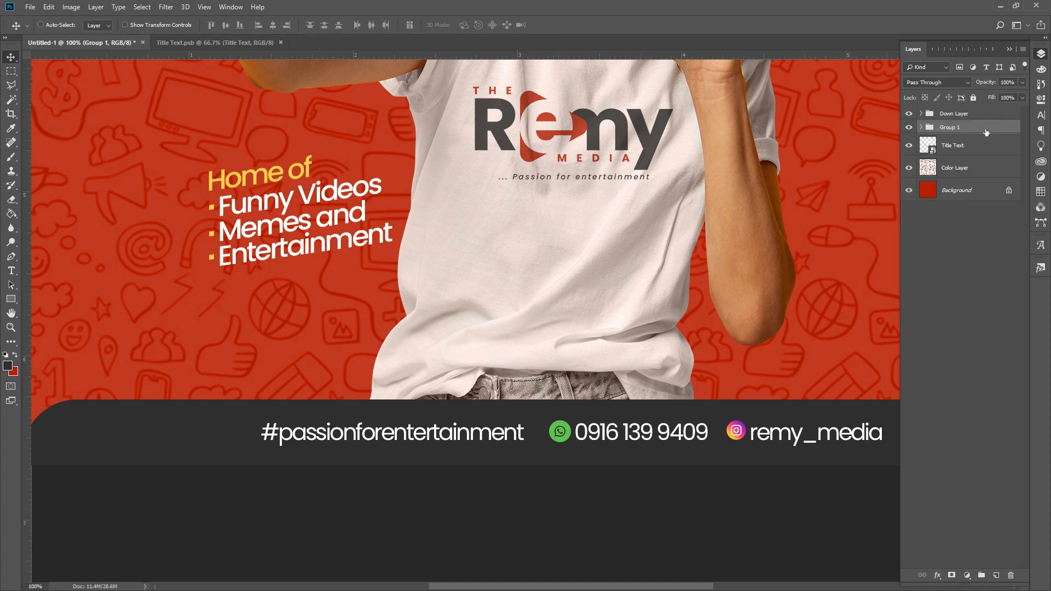
{"action": "double_click", "coordinate": [950, 127]}
{"action": "type", "text": "Model Image"}
{"action": "key", "text": "Return"}
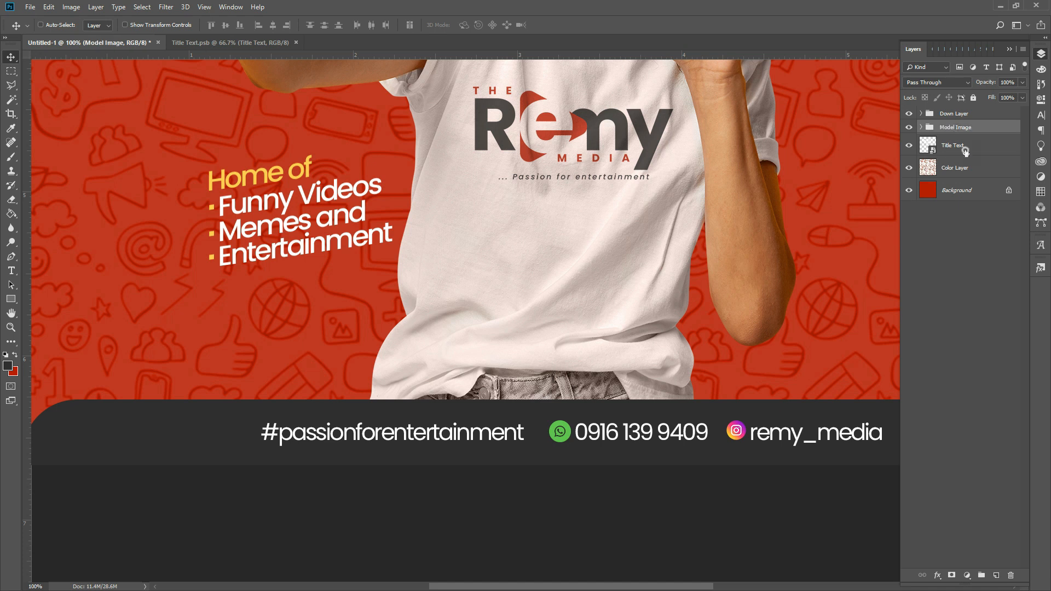
- Rename the Title Text layer to 'Text'
{"action": "left_click", "coordinate": [965, 151]}
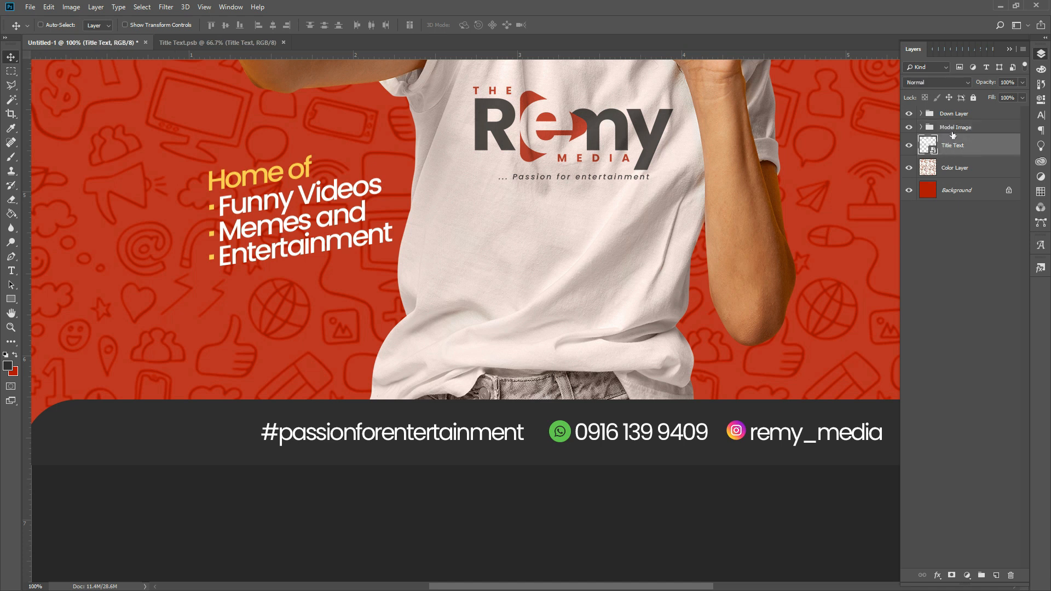
{"action": "double_click", "coordinate": [953, 143]}
{"action": "type", "text": "Text"}
{"action": "key", "text": "Return"}
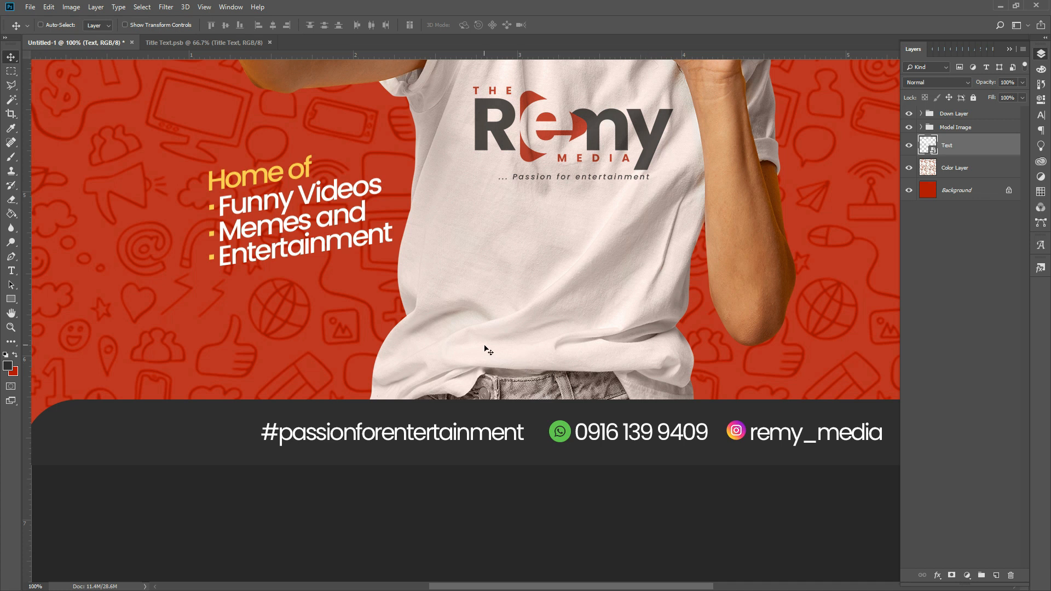
- Zoom out to 33.3% with the Zoom tool and scroll over the square poster
{"action": "left_click", "coordinate": [11, 328]}
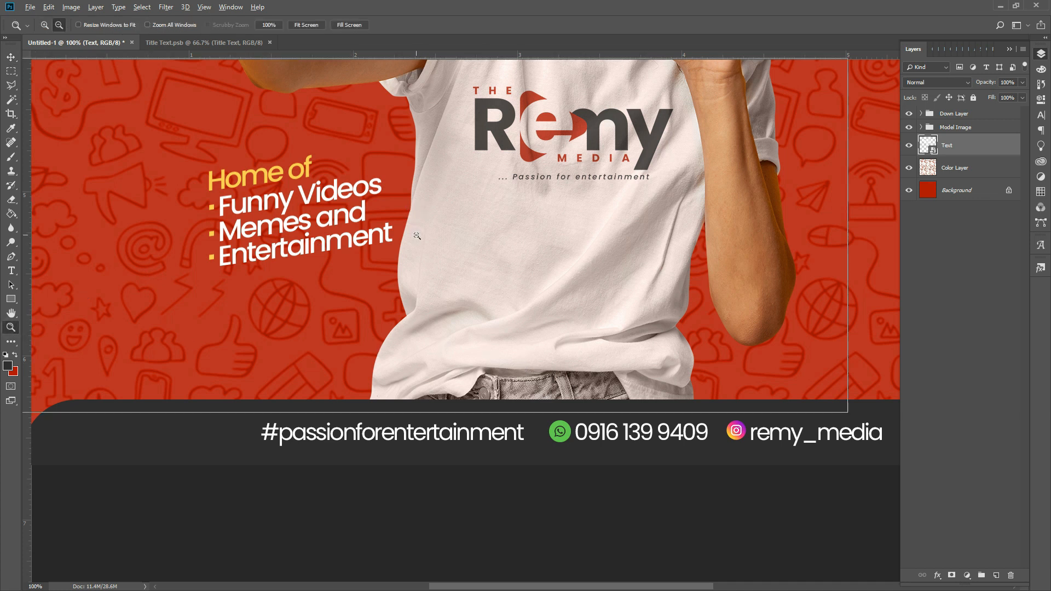
{"action": "left_click", "coordinate": [417, 236], "text": "alt"}
{"action": "left_click", "coordinate": [417, 236], "text": "alt"}
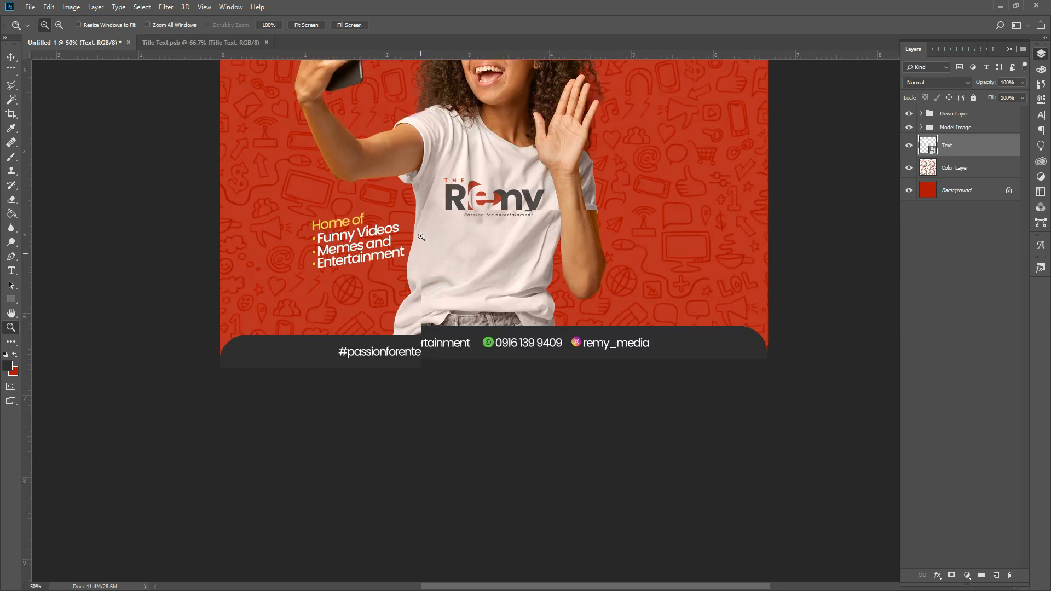
{"action": "scroll", "coordinate": [420, 237], "scroll_direction": "up", "scroll_amount": 5}
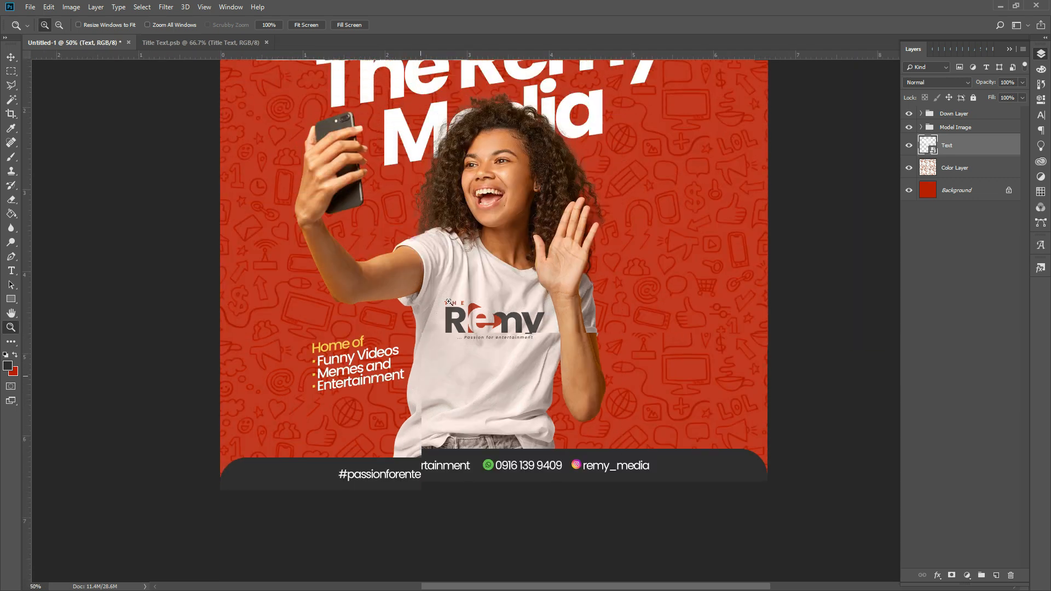
{"action": "scroll", "coordinate": [426, 241], "scroll_direction": "up", "scroll_amount": 8}
{"action": "scroll", "coordinate": [449, 303], "scroll_direction": "down", "scroll_amount": 3}
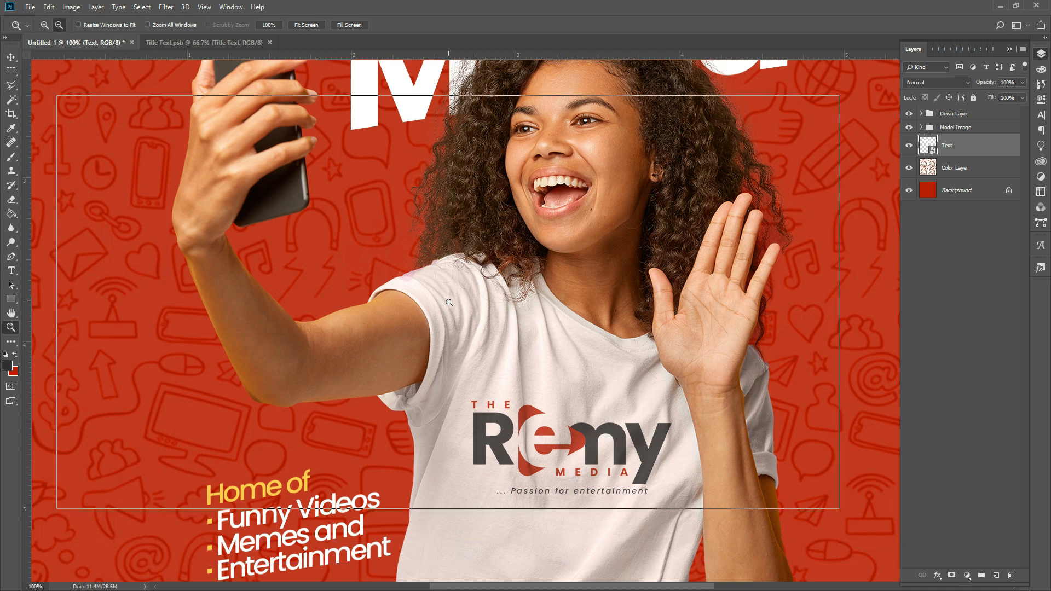
{"action": "scroll", "coordinate": [449, 303], "scroll_direction": "down", "scroll_amount": 1}
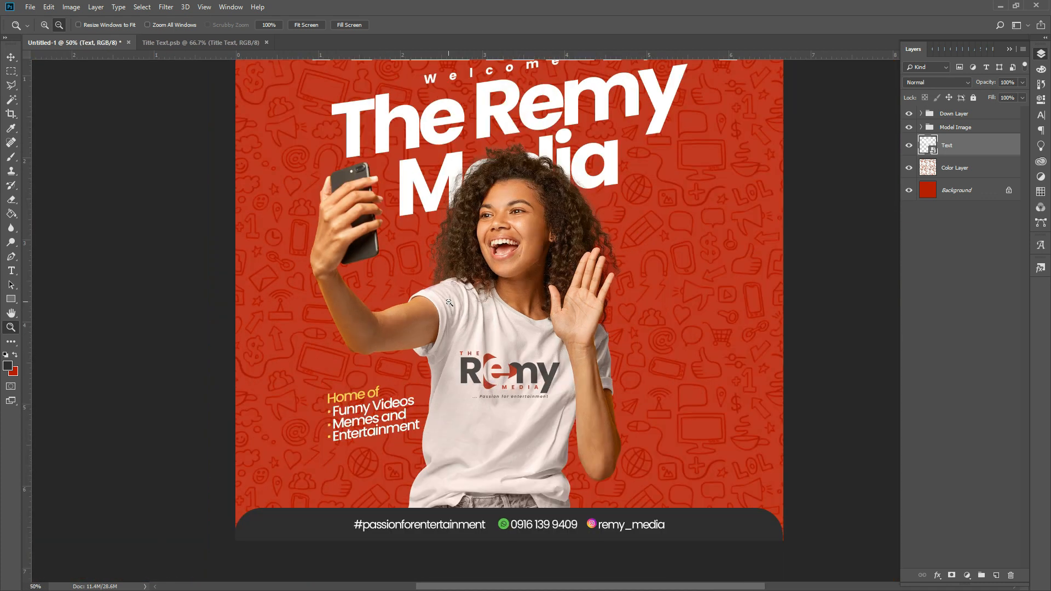
{"action": "scroll", "coordinate": [449, 303], "scroll_direction": "down", "scroll_amount": 1}
{"action": "scroll", "coordinate": [465, 287], "scroll_direction": "up", "scroll_amount": 2}
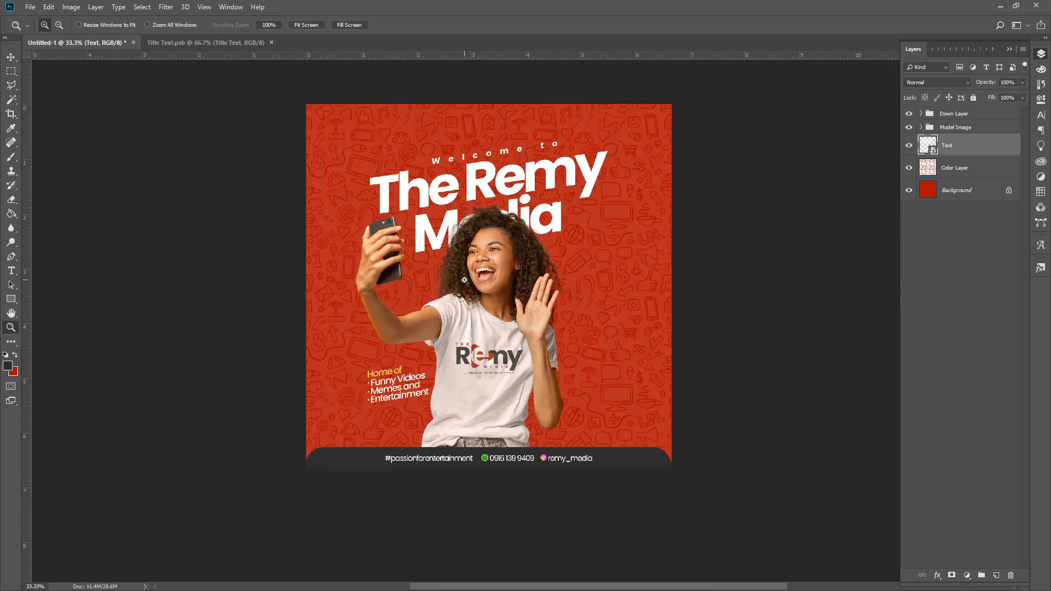
- Zoom in to check poster details, then zoom back out to see the whole layout
{"action": "left_click", "coordinate": [466, 285]}
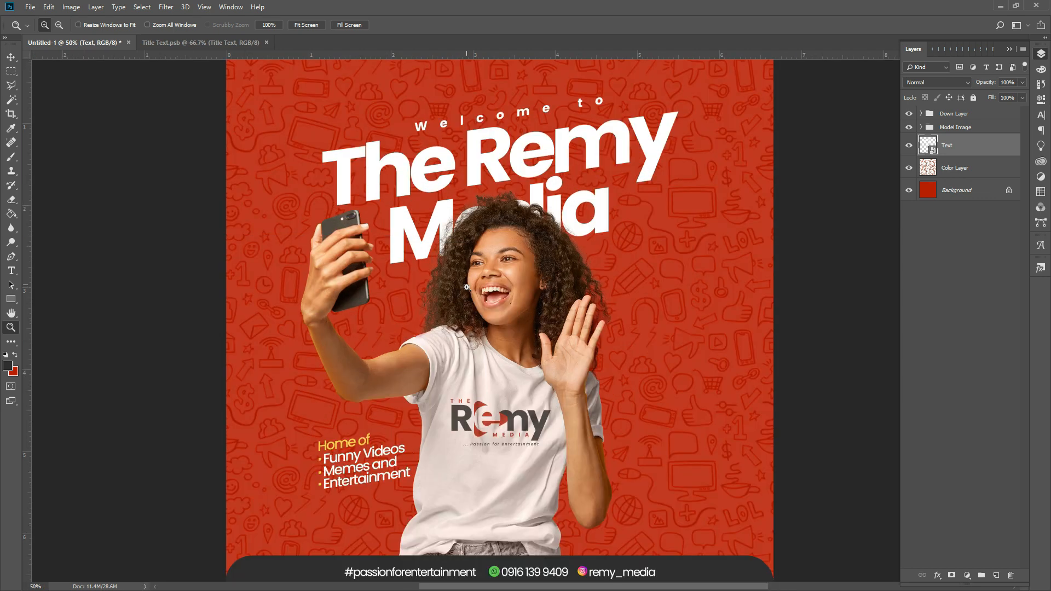
{"action": "scroll", "coordinate": [499, 278], "scroll_direction": "down", "scroll_amount": 1}
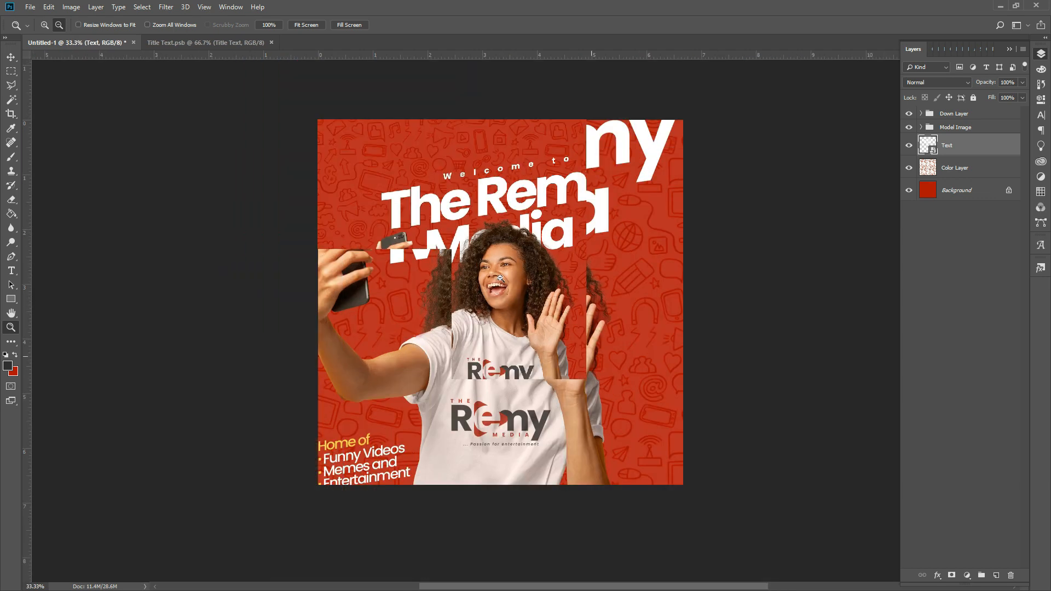
{"action": "left_click", "coordinate": [581, 372]}
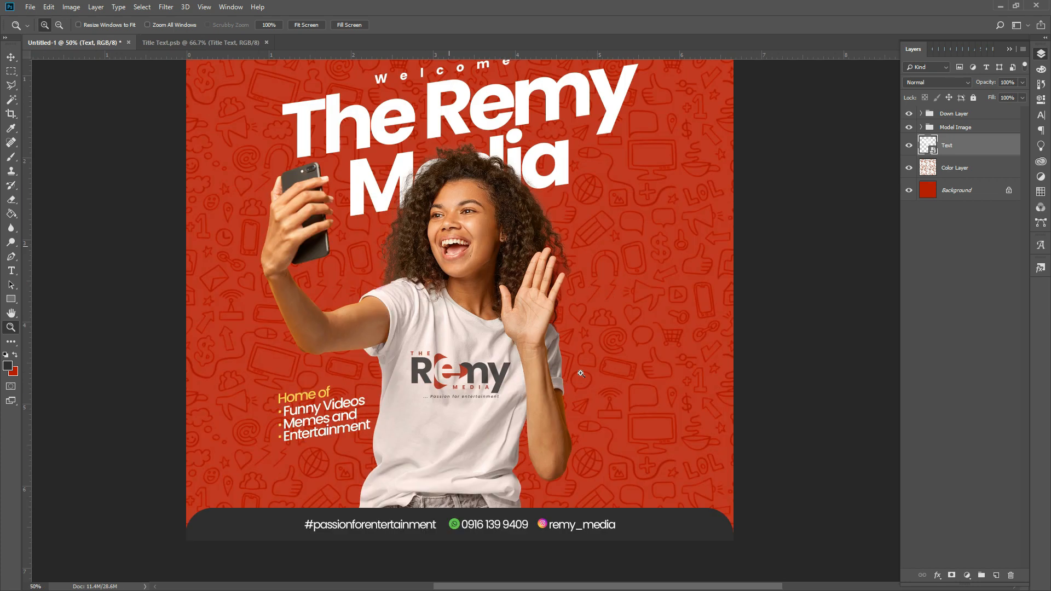
{"action": "scroll", "coordinate": [581, 373], "scroll_direction": "up", "scroll_amount": 3}
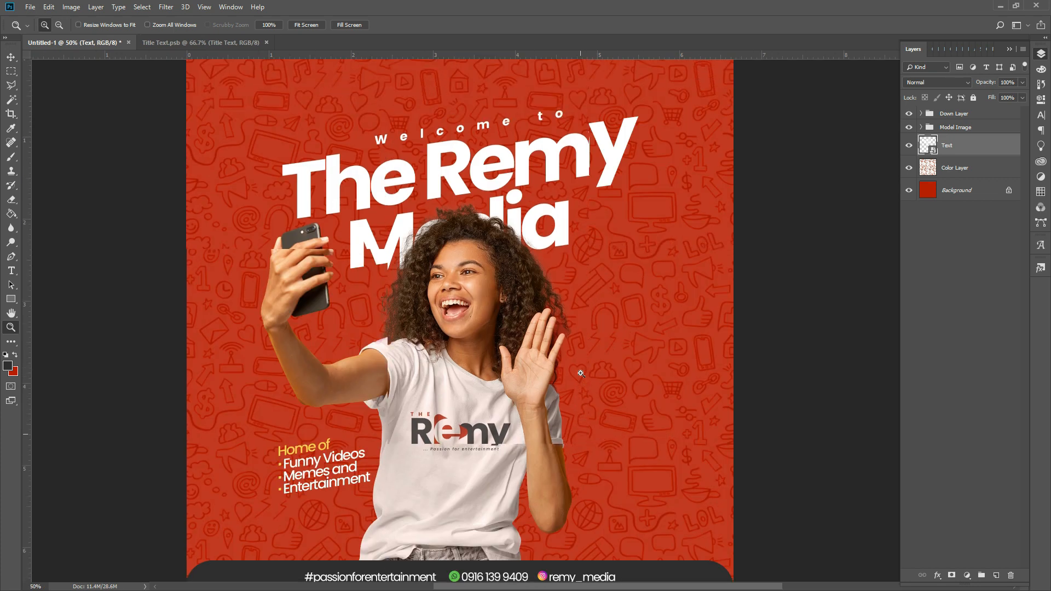
{"action": "scroll", "coordinate": [581, 373], "scroll_direction": "up", "scroll_amount": 2}
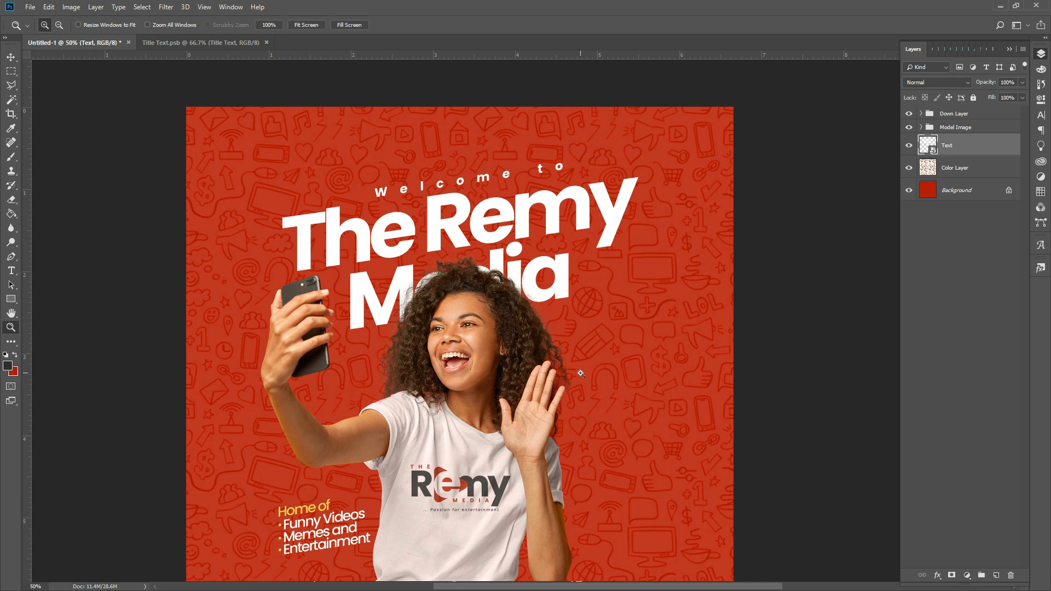
{"action": "scroll", "coordinate": [581, 374], "scroll_direction": "down", "scroll_amount": 2}
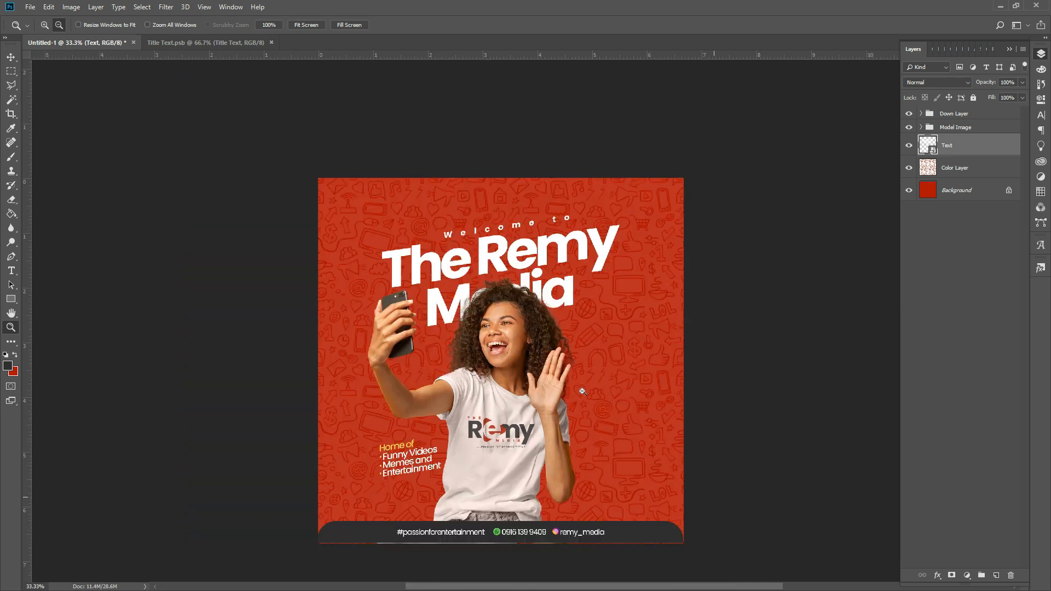
{"action": "left_click", "coordinate": [582, 392], "text": "alt"}
{"action": "scroll", "coordinate": [607, 397], "scroll_direction": "down", "scroll_amount": 2}
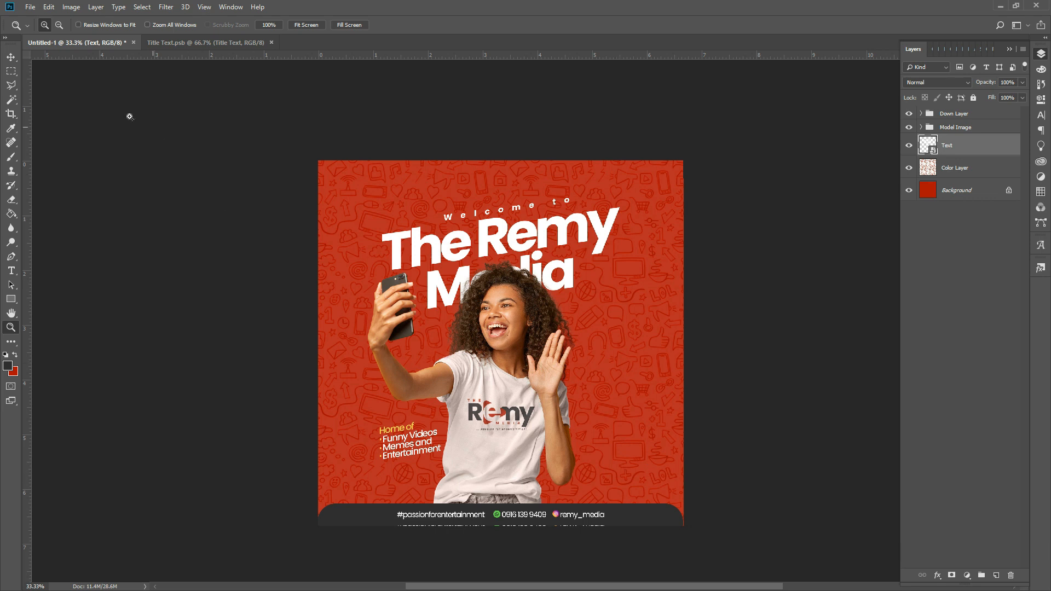
- Bring up File > Open to load another image into Photoshop
{"action": "left_click", "coordinate": [30, 7]}
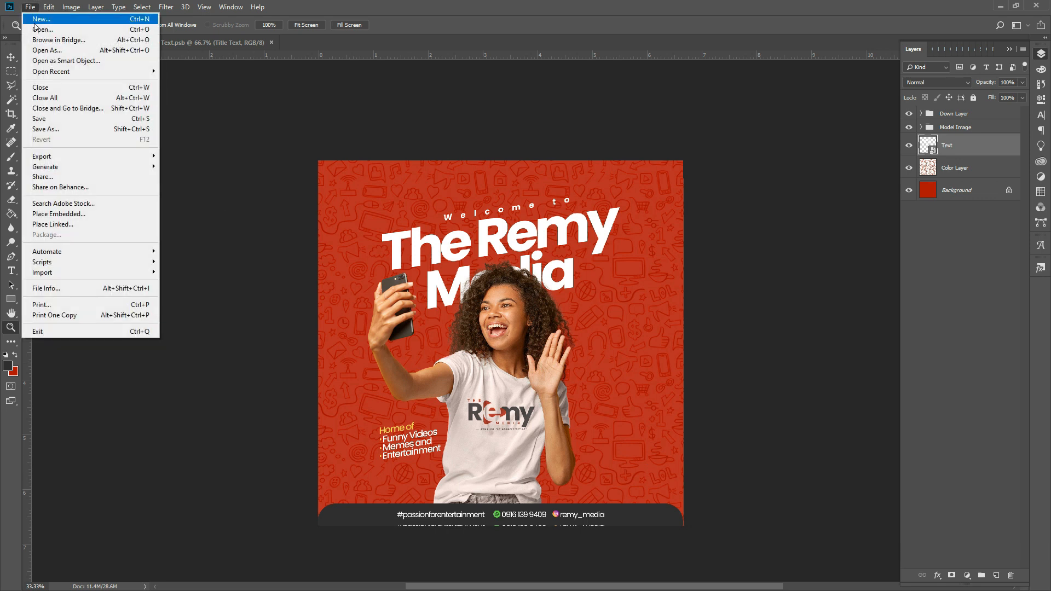
{"action": "left_click", "coordinate": [35, 29]}
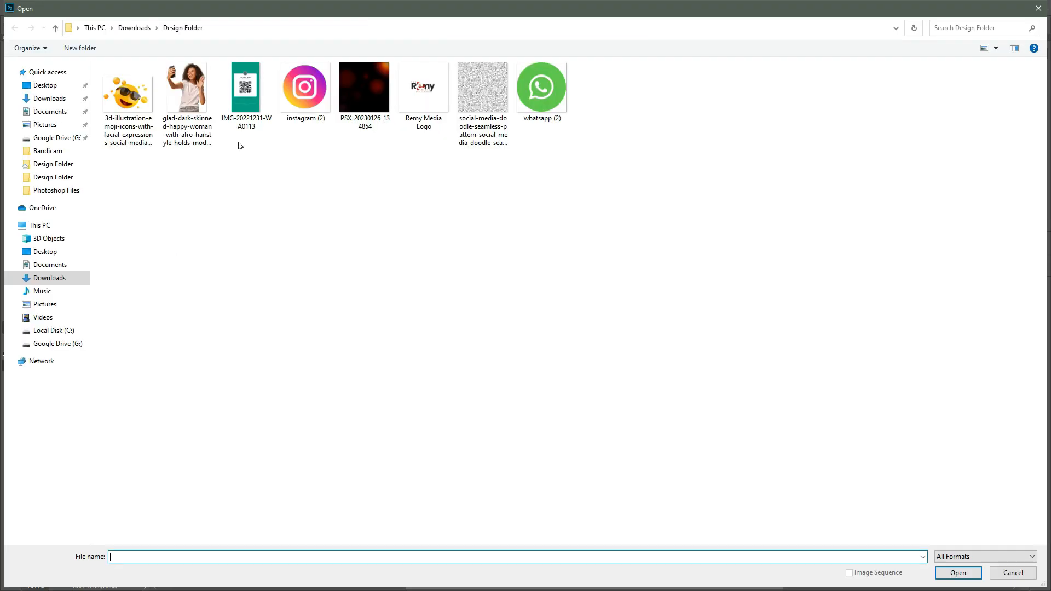
- Marquee the QR code in the WhatsApp contact image and copy it onto its own layer
{"action": "key", "text": "Escape"}
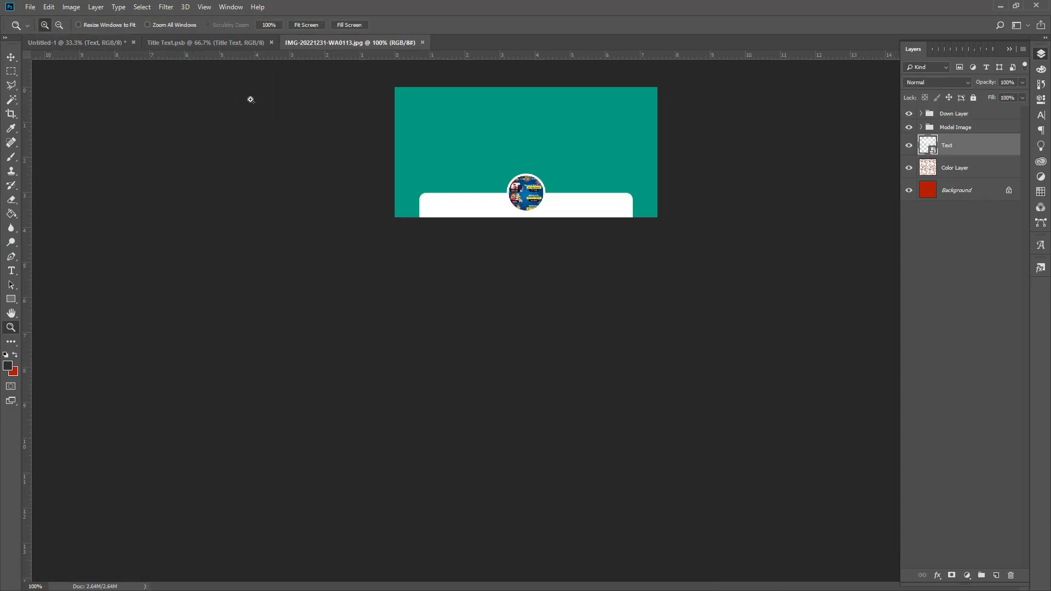
{"action": "left_click", "coordinate": [11, 71]}
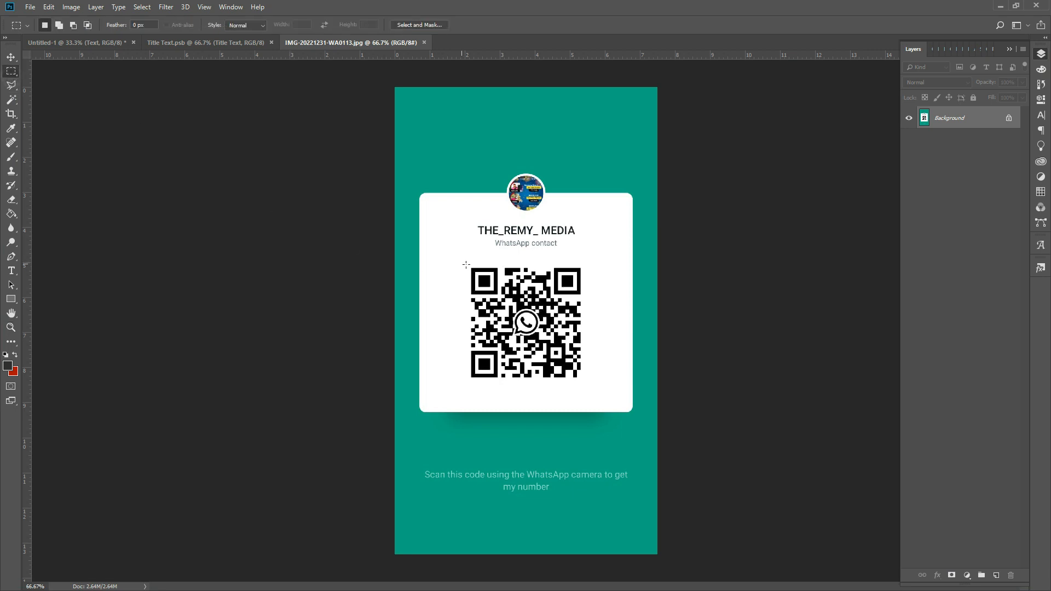
{"action": "left_click_drag", "start_coordinate": [470, 266], "coordinate": [585, 384]}
{"action": "key", "text": "ctrl+j"}
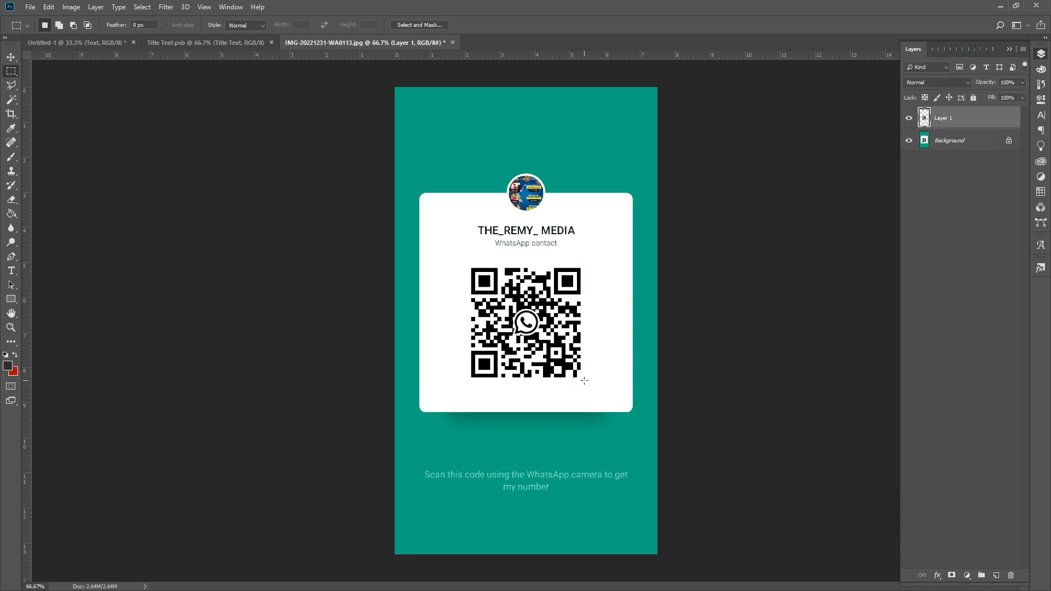
- Drag the QR code layer into the poster's lower right and add guides through its centre
{"action": "left_click", "coordinate": [11, 56]}
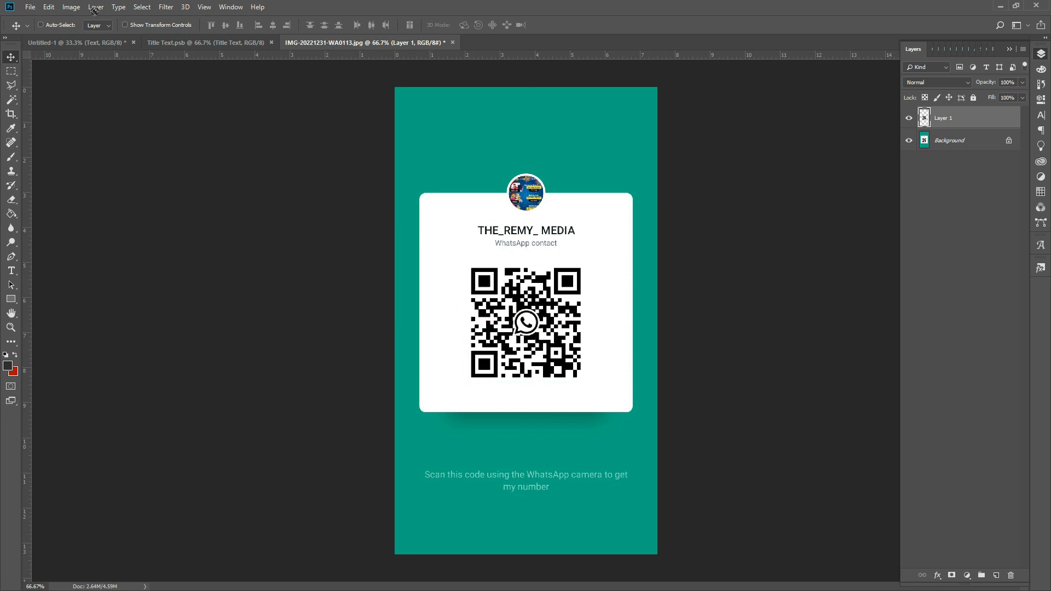
{"action": "left_click", "coordinate": [85, 44]}
{"action": "left_click_drag", "start_coordinate": [85, 48], "coordinate": [629, 470]}
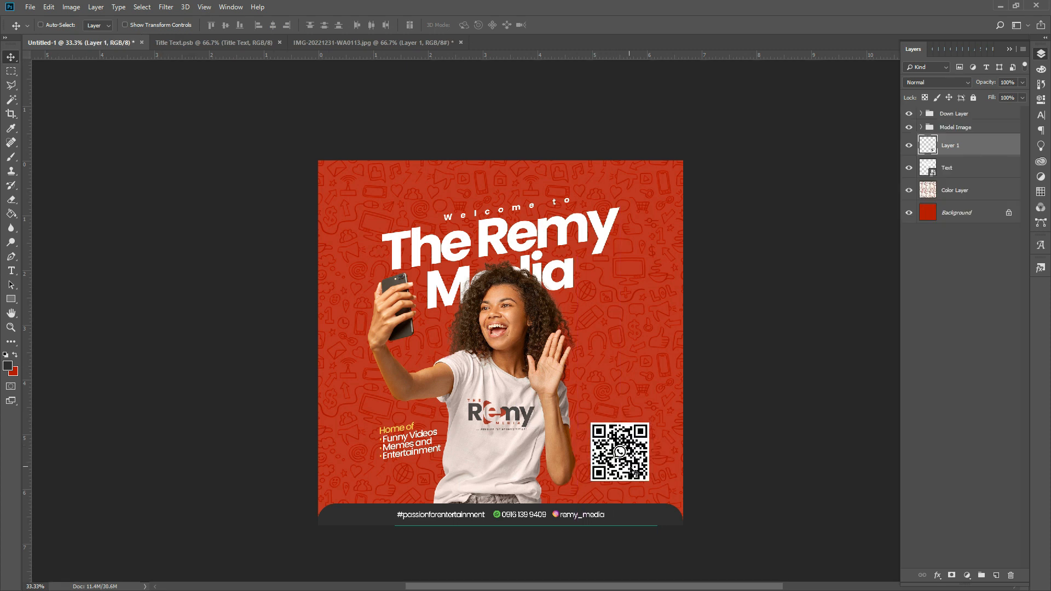
{"action": "key", "text": "ctrl+t"}
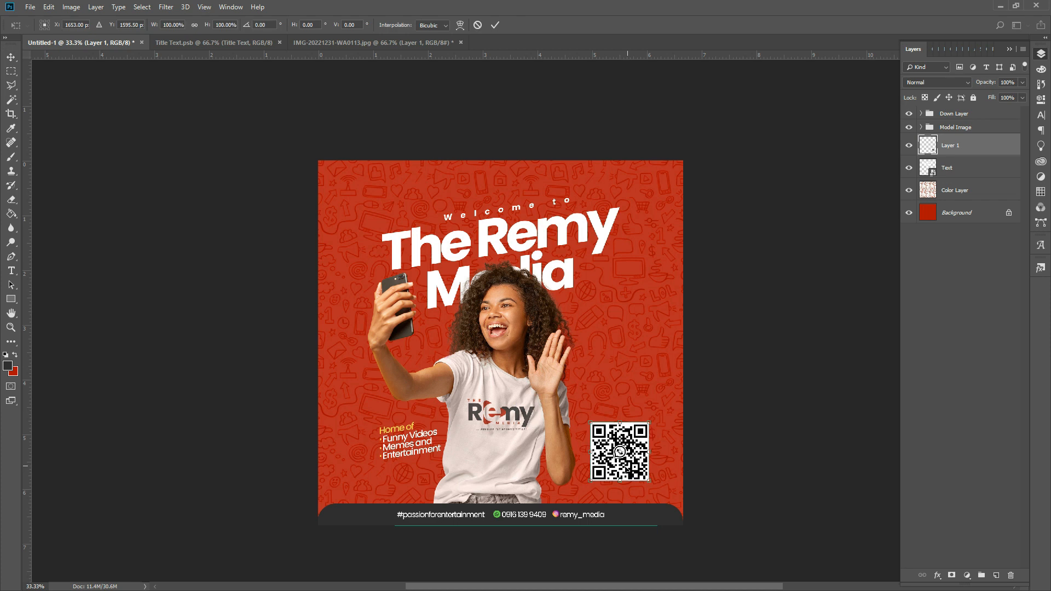
{"action": "left_click_drag", "start_coordinate": [27, 487], "coordinate": [622, 530]}
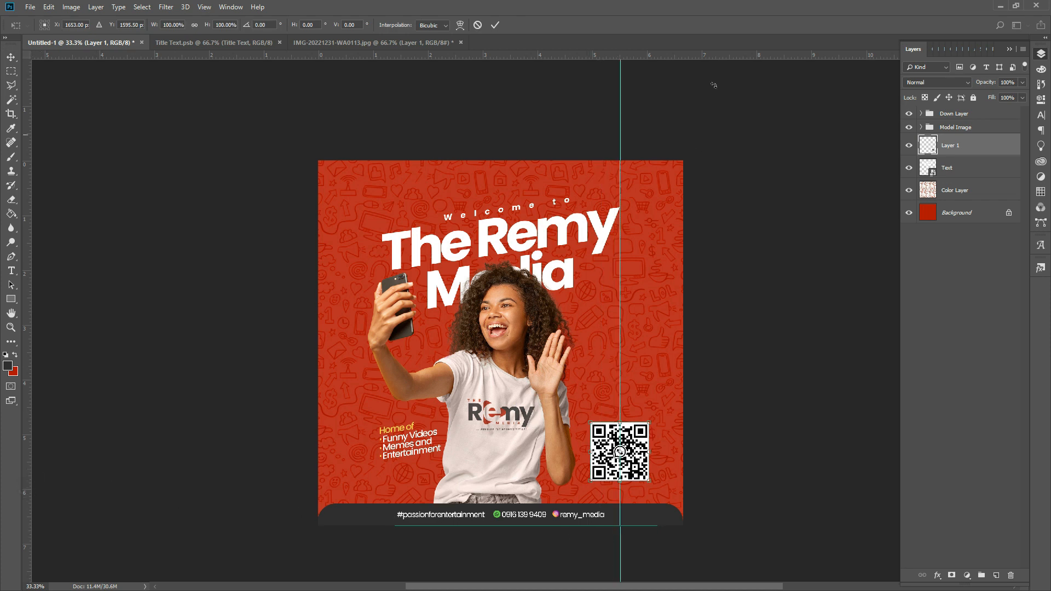
{"action": "left_click_drag", "start_coordinate": [722, 59], "coordinate": [691, 452]}
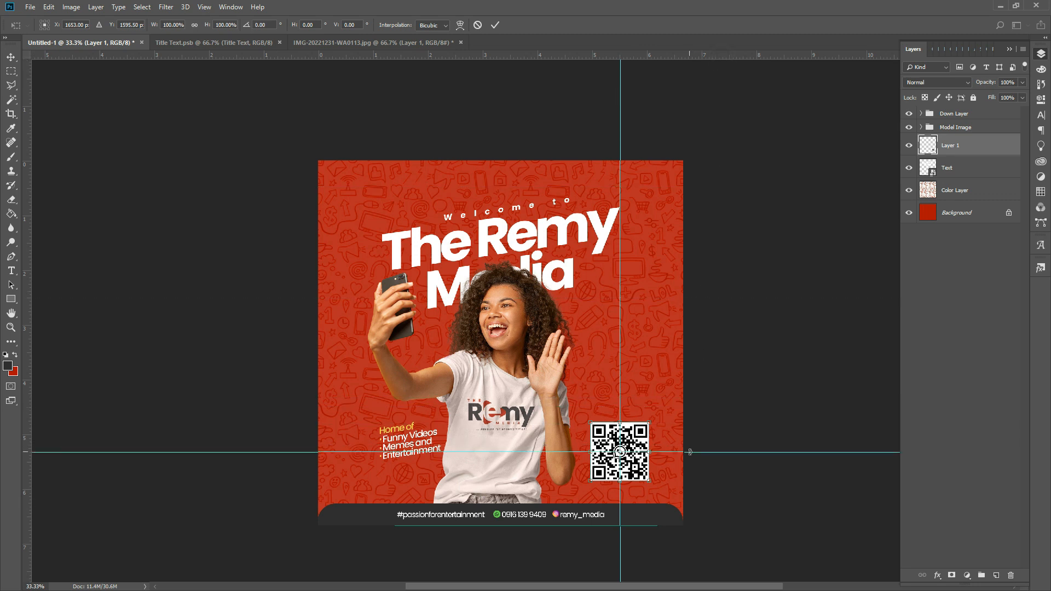
{"action": "key", "text": "Return"}
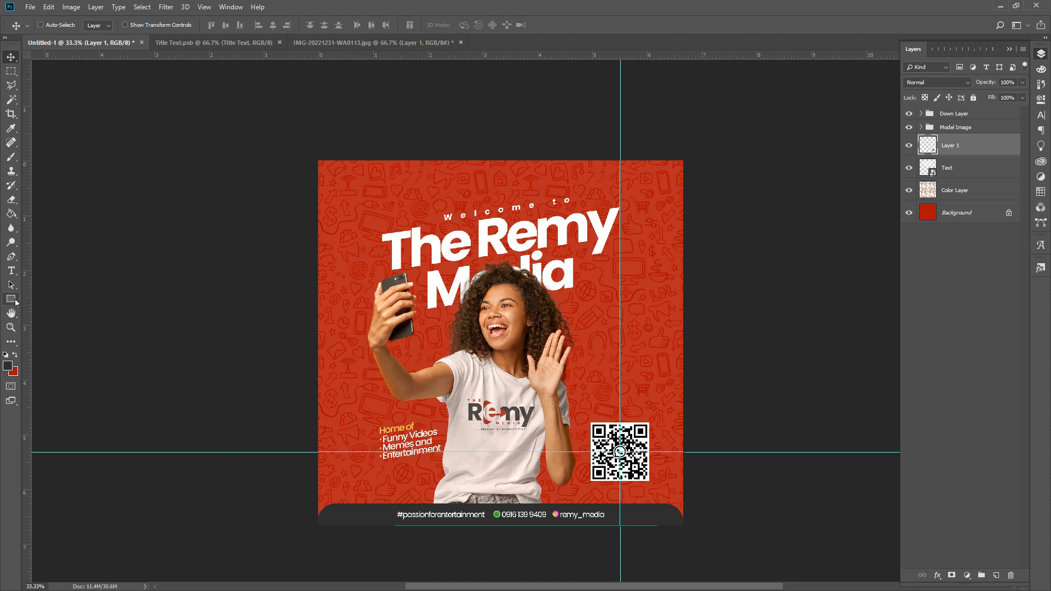
{"action": "left_click", "coordinate": [12, 301]}
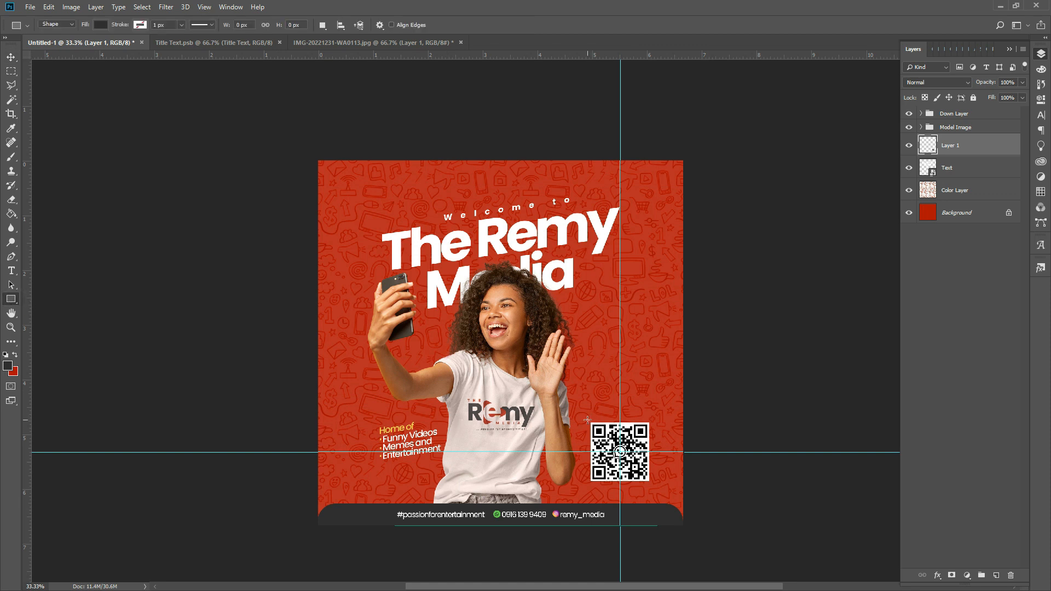
- Draw a square over the QR code and nudge it up slightly
{"action": "left_click_drag", "start_coordinate": [587, 419], "coordinate": [653, 485]}
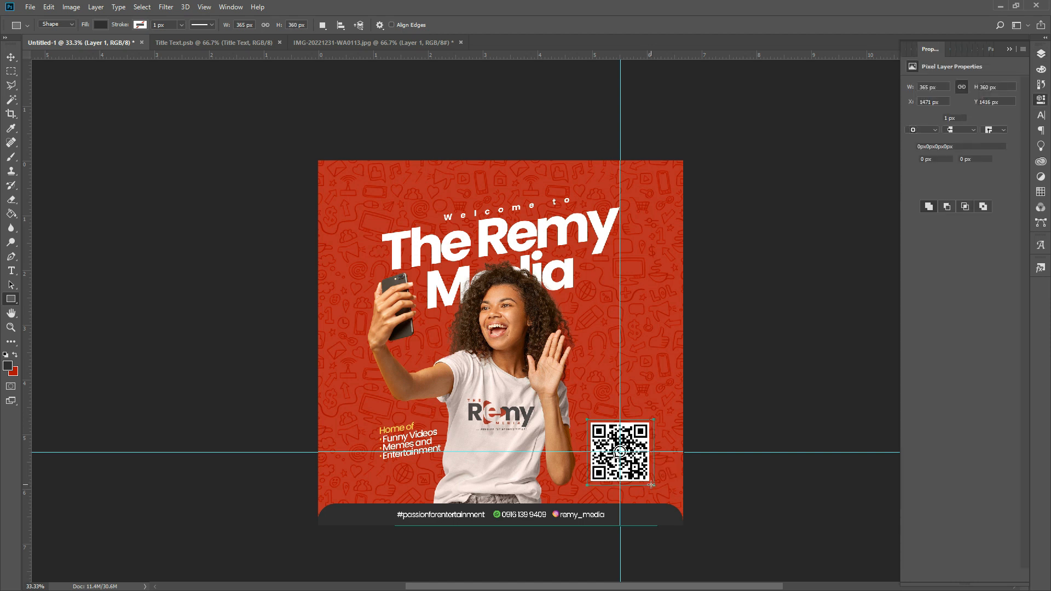
{"action": "key", "text": "ctrl+t"}
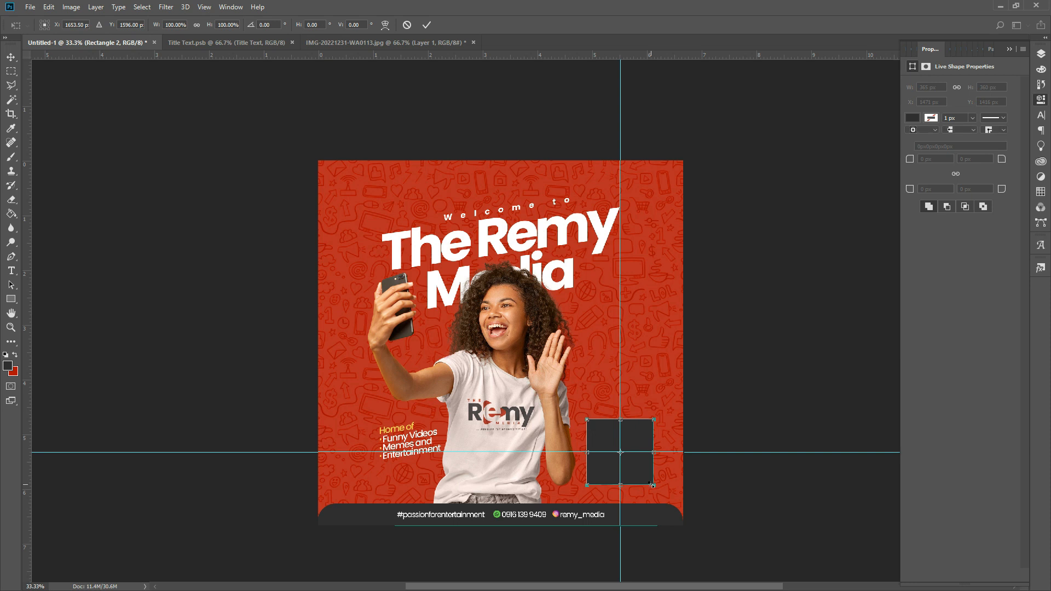
{"action": "key", "text": "Up"}
{"action": "key", "text": "Up"}
{"action": "key", "text": "Up"}
{"action": "key", "text": "Return"}
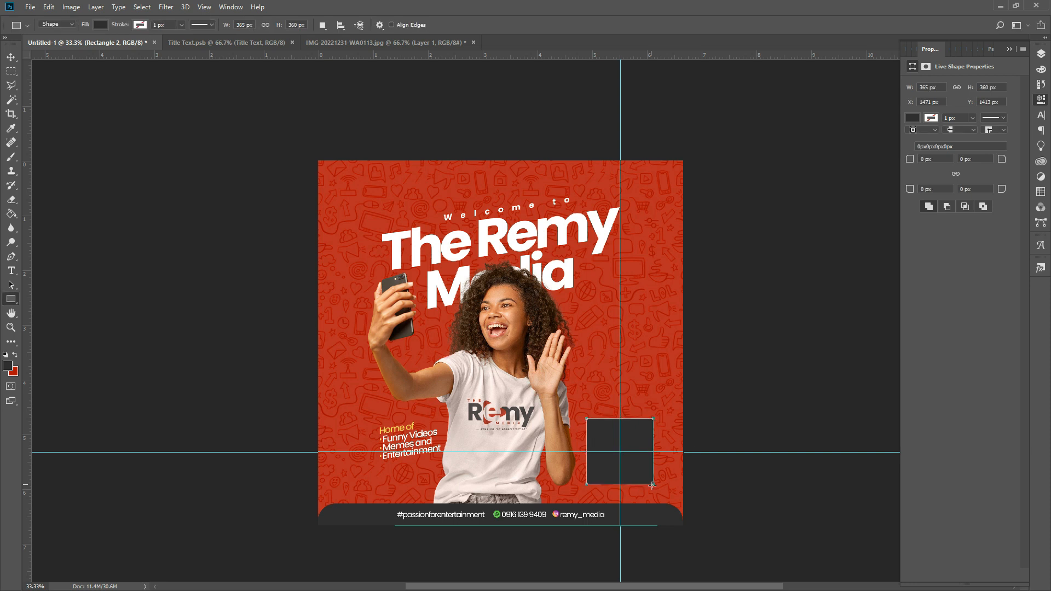
- Give the square 50 px rounded corners and a white fill, with the QR layer above it
{"action": "left_click", "coordinate": [956, 174]}
{"action": "left_click", "coordinate": [937, 160]}
{"action": "type", "text": "30"}
{"action": "key", "text": "Return"}
{"action": "double_click", "coordinate": [919, 159]}
{"action": "type", "text": "50"}
{"action": "key", "text": "Return"}
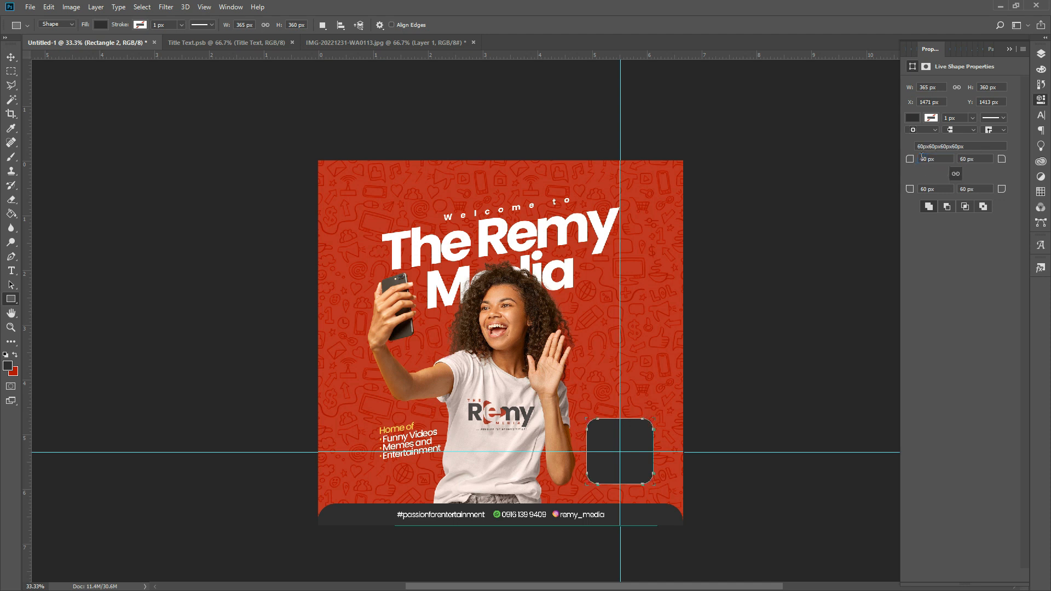
{"action": "left_click", "coordinate": [911, 119]}
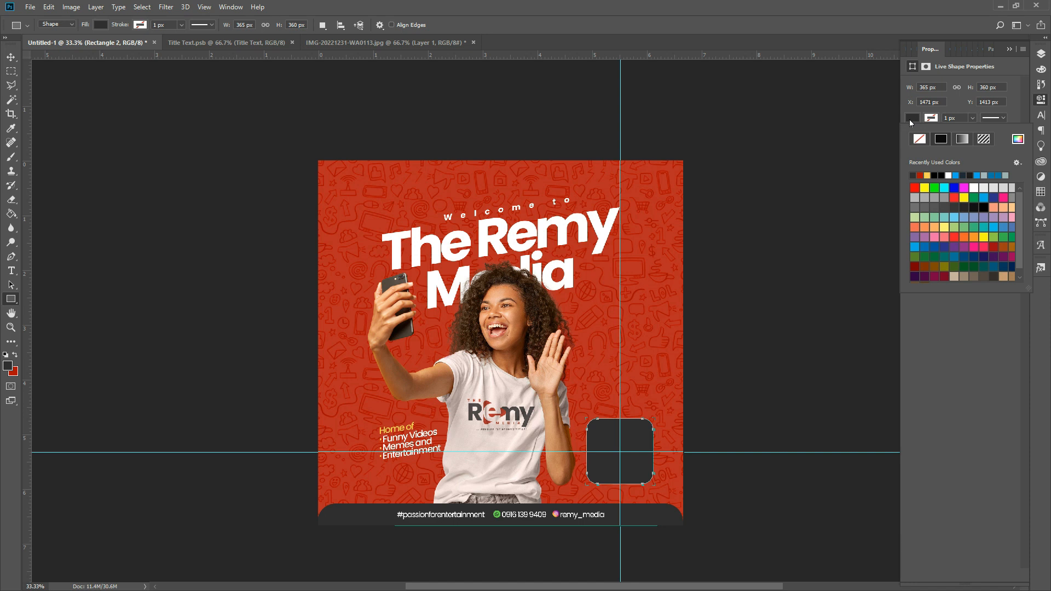
{"action": "left_click", "coordinate": [948, 175]}
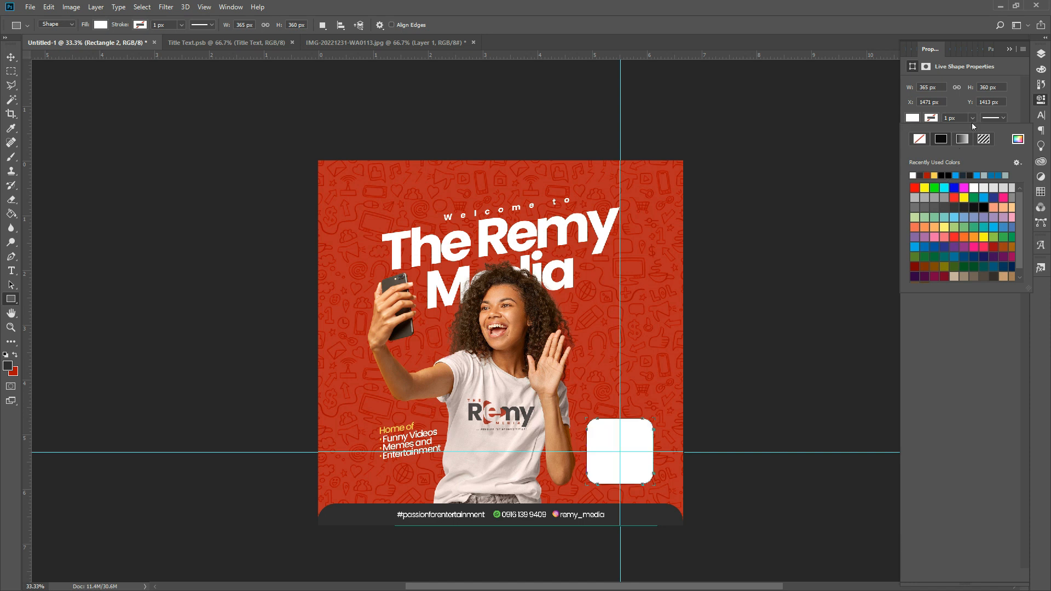
{"action": "left_click", "coordinate": [1042, 54]}
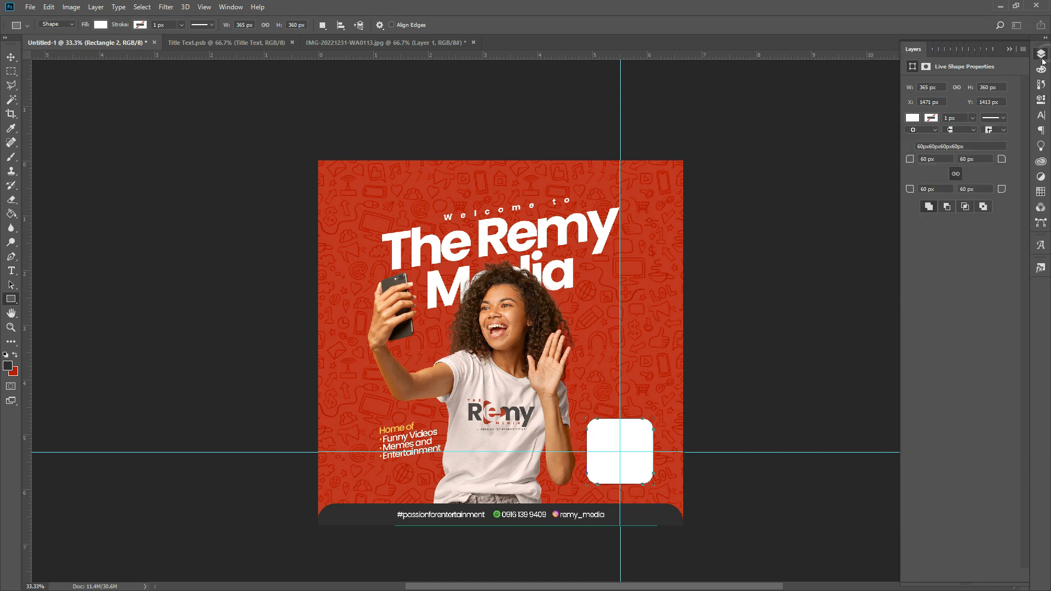
{"action": "left_click_drag", "start_coordinate": [989, 172], "coordinate": [990, 145]}
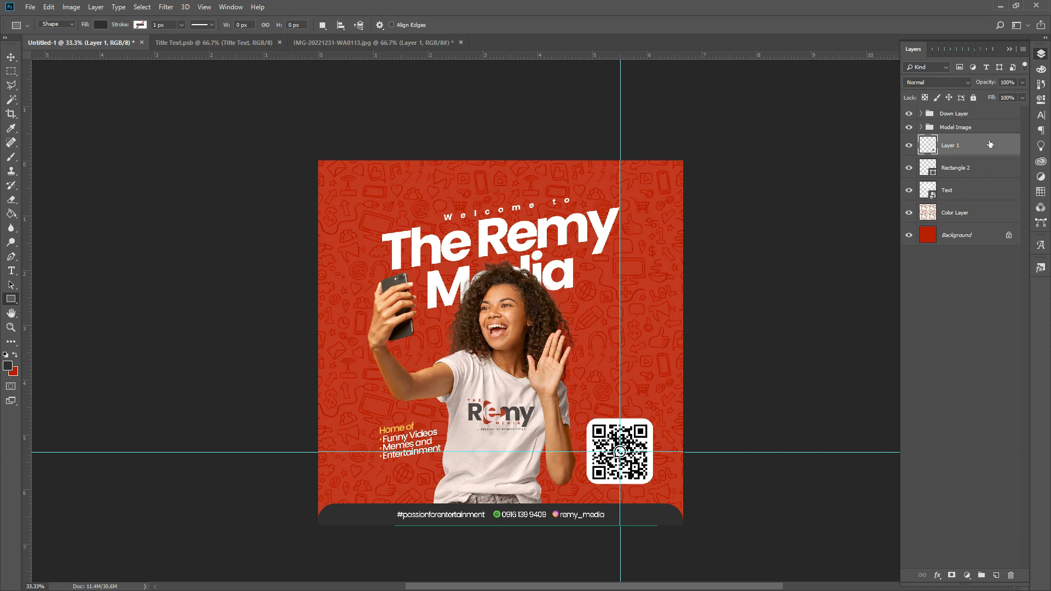
- Change the white backing square's corner radius to 30 px
{"action": "key", "text": "ctrl+t"}
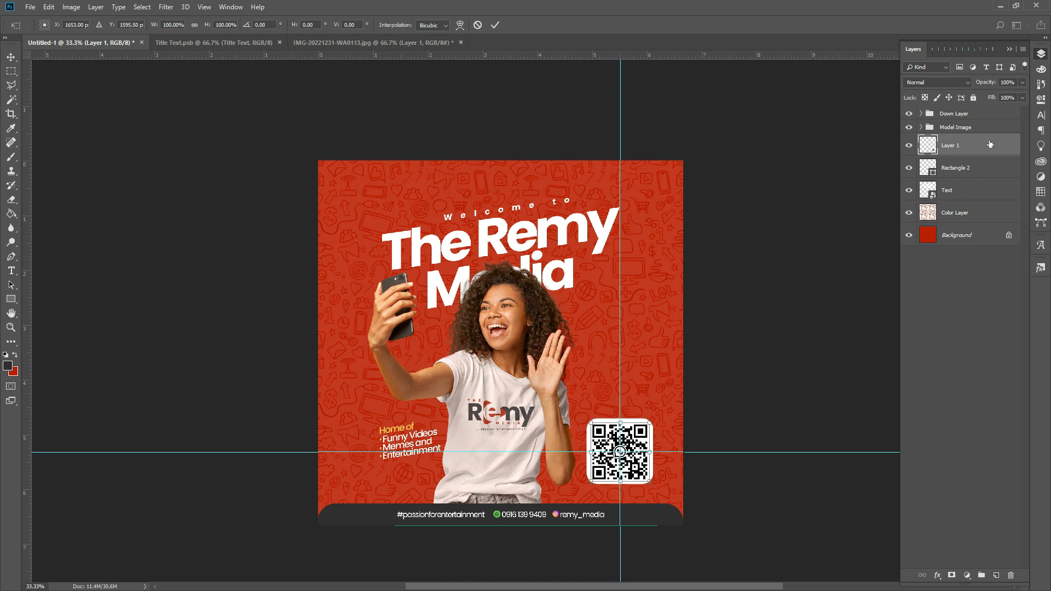
{"action": "key", "text": "u"}
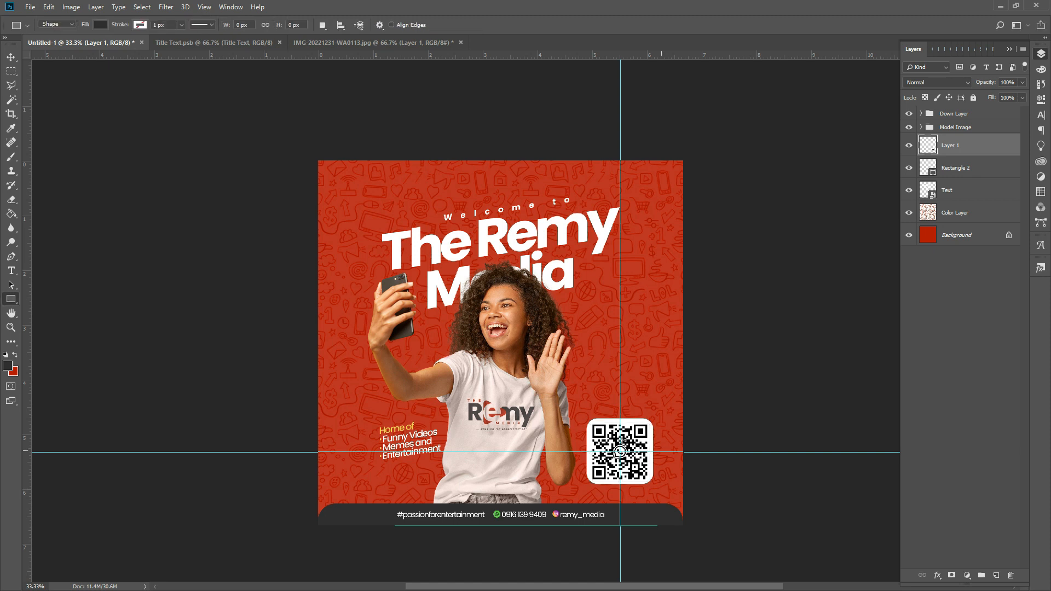
{"action": "left_click", "coordinate": [952, 171]}
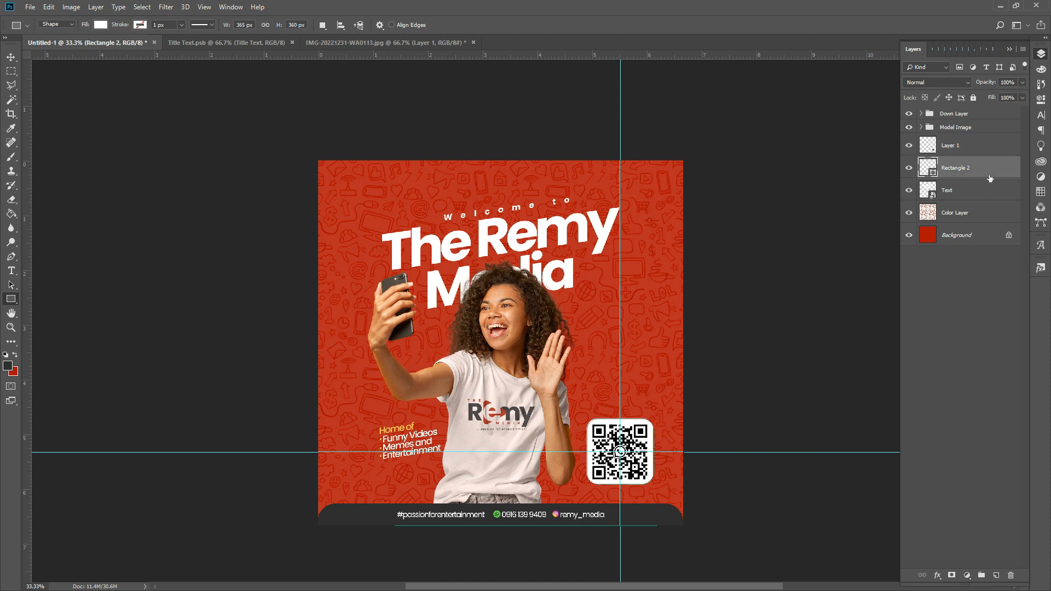
{"action": "left_click", "coordinate": [1045, 102]}
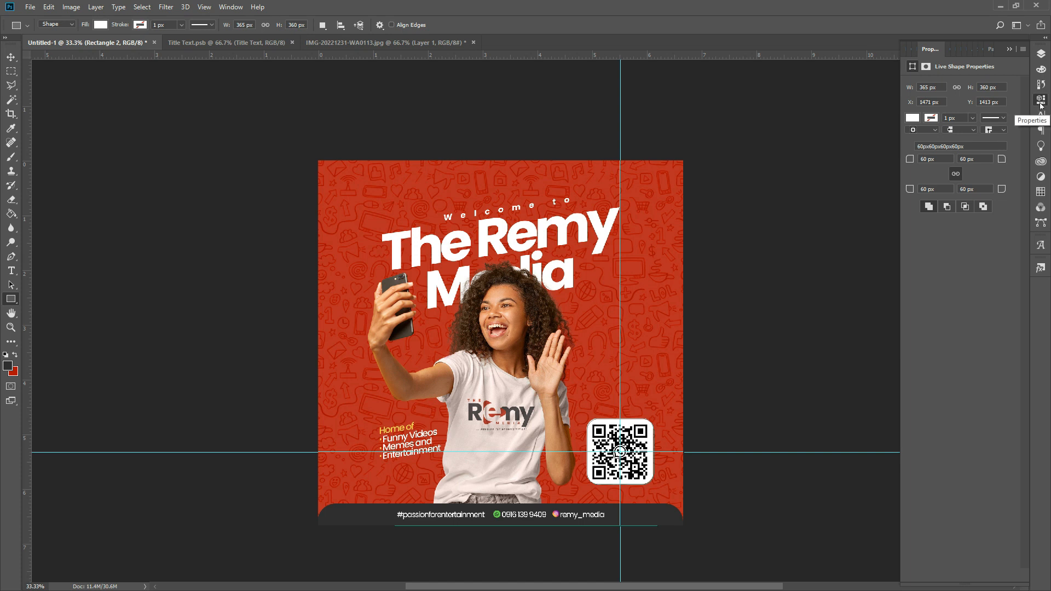
{"action": "left_click", "coordinate": [915, 161]}
{"action": "key", "text": "Return"}
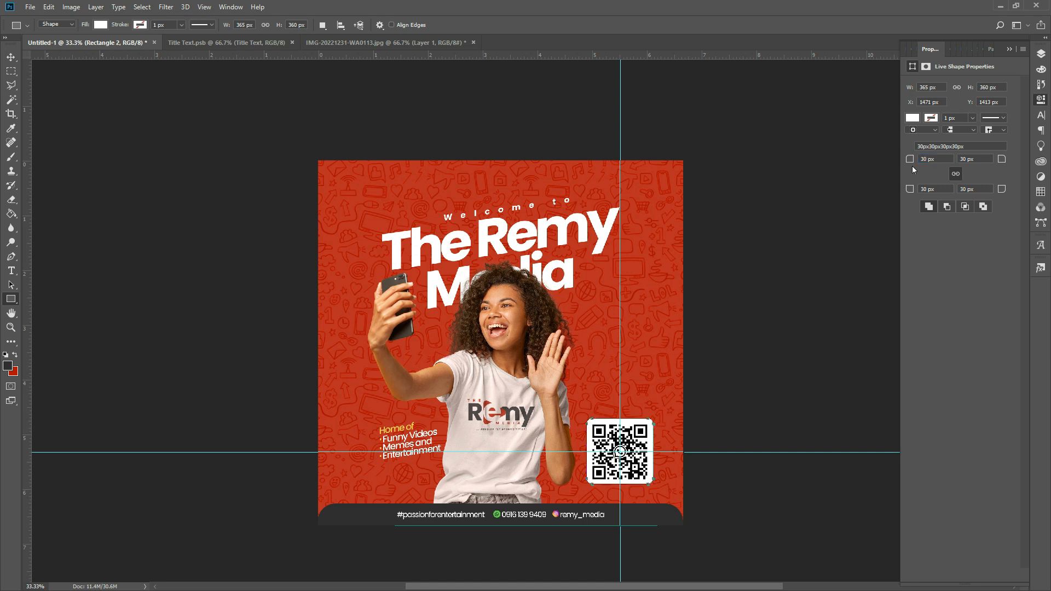
{"action": "key", "text": "Return"}
{"action": "left_click", "coordinate": [1041, 53]}
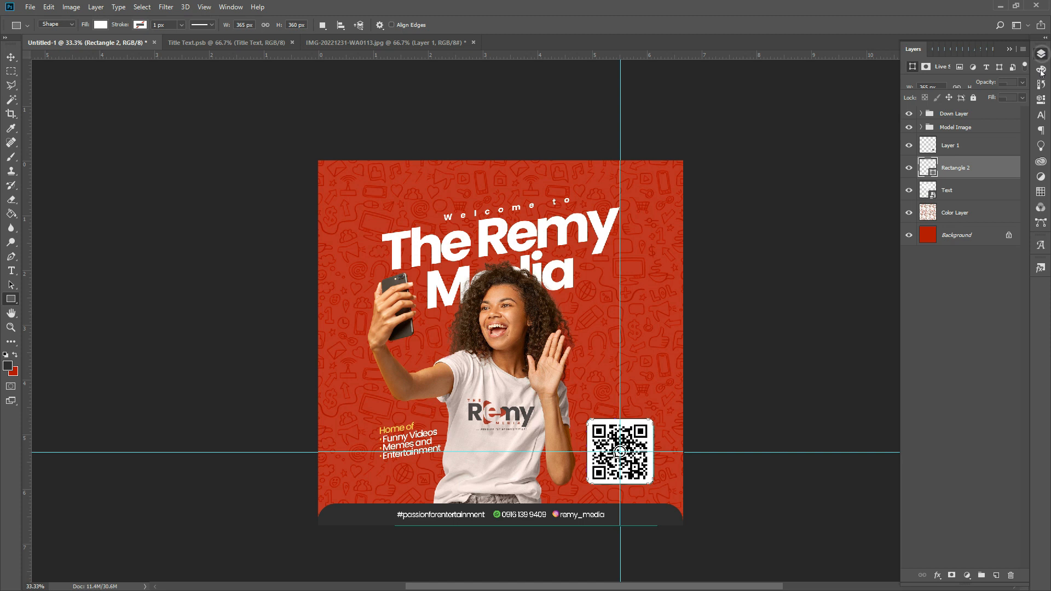
- Scale the QR code to about 95% and group it with its white backing
{"action": "left_click", "coordinate": [985, 153]}
{"action": "key", "text": "ctrl+t"}
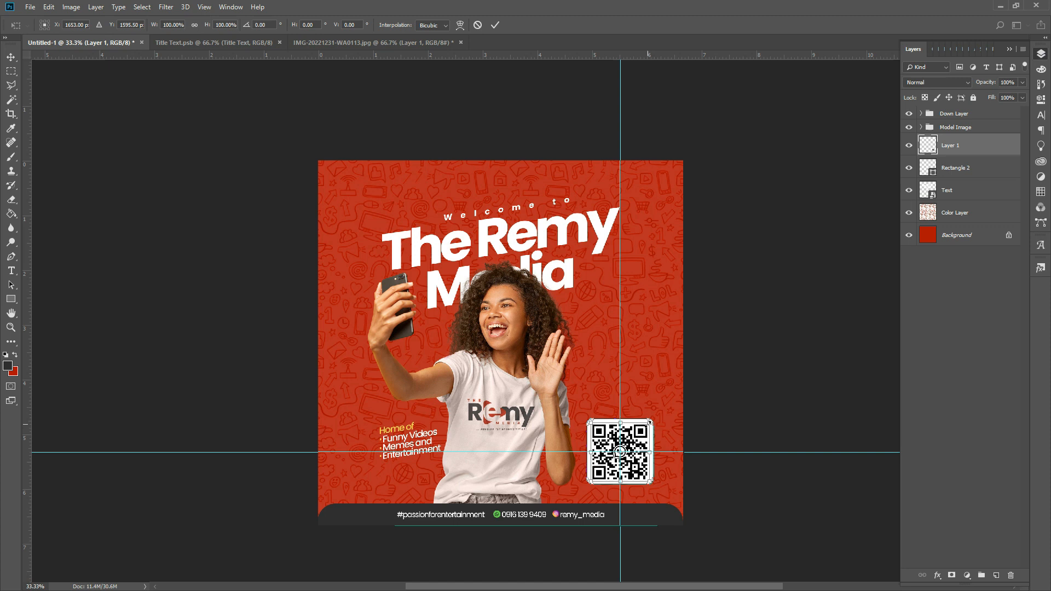
{"action": "left_click_drag", "start_coordinate": [651, 422], "coordinate": [651, 422]}
{"action": "key", "text": "Return"}
{"action": "key", "text": "u"}
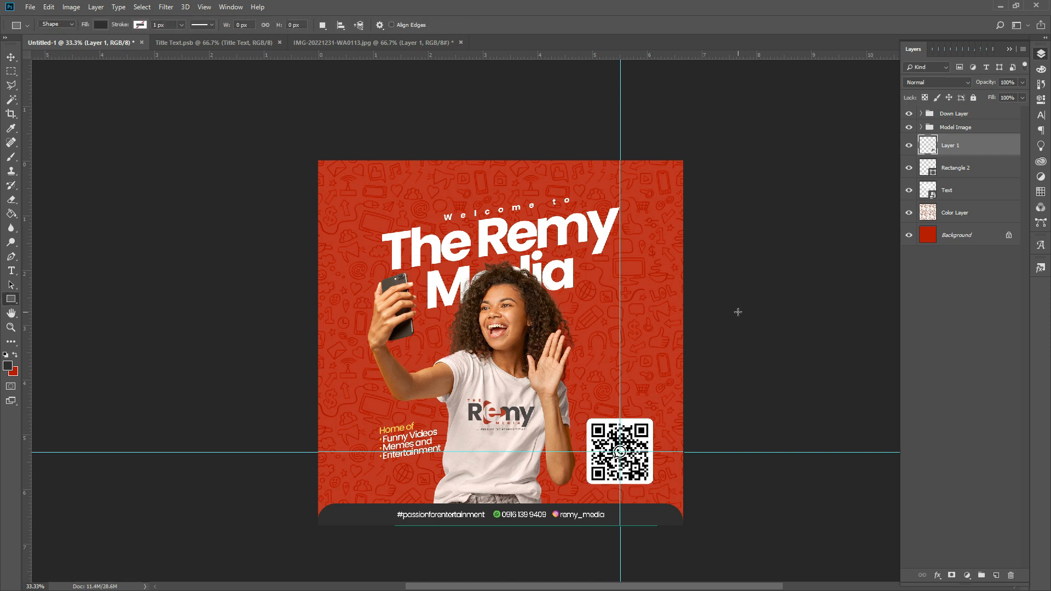
{"action": "left_click", "coordinate": [961, 168], "text": "shift"}
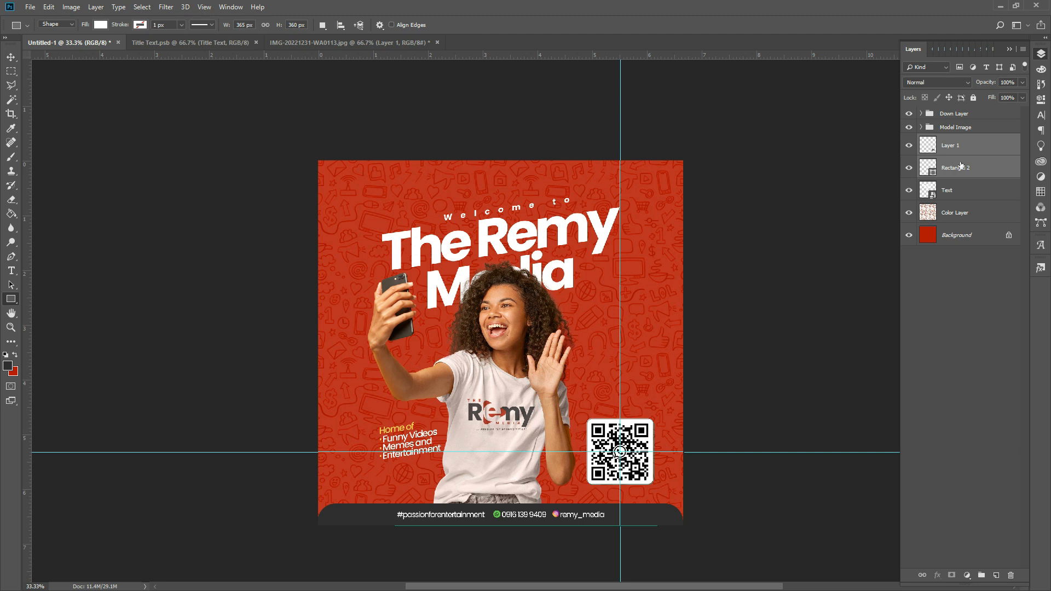
{"action": "key", "text": "ctrl+g"}
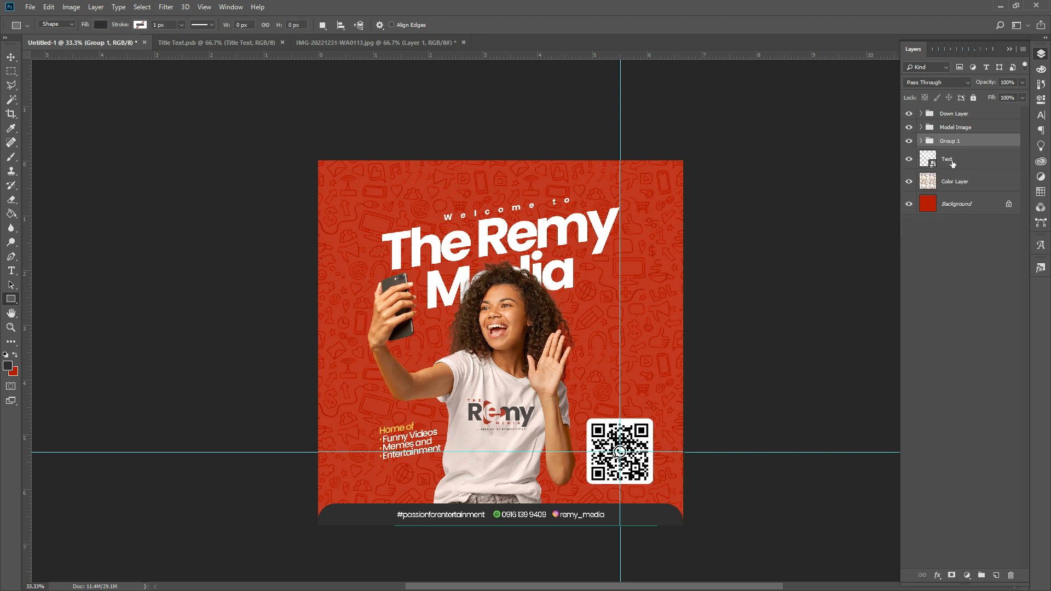
- Rename the group 'QR CODE Layer' and save the document
{"action": "double_click", "coordinate": [953, 141]}
{"action": "type", "text": "Q"}
{"action": "type", "text": "R CODE Layer"}
{"action": "key", "text": "Return"}
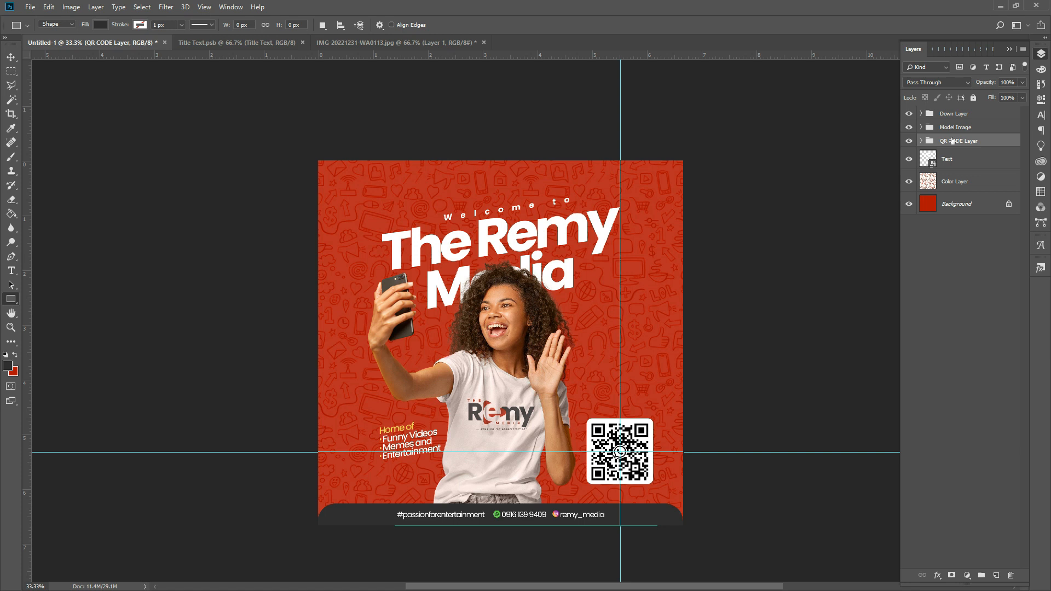
{"action": "key", "text": "ctrl+s"}
- Try shrinking the QR group to about 59%, then undo the resize
{"action": "key", "text": "ctrl+t"}
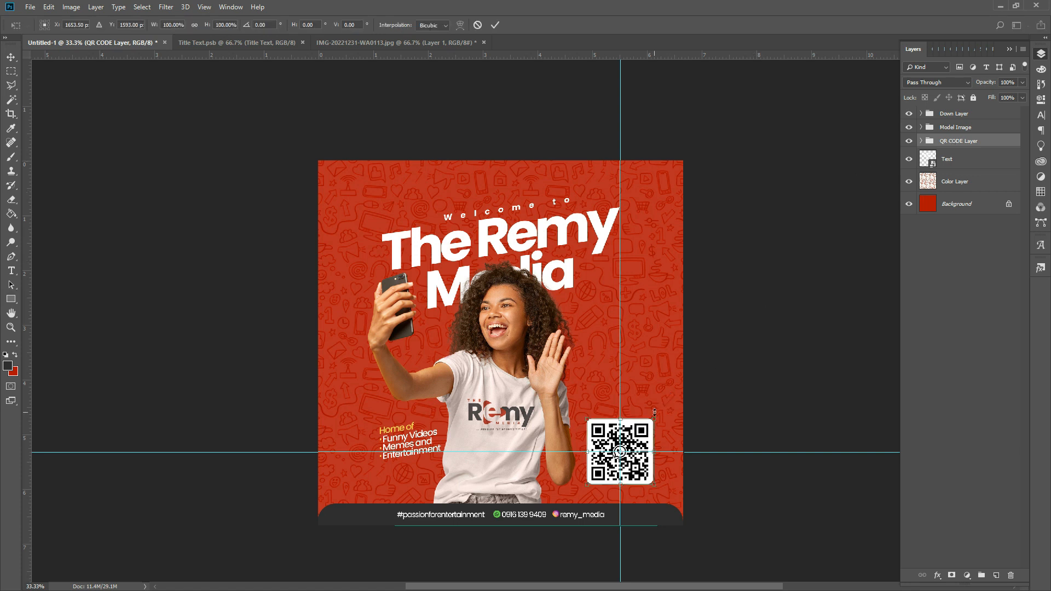
{"action": "left_click_drag", "start_coordinate": [654, 413], "coordinate": [641, 426]}
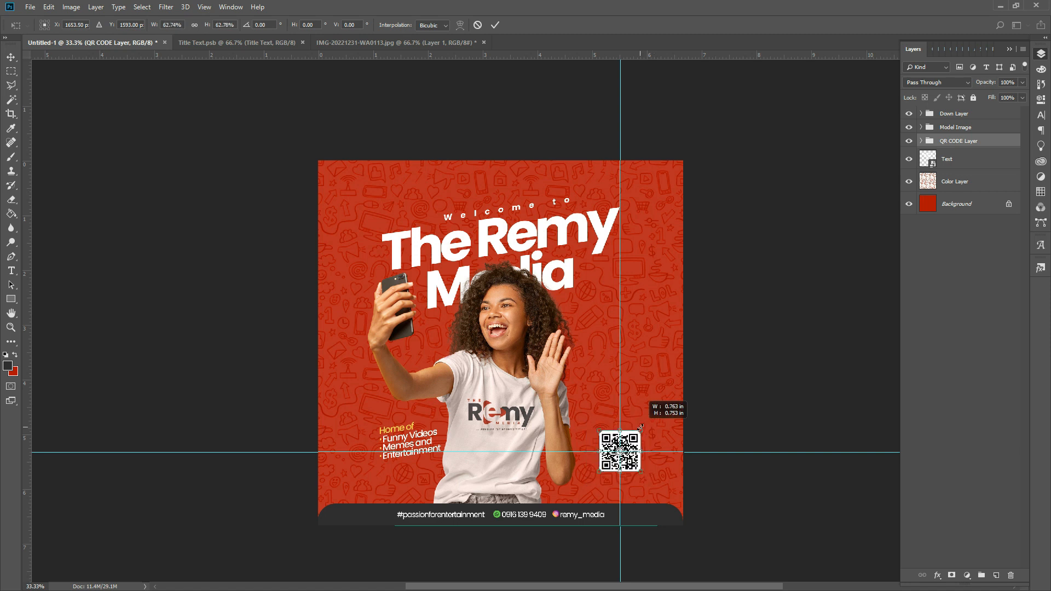
{"action": "left_click_drag", "start_coordinate": [641, 426], "coordinate": [639, 427]}
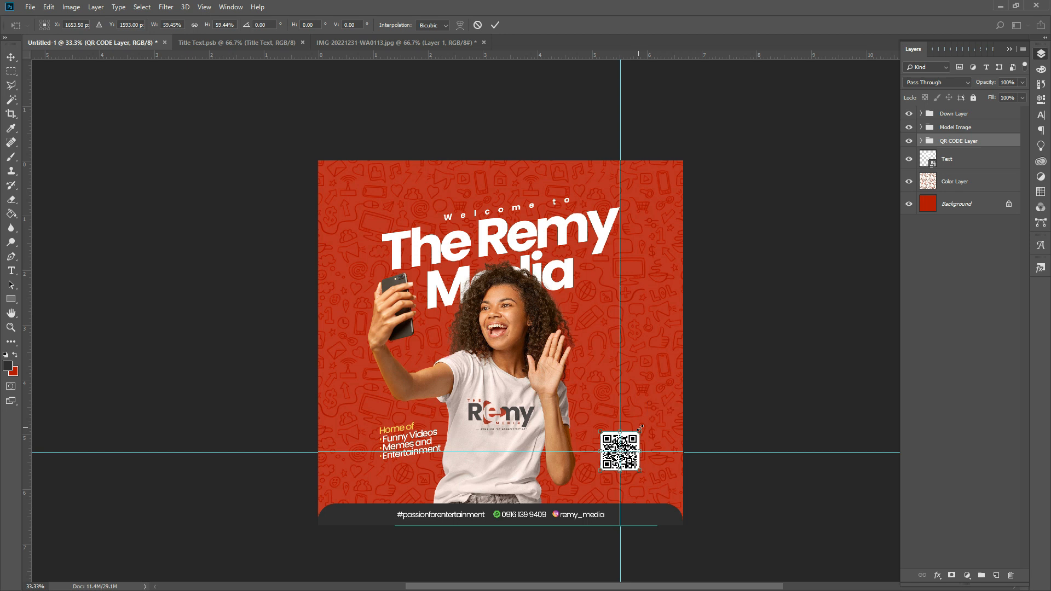
{"action": "key", "text": "u"}
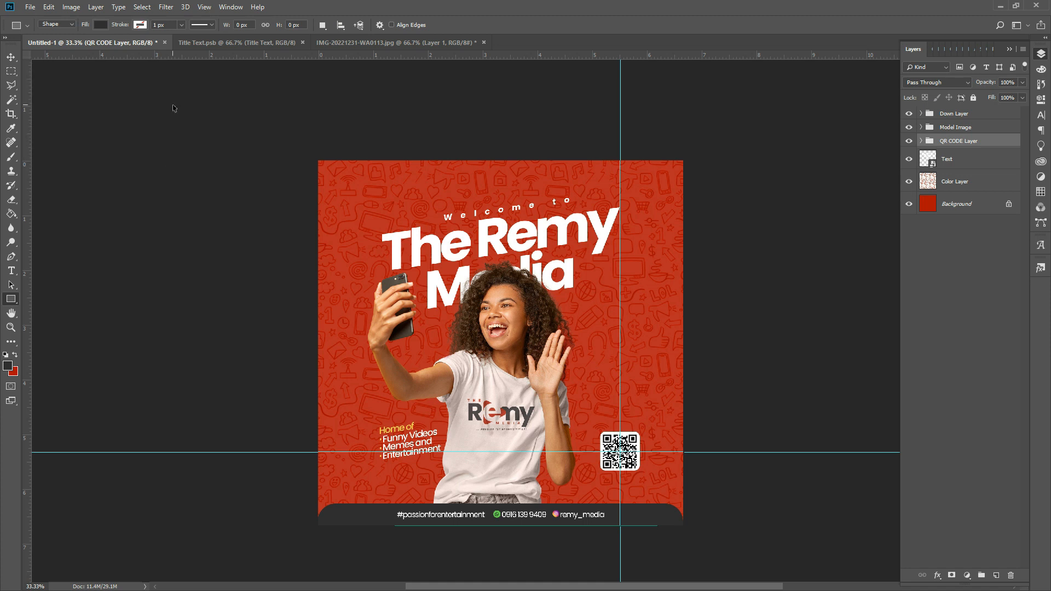
{"action": "key", "text": "ctrl+z"}
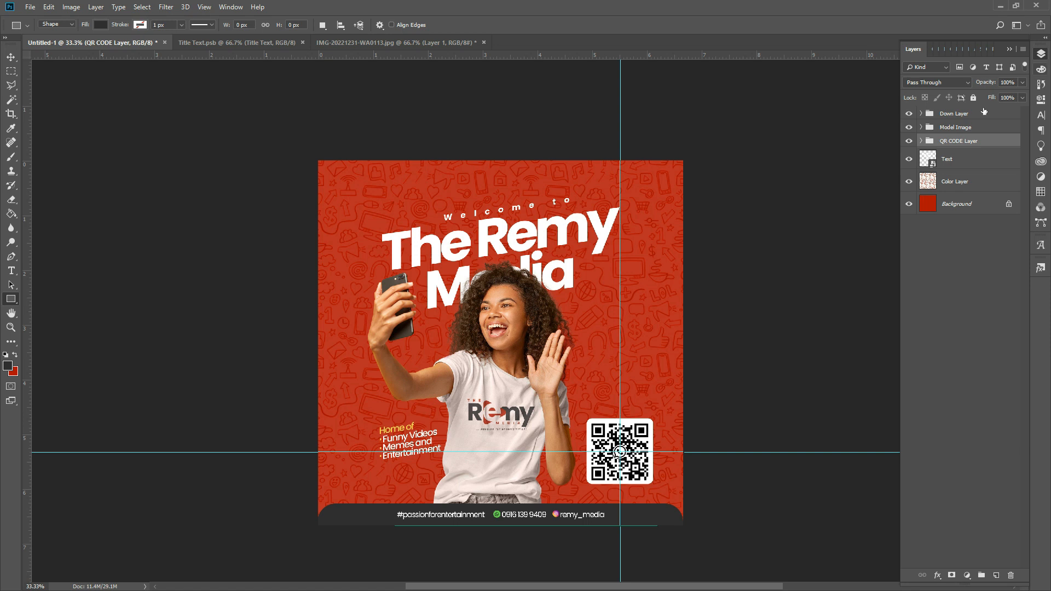
- Convert Rectangle 2 to a smart object and scale the QR group to about 53%
{"action": "left_click", "coordinate": [922, 143]}
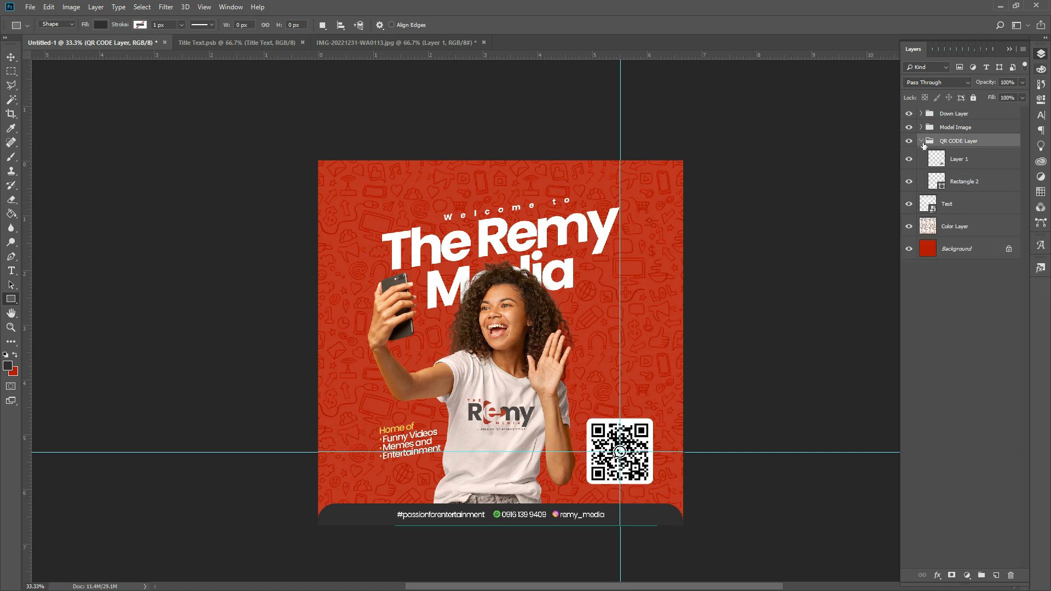
{"action": "right_click", "coordinate": [974, 185]}
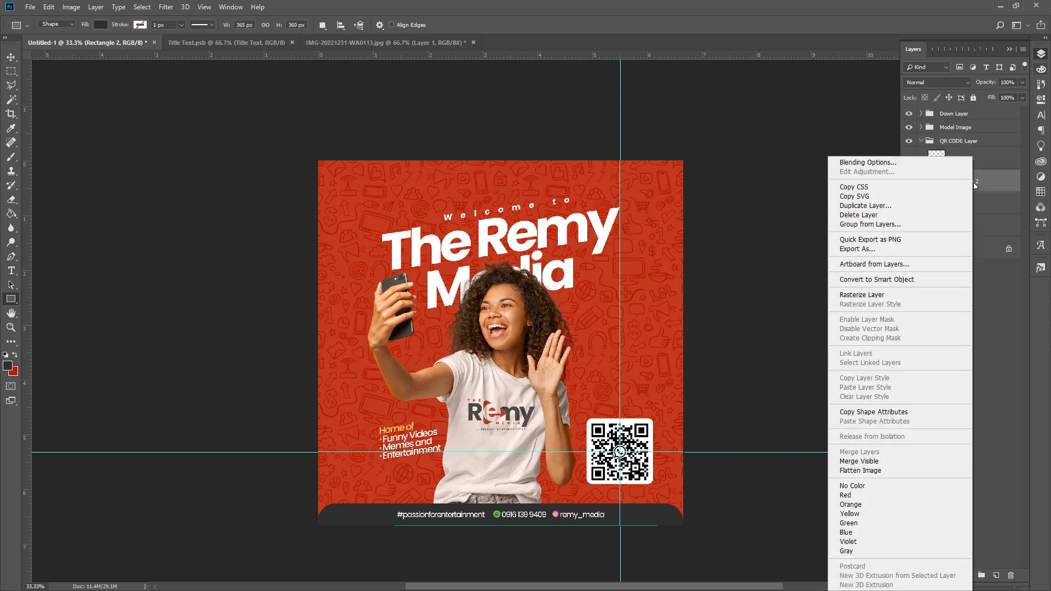
{"action": "left_click", "coordinate": [896, 280]}
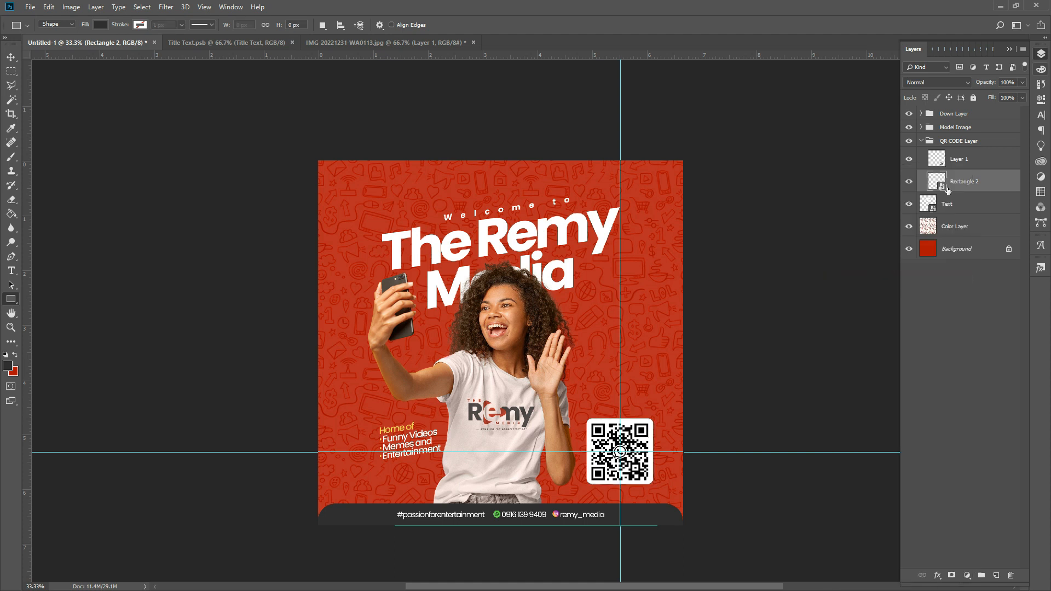
{"action": "left_click", "coordinate": [958, 141]}
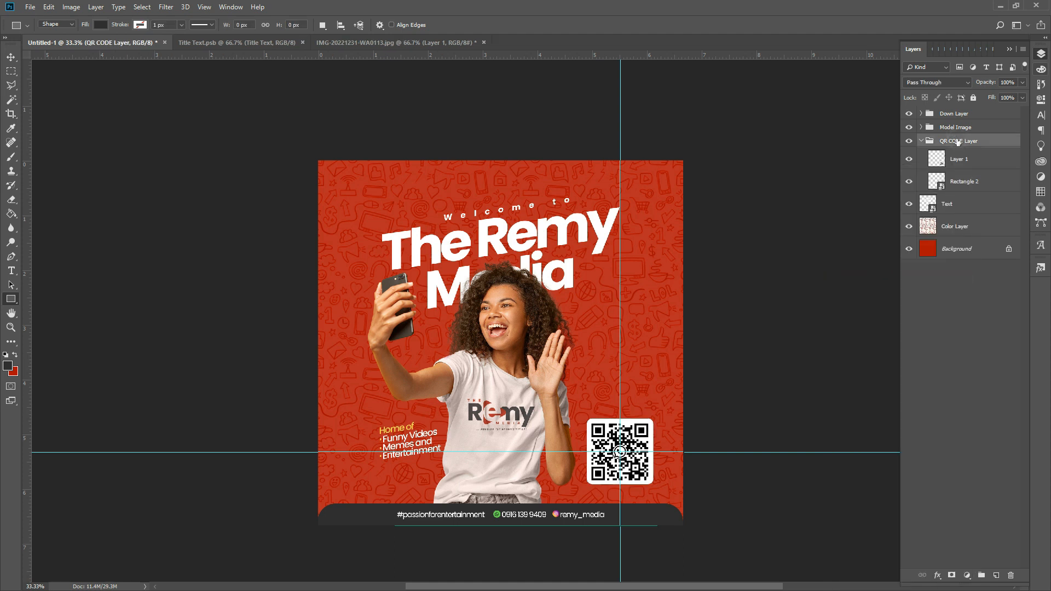
{"action": "key", "text": "ctrl+t"}
{"action": "key", "text": "ctrl+r"}
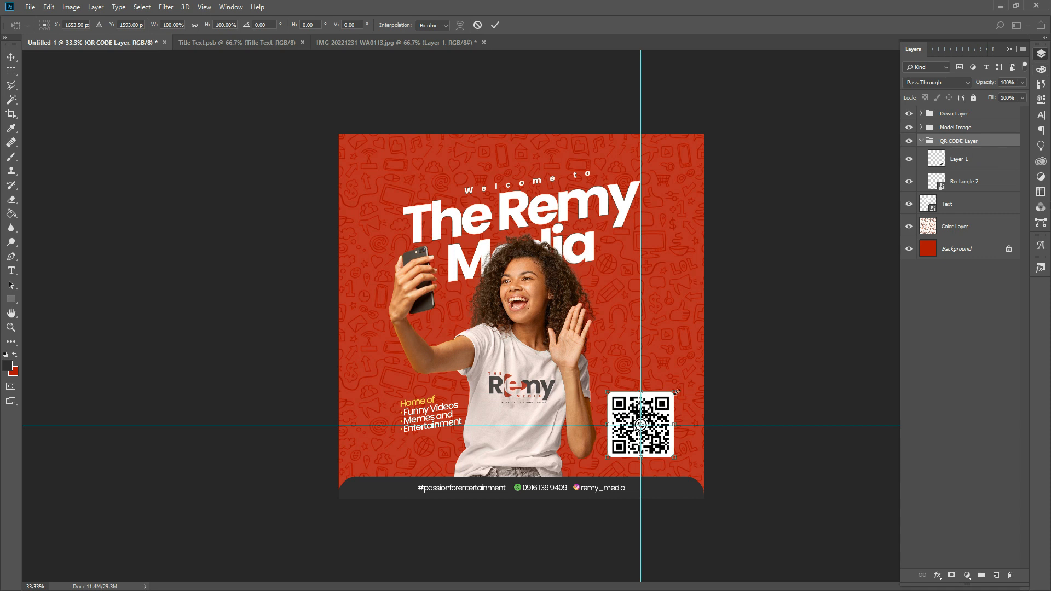
{"action": "left_click_drag", "start_coordinate": [676, 391], "coordinate": [665, 410]}
{"action": "key", "text": "u"}
{"action": "key", "text": "Return"}
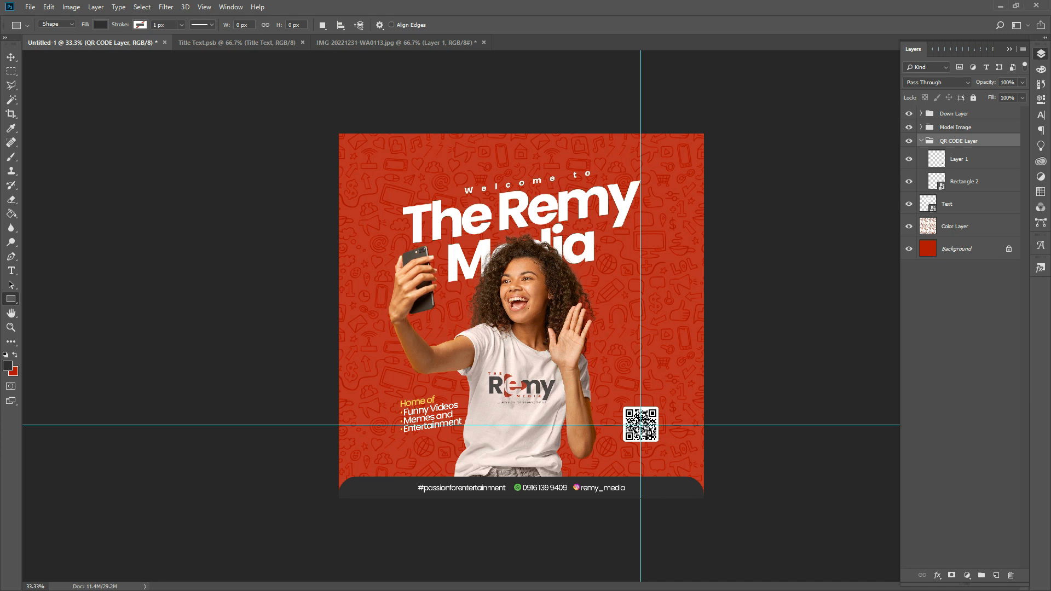
- Drag both guides off the canvas and nudge the QR group slightly left and down
{"action": "left_click", "coordinate": [11, 57]}
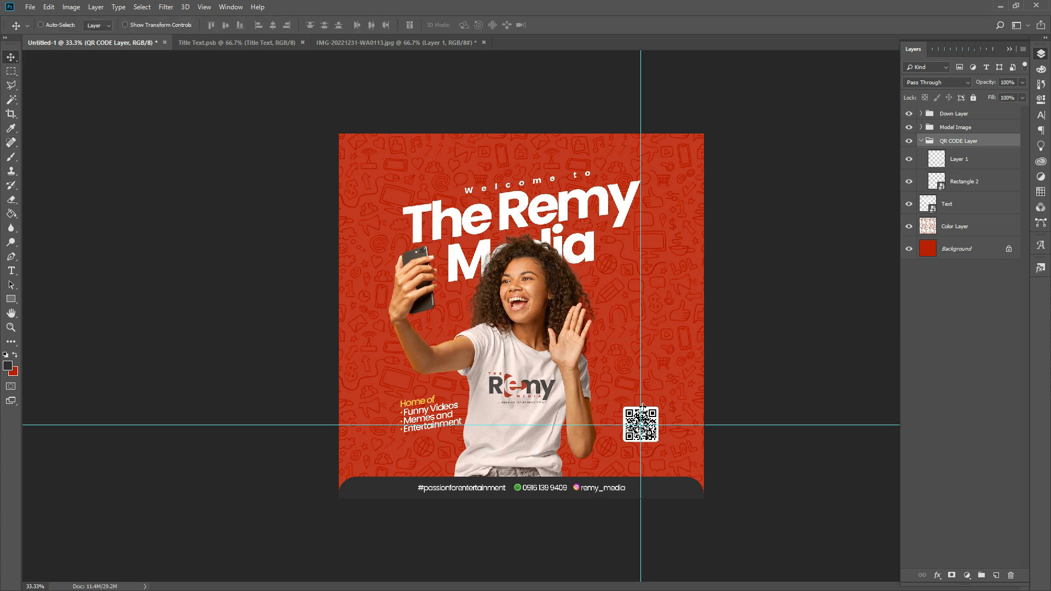
{"action": "left_click_drag", "start_coordinate": [643, 406], "coordinate": [22, 356]}
{"action": "left_click_drag", "start_coordinate": [657, 425], "coordinate": [643, 28]}
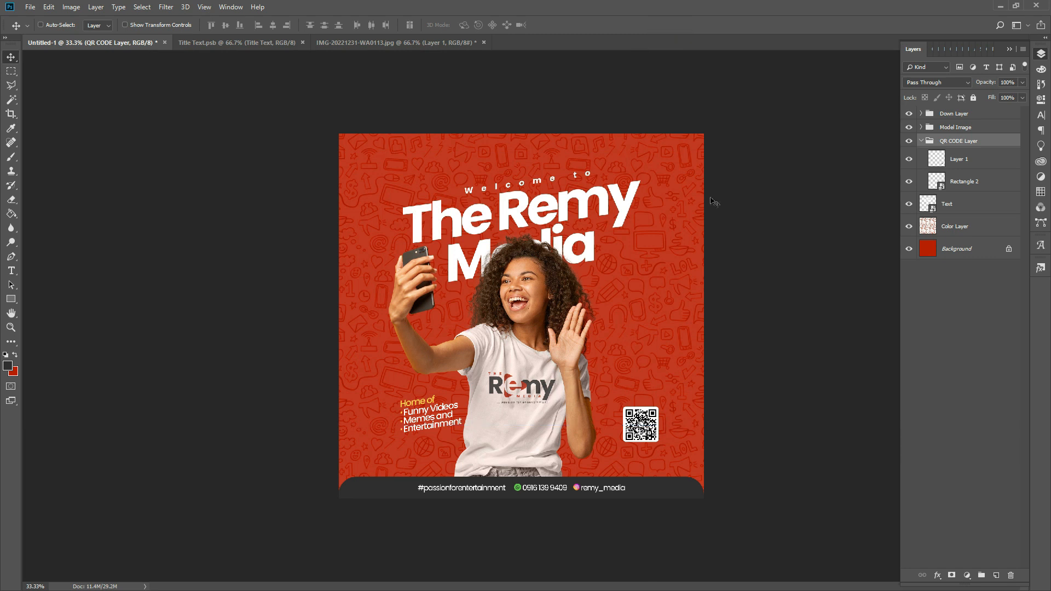
{"action": "right_click", "coordinate": [650, 445]}
{"action": "left_click", "coordinate": [653, 446]}
{"action": "left_click_drag", "start_coordinate": [640, 444], "coordinate": [625, 452]}
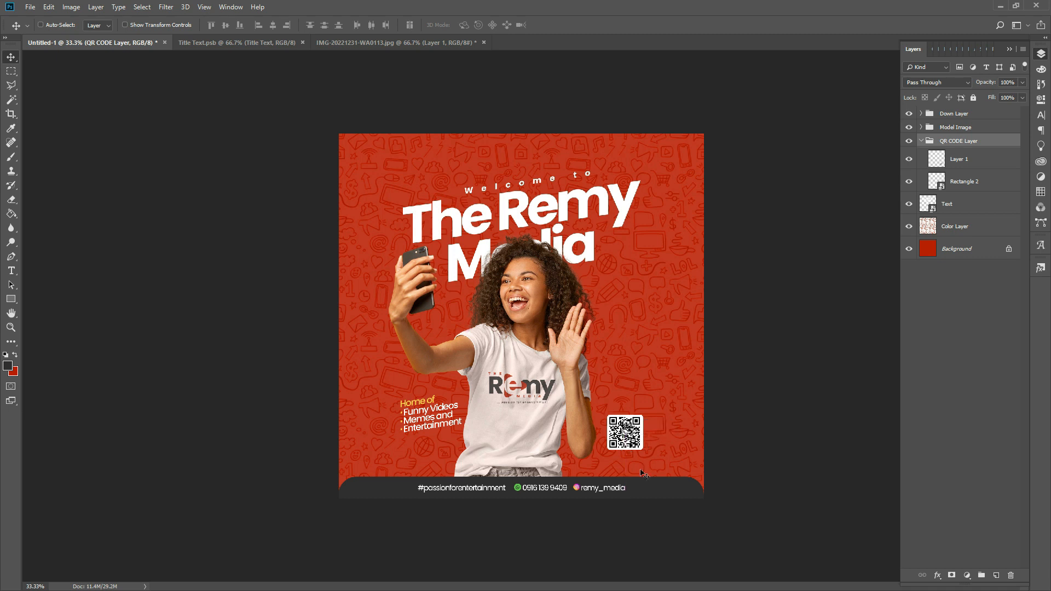
- Scale the QR CODE Layer group to about 88% just above the footer
{"action": "key", "text": "ctrl+t"}
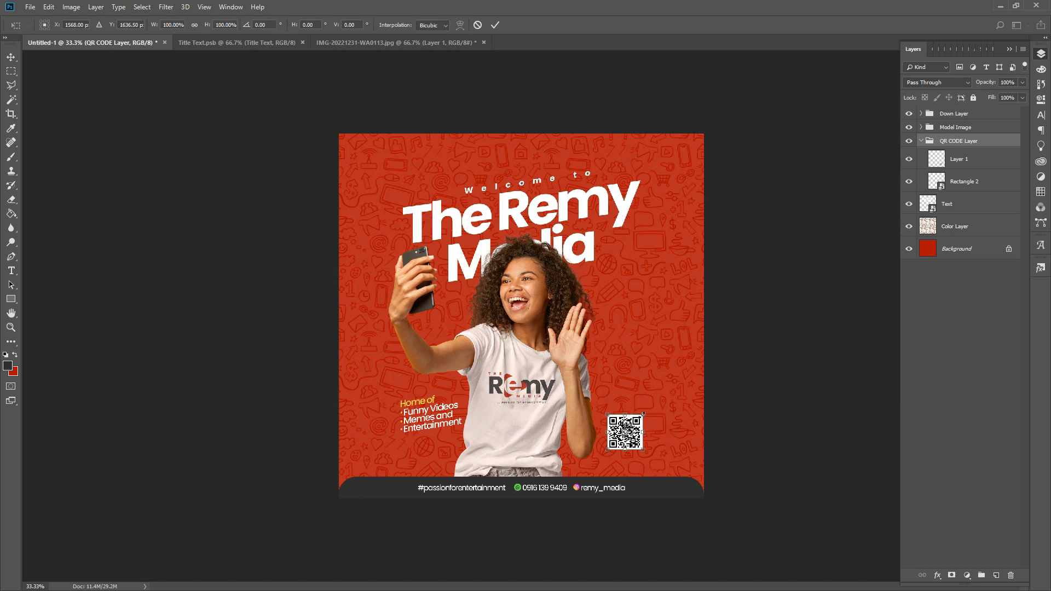
{"action": "left_click_drag", "start_coordinate": [643, 414], "coordinate": [641, 418]}
{"action": "key", "text": "Return"}
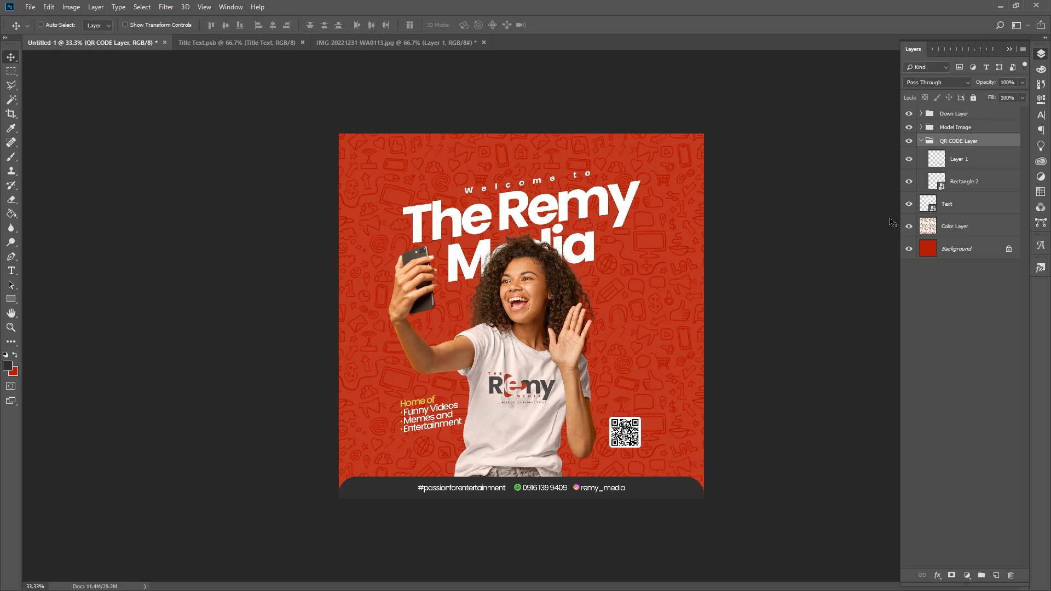
{"action": "right_click", "coordinate": [958, 144]}
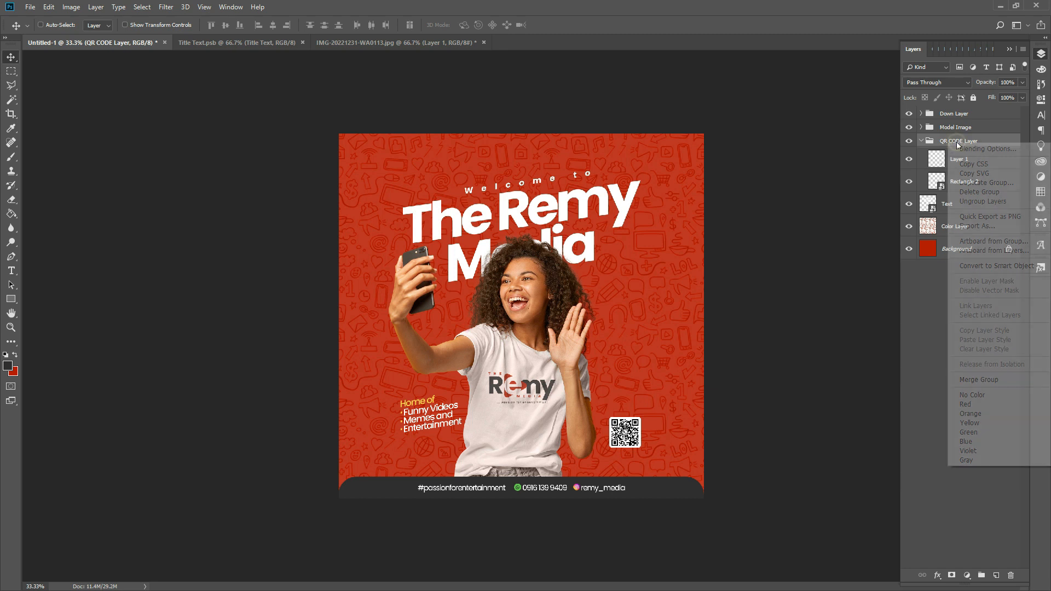
- Add a drop shadow to the QR CODE Layer group with 26% opacity and 84 px size
{"action": "left_click", "coordinate": [964, 152]}
{"action": "key", "text": "h"}
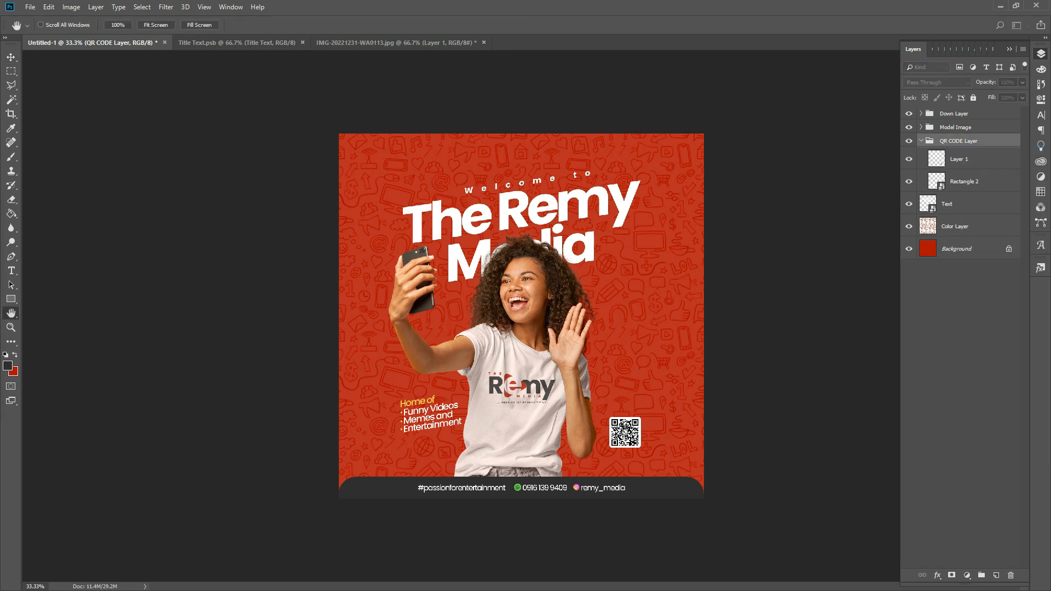
{"action": "left_click_drag", "start_coordinate": [18, 172], "coordinate": [589, 197]}
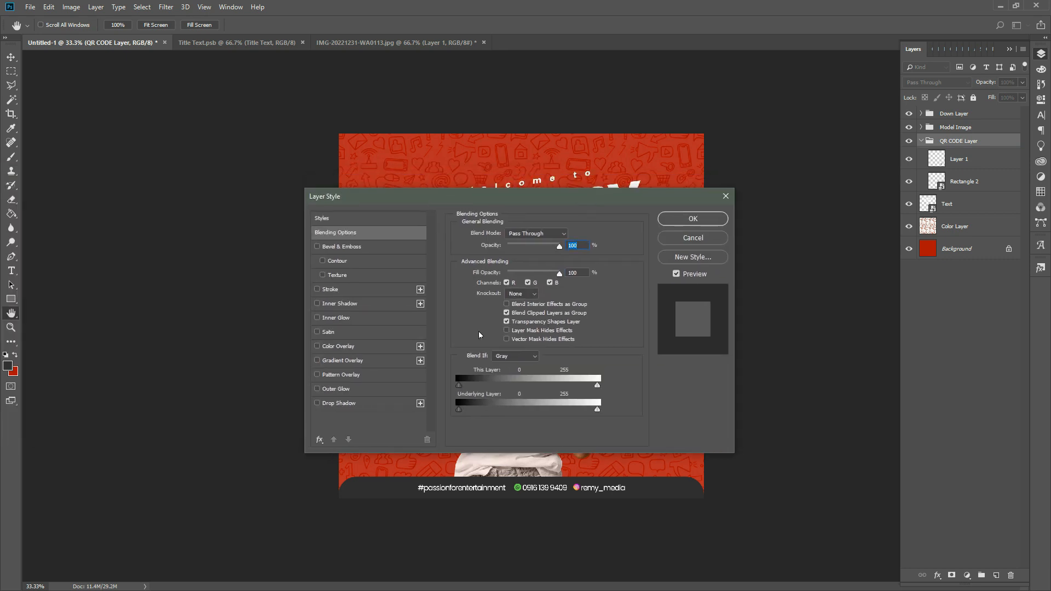
{"action": "left_click_drag", "start_coordinate": [467, 196], "coordinate": [454, 80]}
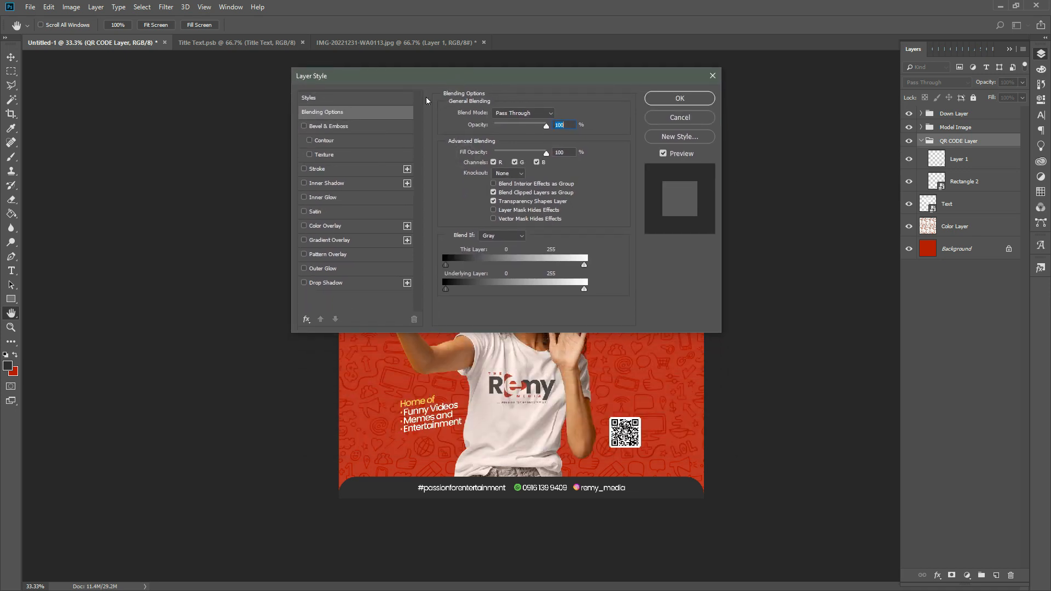
{"action": "left_click", "coordinate": [337, 283]}
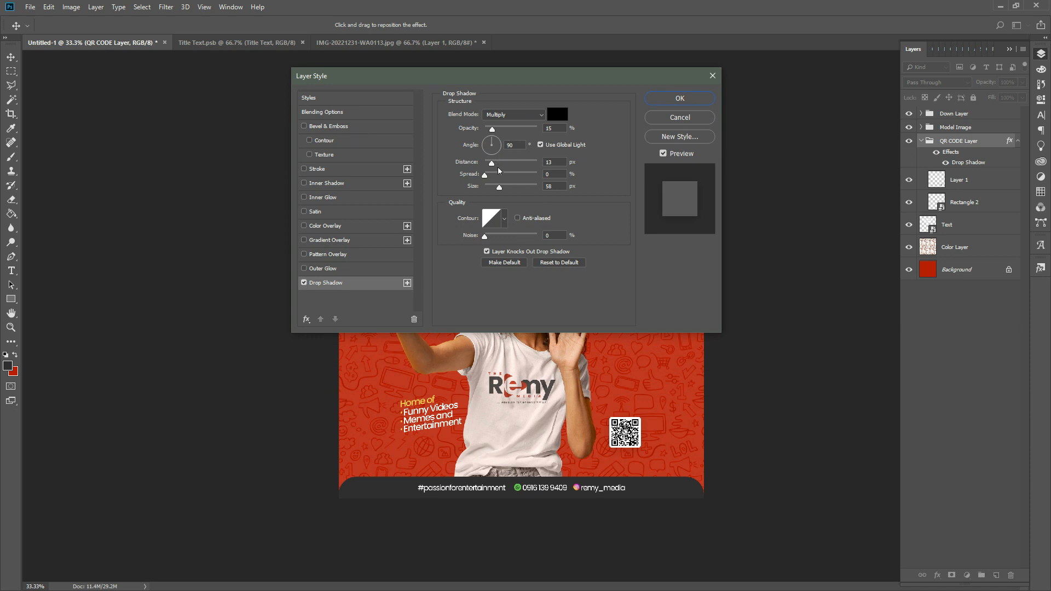
{"action": "left_click_drag", "start_coordinate": [492, 128], "coordinate": [540, 129]}
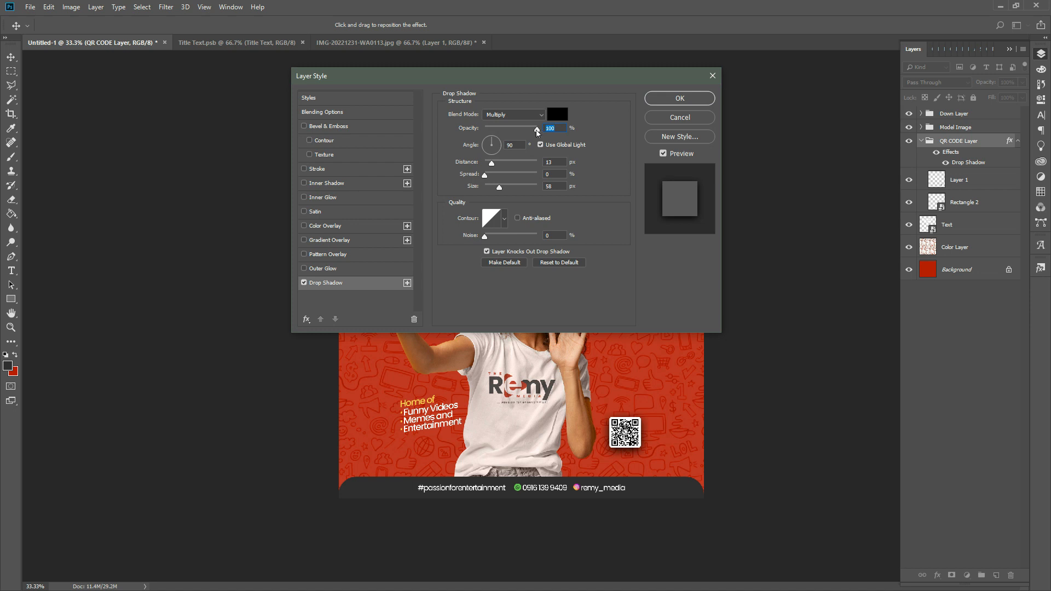
{"action": "left_click_drag", "start_coordinate": [499, 187], "coordinate": [505, 188]}
{"action": "left_click_drag", "start_coordinate": [521, 129], "coordinate": [495, 132]}
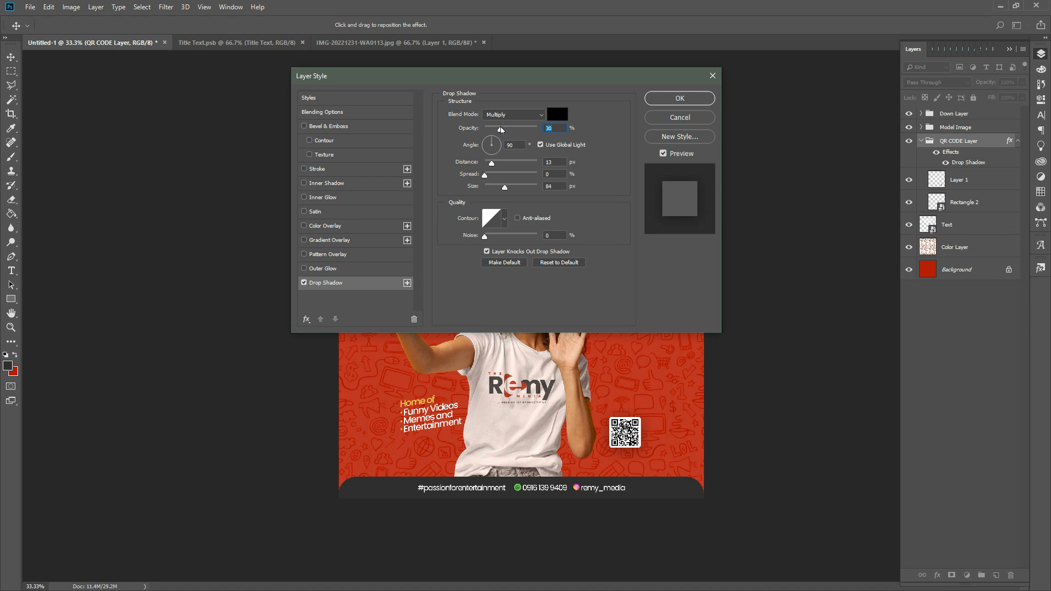
{"action": "left_click", "coordinate": [680, 100]}
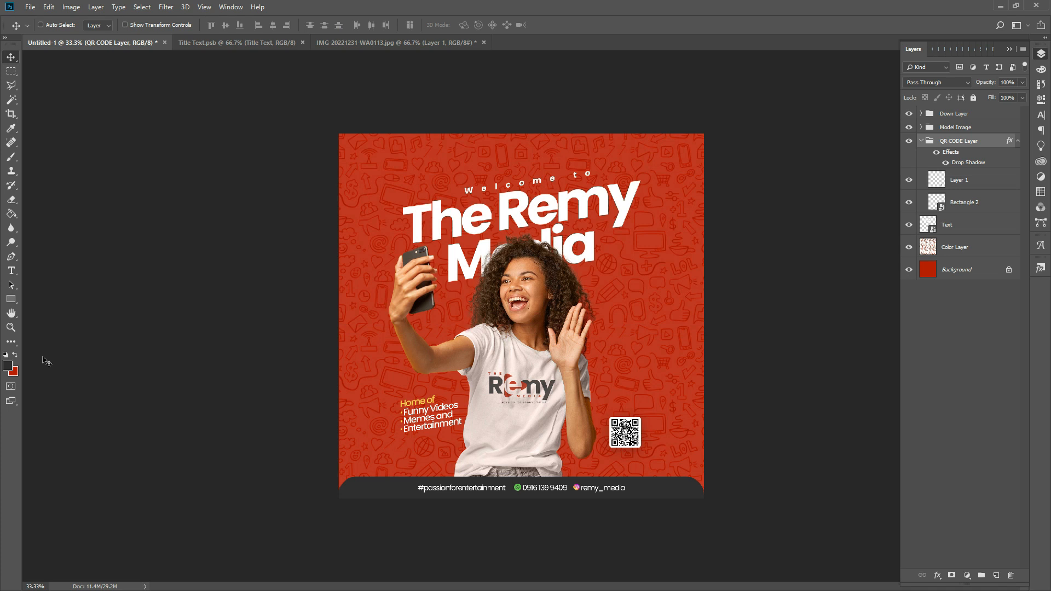
{"action": "left_click", "coordinate": [11, 328]}
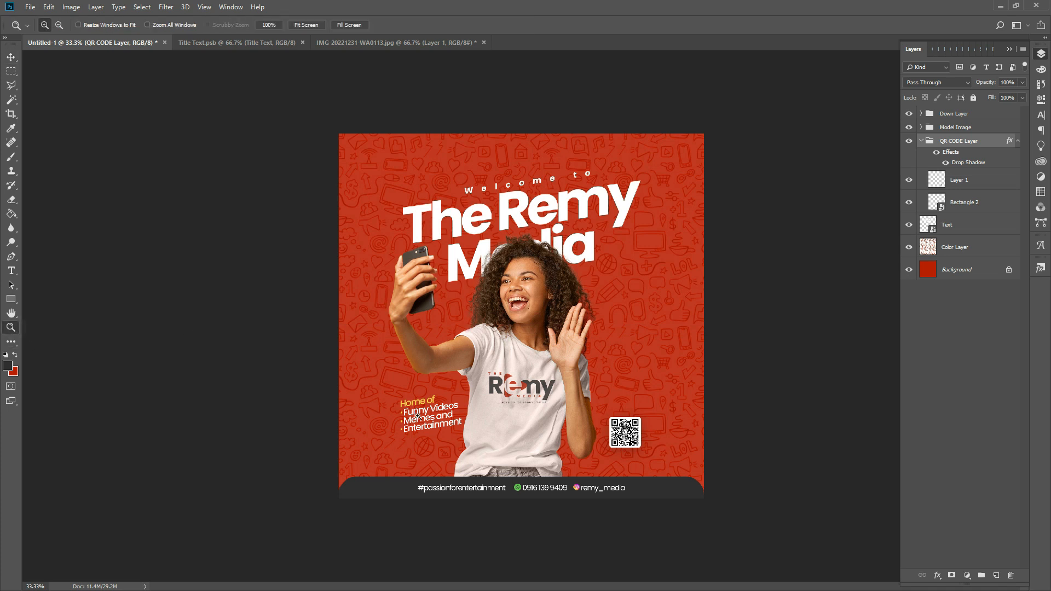
{"action": "left_click", "coordinate": [563, 484]}
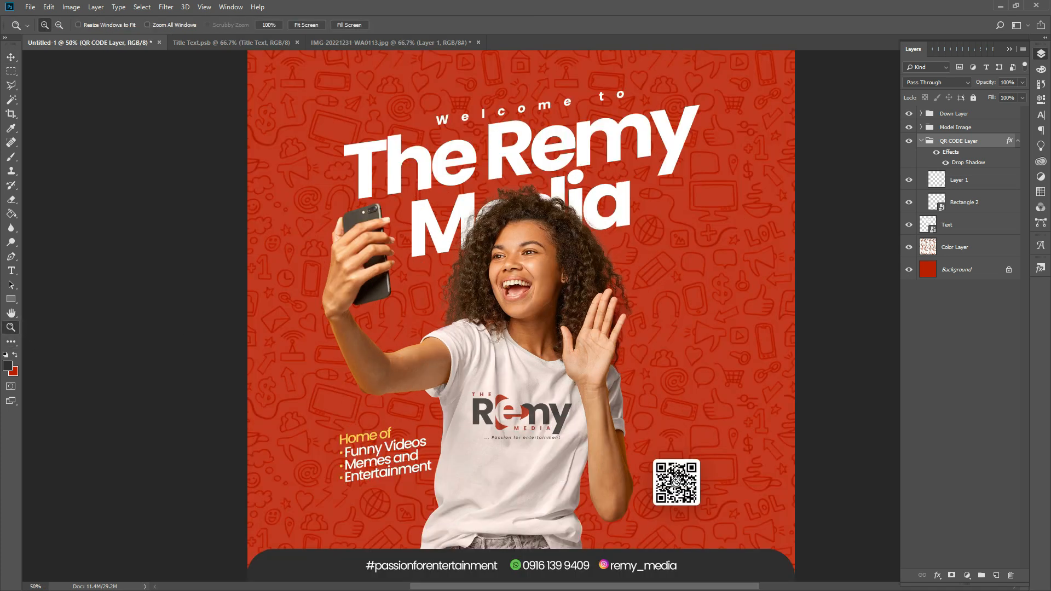
{"action": "left_click", "coordinate": [677, 481]}
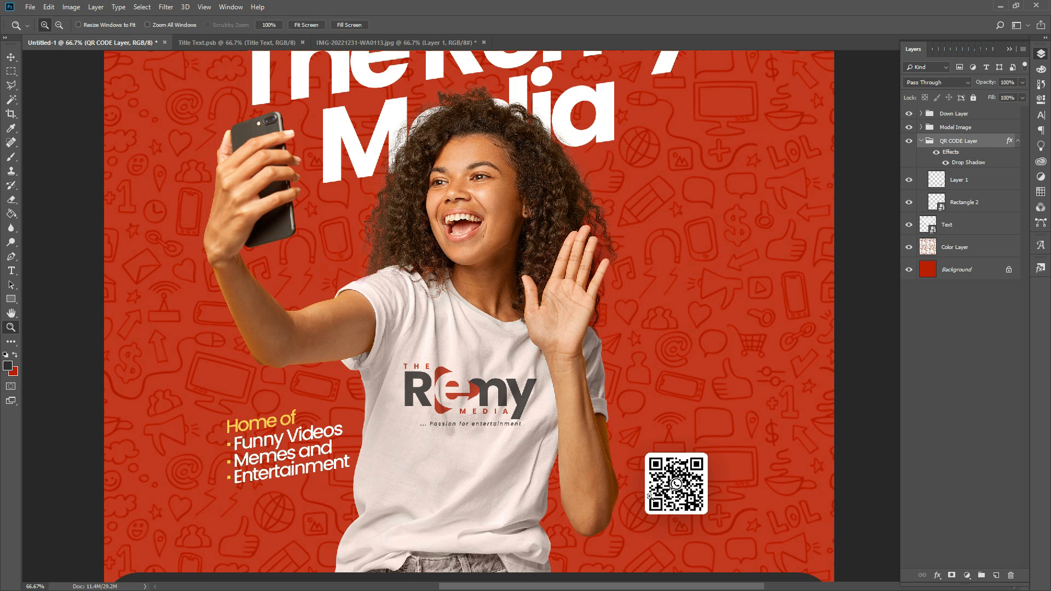
{"action": "left_click", "coordinate": [388, 377], "text": "alt"}
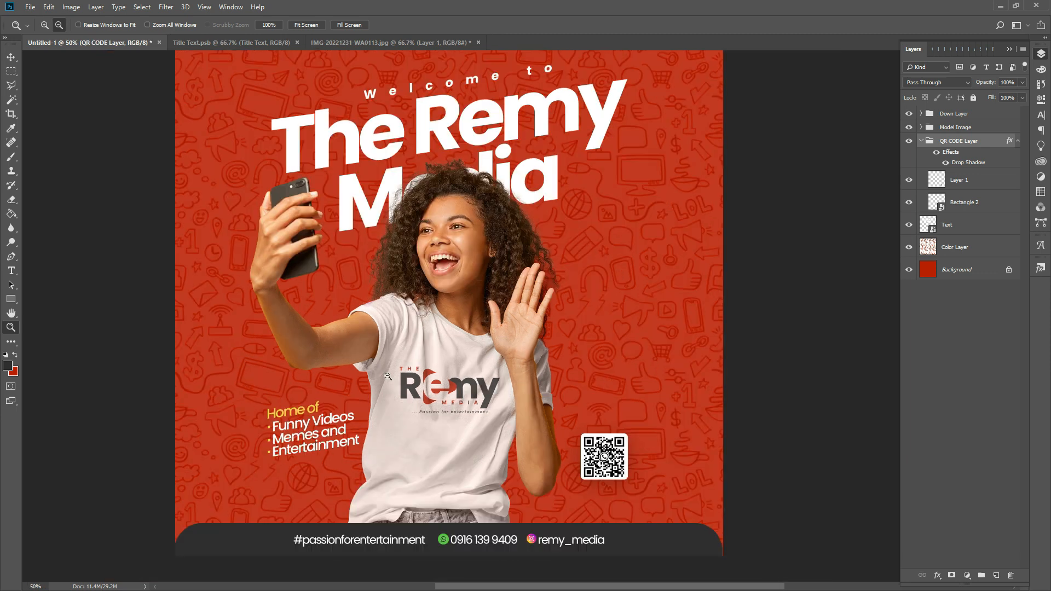
{"action": "left_click", "coordinate": [388, 376], "text": "alt"}
{"action": "scroll", "coordinate": [388, 376], "scroll_direction": "down", "scroll_amount": 2}
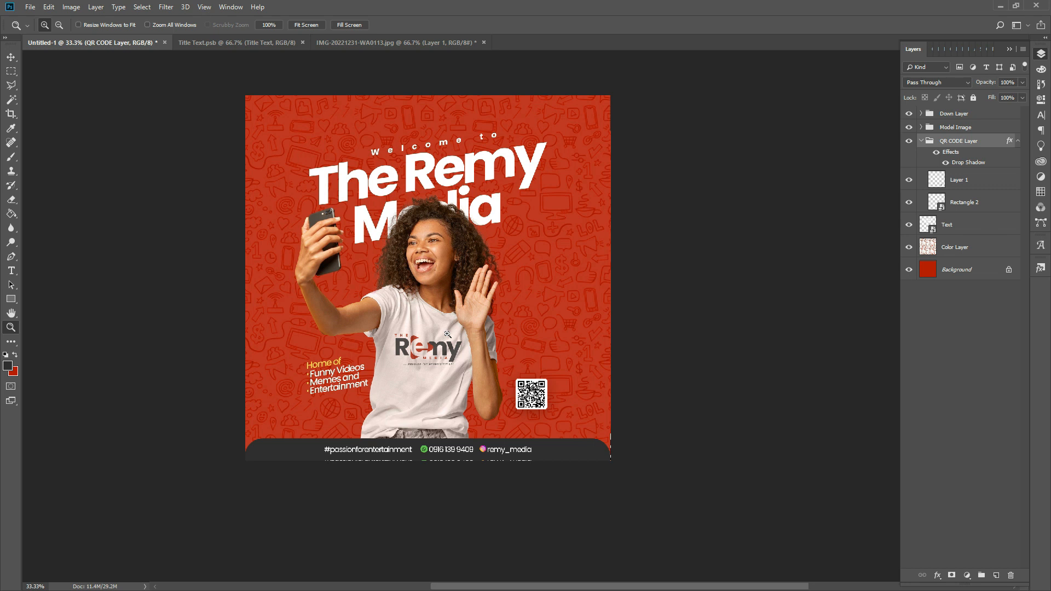
- Place the sunglasses emoji image as embedded and move its layer to the top of the stack
{"action": "left_click", "coordinate": [31, 7]}
{"action": "left_click", "coordinate": [50, 214]}
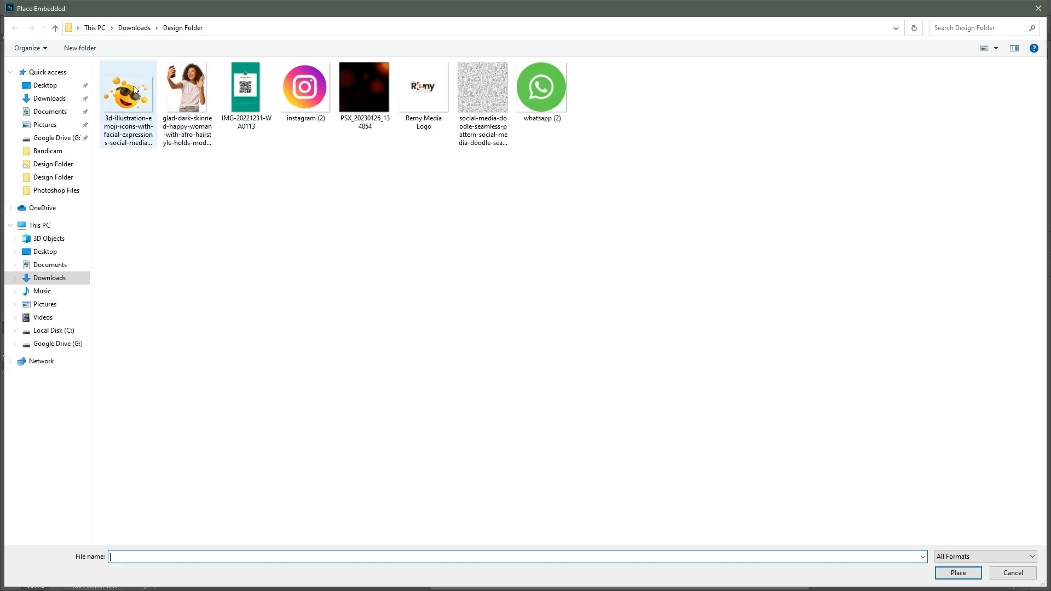
{"action": "double_click", "coordinate": [133, 89]}
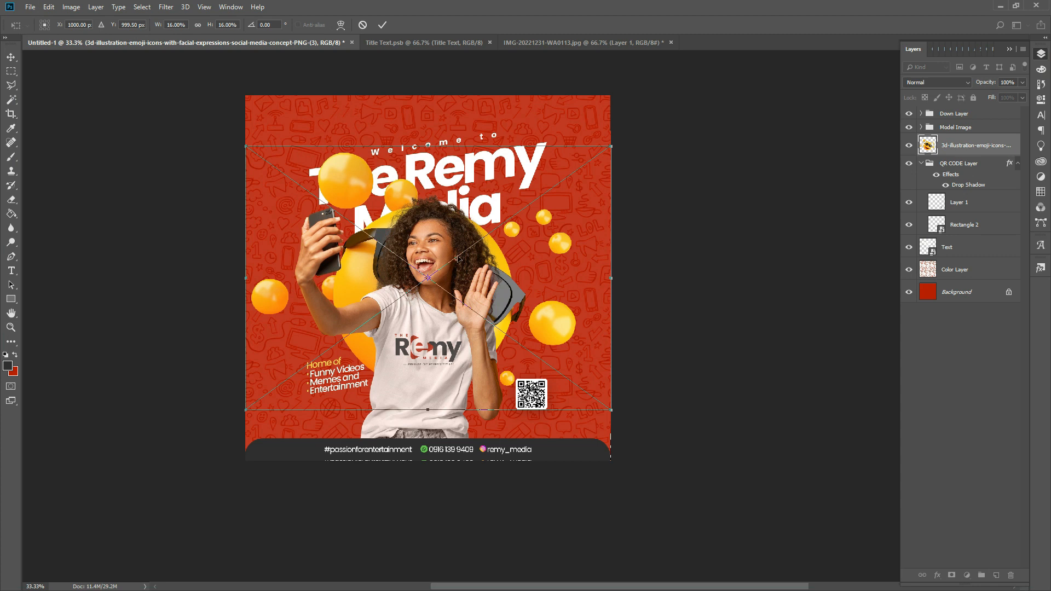
{"action": "key", "text": "Return"}
{"action": "key", "text": "z"}
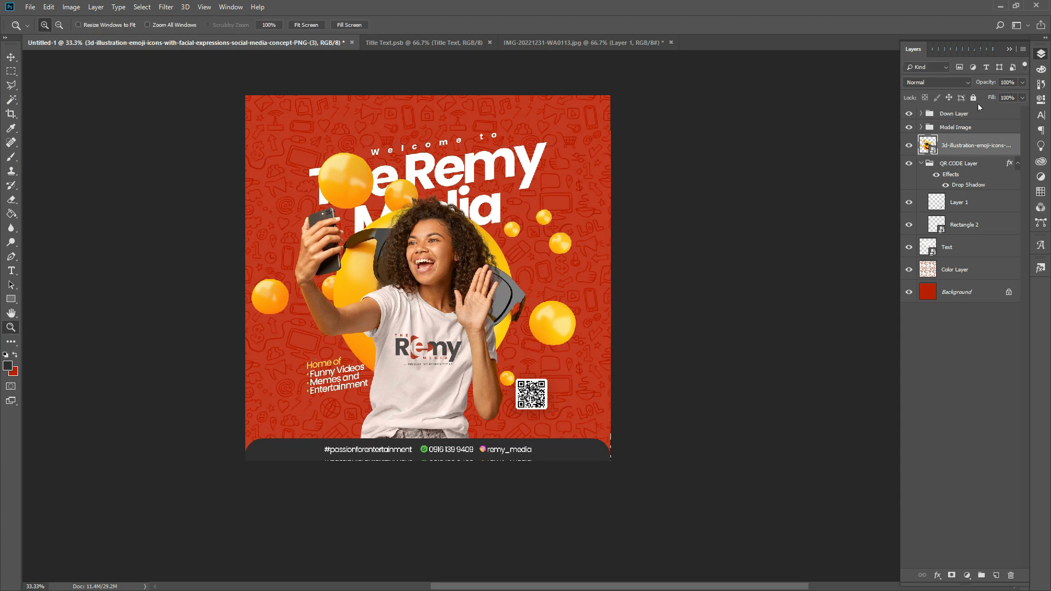
{"action": "left_click_drag", "start_coordinate": [964, 149], "coordinate": [969, 111]}
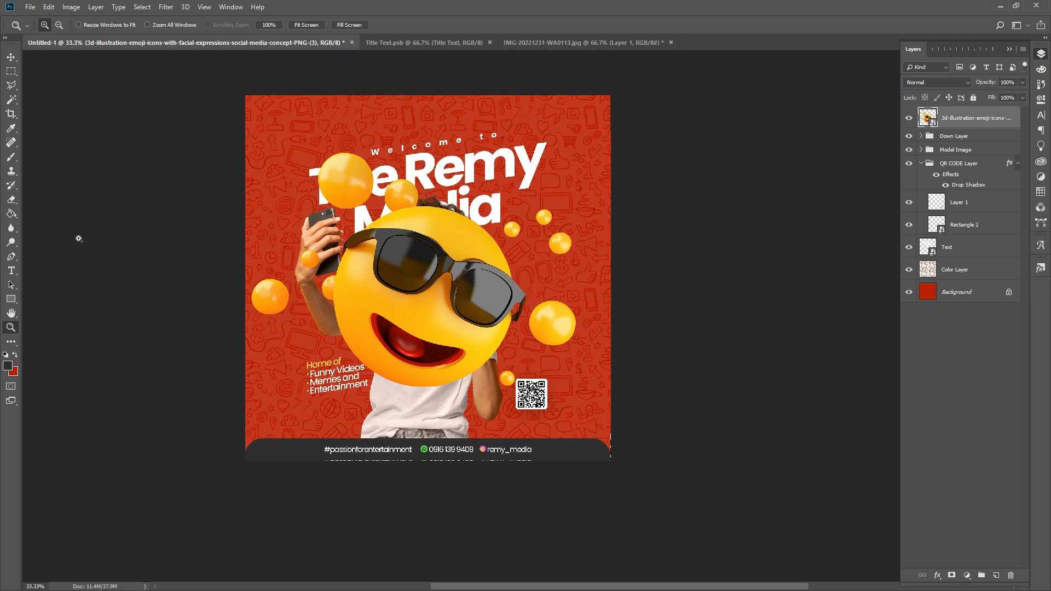
- Outline the area holding the emoji's small orange balls with the Polygonal Lasso
{"action": "left_click", "coordinate": [11, 85]}
{"action": "left_click", "coordinate": [469, 409]}
{"action": "left_click", "coordinate": [504, 357]}
{"action": "left_click", "coordinate": [533, 295]}
{"action": "left_click", "coordinate": [503, 236]}
{"action": "left_click", "coordinate": [392, 164]}
{"action": "left_click", "coordinate": [370, 208]}
{"action": "left_click", "coordinate": [323, 236]}
{"action": "left_click", "coordinate": [326, 271]}
{"action": "left_click", "coordinate": [264, 374]}
{"action": "left_click", "coordinate": [155, 332]}
{"action": "left_click", "coordinate": [209, 67]}
{"action": "left_click", "coordinate": [649, 111]}
{"action": "left_click", "coordinate": [717, 401]}
{"action": "double_click", "coordinate": [487, 515]}
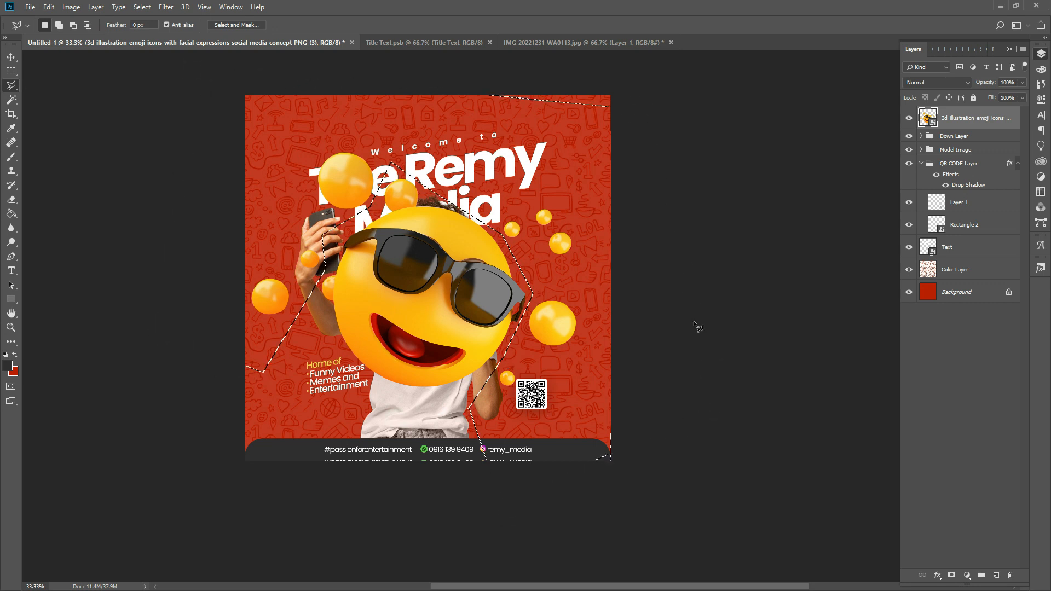
- Rasterize the emoji layer, delete the selected small balls, and deselect
{"action": "right_click", "coordinate": [982, 120]}
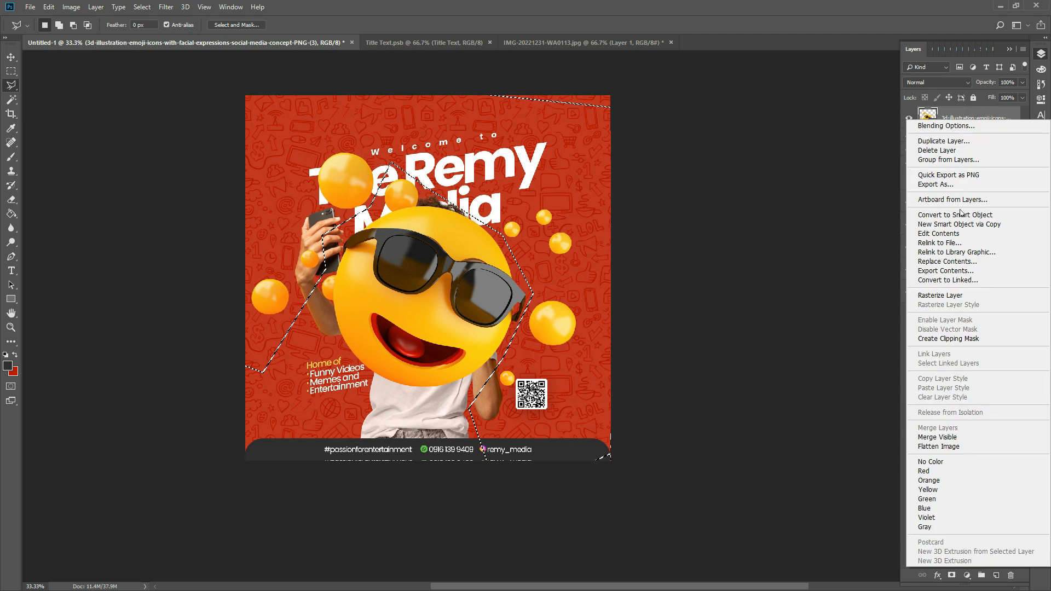
{"action": "left_click", "coordinate": [937, 296]}
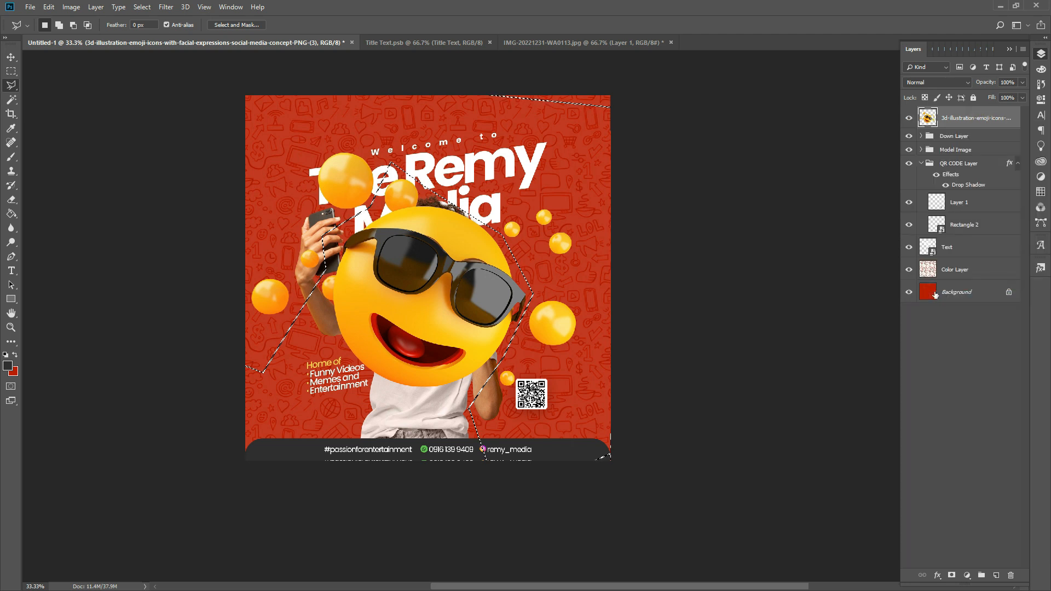
{"action": "key", "text": "Delete"}
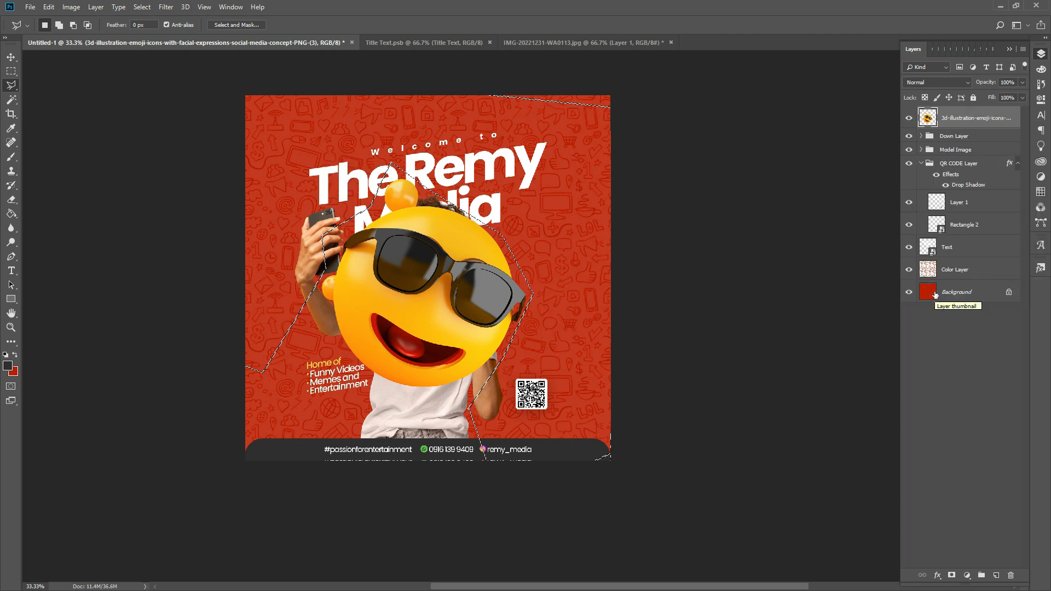
{"action": "key", "text": "ctrl+d"}
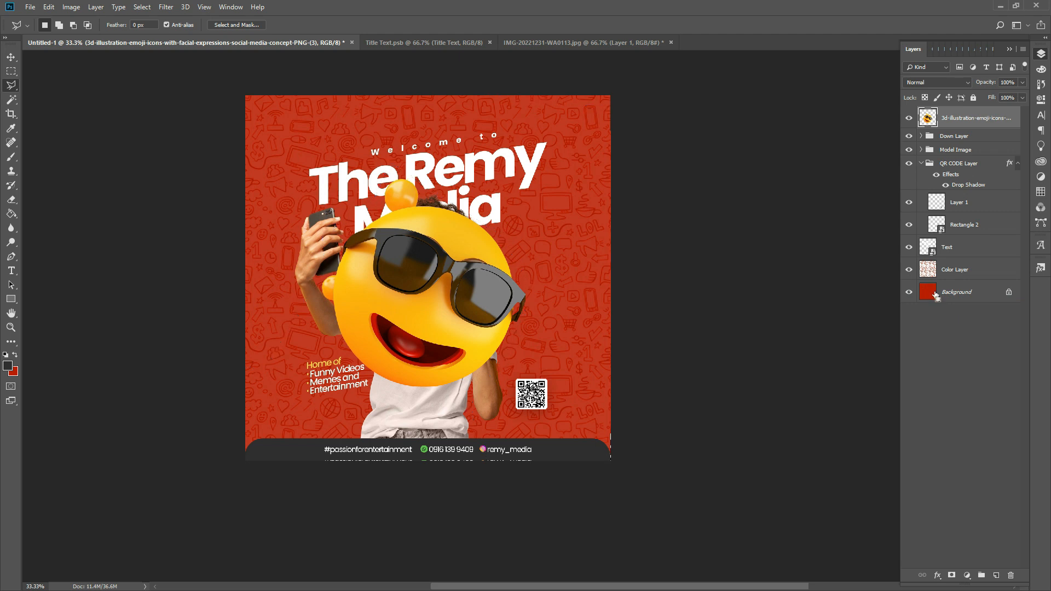
- Flip the emoji horizontally, scale it to about 93%, and let it peek from the right edge
{"action": "key", "text": "ctrl+t"}
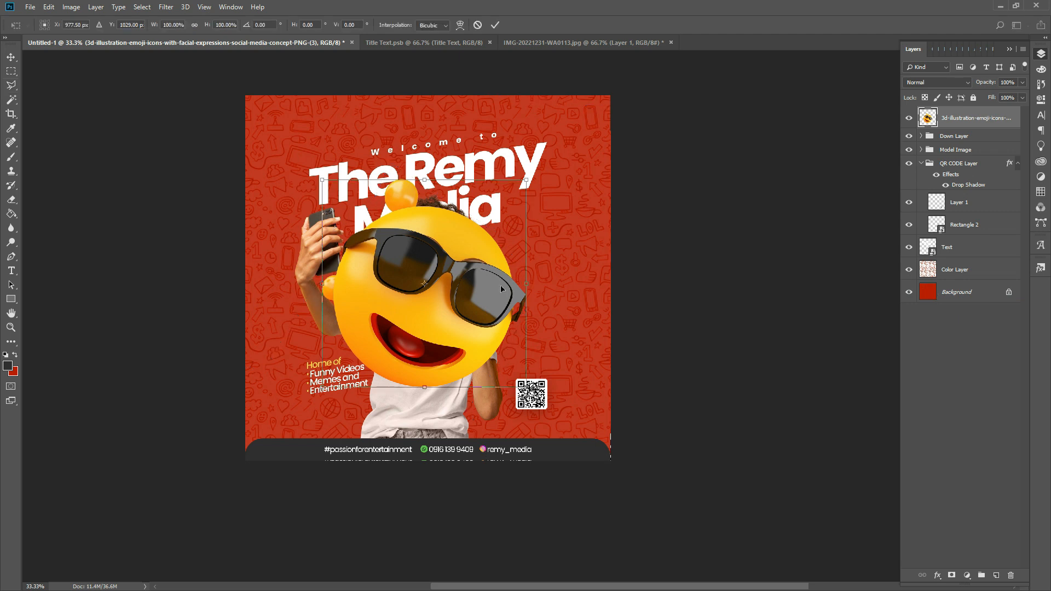
{"action": "right_click", "coordinate": [439, 303]}
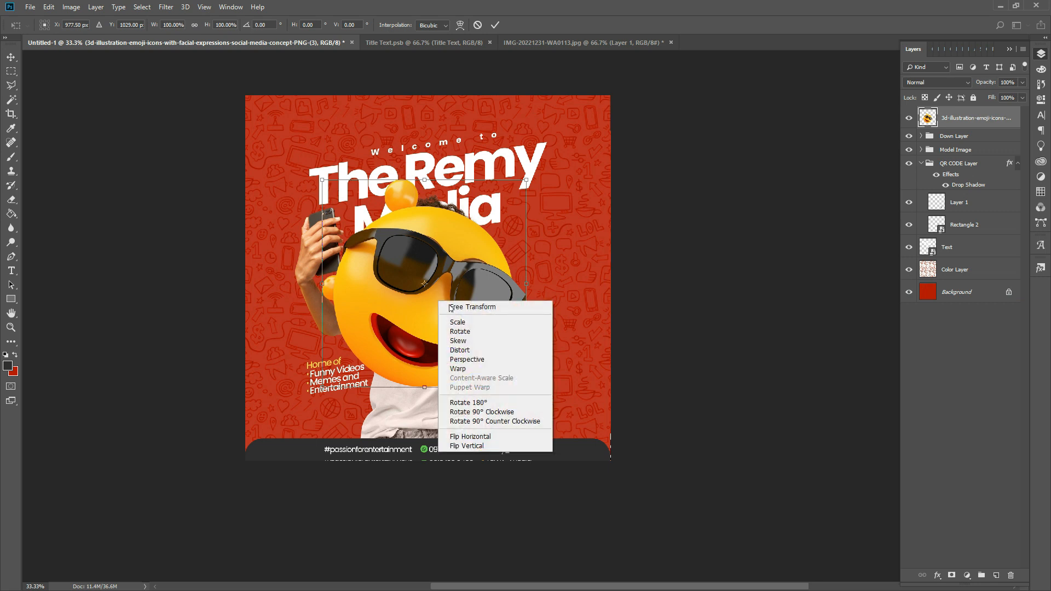
{"action": "left_click", "coordinate": [491, 437]}
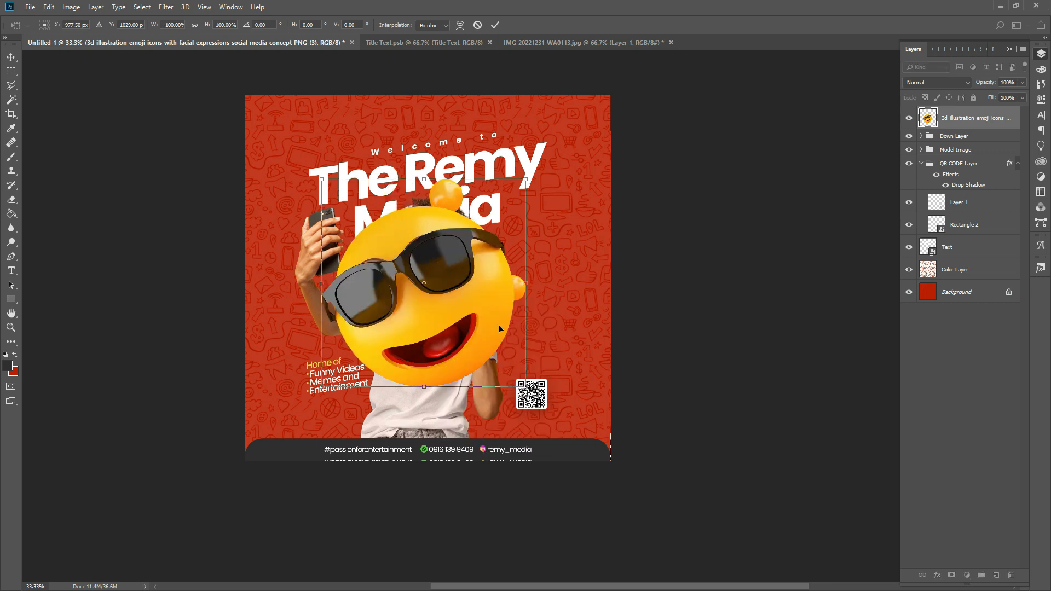
{"action": "left_click_drag", "start_coordinate": [480, 327], "coordinate": [667, 316]}
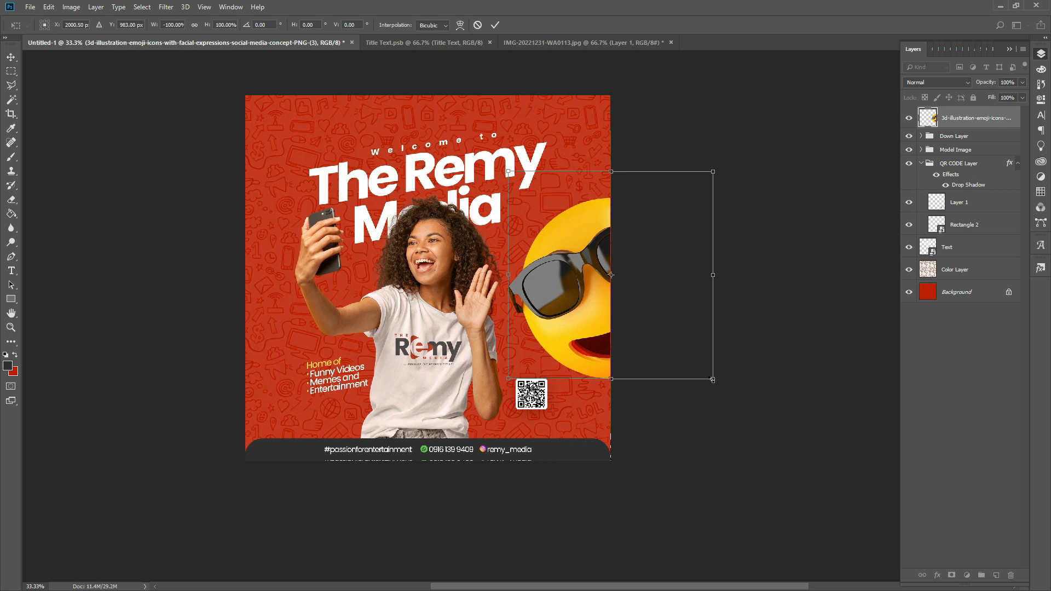
{"action": "left_click_drag", "start_coordinate": [712, 379], "coordinate": [705, 371]}
{"action": "left_click_drag", "start_coordinate": [583, 314], "coordinate": [578, 315]}
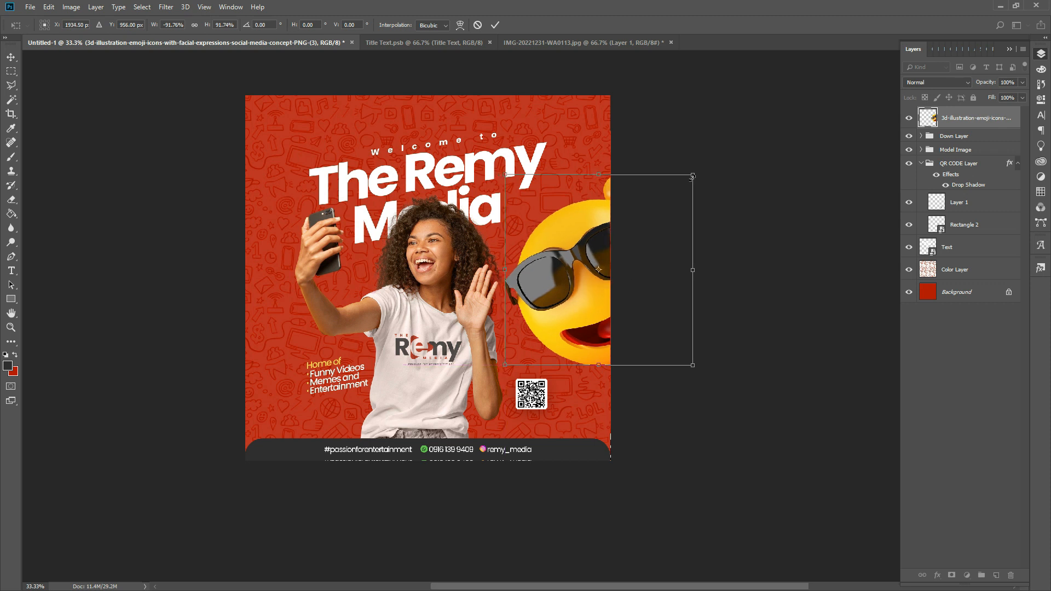
{"action": "left_click_drag", "start_coordinate": [693, 174], "coordinate": [694, 173]}
{"action": "left_click_drag", "start_coordinate": [599, 242], "coordinate": [611, 230]}
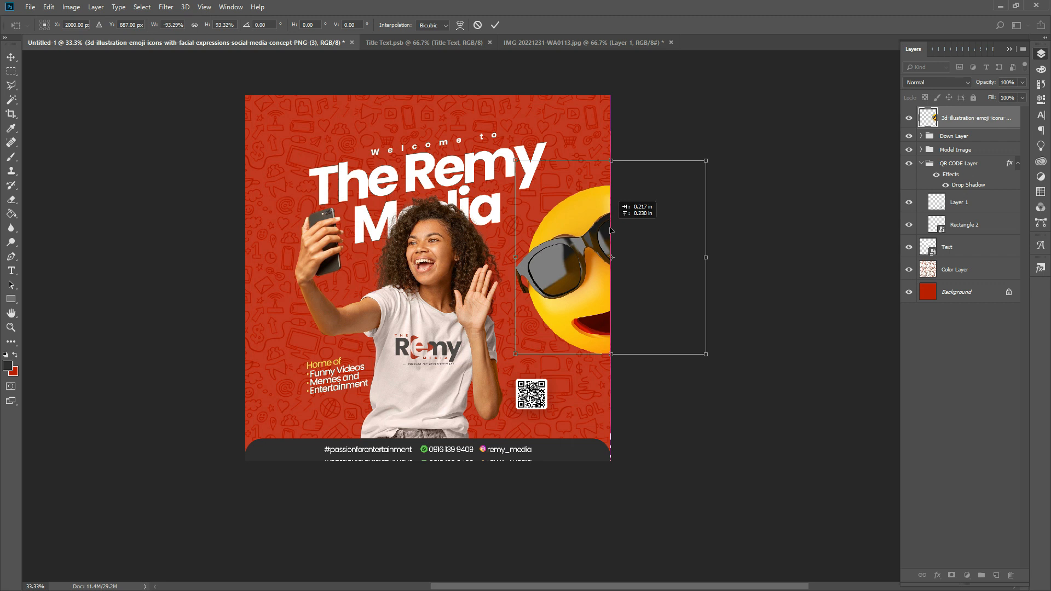
{"action": "left_click_drag", "start_coordinate": [611, 230], "coordinate": [614, 230]}
{"action": "key", "text": "Return"}
{"action": "key", "text": "l"}
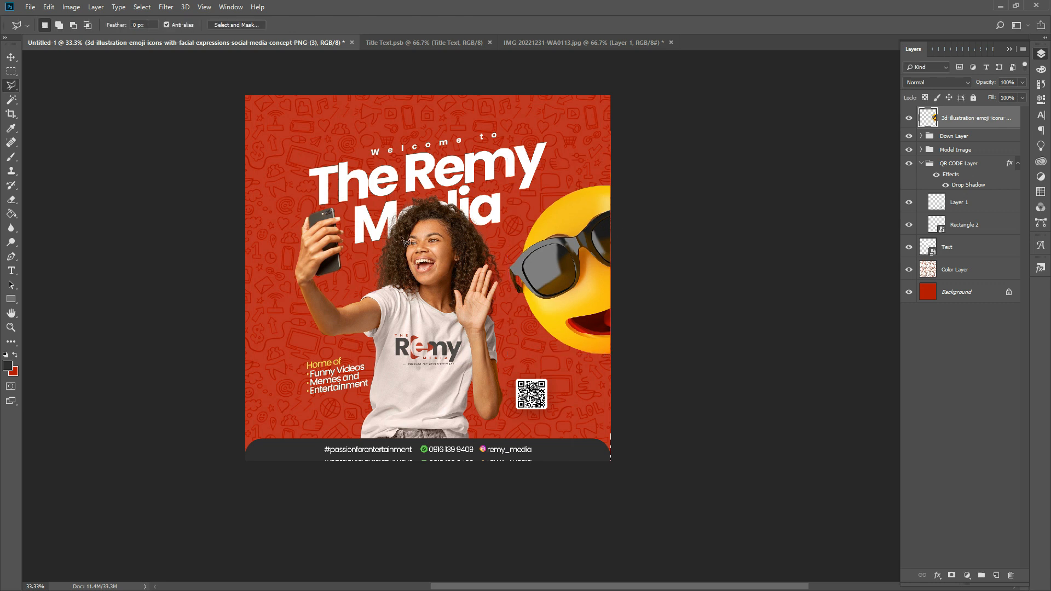
- Apply a Gaussian Blur of radius 17 px to the emoji layer
{"action": "left_click", "coordinate": [167, 7]}
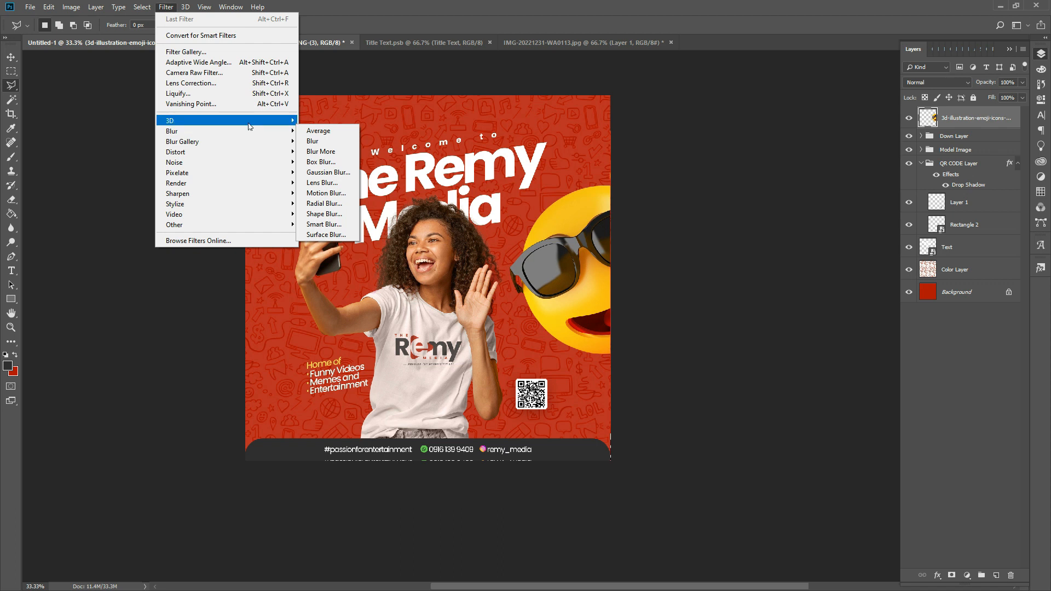
{"action": "left_click", "coordinate": [327, 172]}
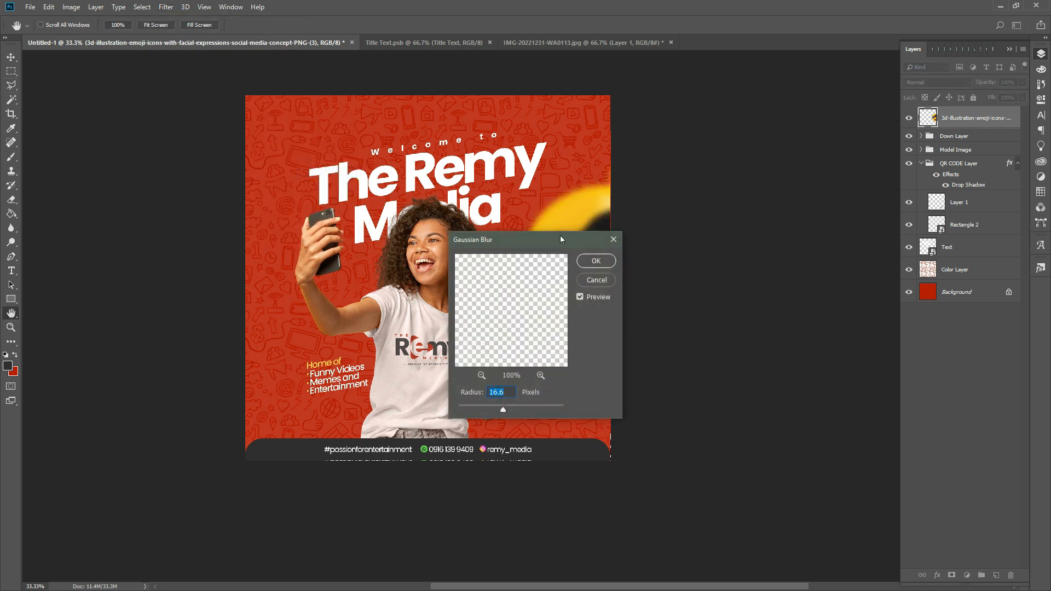
{"action": "left_click_drag", "start_coordinate": [514, 241], "coordinate": [758, 236]}
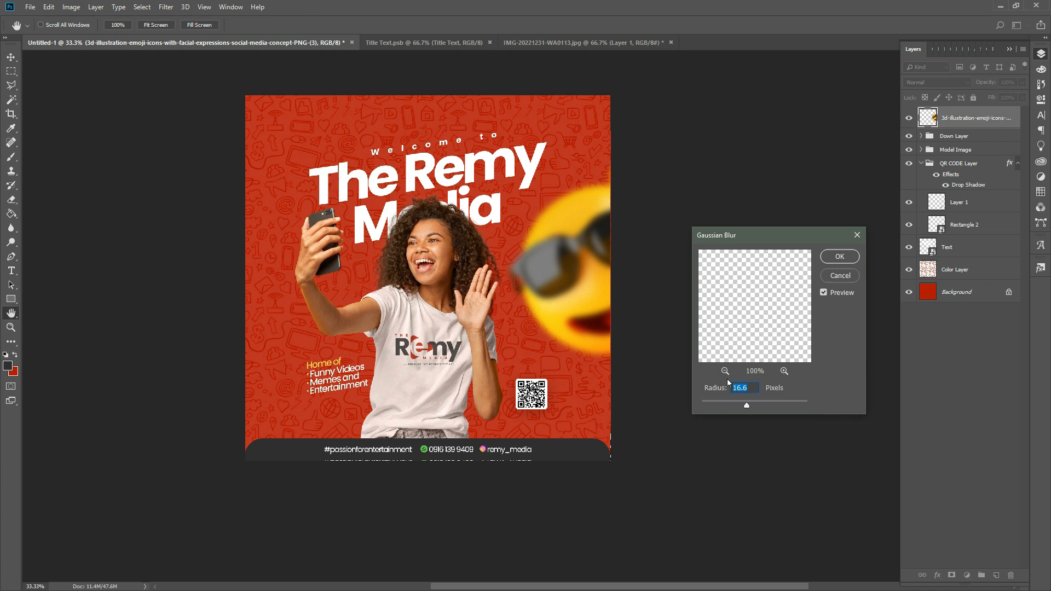
{"action": "type", "text": "17"}
{"action": "key", "text": "Return"}
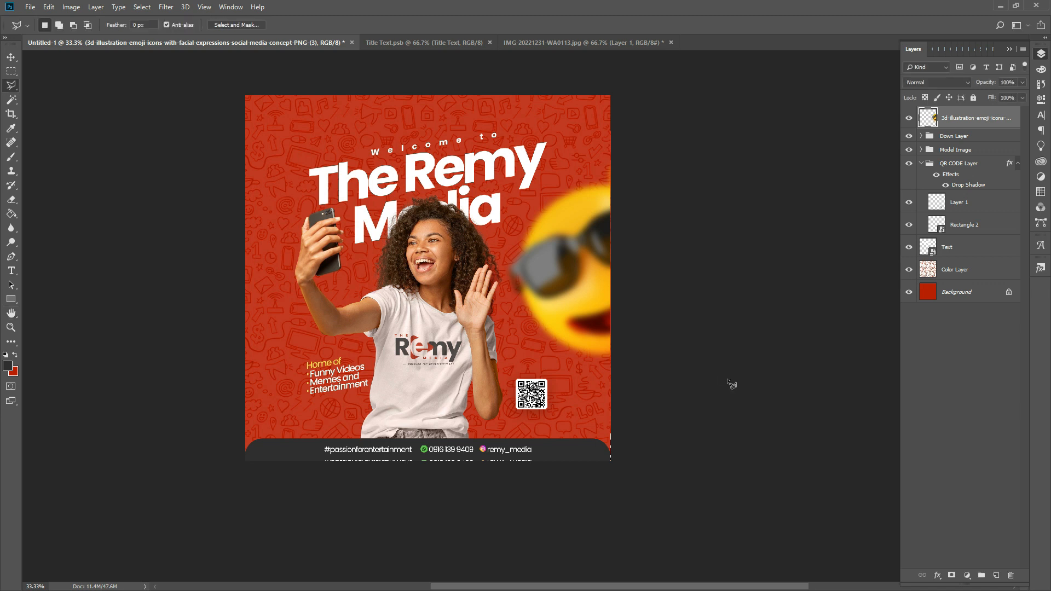
{"action": "key", "text": "v"}
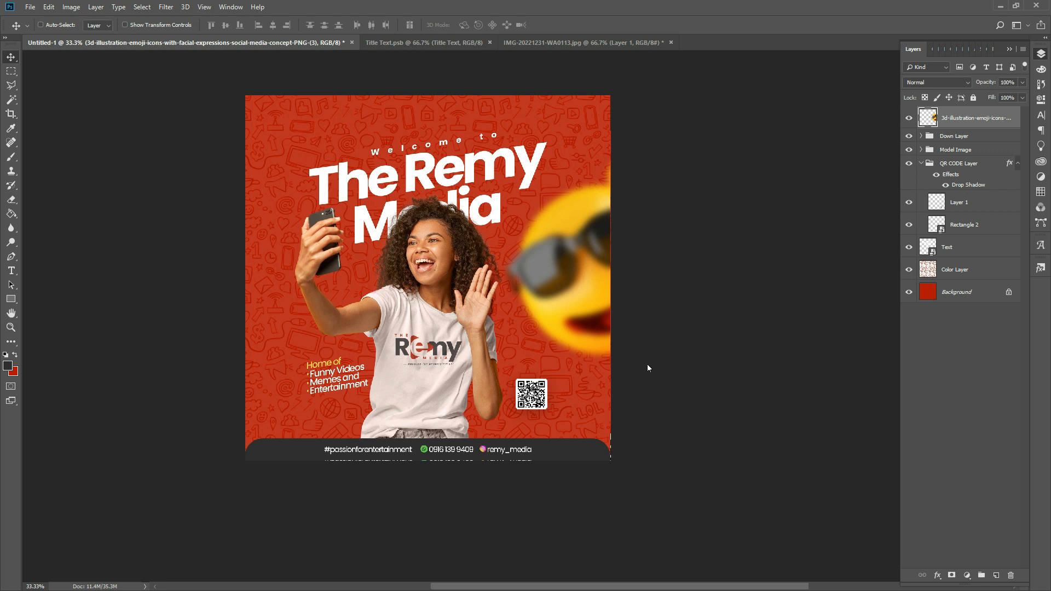
{"action": "key", "text": "ctrl"}
- Duplicate the blurred emoji, mirror it, and scale it to about 80% at the lower left
{"action": "key", "text": "ctrl+j"}
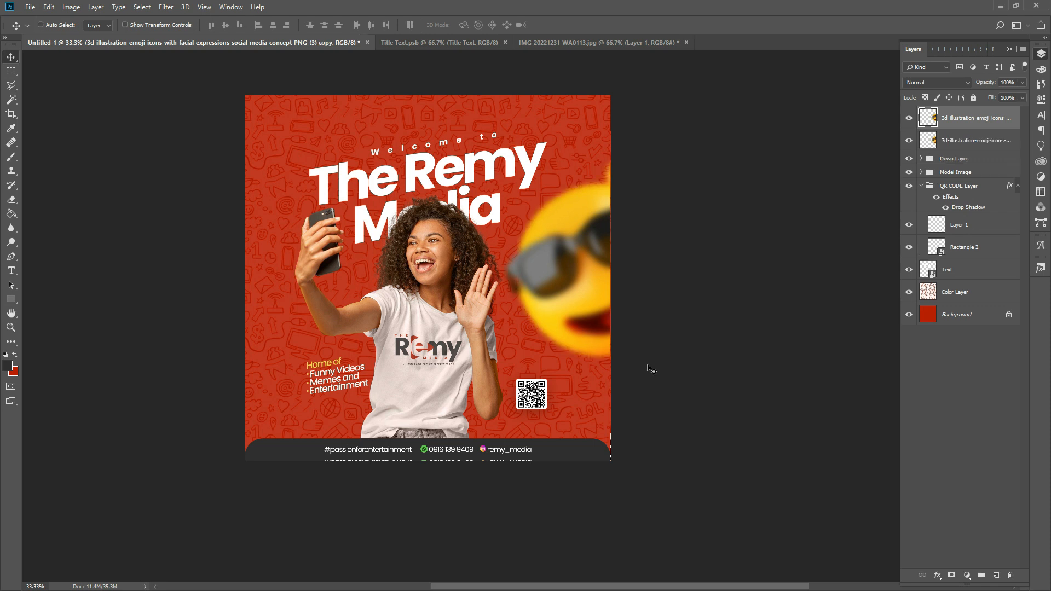
{"action": "key", "text": "ctrl+t"}
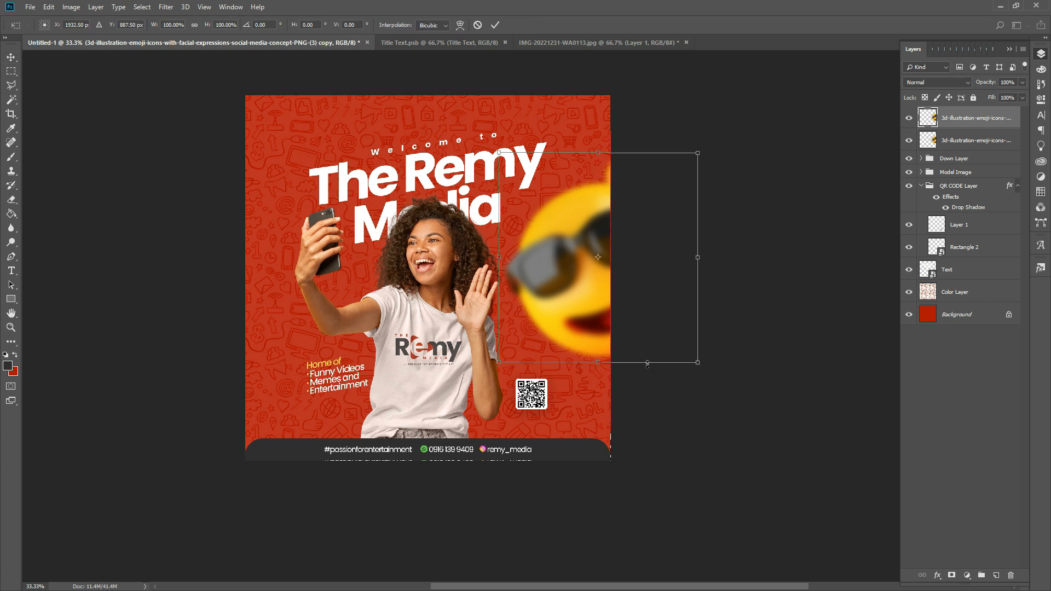
{"action": "right_click", "coordinate": [562, 322]}
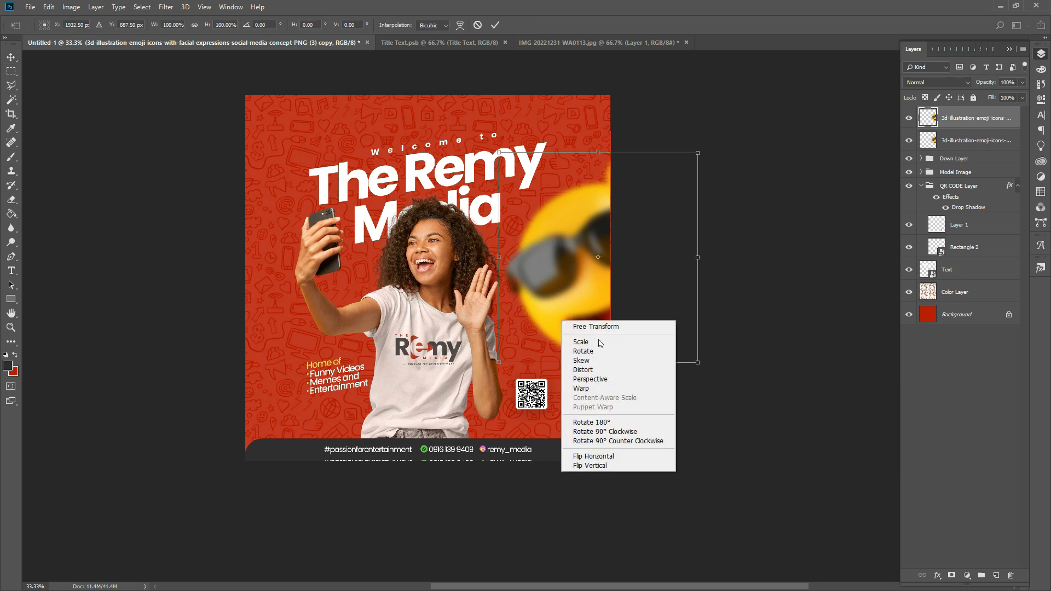
{"action": "left_click", "coordinate": [618, 458]}
{"action": "left_click_drag", "start_coordinate": [573, 281], "coordinate": [204, 434]}
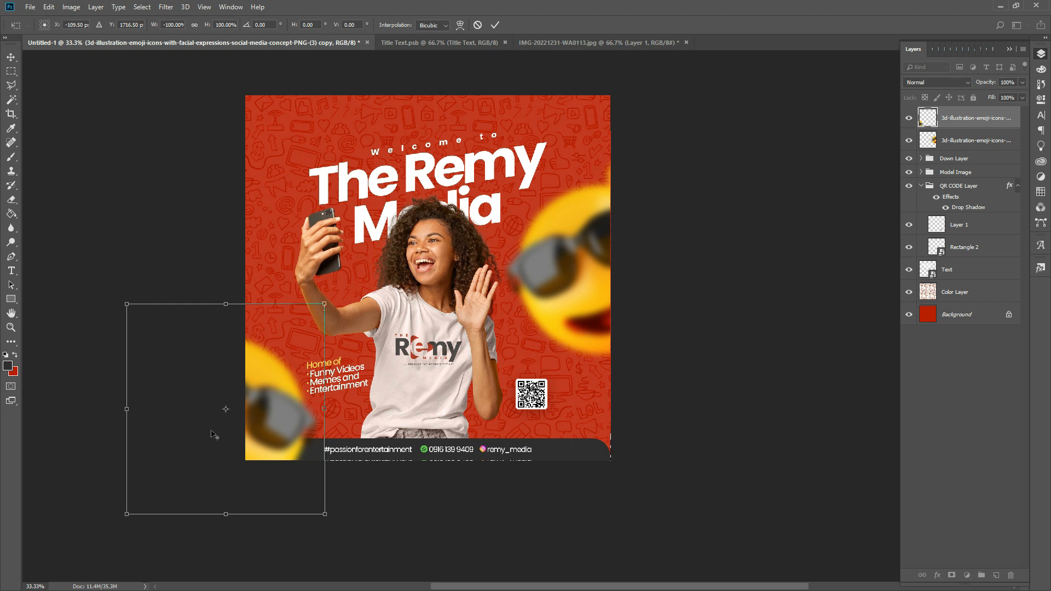
{"action": "left_click_drag", "start_coordinate": [324, 305], "coordinate": [304, 326]}
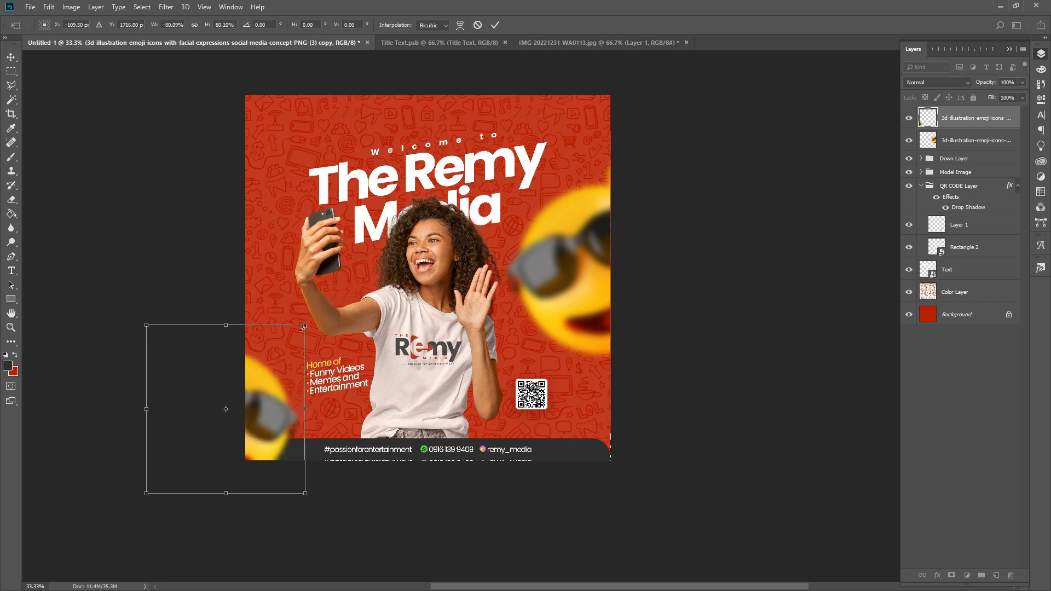
{"action": "key", "text": "Return"}
- Nudge the small emoji into place along the left edge and move its layer below Text
{"action": "left_click_drag", "start_coordinate": [294, 382], "coordinate": [294, 344]}
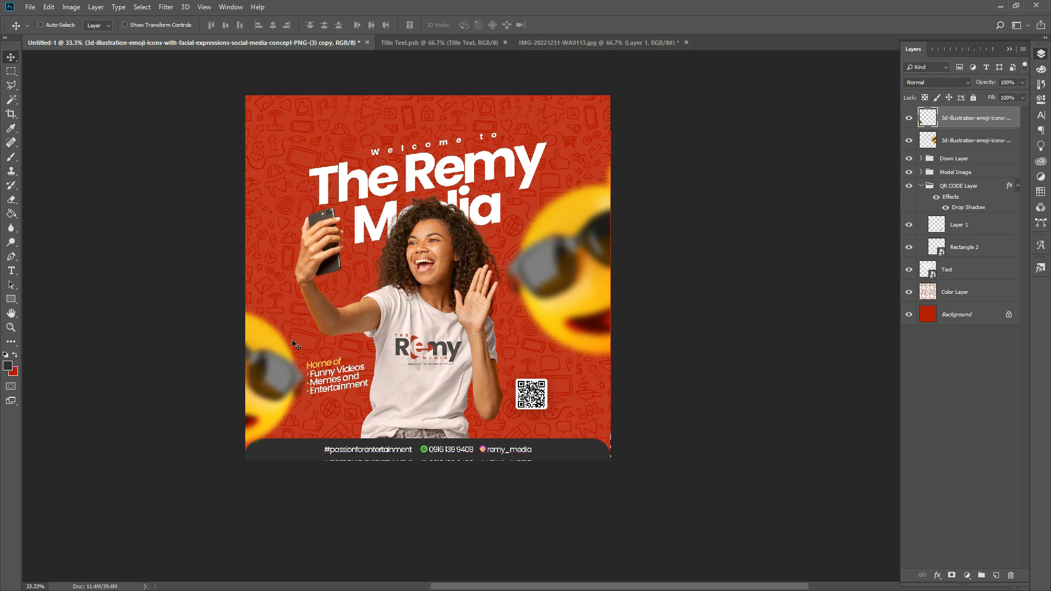
{"action": "key", "text": "shift+Down"}
{"action": "key", "text": "shift+Down"}
{"action": "key", "text": "shift+Down"}
{"action": "key", "text": "shift+Down"}
{"action": "key", "text": "shift+Down"}
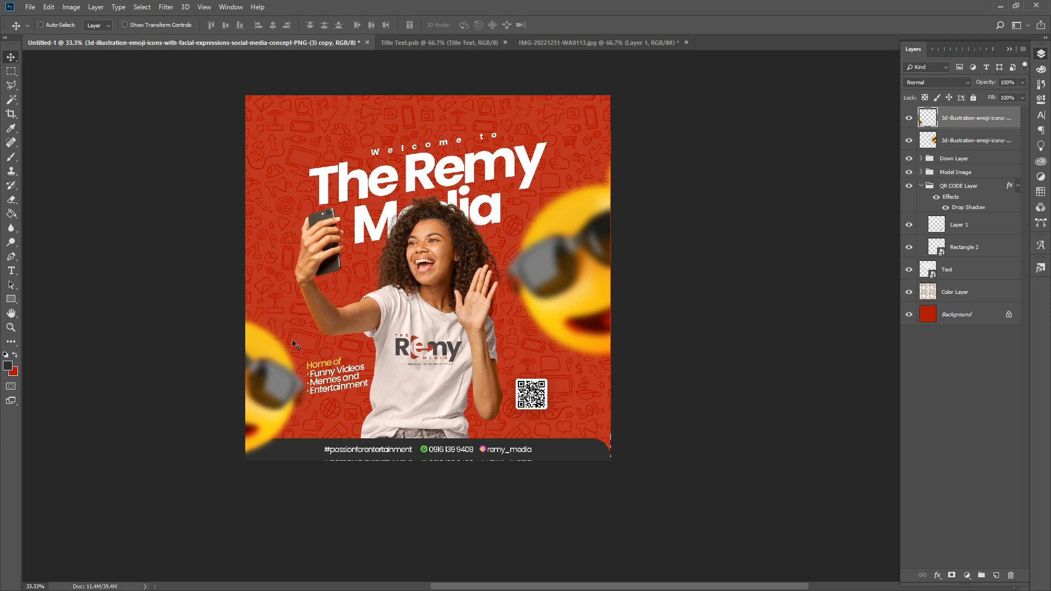
{"action": "key", "text": "shift+Down"}
{"action": "key", "text": "shift+Down"}
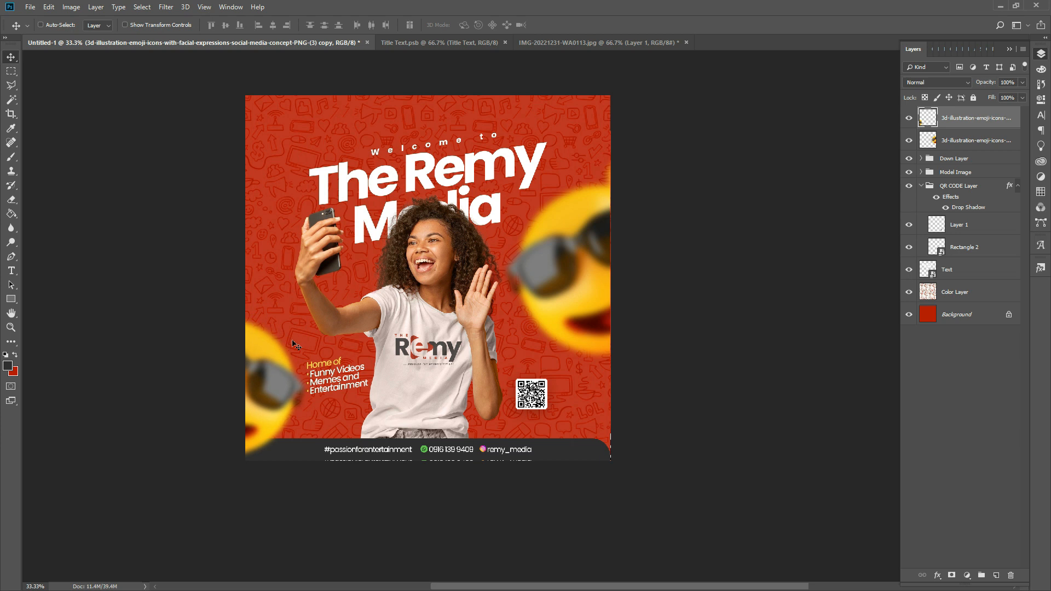
{"action": "left_click_drag", "start_coordinate": [980, 119], "coordinate": [969, 287]}
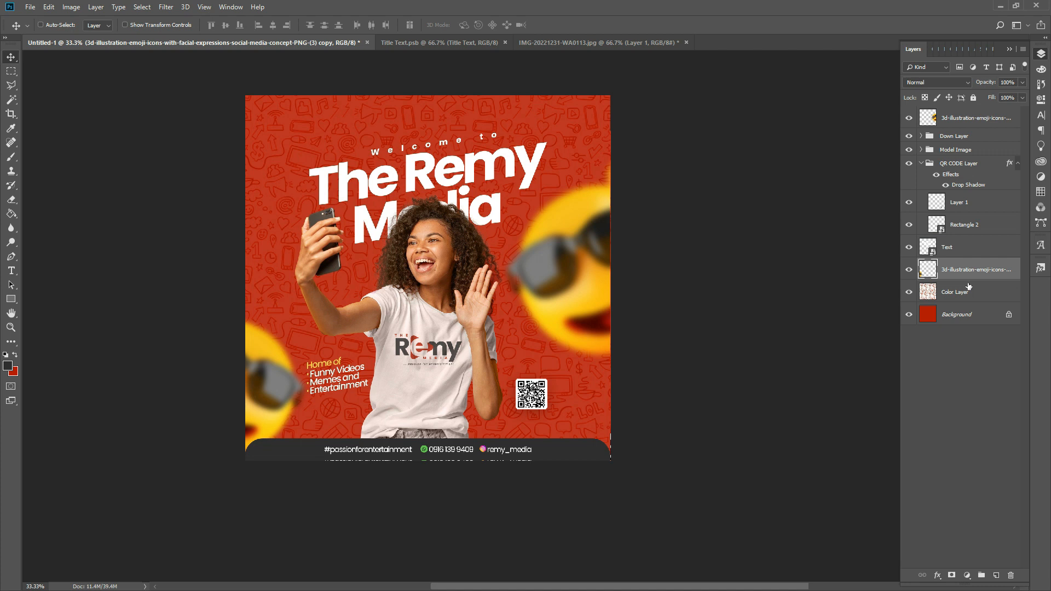
- Duplicate the blurred emoji, rotate it about 46° into the top-left corner, then select the Model Image group
{"action": "key", "text": "ctrl"}
{"action": "key", "text": "ctrl+j"}
{"action": "left_click_drag", "start_coordinate": [293, 379], "coordinate": [351, 107]}
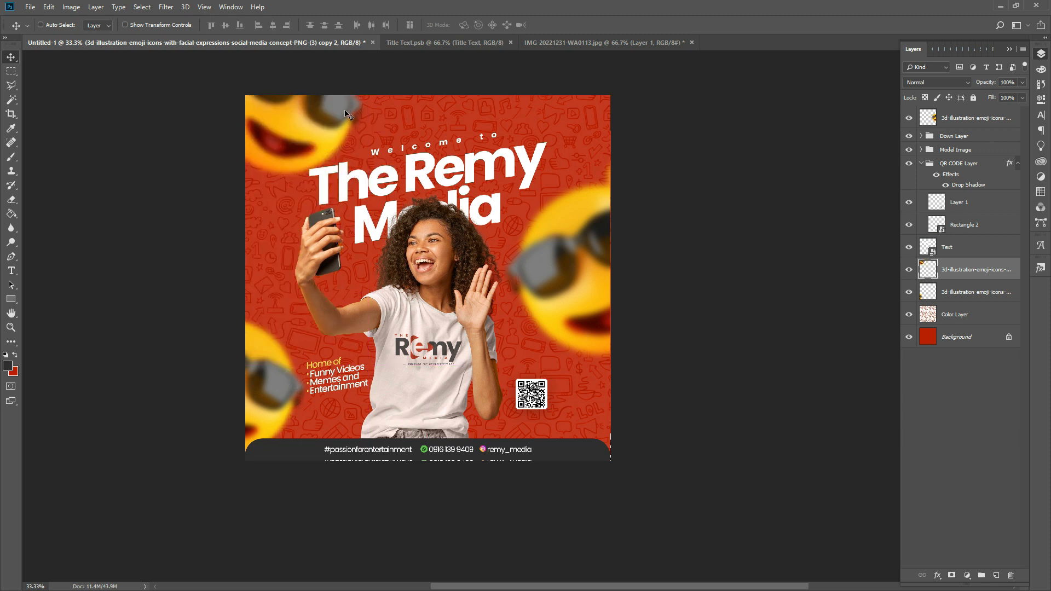
{"action": "key", "text": "ctrl+t"}
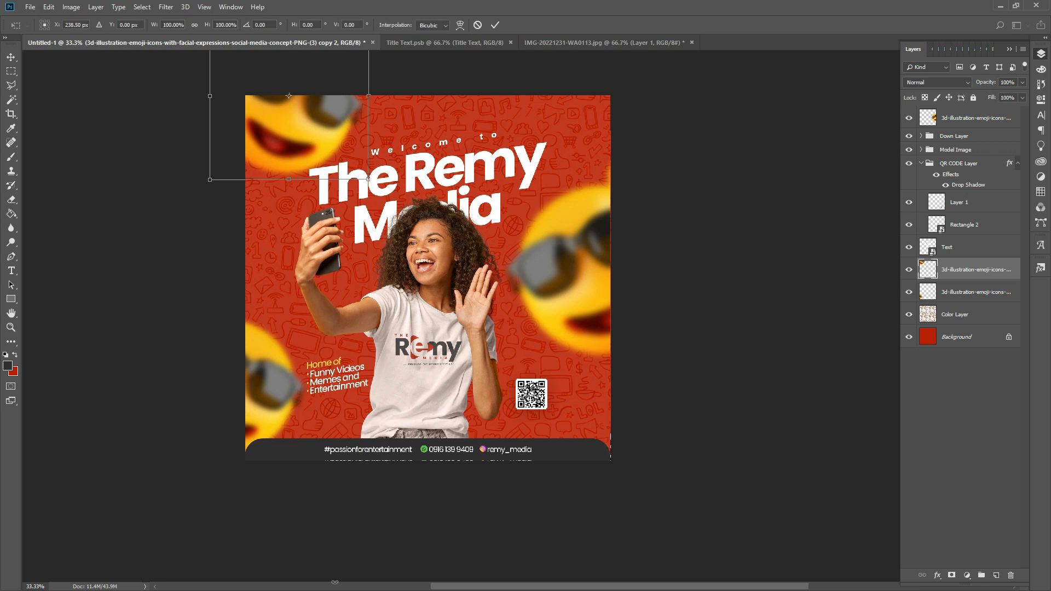
{"action": "left_click_drag", "start_coordinate": [462, 231], "coordinate": [500, 113]}
{"action": "left_click_drag", "start_coordinate": [312, 122], "coordinate": [259, 120]}
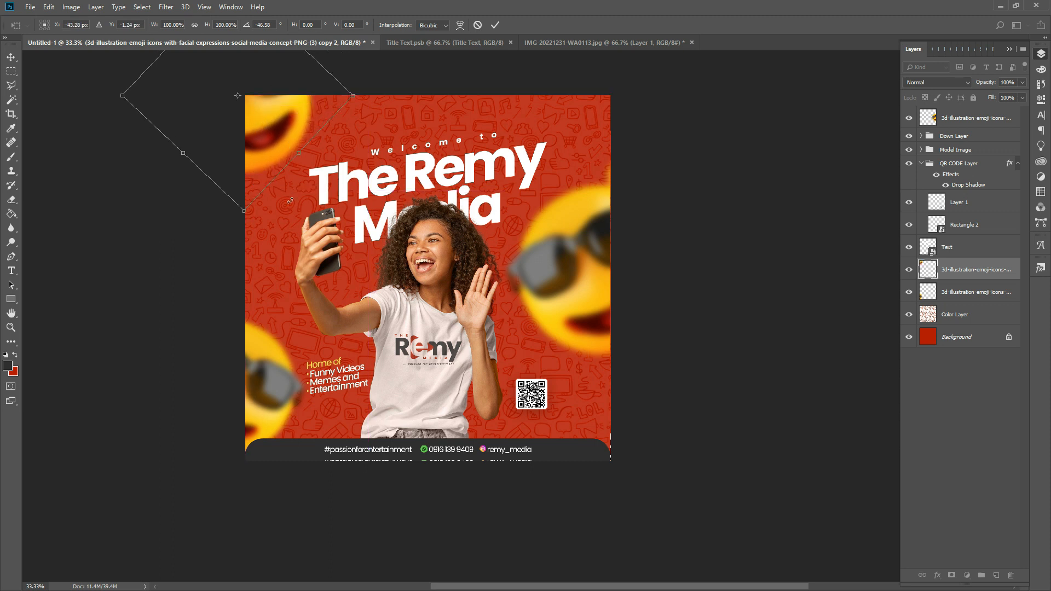
{"action": "key", "text": "Return"}
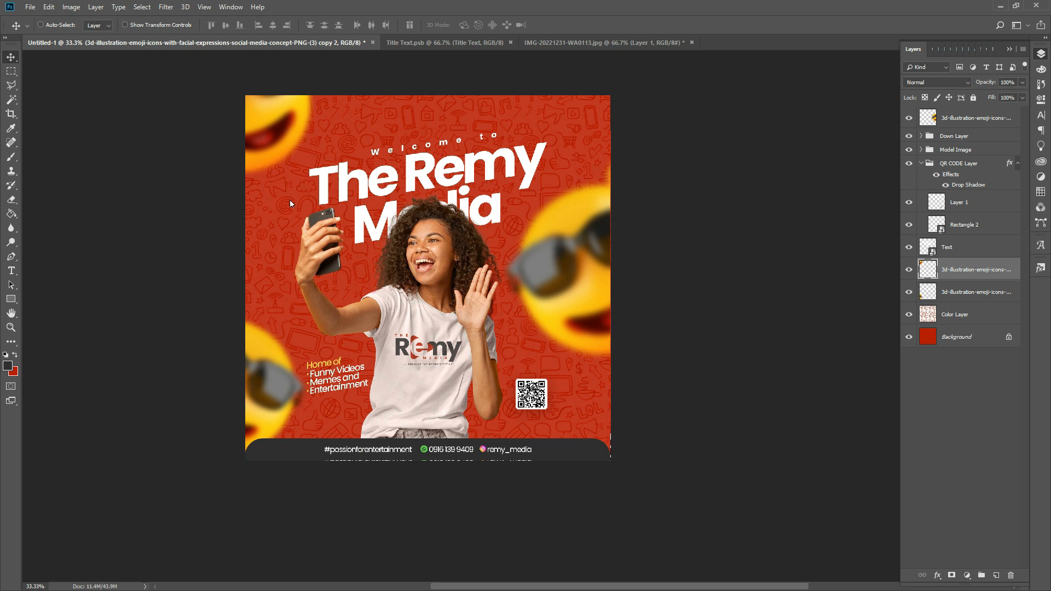
{"action": "right_click", "coordinate": [430, 236]}
{"action": "left_click", "coordinate": [441, 239]}
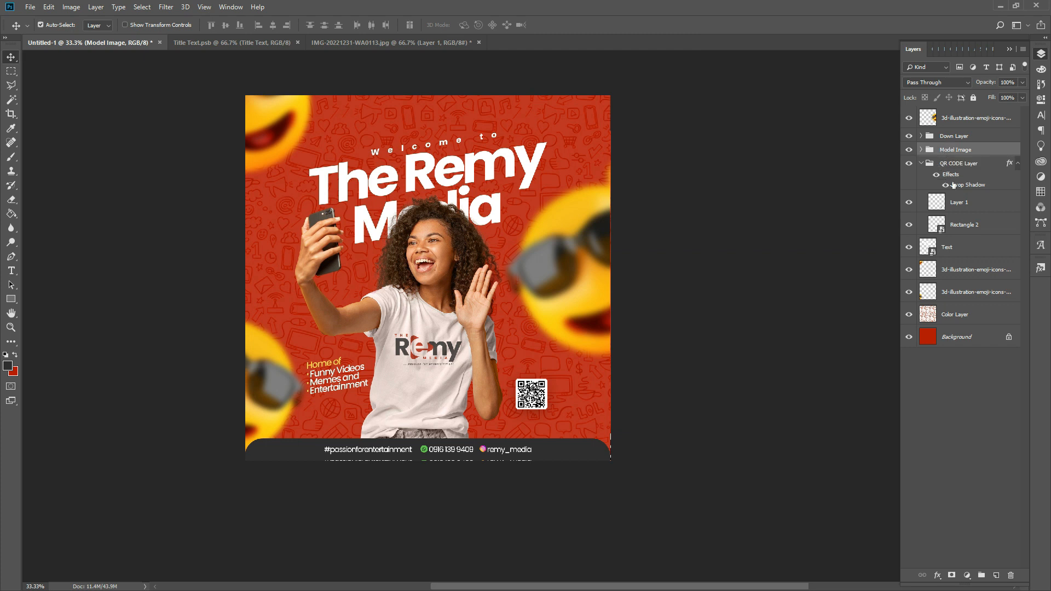
- Nudge the Text layer and Model Image group down and scale them to about 102%
{"action": "left_click", "coordinate": [957, 247], "text": "ctrl"}
{"action": "key", "text": "ctrl+t"}
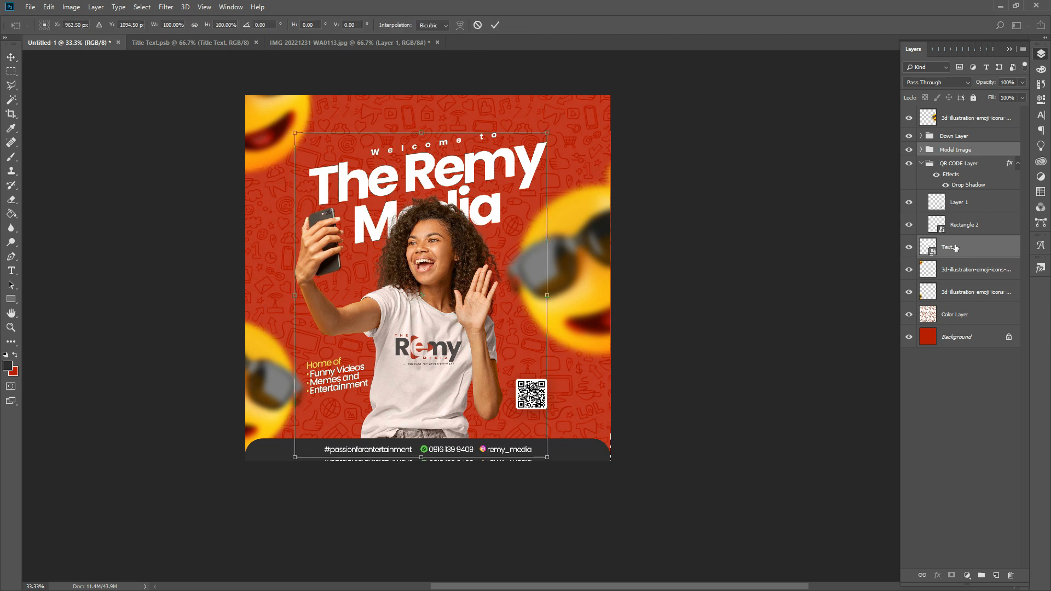
{"action": "key", "text": "Down"}
{"action": "key", "text": "Down"}
{"action": "key", "text": "Down"}
{"action": "key", "text": "Down"}
{"action": "key", "text": "Down"}
{"action": "key", "text": "Down"}
{"action": "key", "text": "Down"}
{"action": "key", "text": "Down"}
{"action": "key", "text": "Down"}
{"action": "key", "text": "Down"}
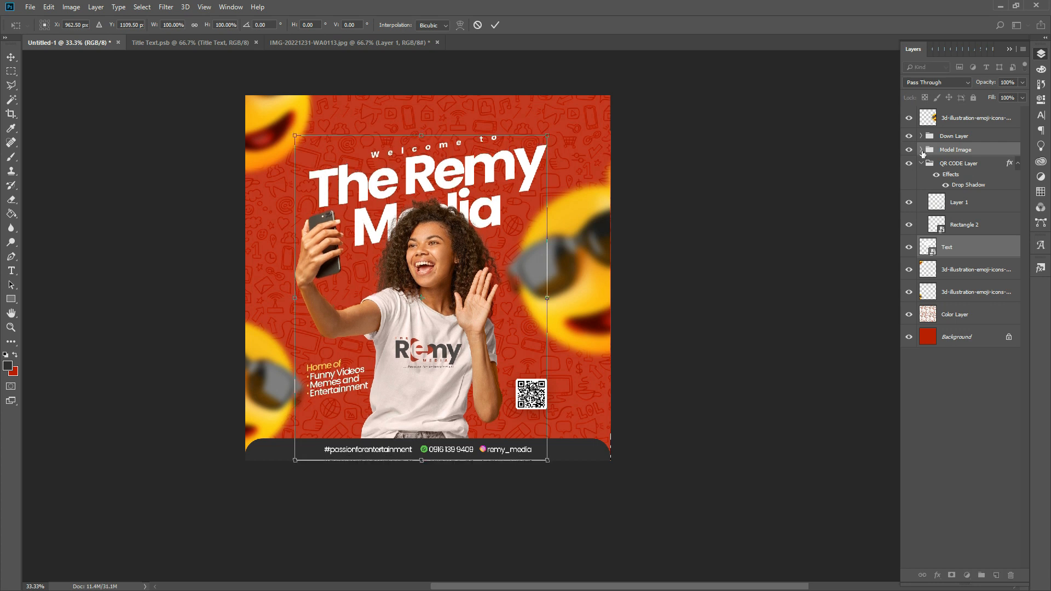
{"action": "key", "text": "Down"}
{"action": "key", "text": "Down"}
{"action": "key", "text": "Down"}
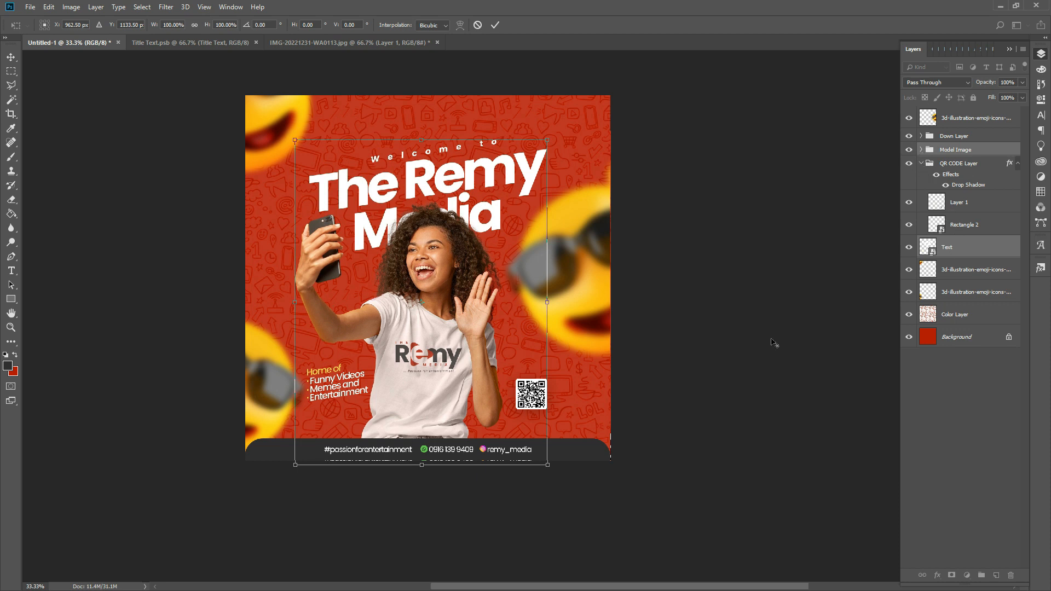
{"action": "left_click_drag", "start_coordinate": [552, 465], "coordinate": [553, 470]}
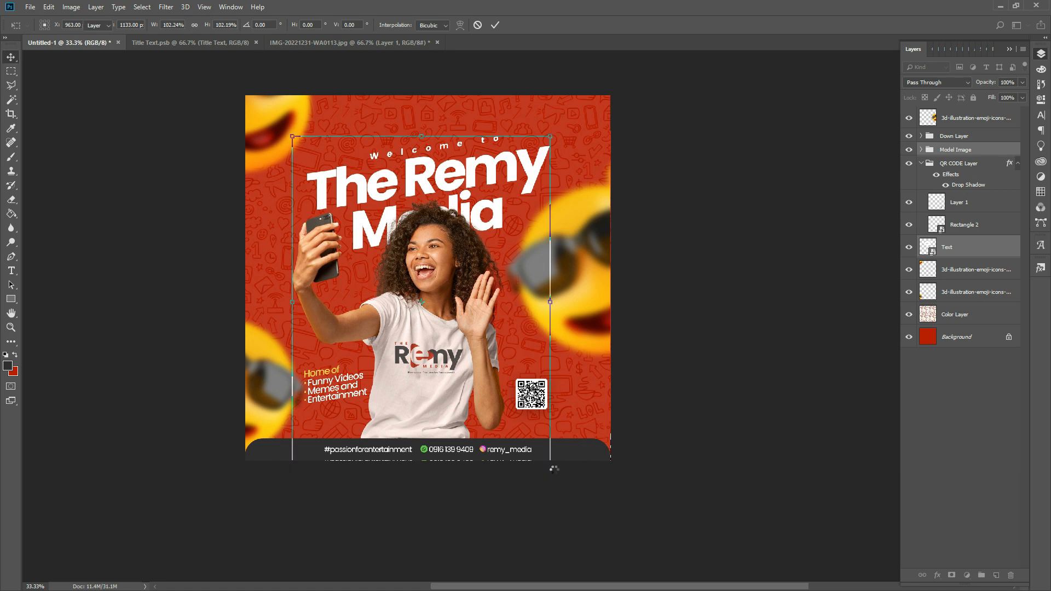
{"action": "key", "text": "Return"}
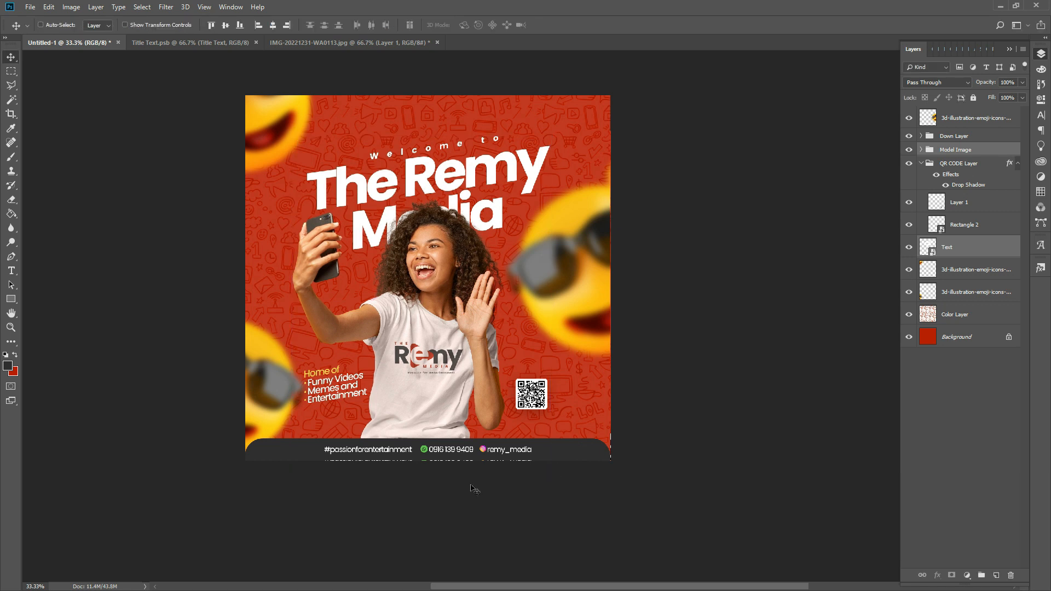
- Nudge the lower-left emoji copy up slightly and zoom in to check the poster
{"action": "right_click", "coordinate": [290, 415]}
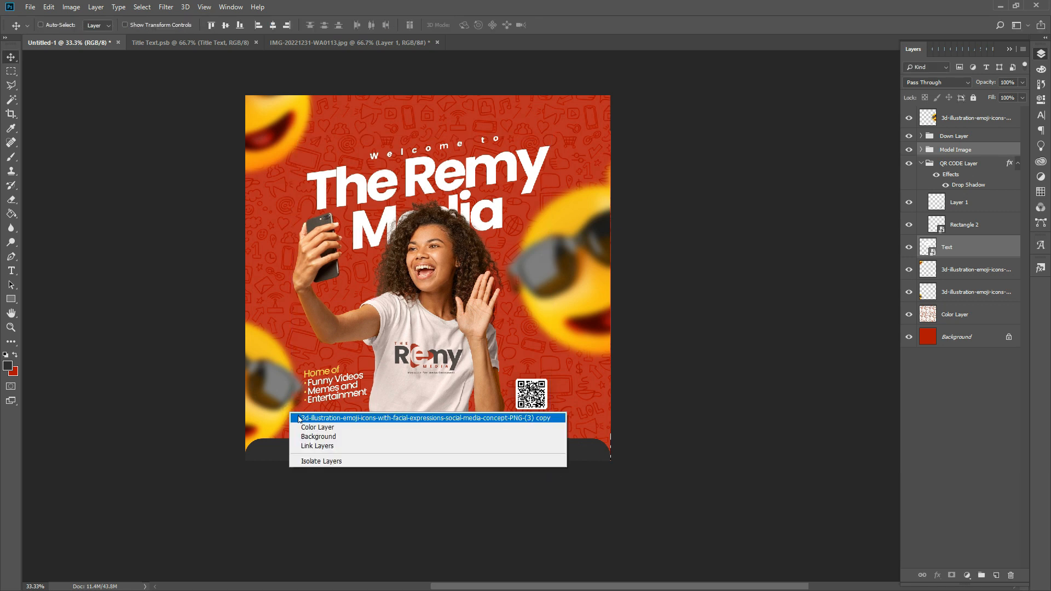
{"action": "left_click", "coordinate": [299, 418]}
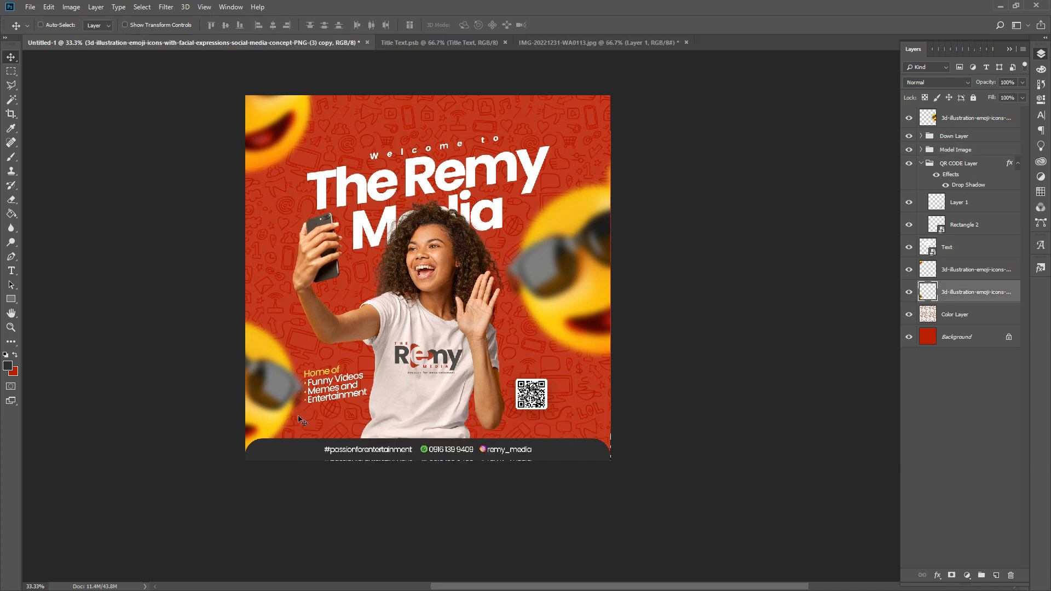
{"action": "key", "text": "Up"}
{"action": "key", "text": "Up"}
{"action": "key", "text": "Up"}
{"action": "key", "text": "Up"}
{"action": "key", "text": "Up"}
{"action": "key", "text": "Up"}
{"action": "key", "text": "Up"}
{"action": "key", "text": "Up"}
{"action": "key", "text": "Up"}
{"action": "key", "text": "Up"}
{"action": "key", "text": "Up"}
{"action": "key", "text": "Up"}
{"action": "key", "text": "Up"}
{"action": "key", "text": "Up"}
{"action": "key", "text": "Up"}
{"action": "key", "text": "Up"}
{"action": "key", "text": "Up"}
{"action": "key", "text": "Up"}
{"action": "key", "text": "Up"}
{"action": "key", "text": "Up"}
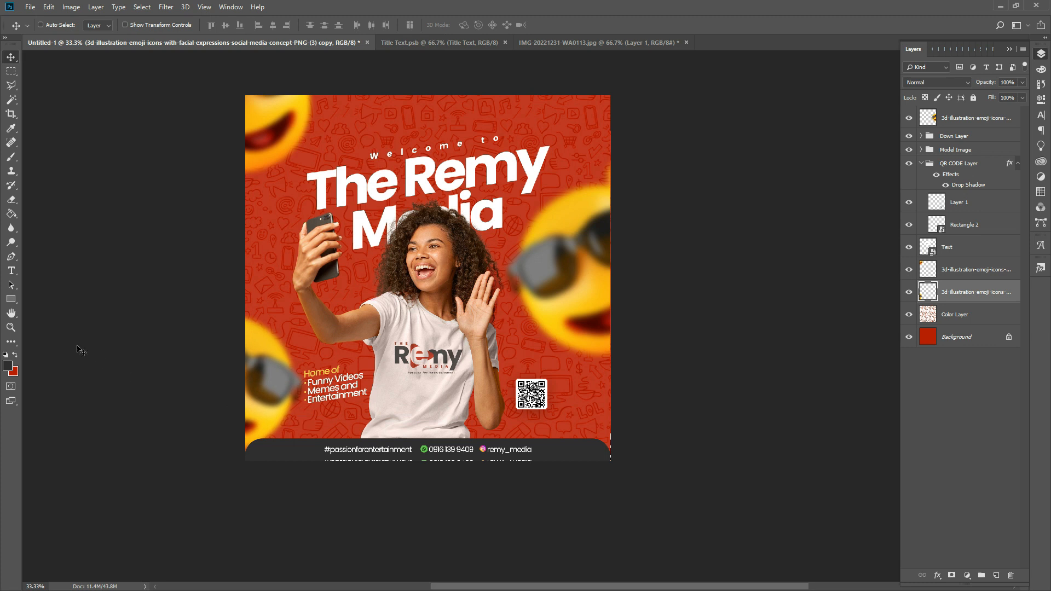
{"action": "left_click", "coordinate": [10, 327]}
{"action": "left_click", "coordinate": [314, 352]}
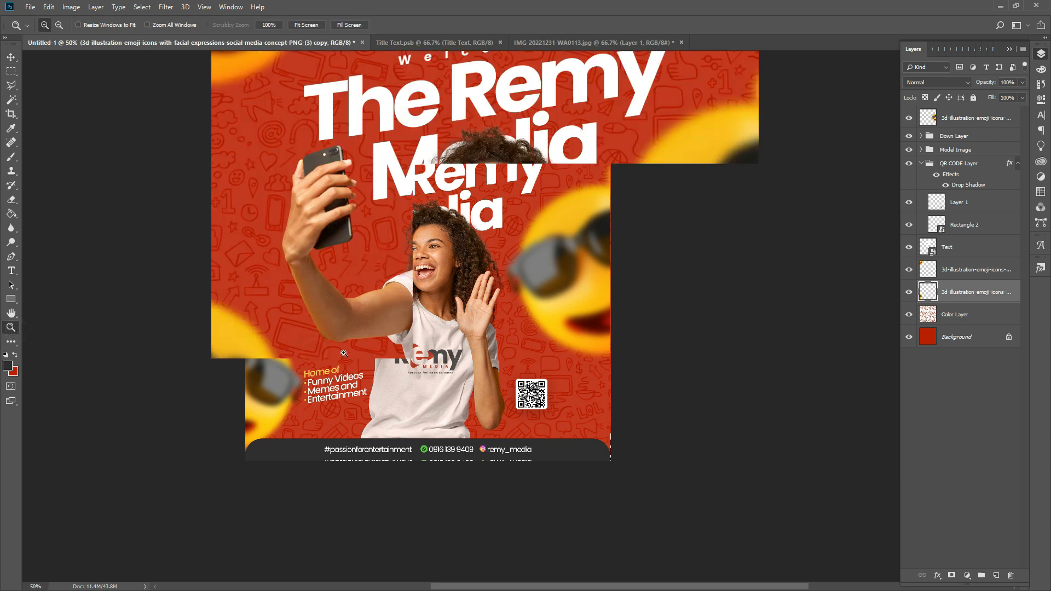
{"action": "scroll", "coordinate": [411, 367], "scroll_direction": "up", "scroll_amount": 5}
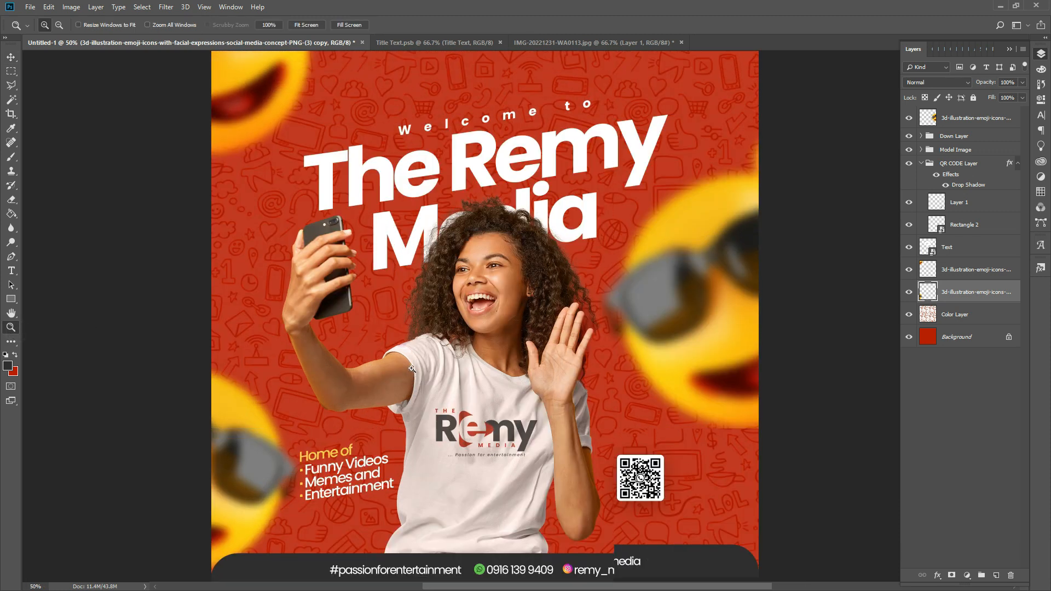
{"action": "scroll", "coordinate": [412, 368], "scroll_direction": "up", "scroll_amount": 2}
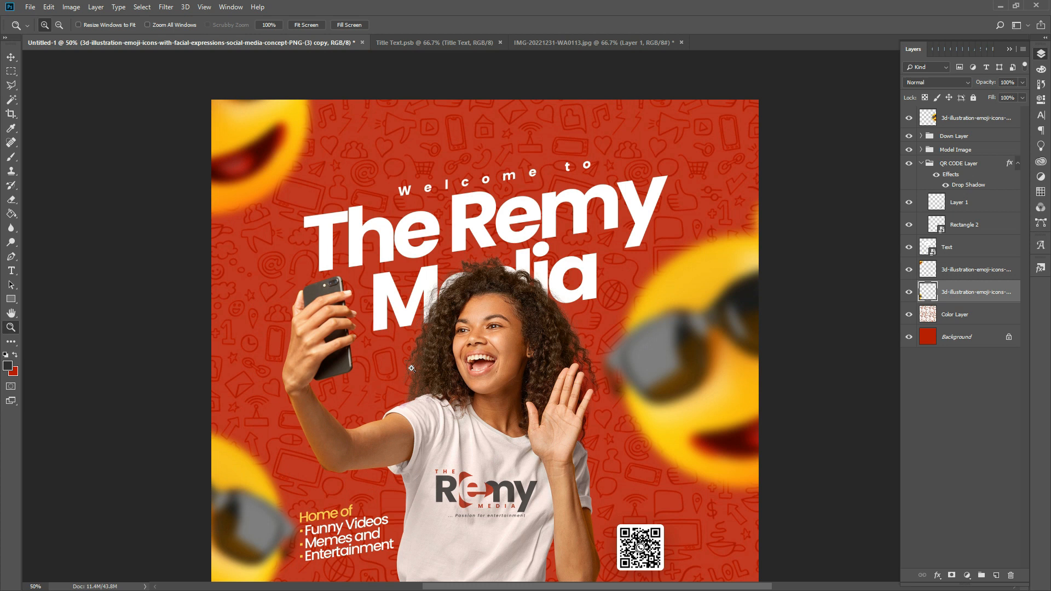
{"action": "scroll", "coordinate": [412, 369], "scroll_direction": "down", "scroll_amount": 1}
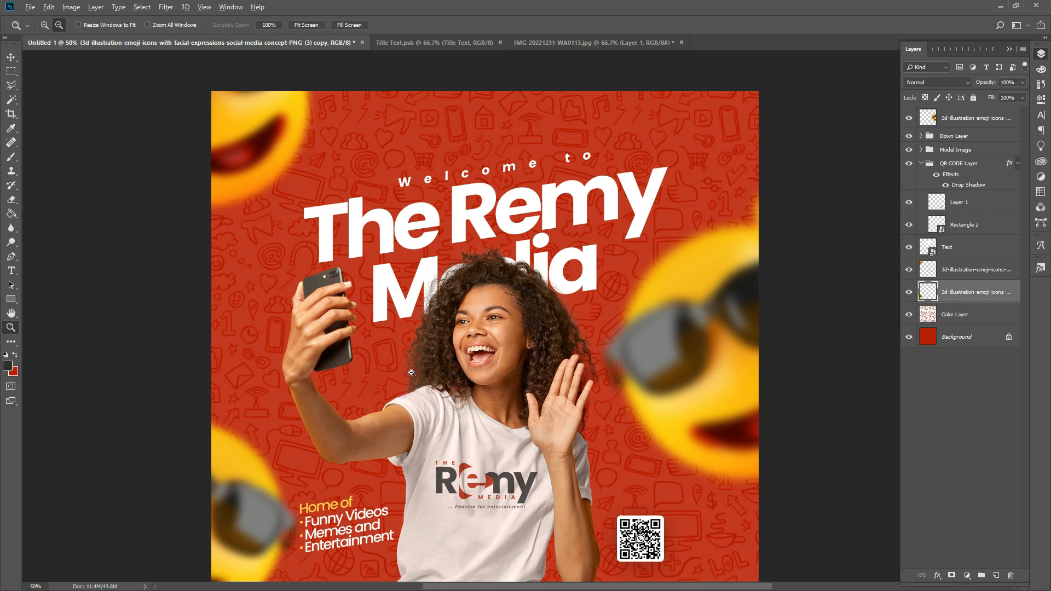
{"action": "left_click", "coordinate": [412, 373], "text": "alt"}
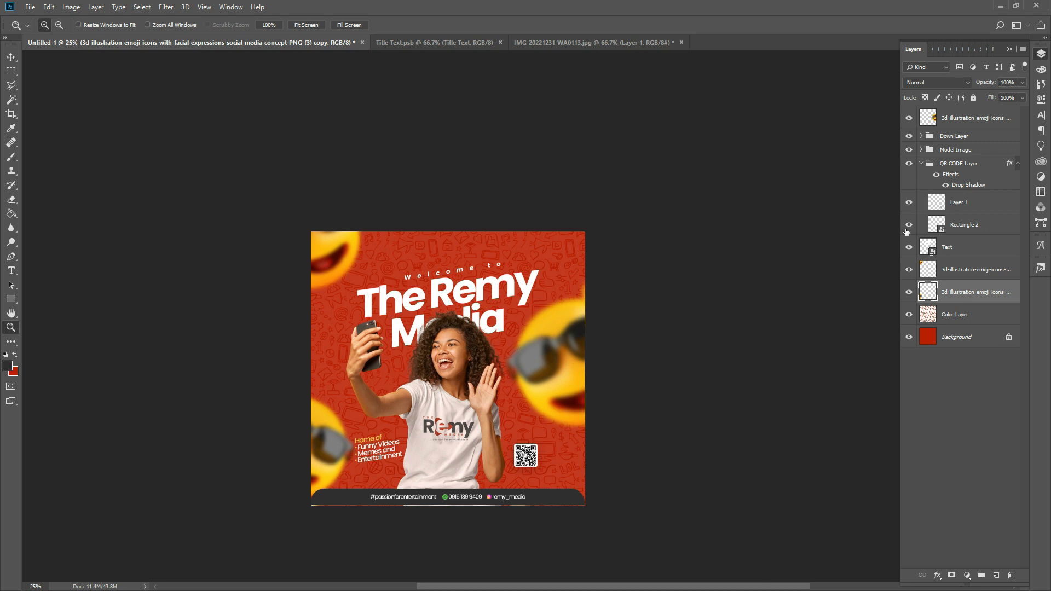
- Move the top emoji layer below Text and group all three emojis as 'Emoji'
{"action": "left_click_drag", "start_coordinate": [963, 120], "coordinate": [963, 257]}
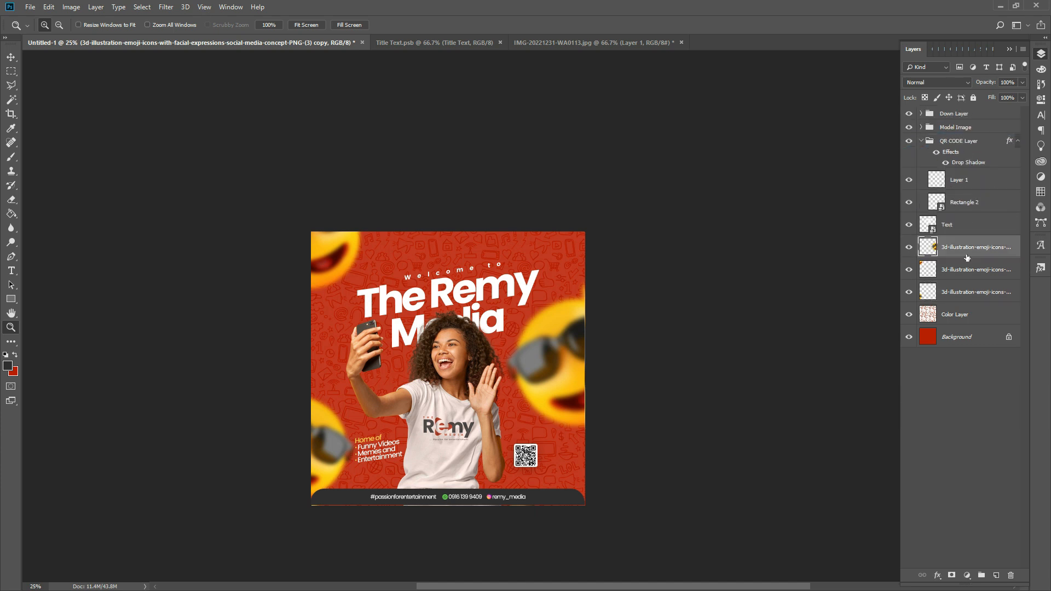
{"action": "left_click", "coordinate": [963, 269], "text": "ctrl"}
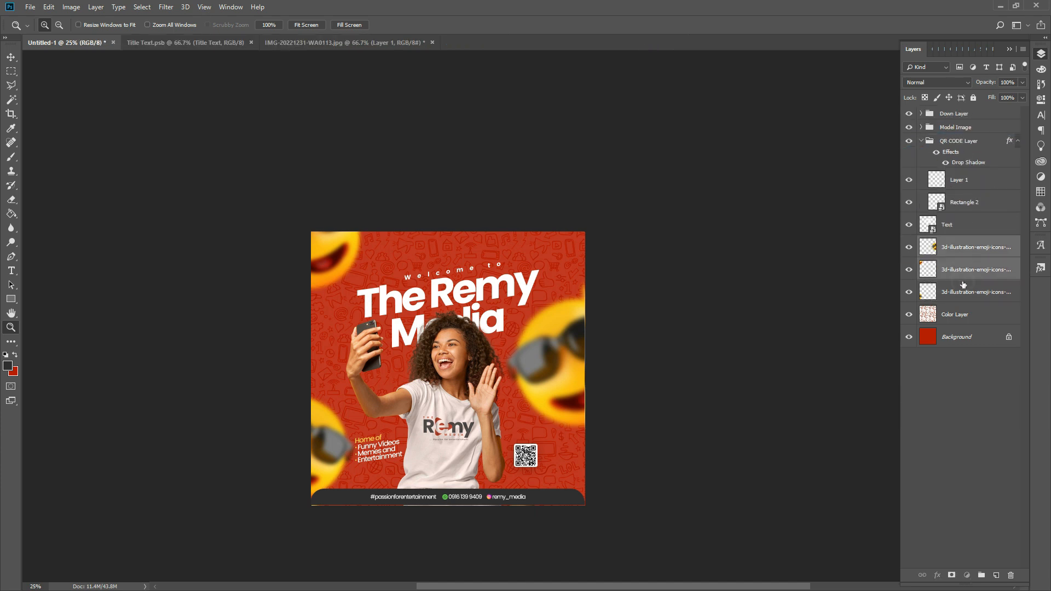
{"action": "left_click", "coordinate": [962, 292], "text": "ctrl"}
{"action": "key", "text": "ctrl+g"}
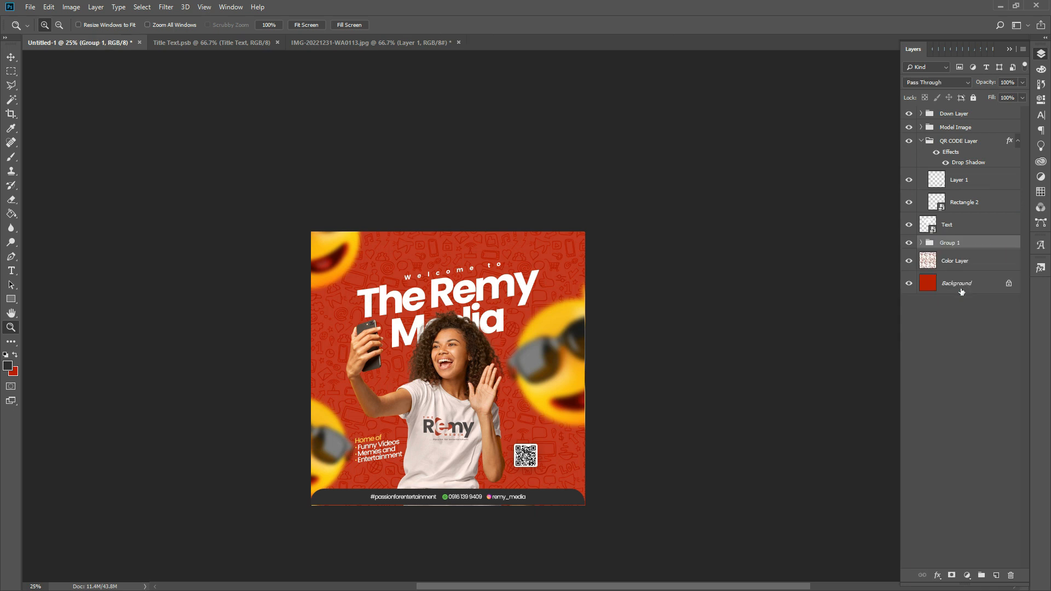
{"action": "double_click", "coordinate": [950, 243]}
{"action": "type", "text": "Emoji"}
{"action": "key", "text": "Return"}
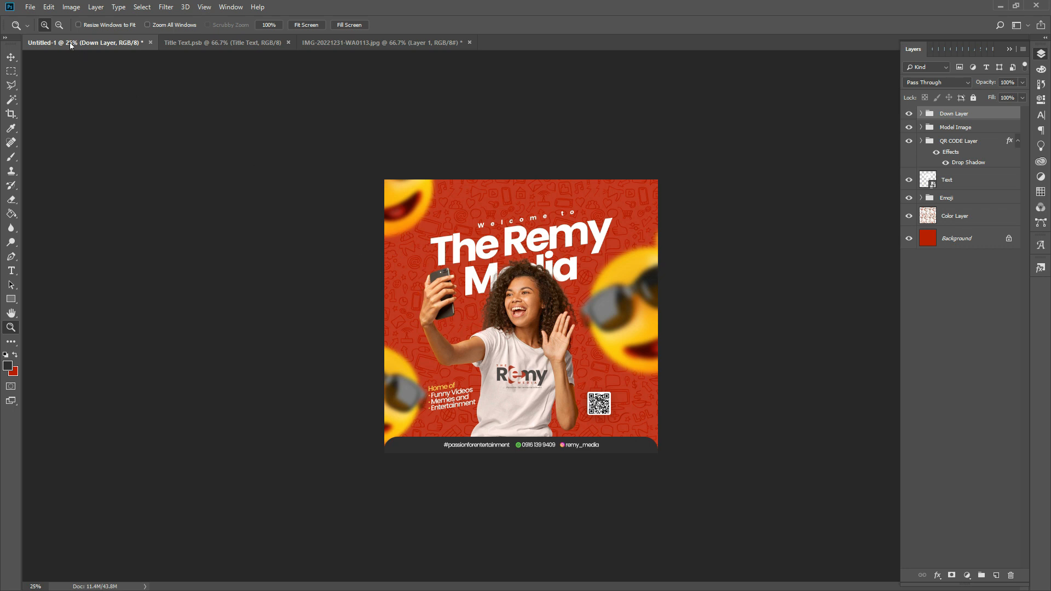
- Place the PSX_20230126_134854 bokeh image over the post and set its blend mode to Screen
{"action": "left_click", "coordinate": [30, 7]}
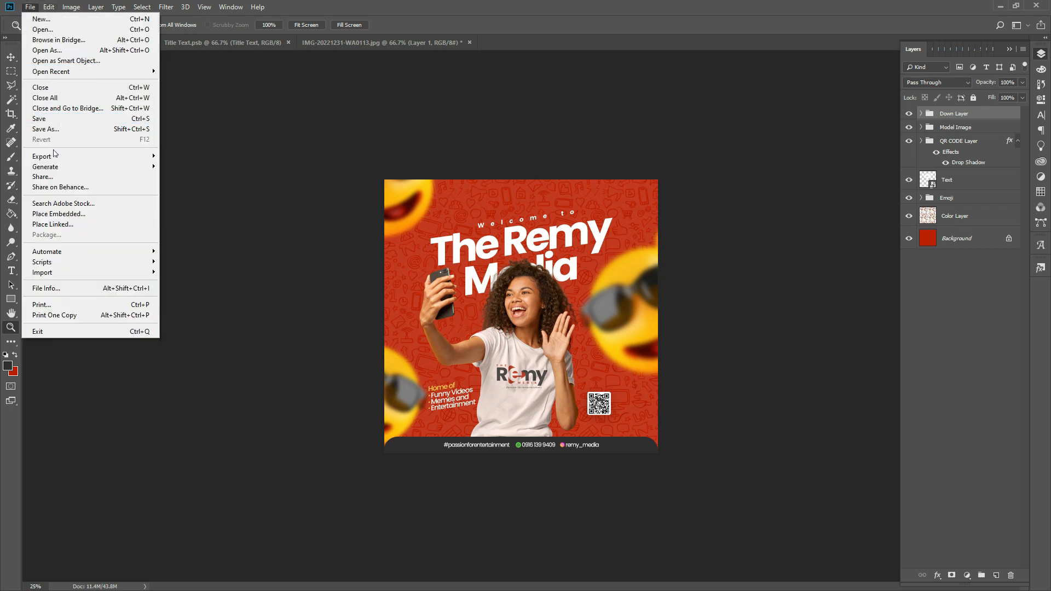
{"action": "left_click", "coordinate": [59, 214]}
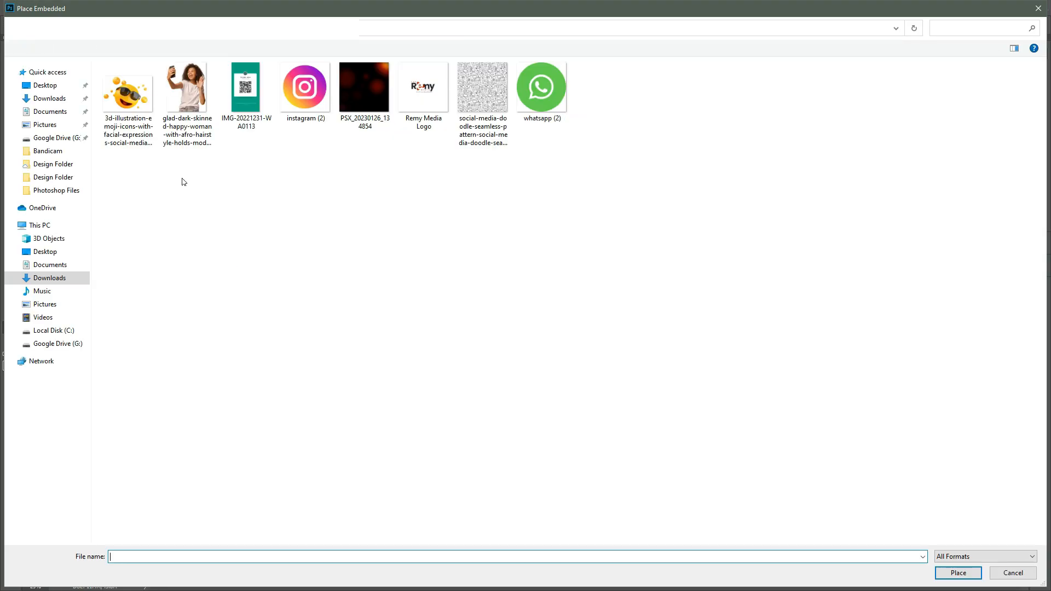
{"action": "left_click", "coordinate": [376, 112]}
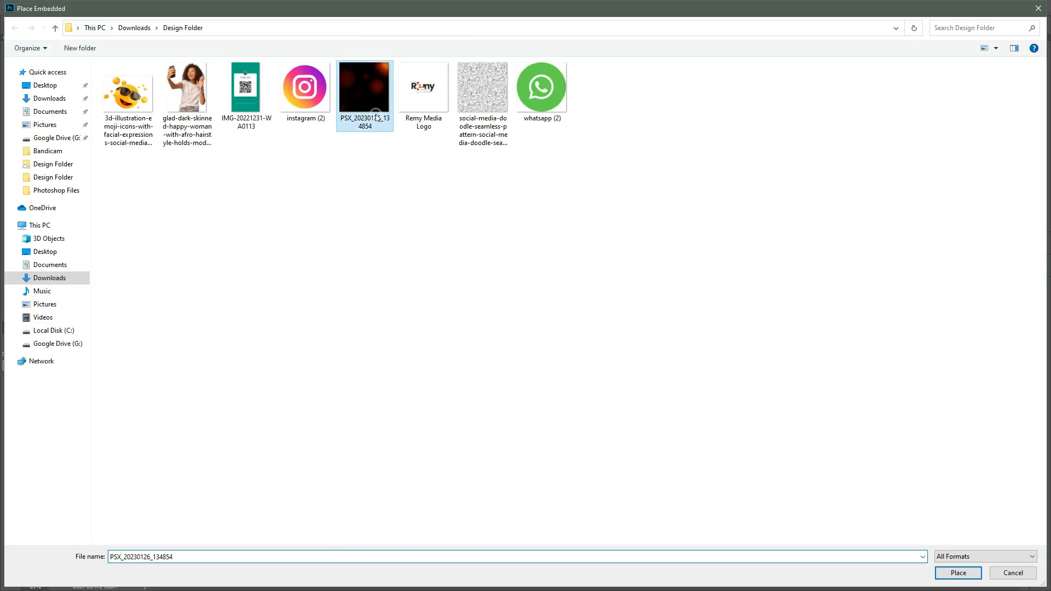
{"action": "double_click", "coordinate": [377, 111]}
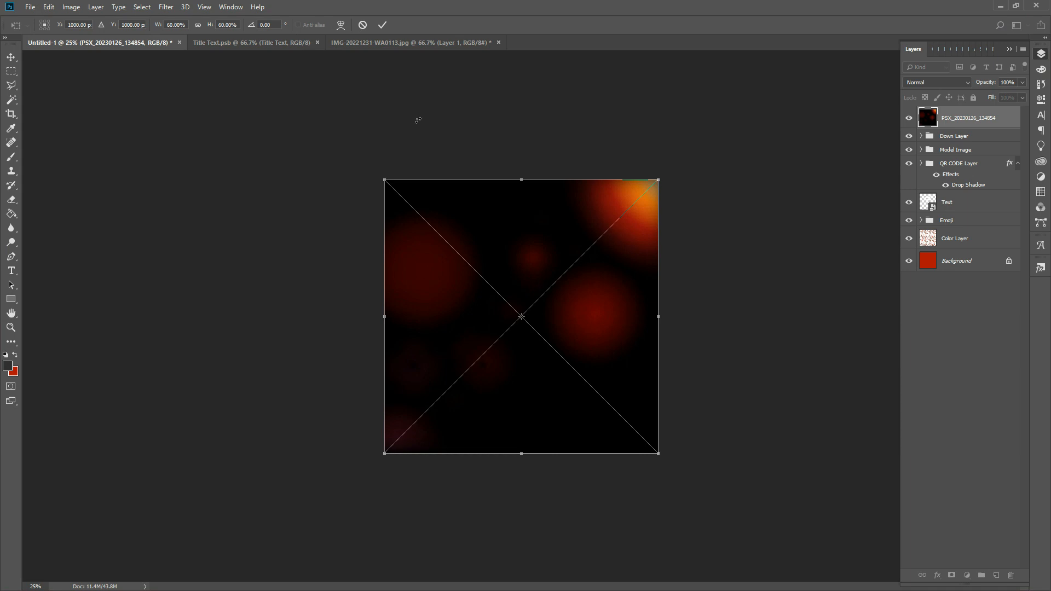
{"action": "key", "text": "z"}
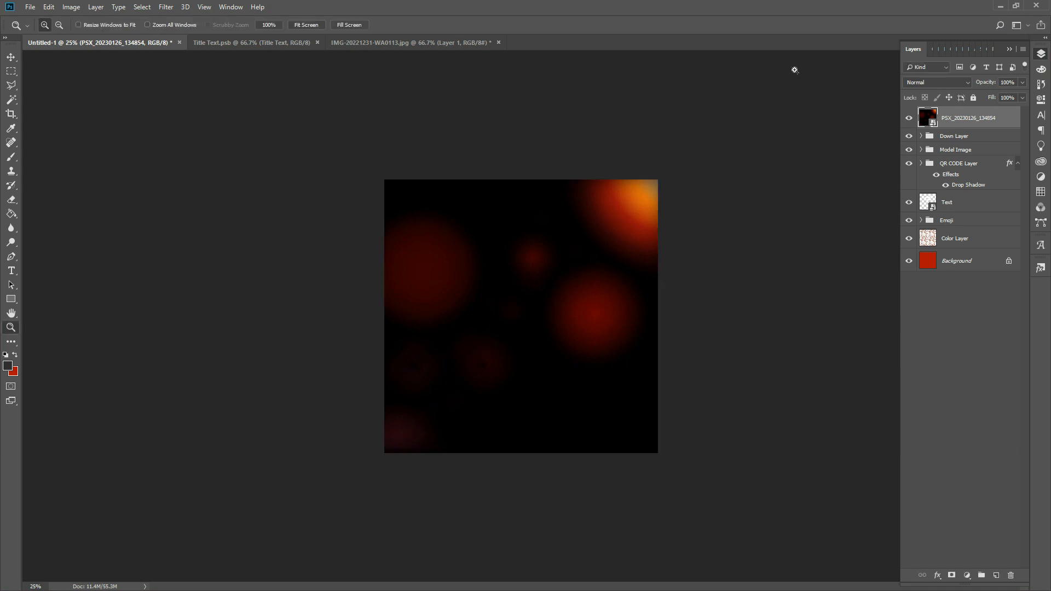
{"action": "left_click", "coordinate": [931, 84]}
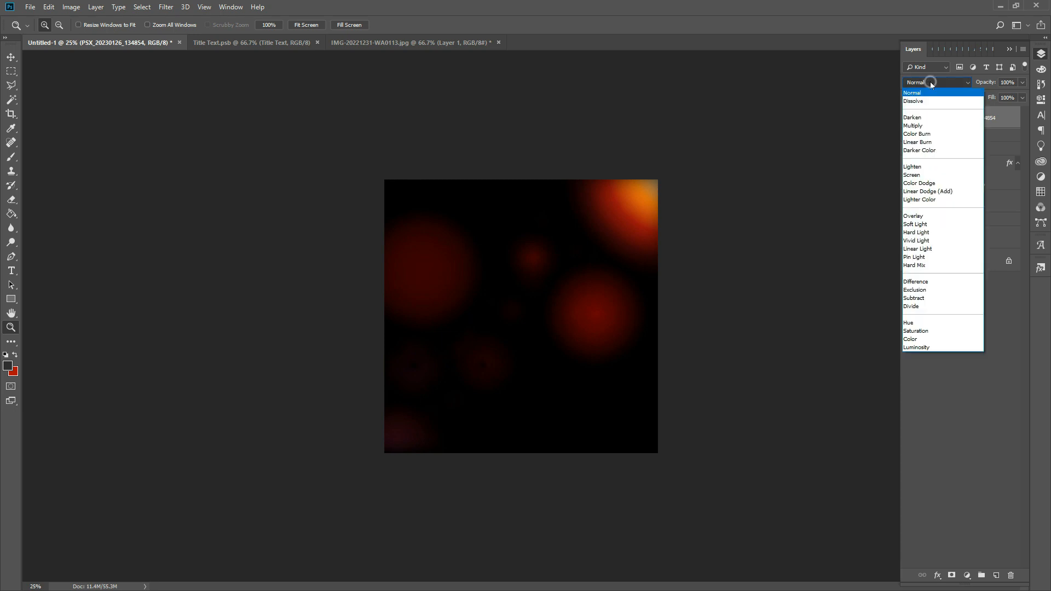
{"action": "left_click", "coordinate": [923, 175]}
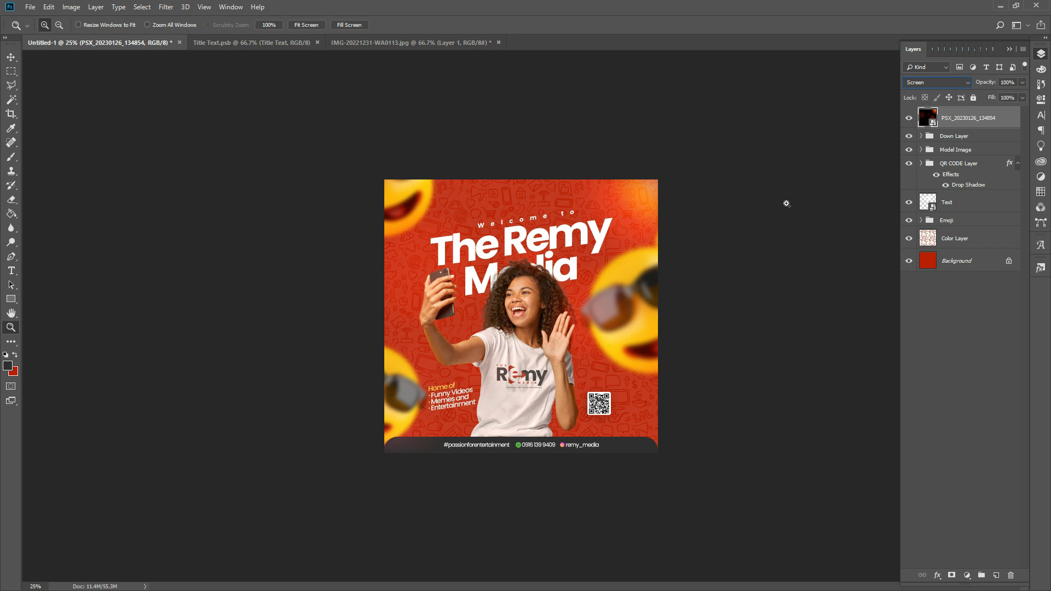
- Select every layer from Down Layer to Background, duplicate them, and convert the copies to one smart object
{"action": "left_click", "coordinate": [963, 140], "text": "shift"}
{"action": "left_click", "coordinate": [954, 151], "text": "shift"}
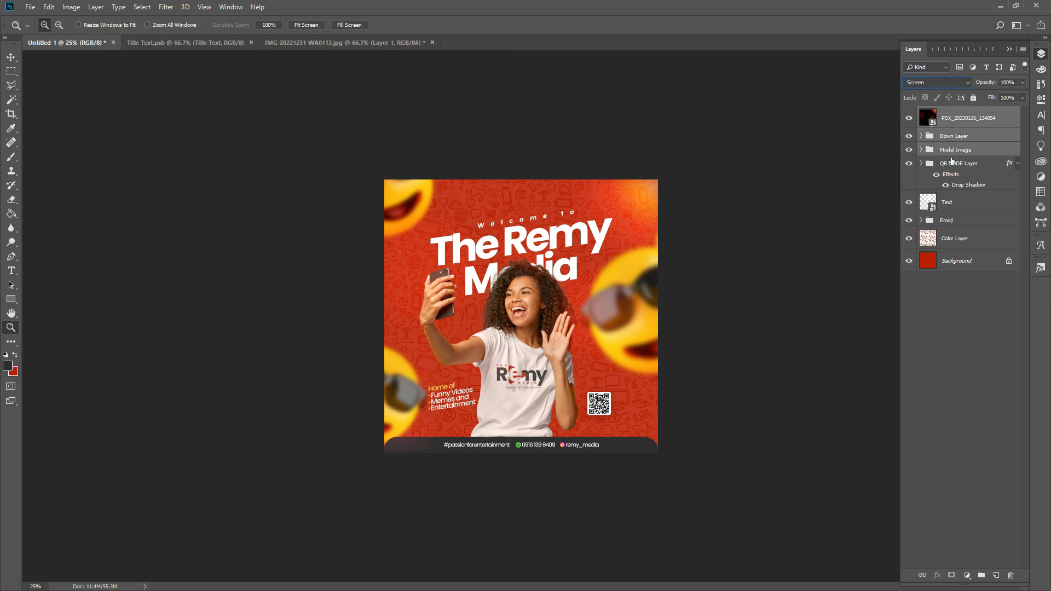
{"action": "left_click", "coordinate": [951, 163], "text": "shift"}
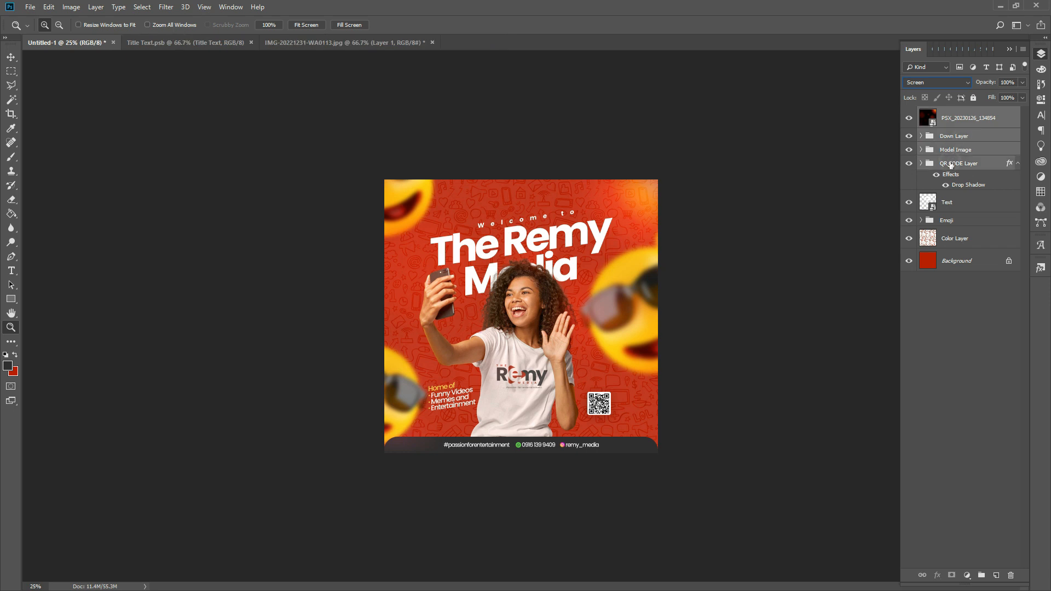
{"action": "left_click", "coordinate": [949, 202], "text": "shift"}
{"action": "left_click", "coordinate": [950, 219], "text": "shift"}
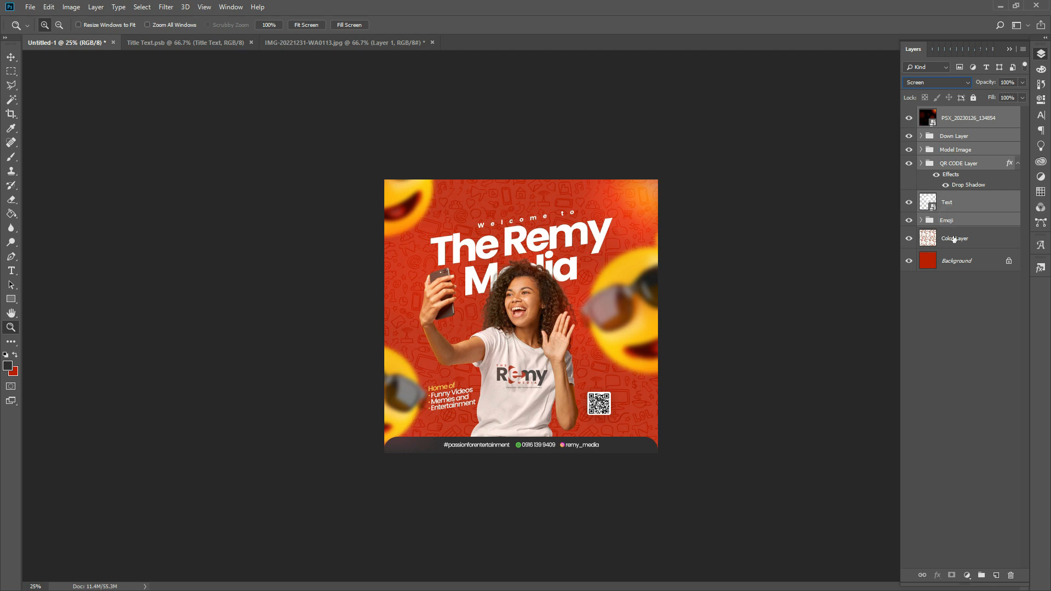
{"action": "left_click", "coordinate": [954, 239], "text": "shift"}
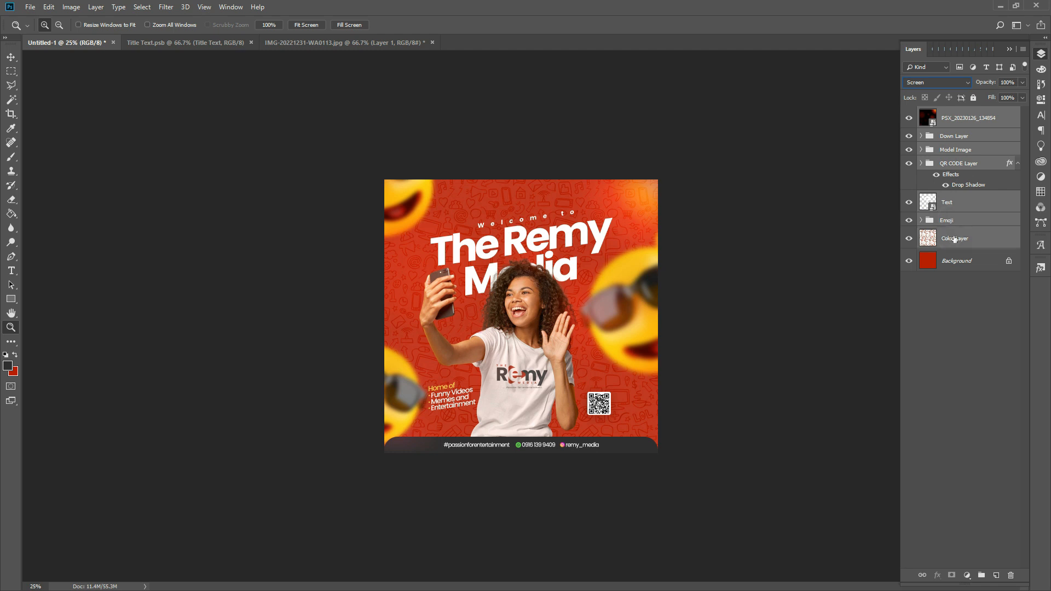
{"action": "left_click", "coordinate": [959, 257], "text": "shift"}
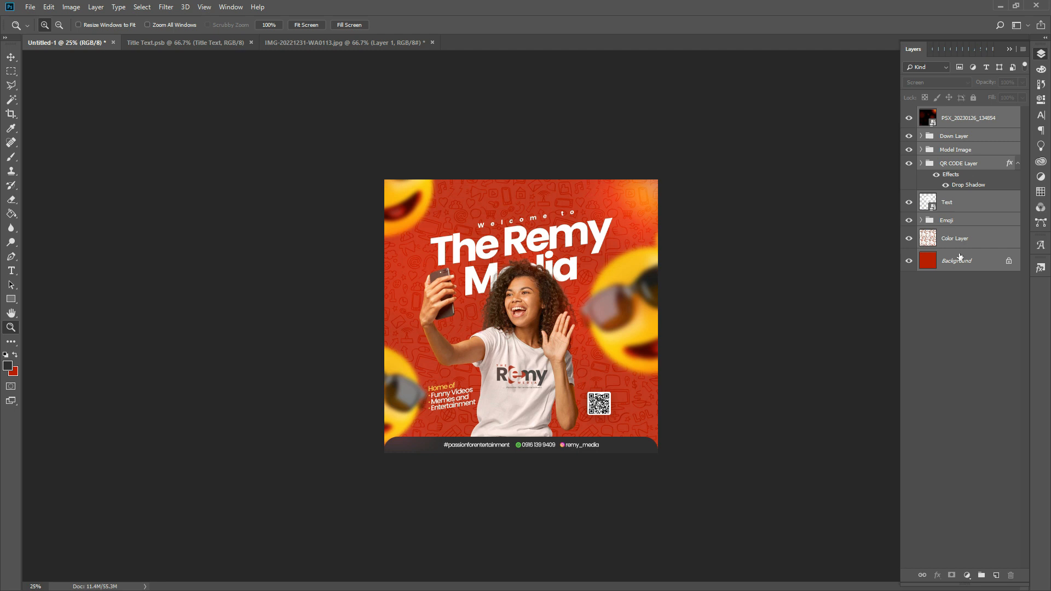
{"action": "key", "text": "ctrl+j"}
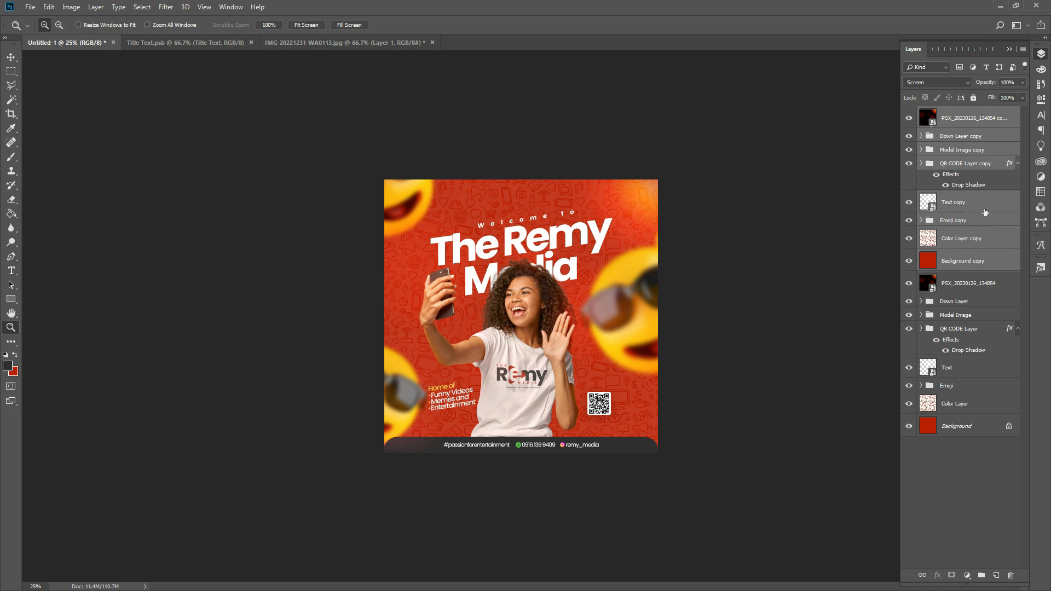
{"action": "right_click", "coordinate": [981, 261]}
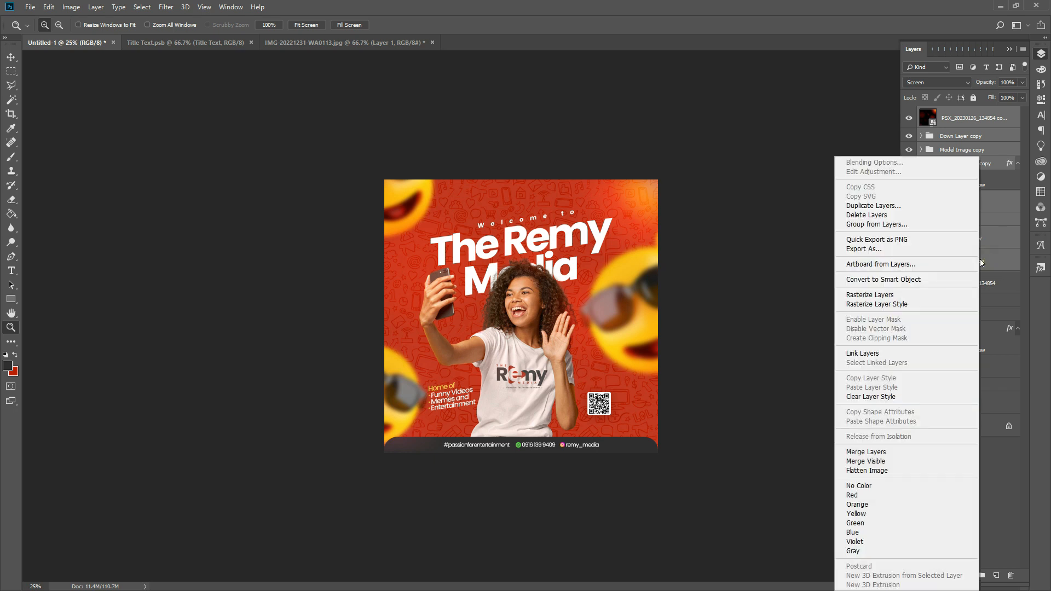
{"action": "left_click", "coordinate": [950, 279]}
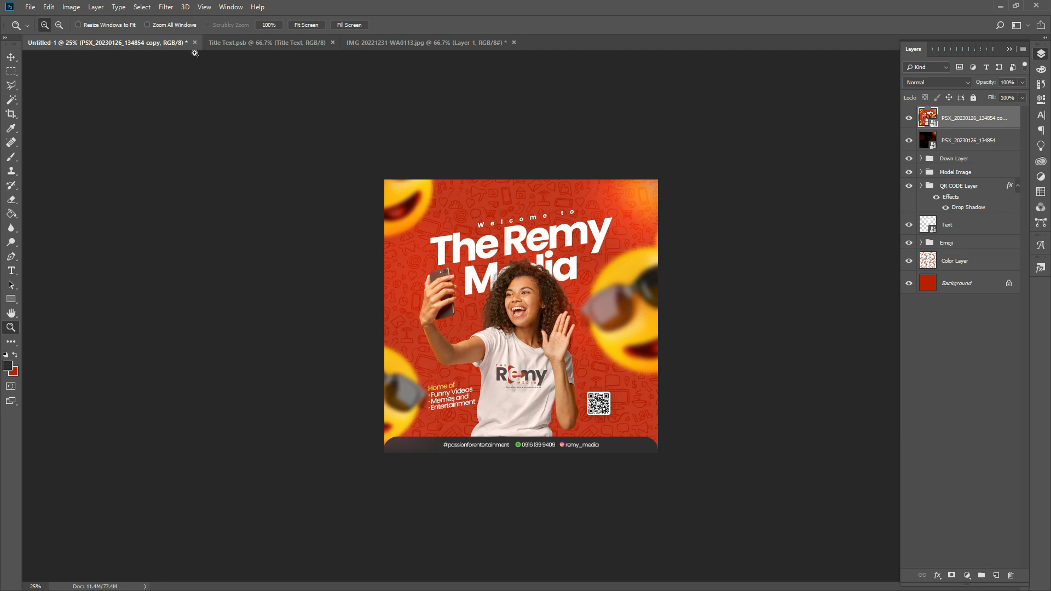
{"action": "left_click", "coordinate": [78, 8]}
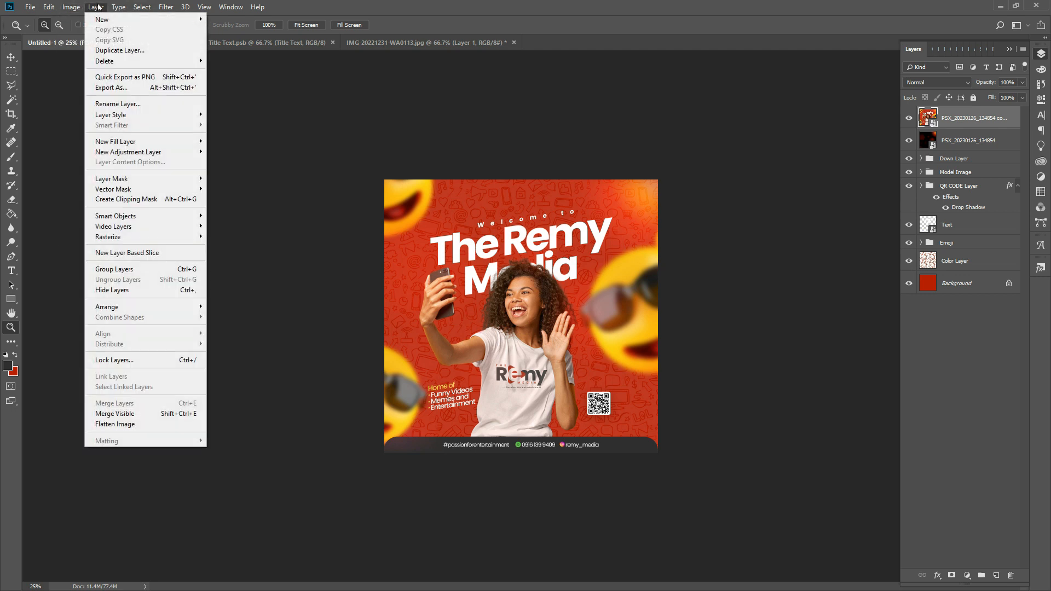
{"action": "mouse_move", "coordinate": [156, 6]}
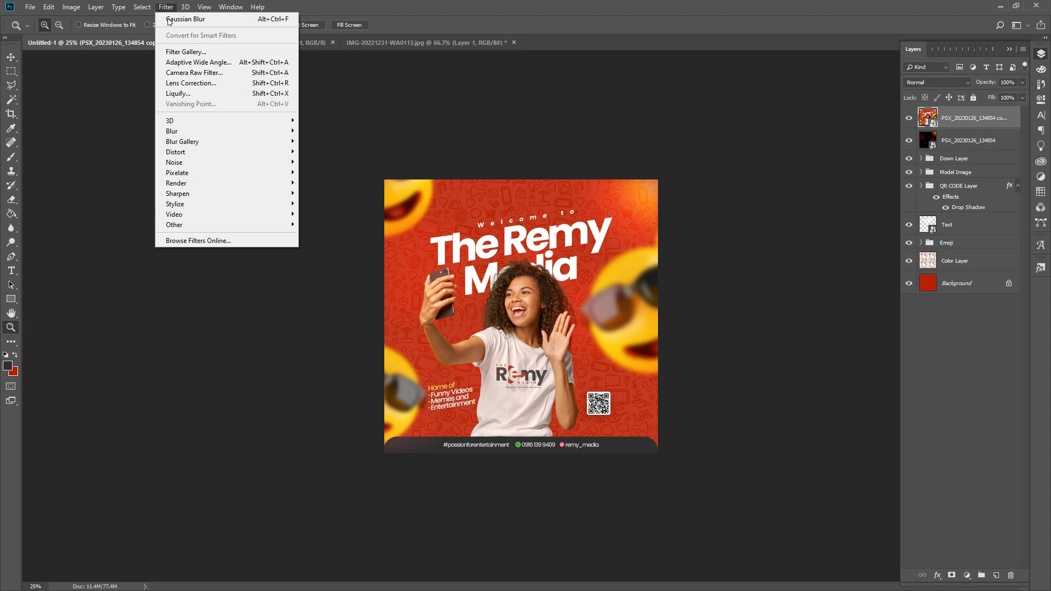
{"action": "left_click", "coordinate": [190, 73]}
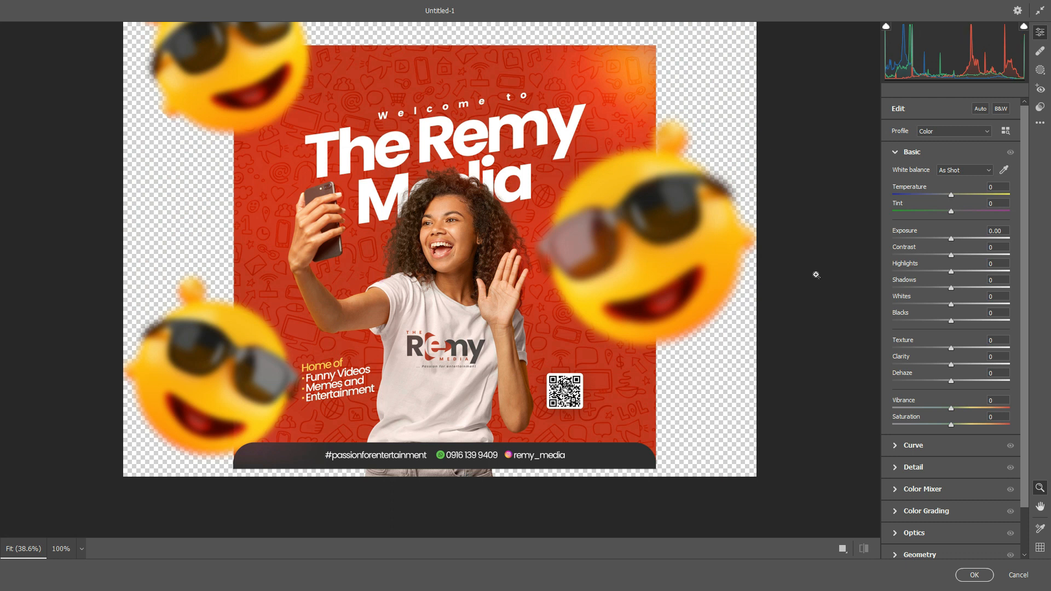
{"action": "left_click", "coordinate": [1014, 574]}
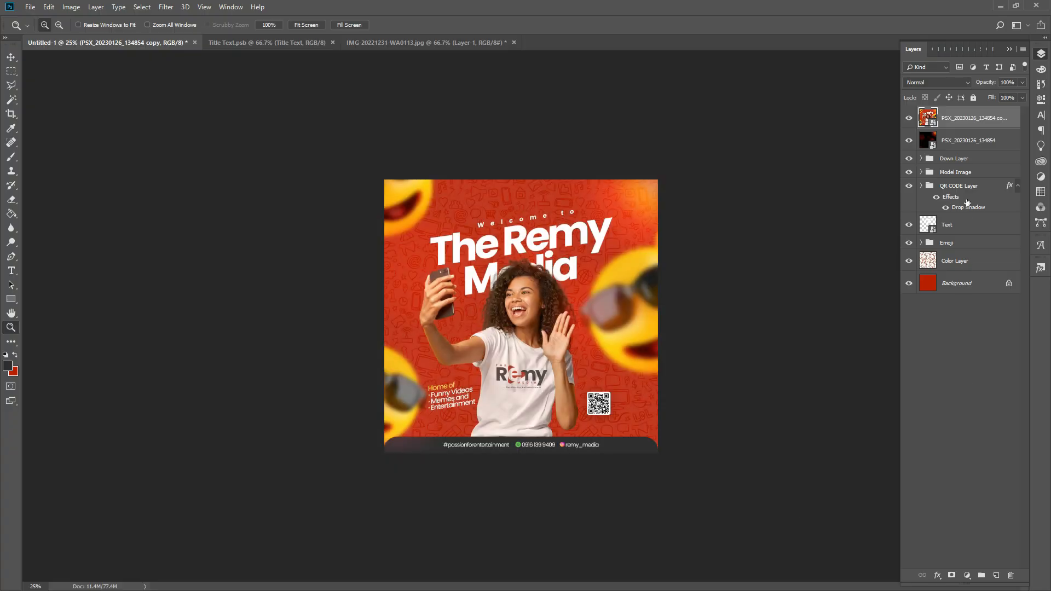
- Rasterize the merged top layer, crop away pixels outside the canvas, and convert it back to a smart object
{"action": "right_click", "coordinate": [981, 122]}
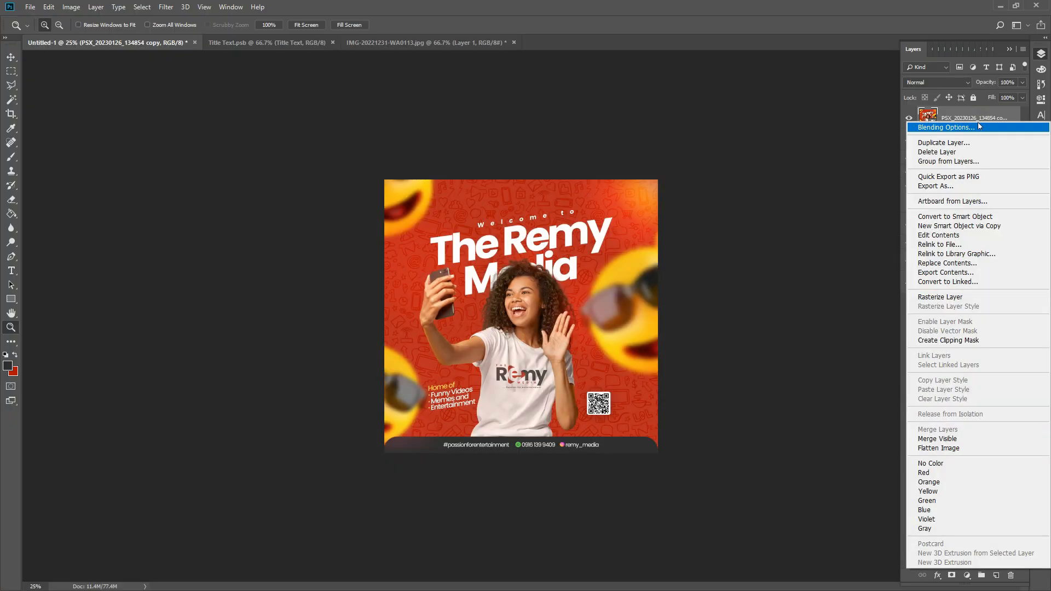
{"action": "left_click", "coordinate": [954, 296]}
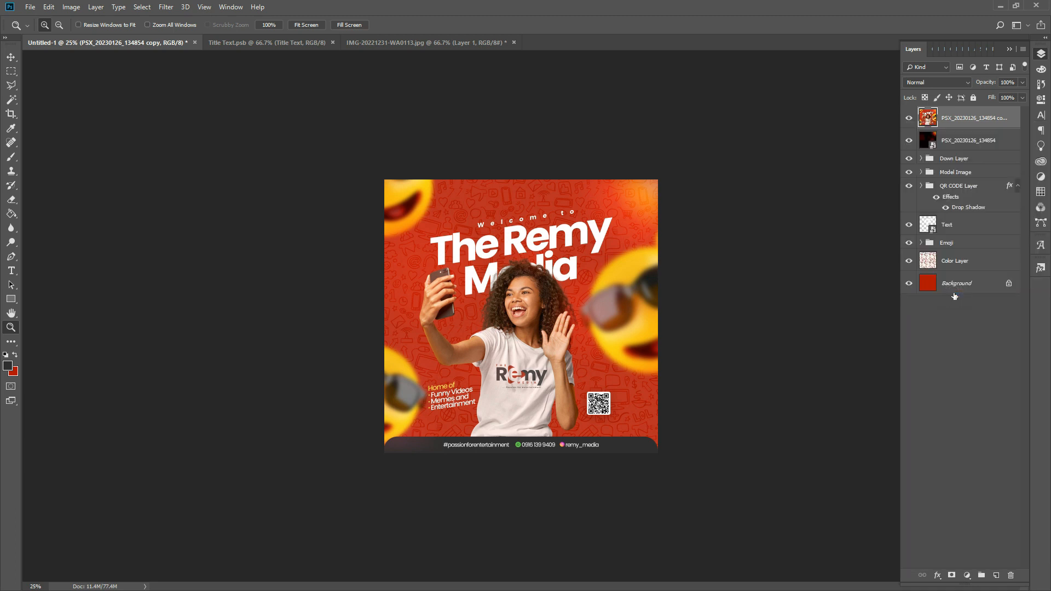
{"action": "key", "text": "c"}
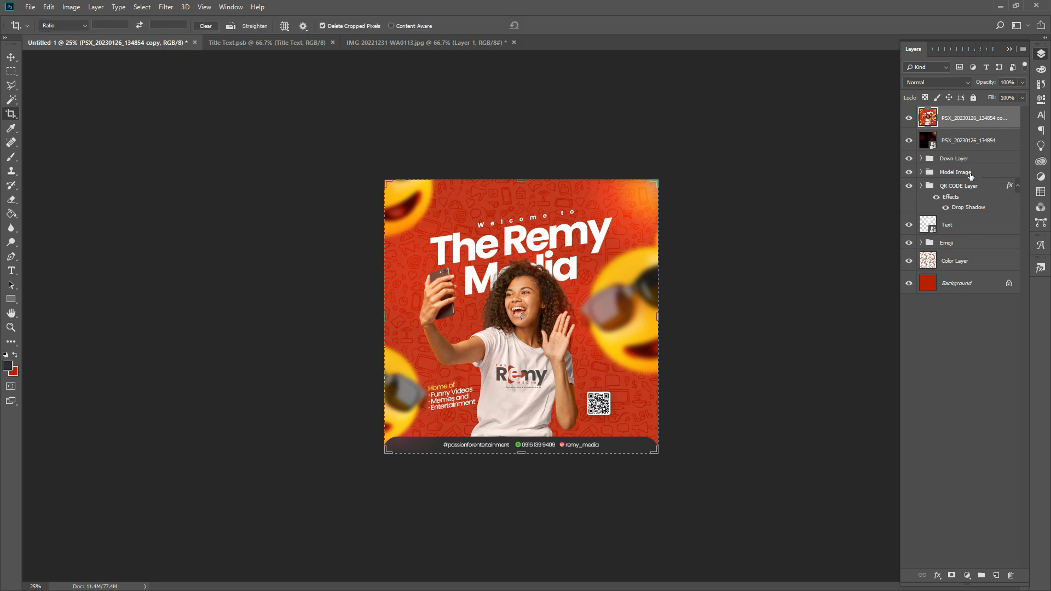
{"action": "key", "text": "Return"}
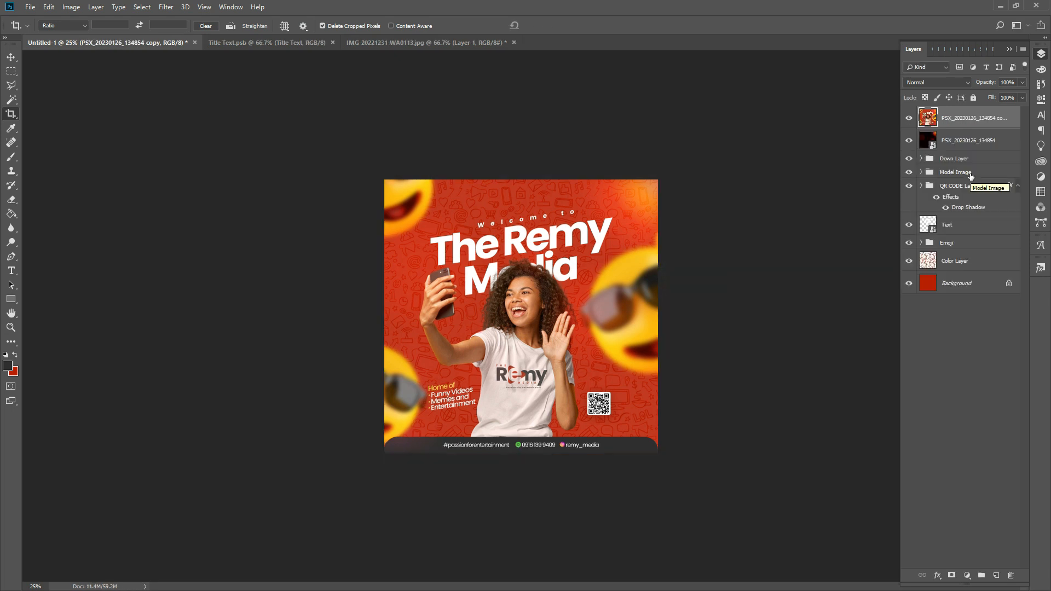
{"action": "right_click", "coordinate": [990, 126]}
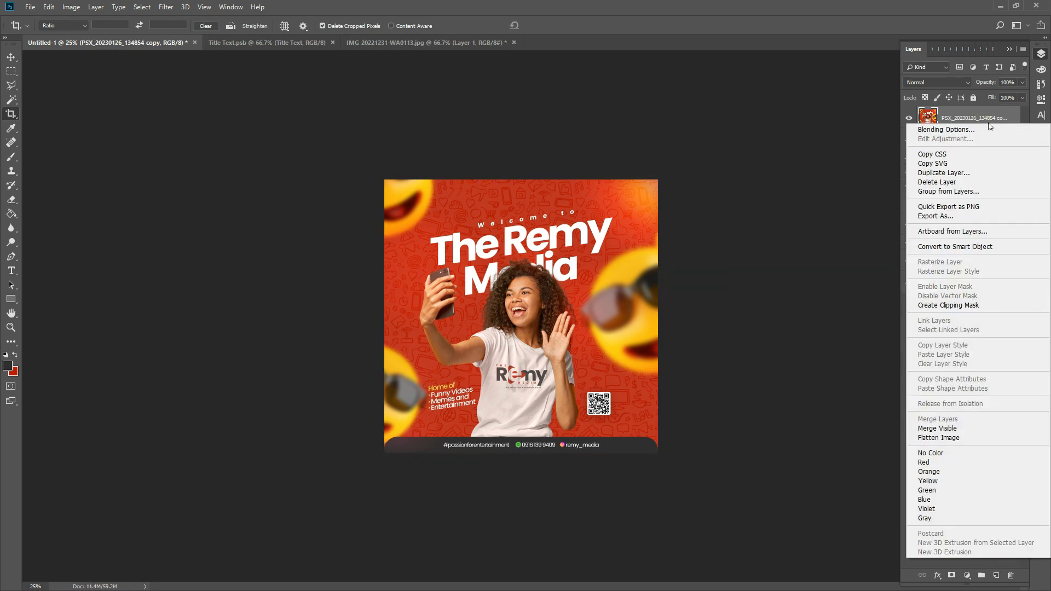
{"action": "left_click", "coordinate": [954, 247]}
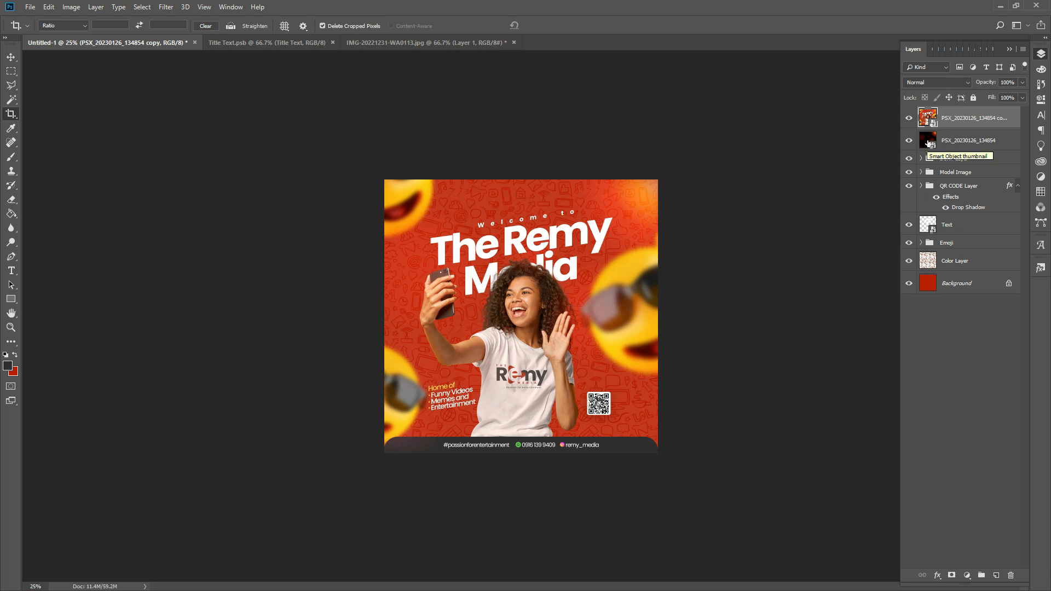
{"action": "left_click", "coordinate": [909, 118]}
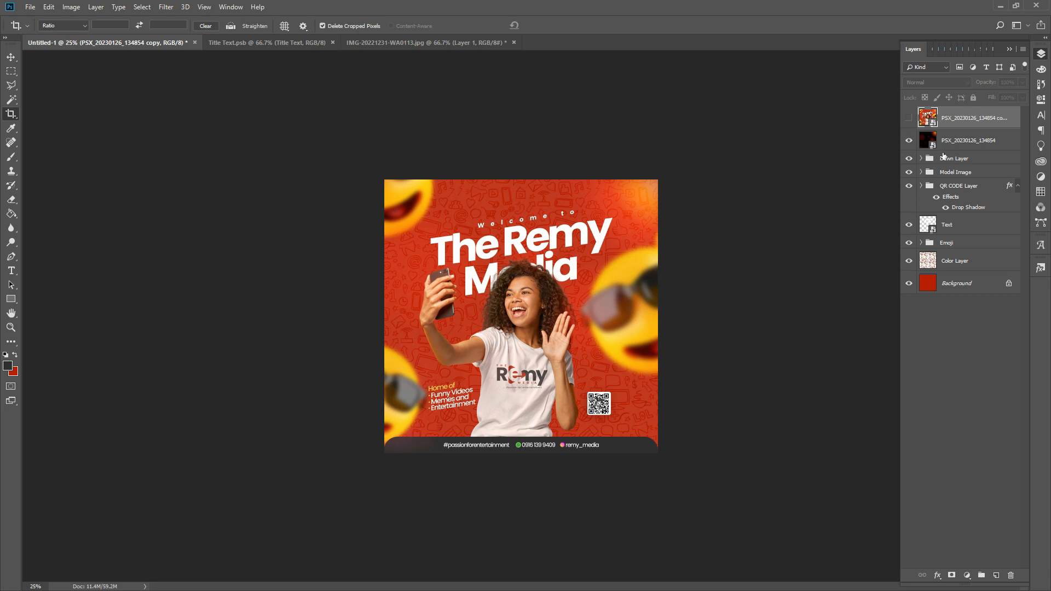
{"action": "left_click", "coordinate": [910, 118]}
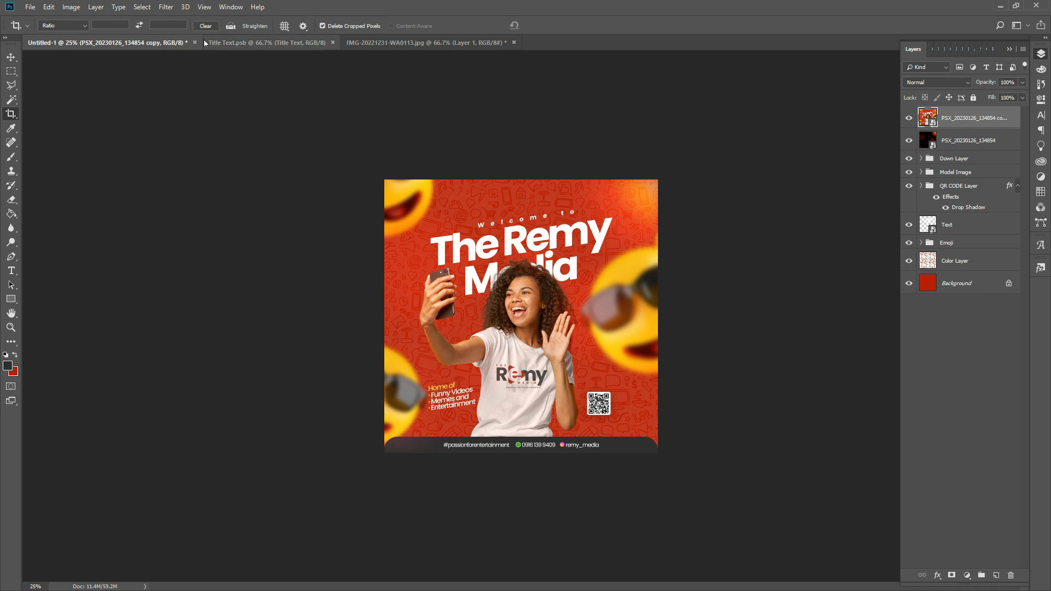
- Open the Camera Raw Filter and set Contrast to +30 and Clarity to +20
{"action": "left_click", "coordinate": [166, 7]}
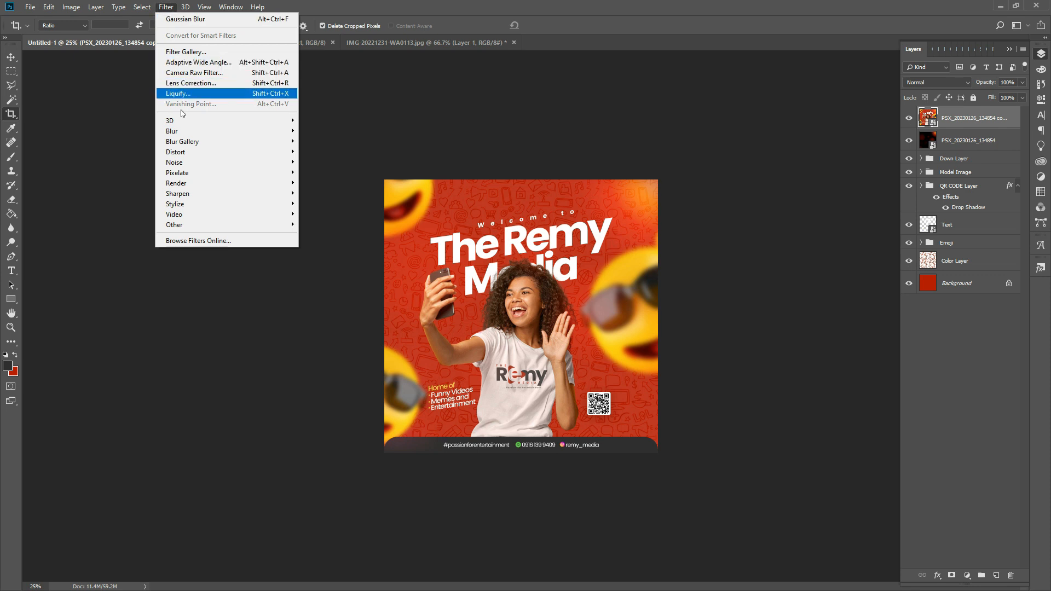
{"action": "left_click", "coordinate": [203, 77]}
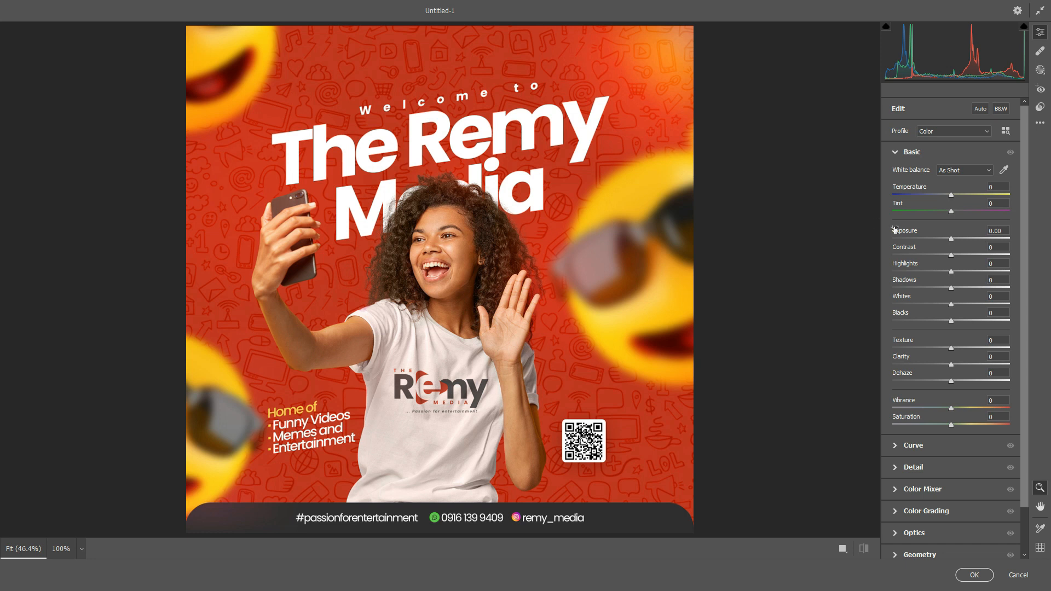
{"action": "left_click", "coordinate": [939, 256]}
{"action": "left_click_drag", "start_coordinate": [937, 262], "coordinate": [967, 263]}
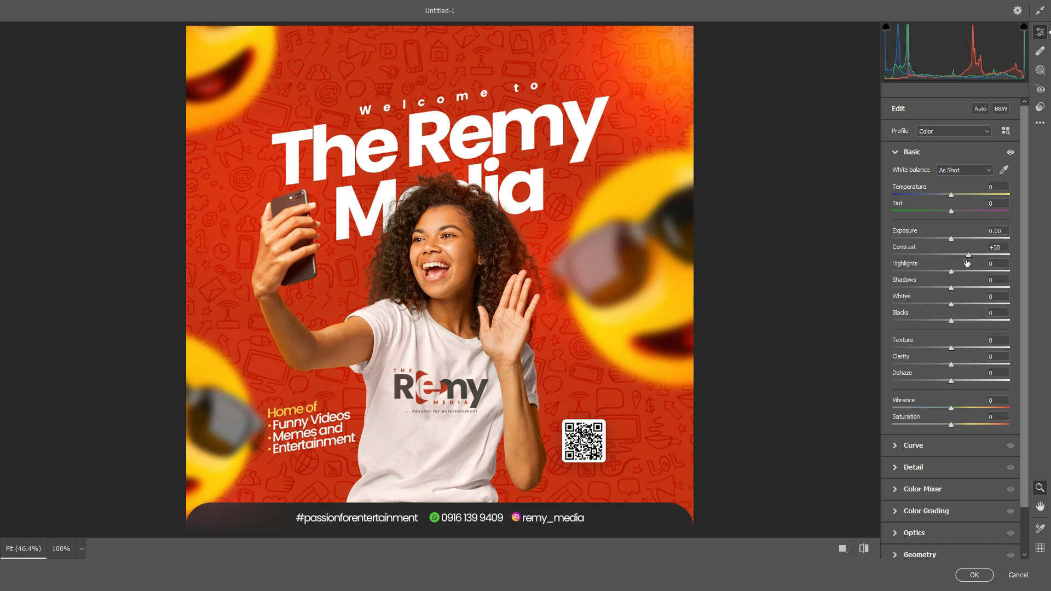
{"action": "left_click_drag", "start_coordinate": [953, 368], "coordinate": [966, 371]}
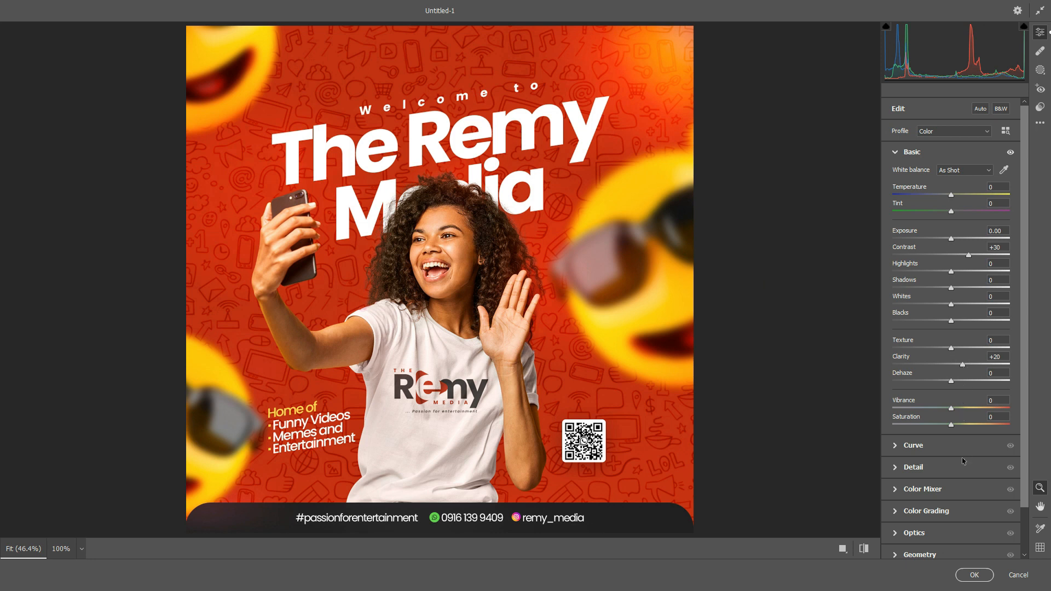
{"action": "scroll", "coordinate": [963, 464], "scroll_direction": "down", "scroll_amount": 2}
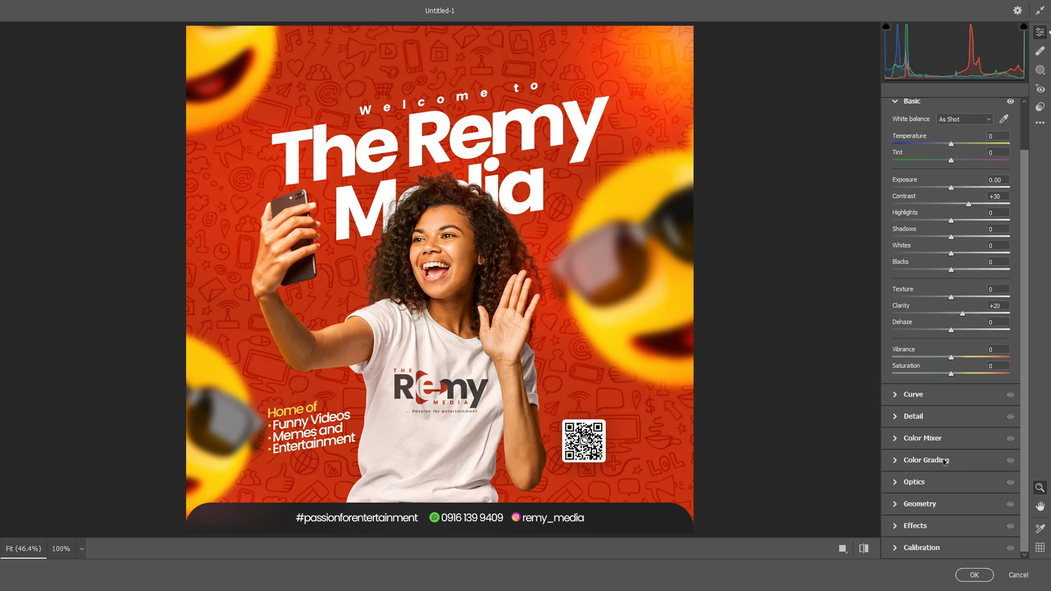
- Raise Sharpening in Detail, set Vignetting to -14 in Effects, and apply the Camera Raw filter
{"action": "left_click", "coordinate": [897, 421]}
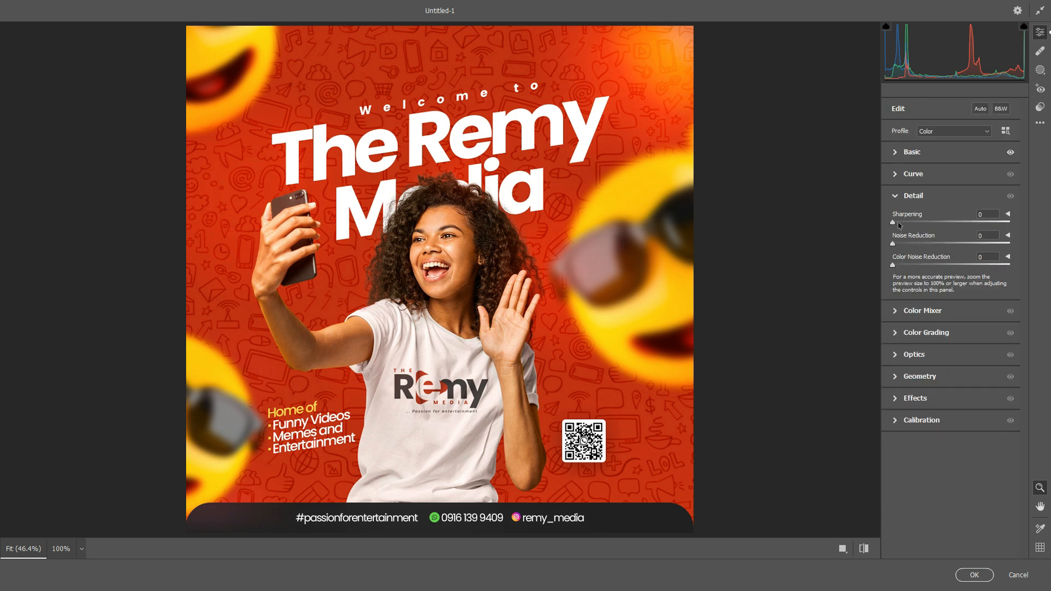
{"action": "left_click_drag", "start_coordinate": [901, 225], "coordinate": [925, 227]}
{"action": "left_click", "coordinate": [897, 399]}
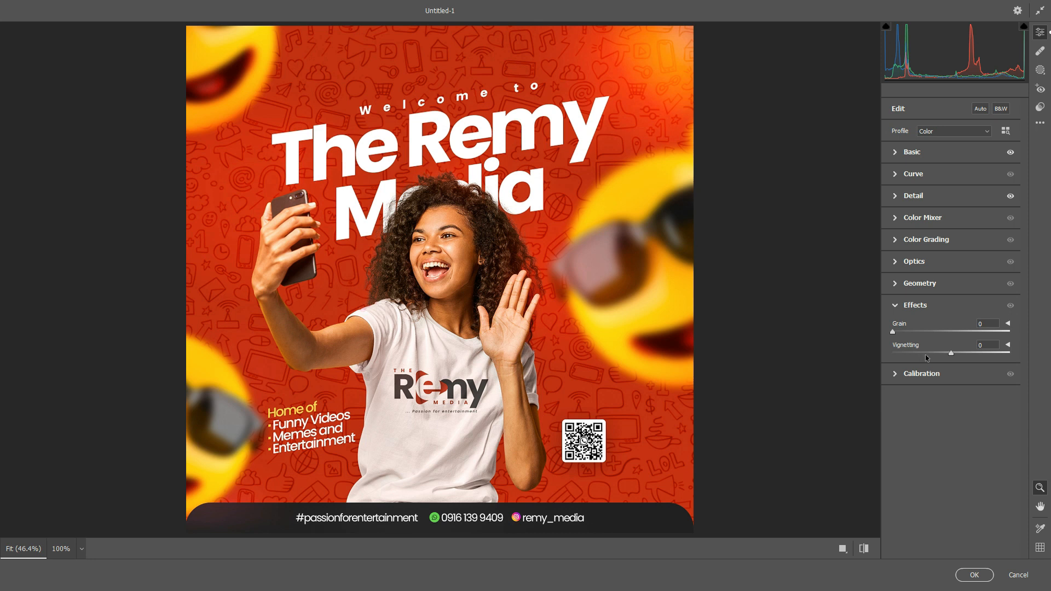
{"action": "left_click_drag", "start_coordinate": [951, 353], "coordinate": [943, 357]}
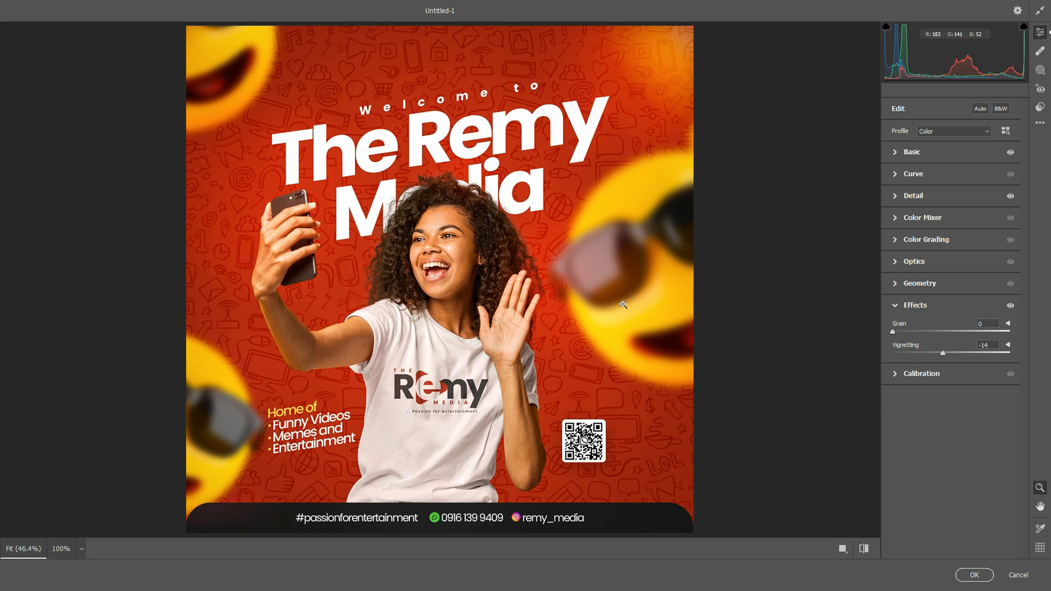
{"action": "key", "text": "Return"}
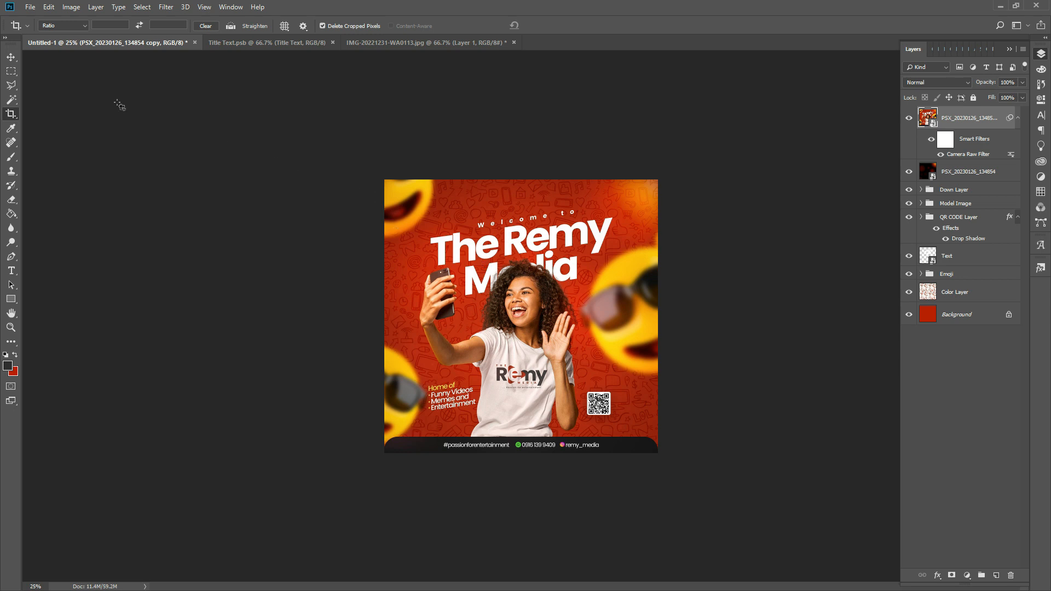
{"action": "left_click", "coordinate": [10, 64]}
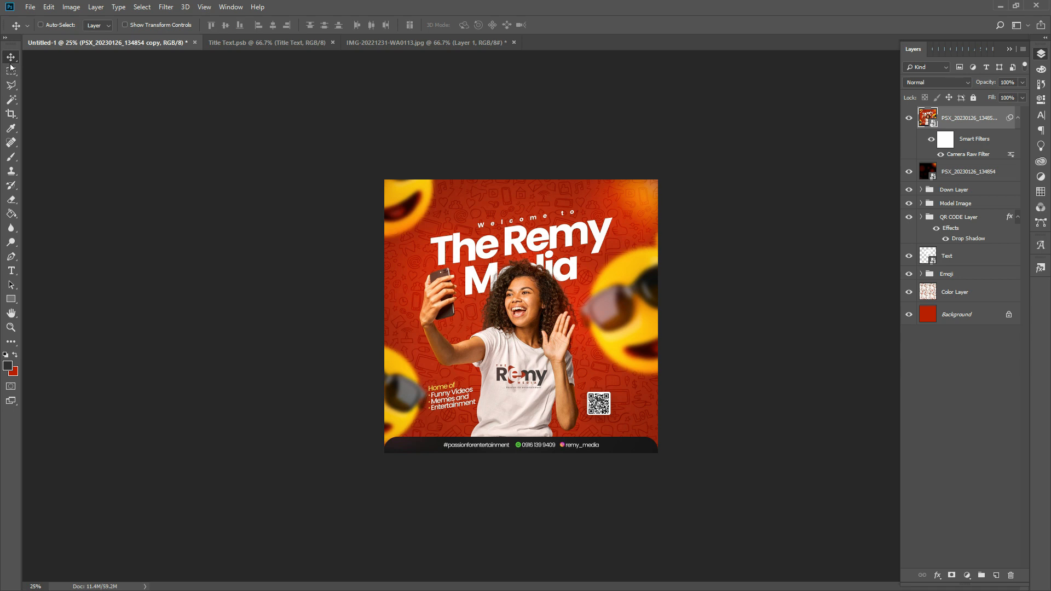
{"action": "left_click", "coordinate": [10, 327]}
{"action": "left_click", "coordinate": [479, 346]}
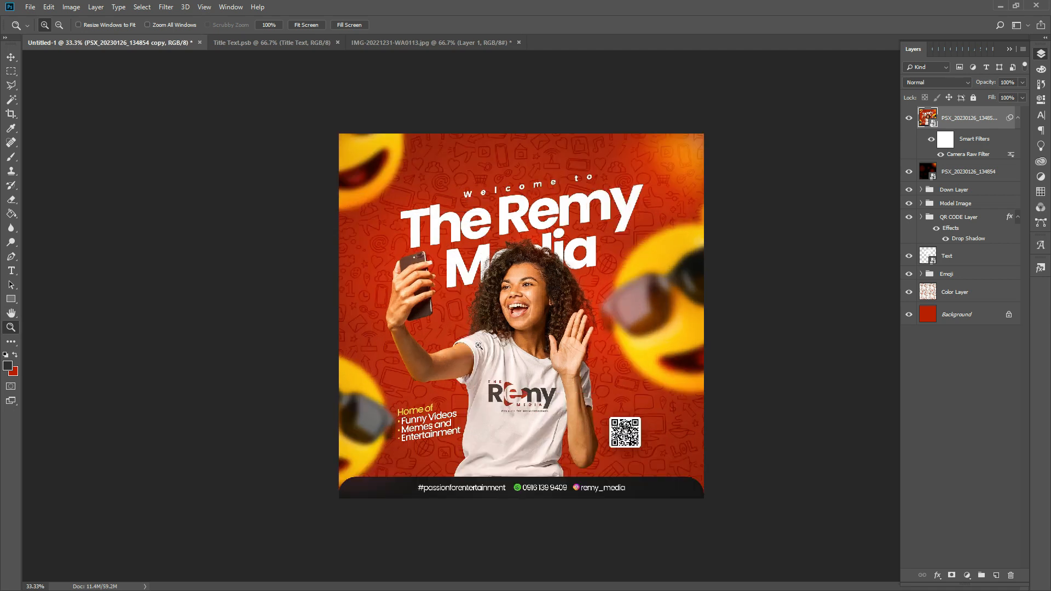
{"action": "left_click", "coordinate": [480, 346]}
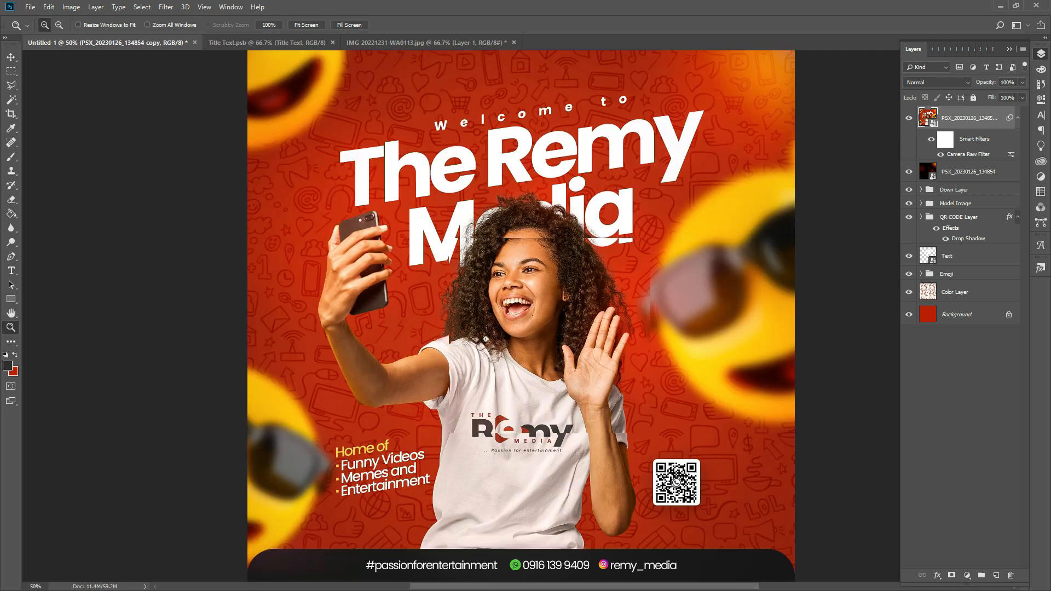
{"action": "scroll", "coordinate": [486, 339], "scroll_direction": "up", "scroll_amount": 1}
{"action": "scroll", "coordinate": [486, 339], "scroll_direction": "down", "scroll_amount": 1}
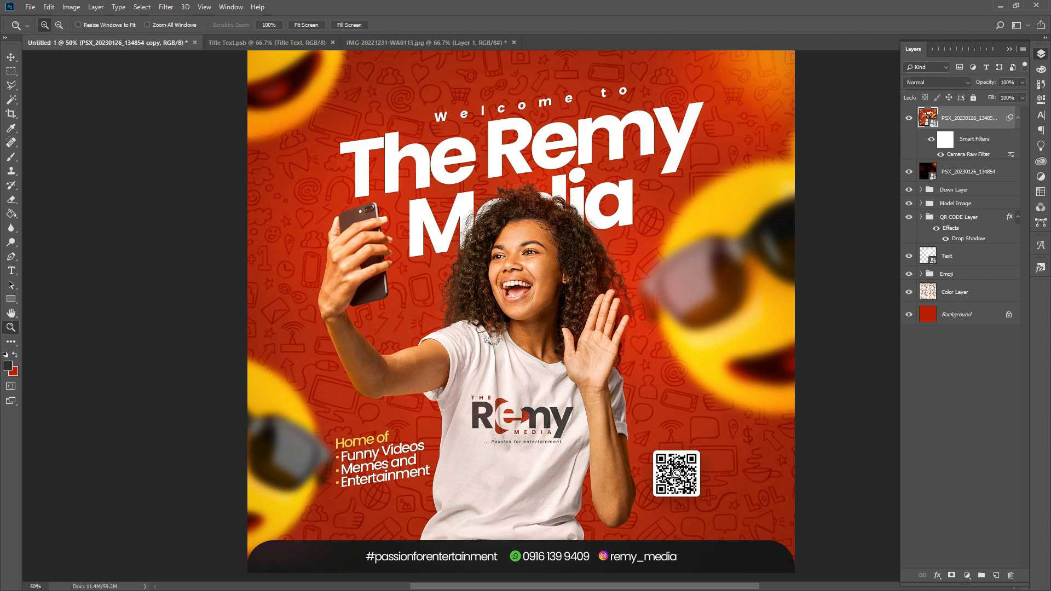
{"action": "left_click", "coordinate": [520, 329], "text": "alt"}
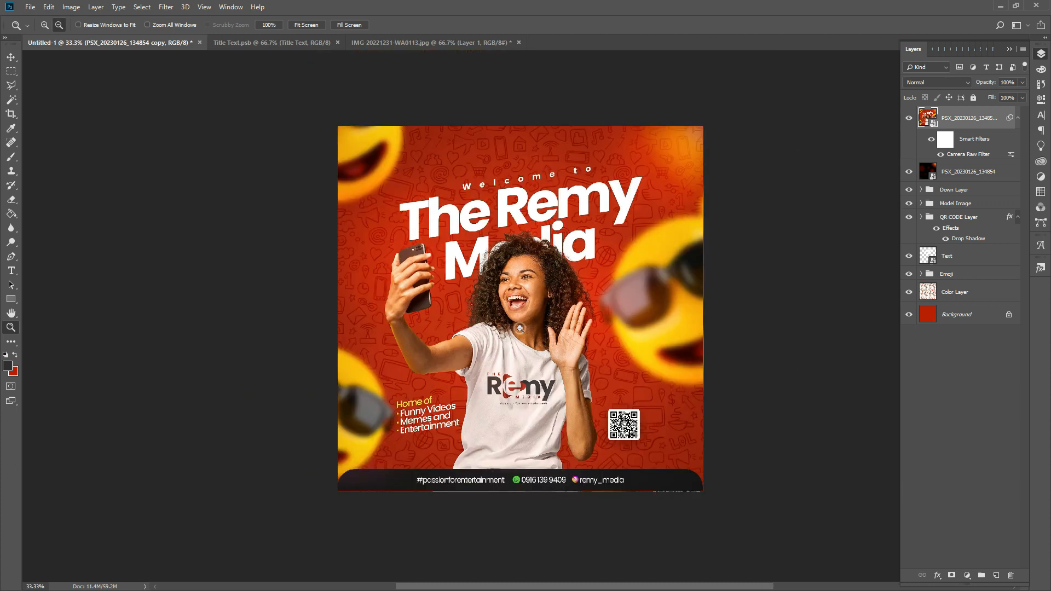
{"action": "left_click", "coordinate": [520, 328], "text": "alt"}
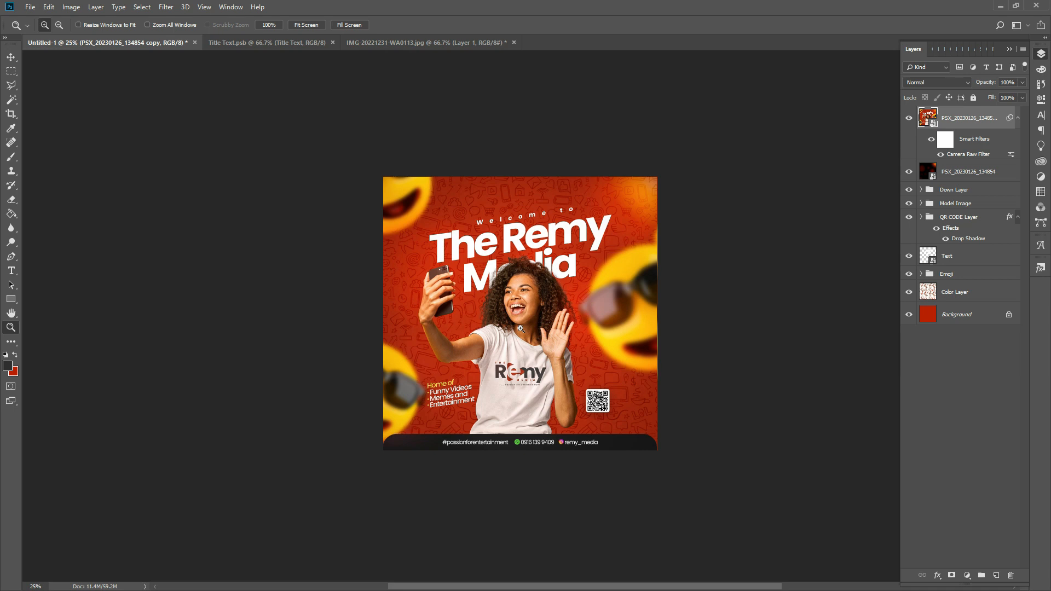